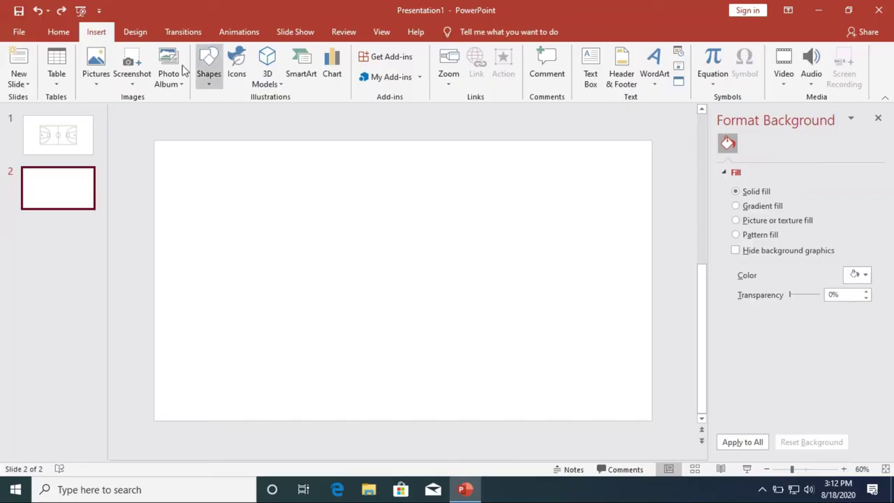
Draw a rectangle spanning the entire slide 2 and fill it dark gray
left_click(213, 87)
left_click(216, 111)
mouse_move(155, 142)
left_mouse_down()
mouse_move(659, 405)
mouse_move(651, 419)
left_mouse_up()
left_click(864, 307)
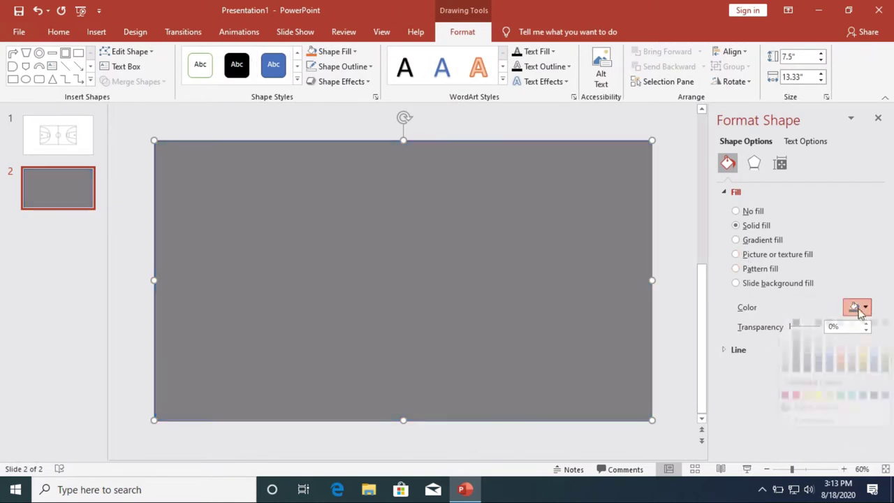
left_click(797, 347)
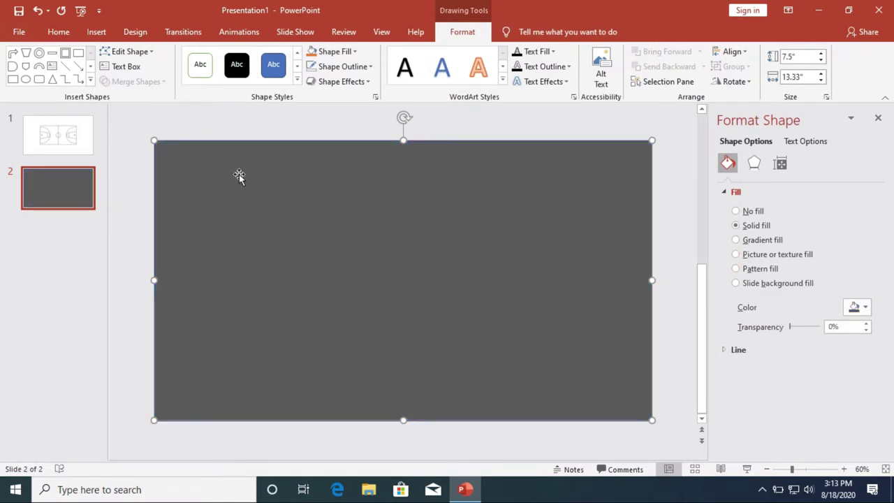
Draw a Frame shape inside the gray rectangle and thin its border
left_click(63, 56)
left_click_drag(173, 163, 635, 400)
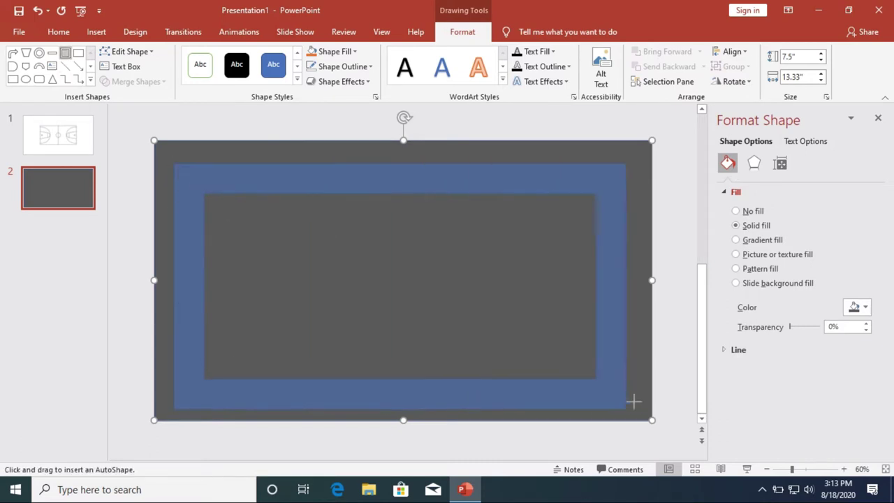
left_click_drag(181, 166, 181, 165)
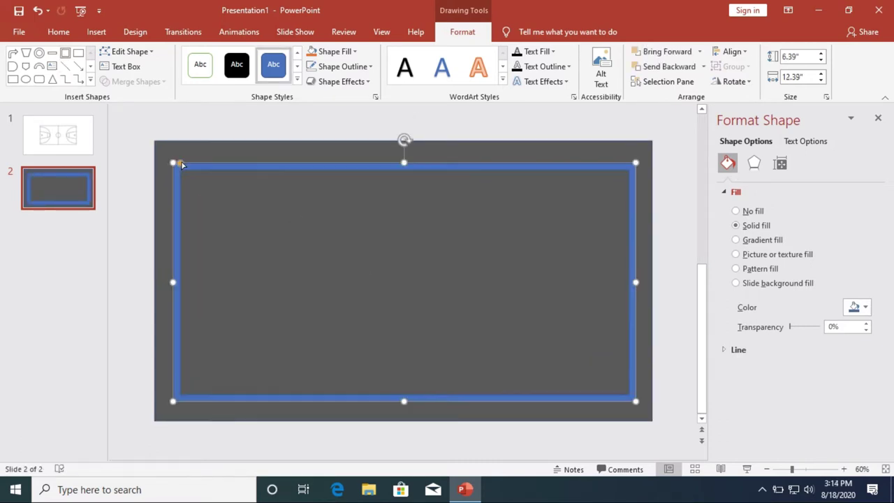
Centre the frame horizontally and vertically on the slide
left_click(732, 51)
left_click(751, 81)
left_click(732, 51)
left_click(750, 130)
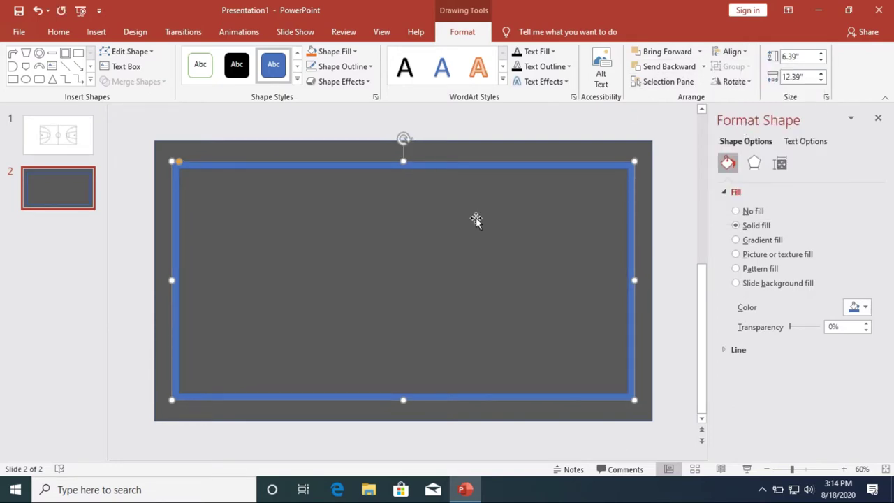
left_click(125, 452)
left_click(237, 166)
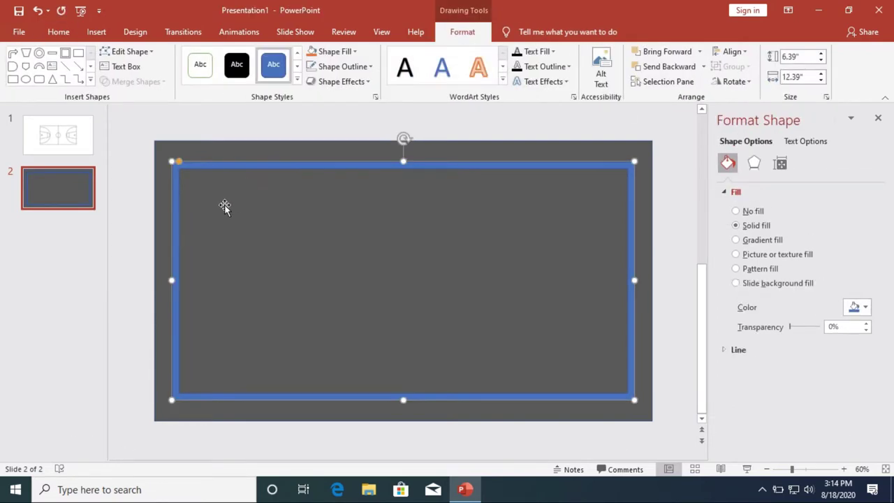
left_click(58, 31)
left_click(96, 32)
left_click(213, 80)
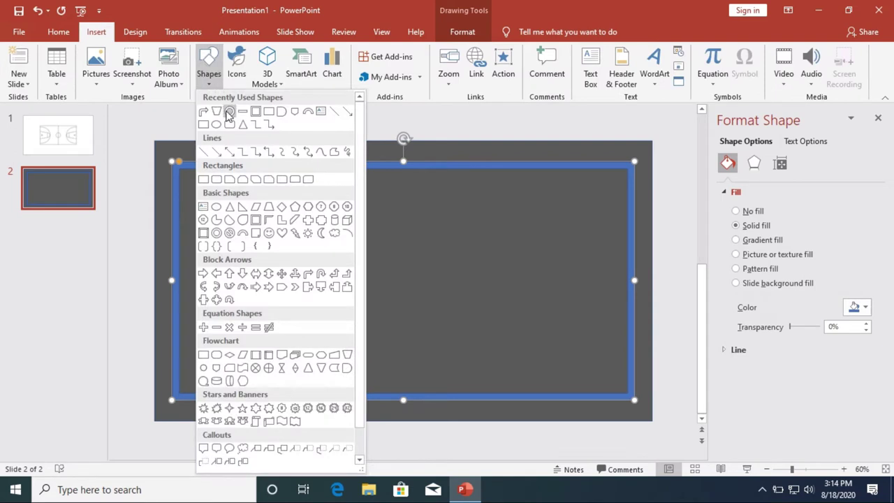
Draw a donut near the court centre and thin it into an outline circle
left_click(229, 112)
left_click_drag(360, 251, 443, 317)
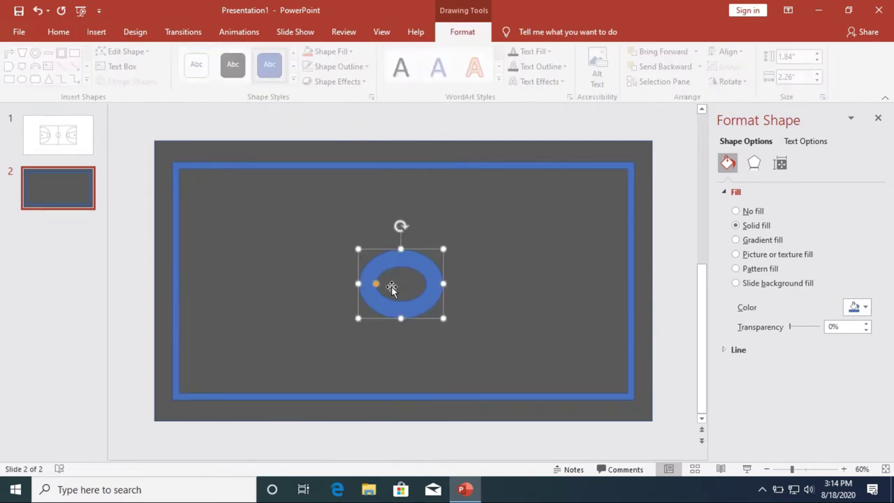
left_click_drag(375, 284, 361, 284)
Add a rectangle bar rotated 90° upright, centred horizontally and lengthened as the halfway line
left_click(96, 32)
left_click(213, 80)
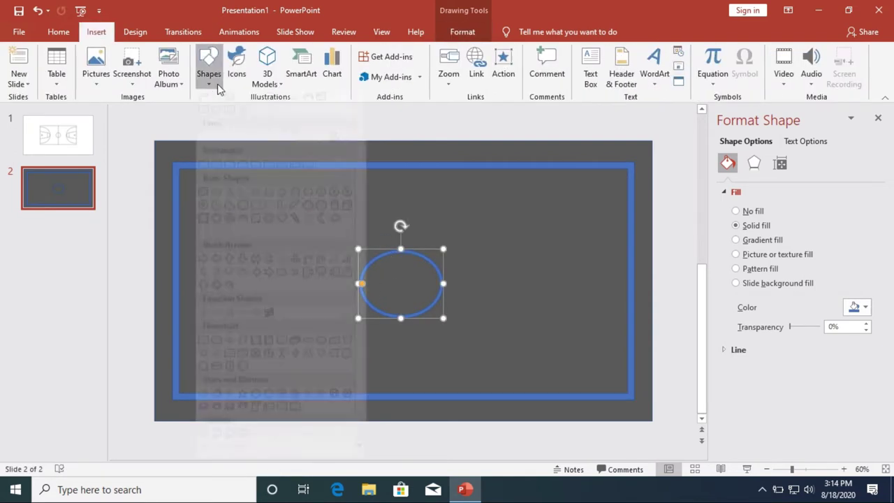
left_click(204, 162)
left_click_drag(271, 228, 559, 256)
left_click(733, 81)
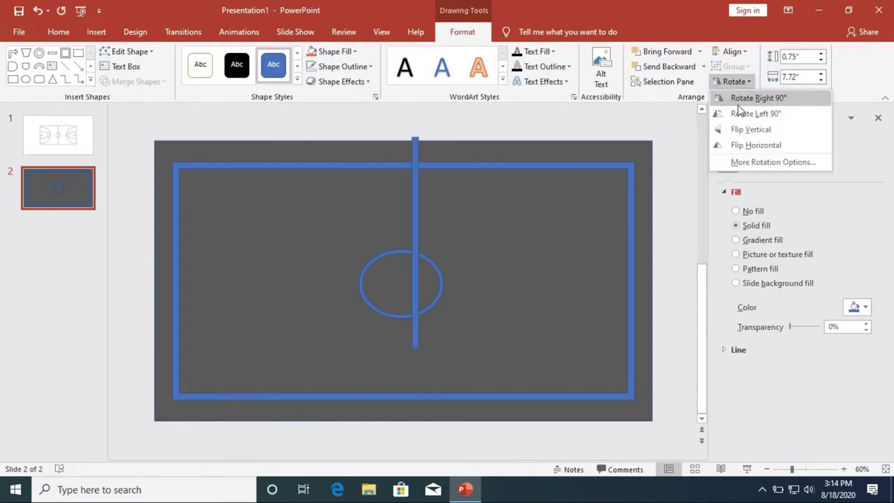
left_click(740, 95)
left_click_drag(411, 259, 400, 261)
left_click(731, 51)
left_click(752, 83)
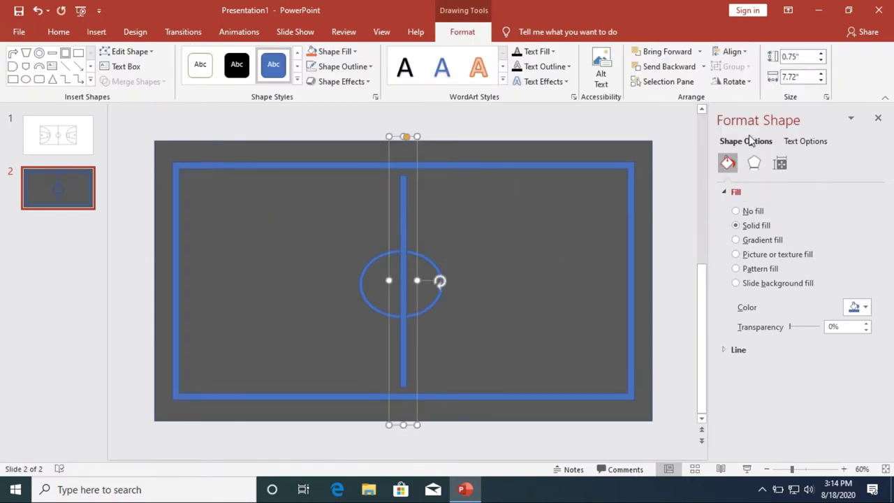
left_click_drag(402, 424, 403, 433)
left_click_drag(403, 136, 403, 126)
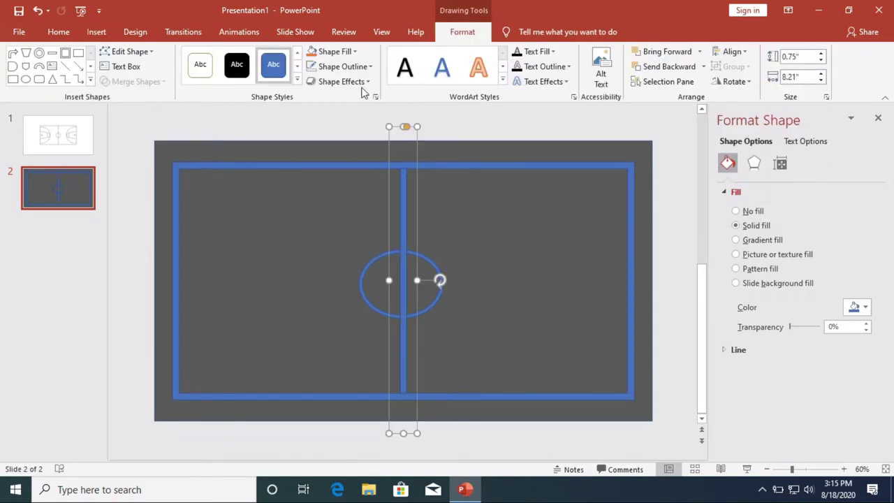
Centre the centre circle horizontally and vertically on the slide
left_click(471, 339)
left_click(361, 284)
left_click(729, 51)
left_click(742, 84)
left_click(729, 51)
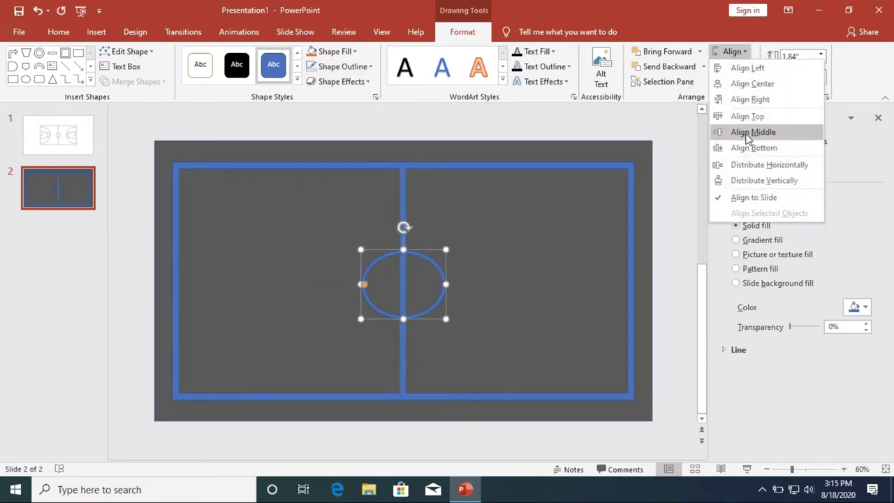
left_click(742, 131)
left_click(548, 284)
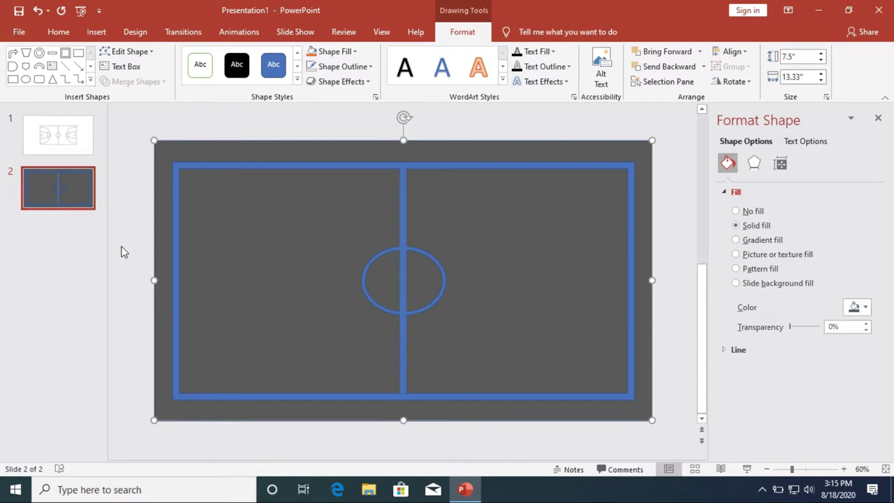
Insert an Arc shape, rotate it 90° right, and place it at the court's left end
left_click(96, 32)
left_click(215, 83)
left_click(283, 125)
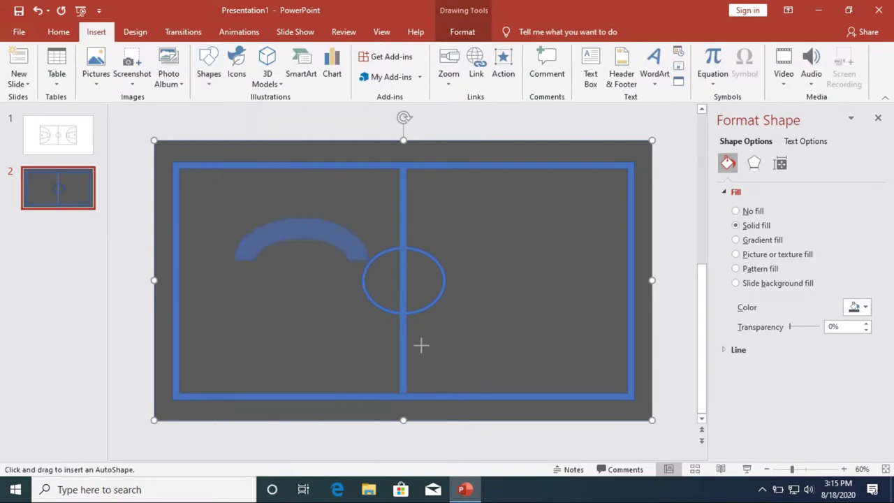
left_click_drag(233, 216, 445, 358)
left_click_drag(321, 222, 270, 181)
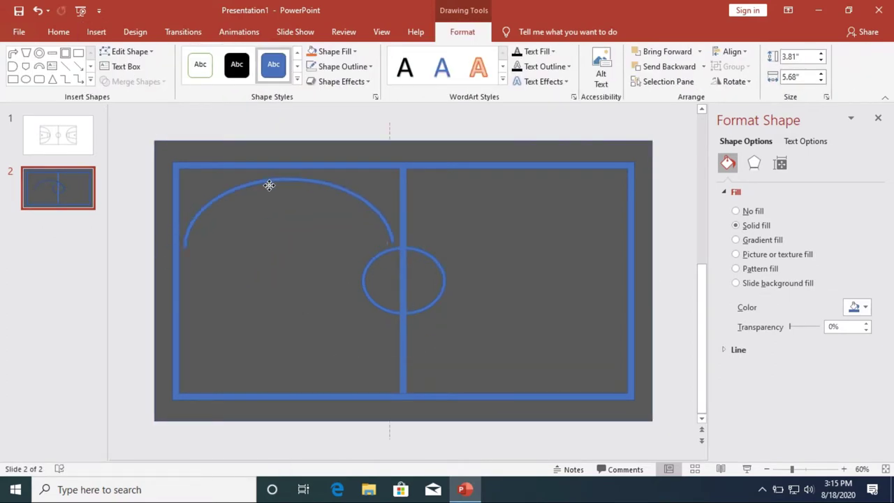
left_click(735, 80)
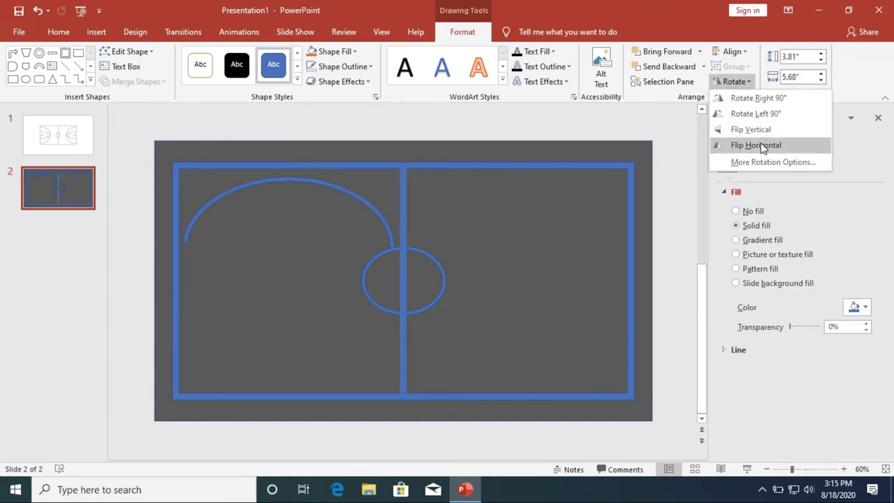
left_click(758, 97)
left_click_drag(356, 209, 245, 241)
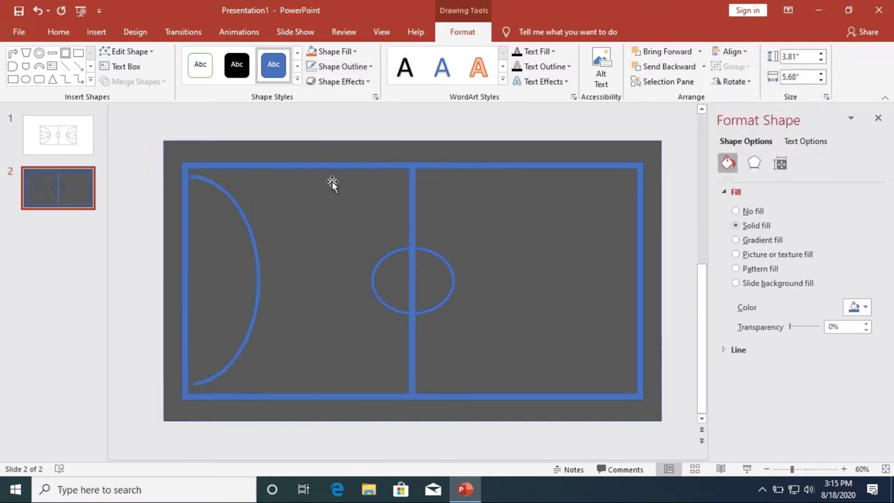
Stretch the left arc wider toward the court centre
left_click(159, 423)
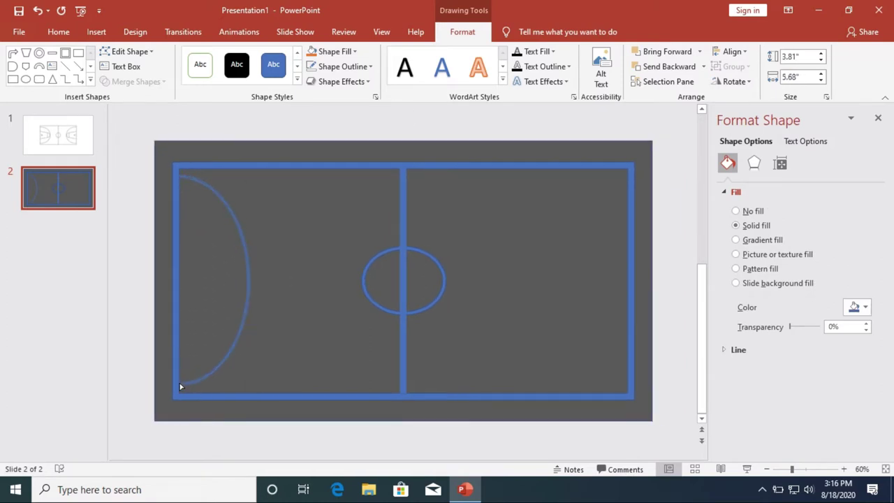
left_click(192, 386)
left_click(237, 314)
left_click(258, 319)
left_click(293, 402)
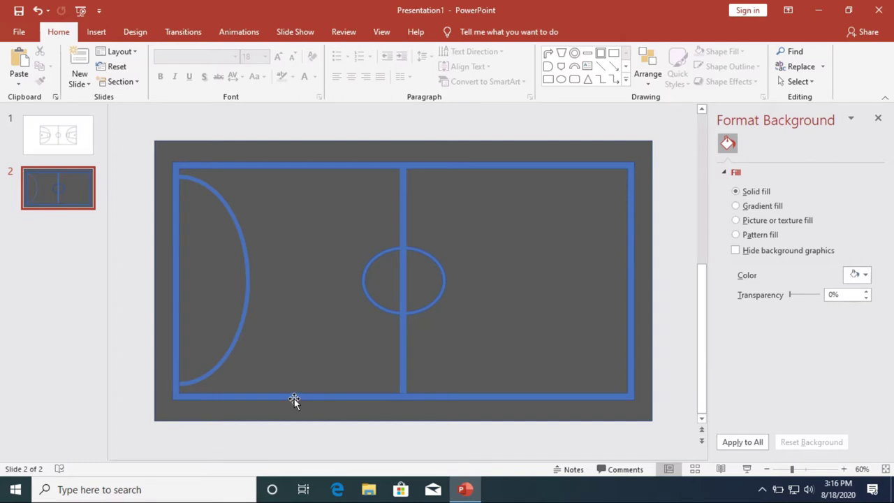
left_click(249, 286)
left_click_drag(250, 287, 328, 289)
left_click(309, 429)
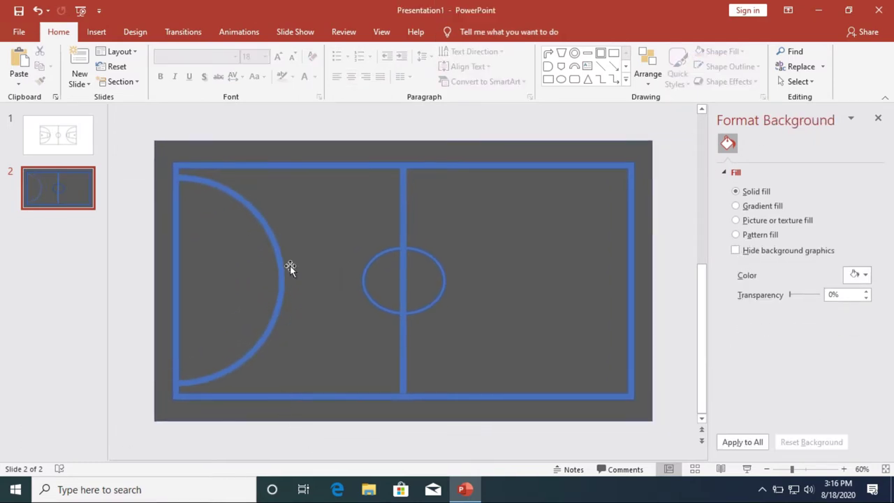
Copy the left arc, flip it horizontally, and move it to the court's right end
left_click(178, 383)
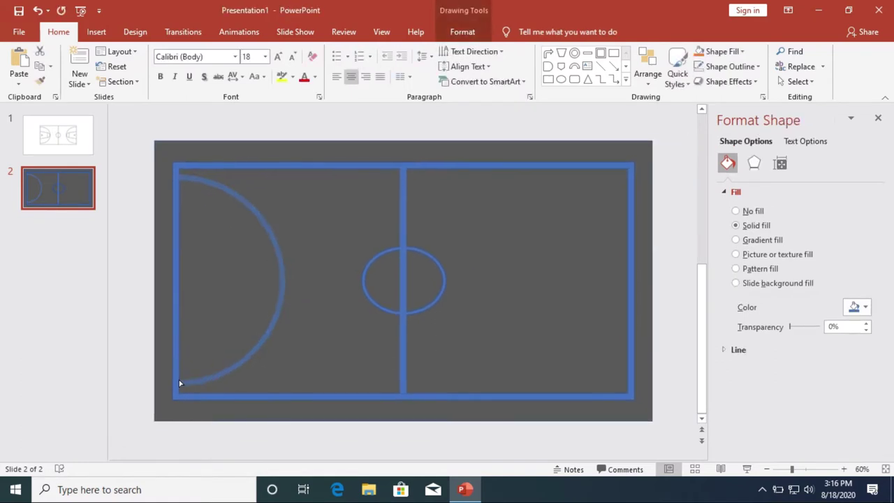
left_click(261, 423)
left_click(260, 386)
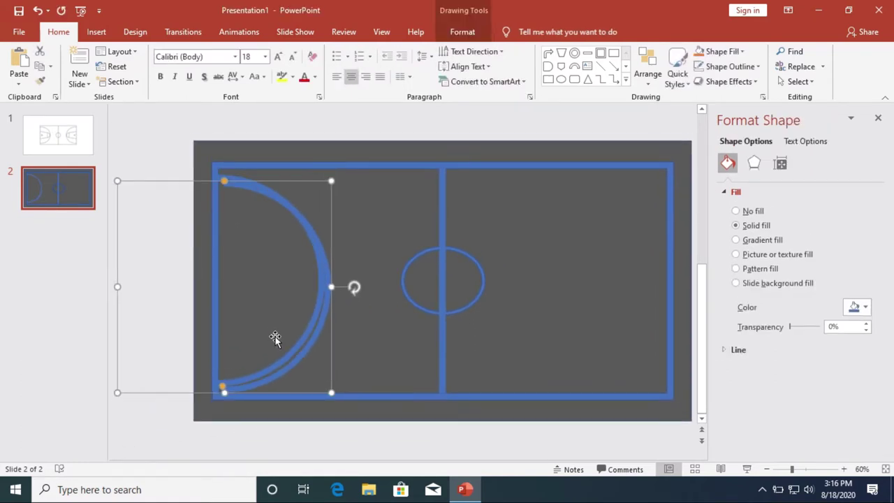
left_click_drag(275, 338, 474, 339)
left_click(728, 81)
left_click(462, 31)
left_click(733, 81)
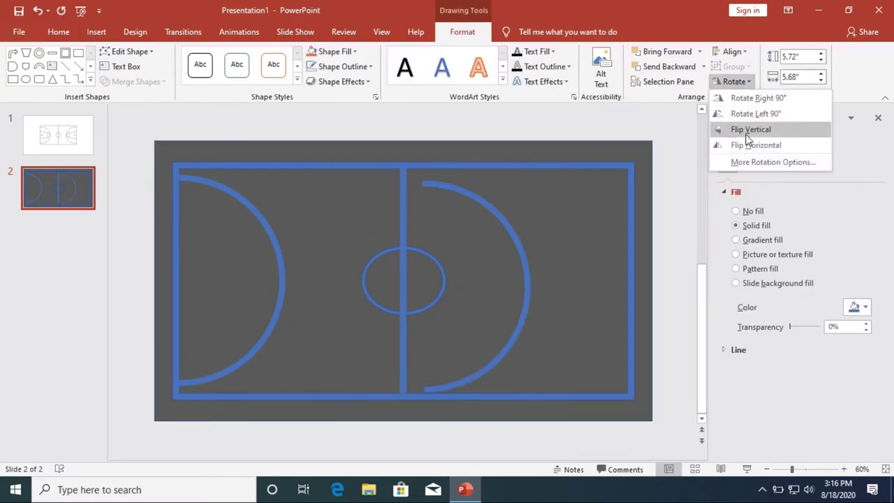
left_click(750, 144)
left_click_drag(321, 284, 440, 284)
Centre the mirrored arc vertically on the slide
left_click(733, 51)
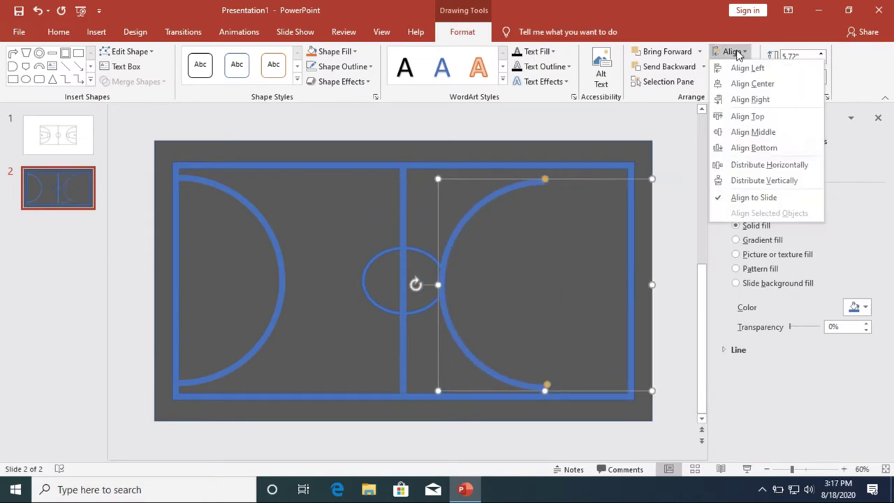
left_click(752, 148)
left_click(737, 53)
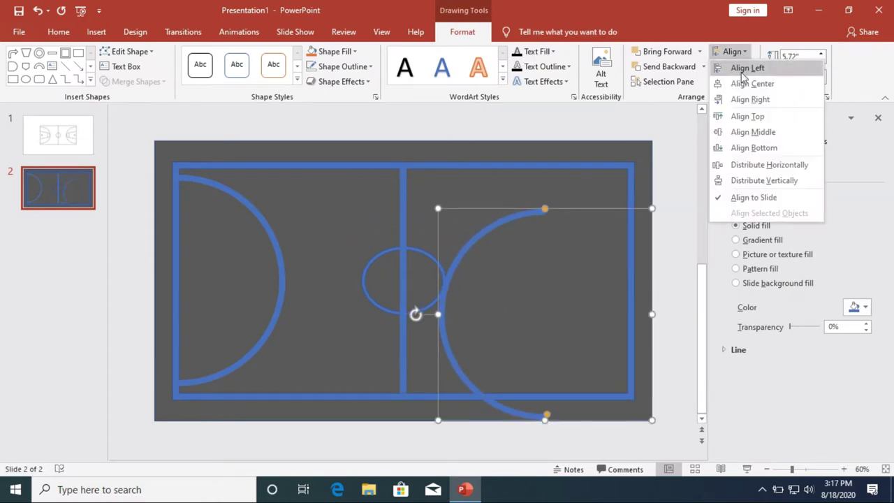
left_click(757, 131)
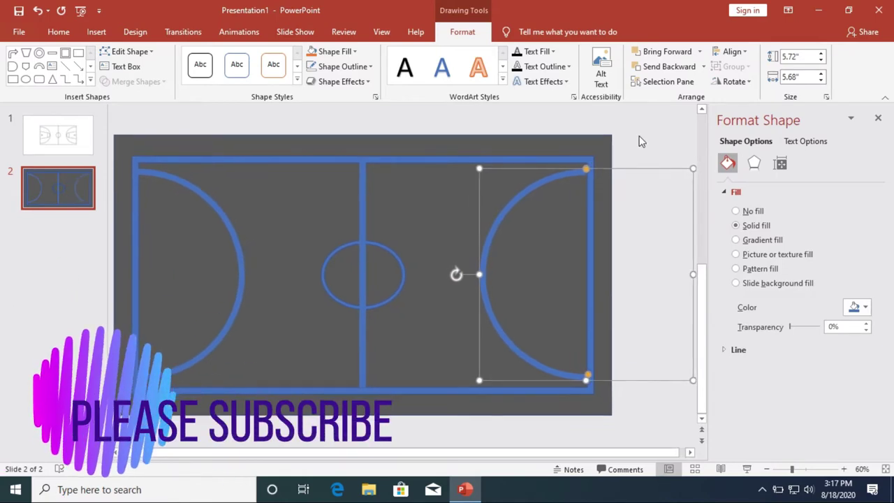
left_click(165, 286)
left_click(176, 286)
left_click(731, 51)
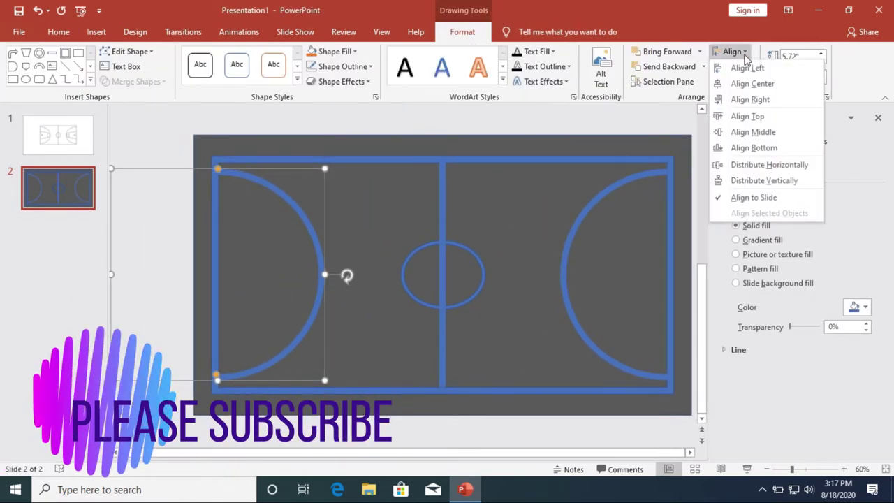
left_click(654, 120)
left_click(489, 136)
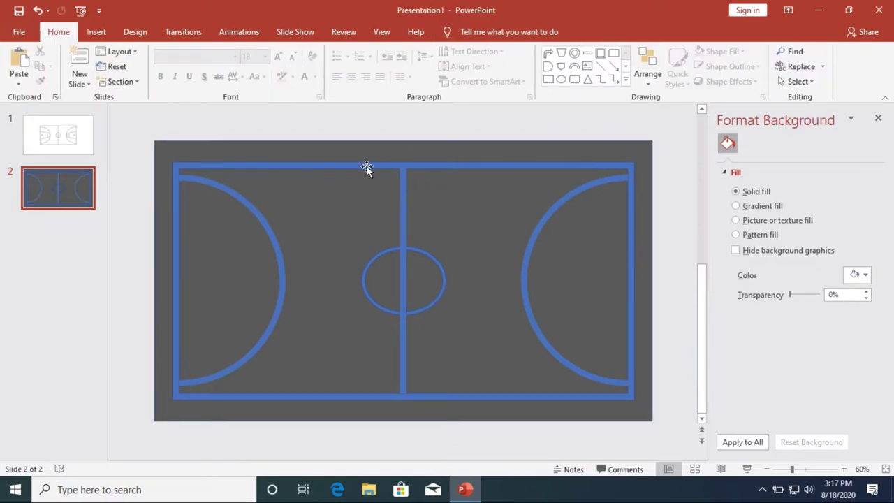
left_click(96, 31)
left_click(209, 77)
Draw a trapezoid, rotate it 90° left, and fit it as the left key inside the arc
left_click(218, 111)
mouse_move(308, 237)
left_mouse_down()
mouse_move(429, 367)
mouse_move(421, 370)
left_mouse_up()
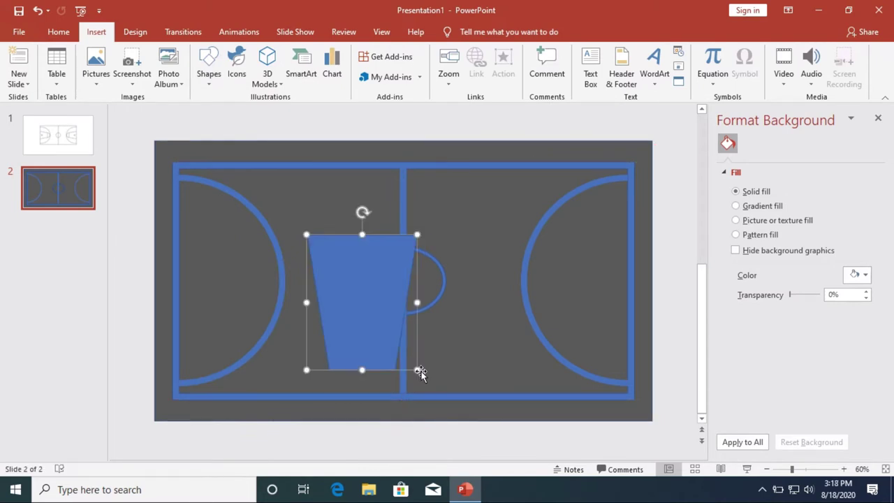
left_click(734, 81)
left_click(743, 112)
left_click_drag(349, 299, 239, 282)
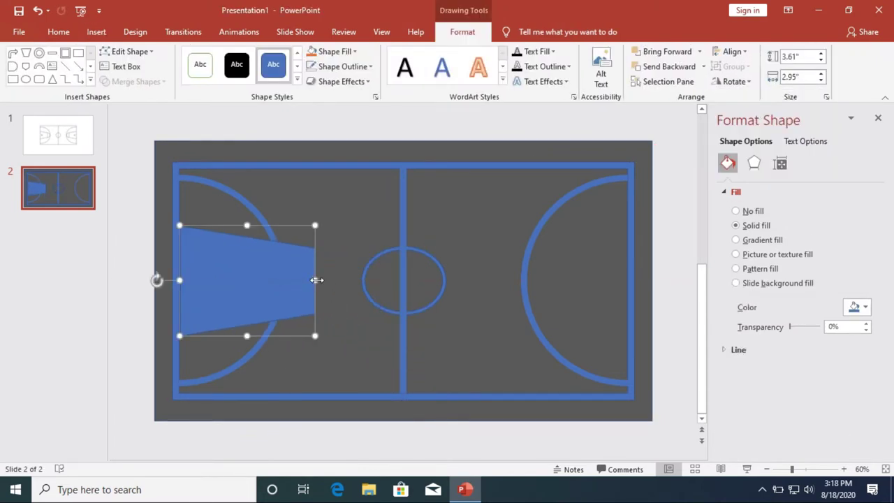
left_click_drag(318, 281, 251, 280)
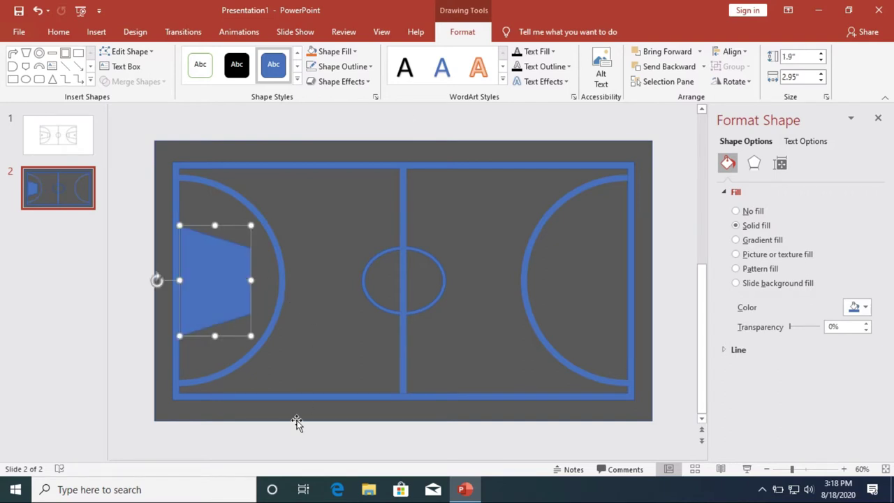
left_click_drag(182, 279, 177, 279)
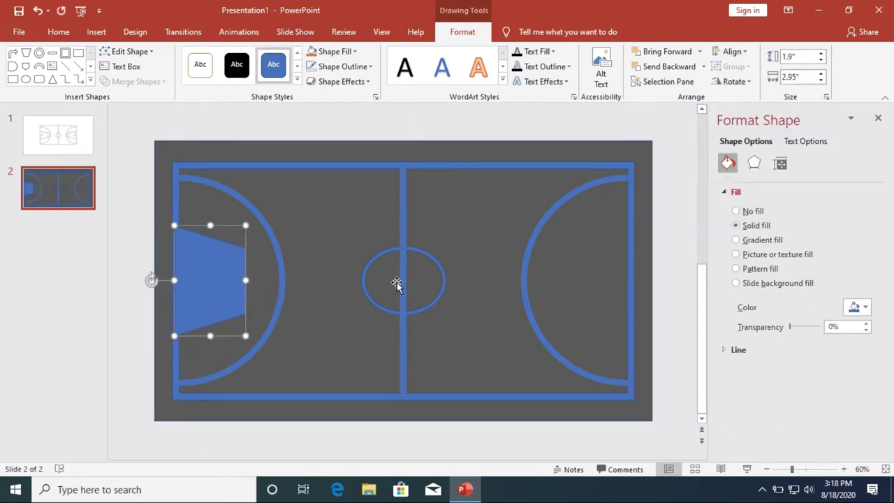
key("Right")
key("Right")
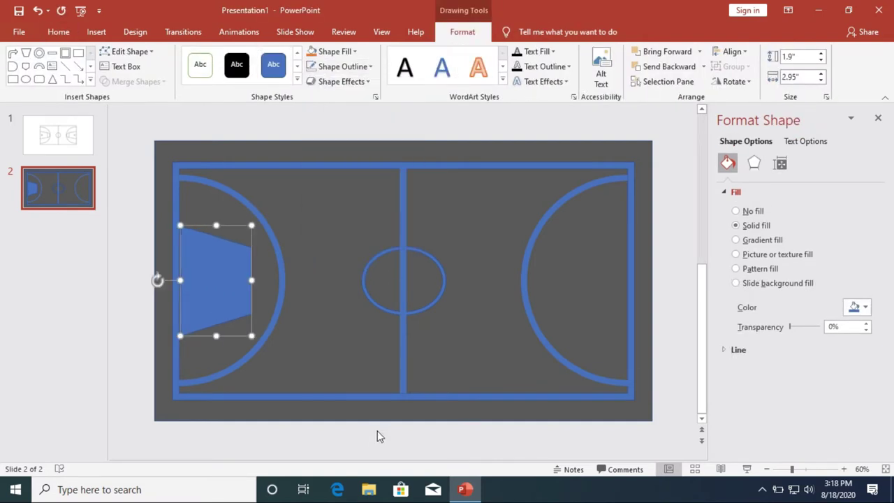
Copy the left key to the right end, flip it horizontally, and align it right
left_click(395, 409)
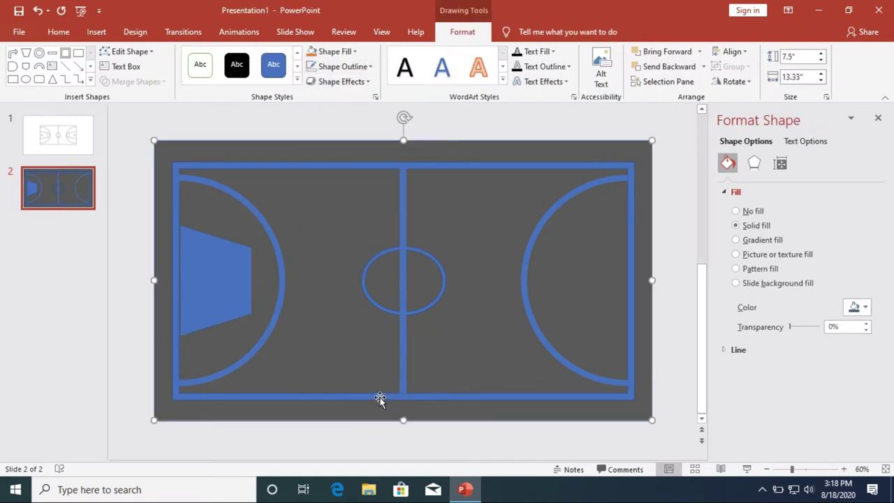
left_click(223, 279)
left_click_drag(224, 279, 583, 279, "ctrl")
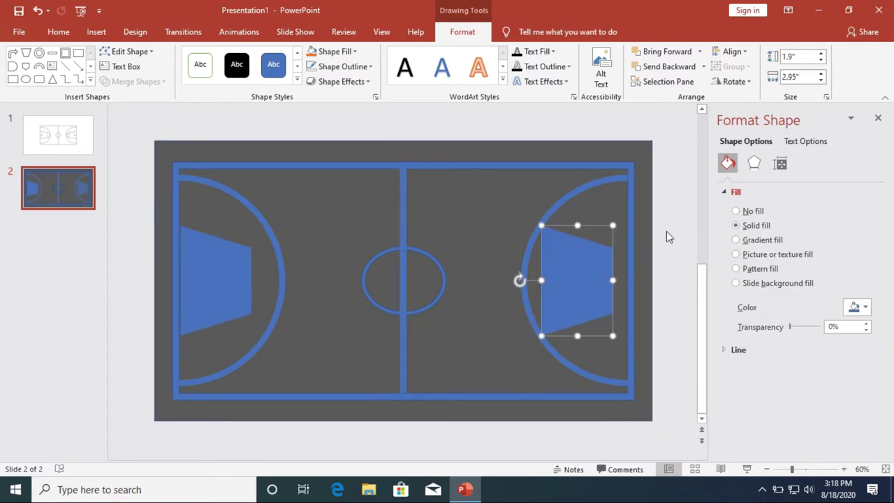
left_click(733, 81)
left_click(756, 145)
left_click(732, 51)
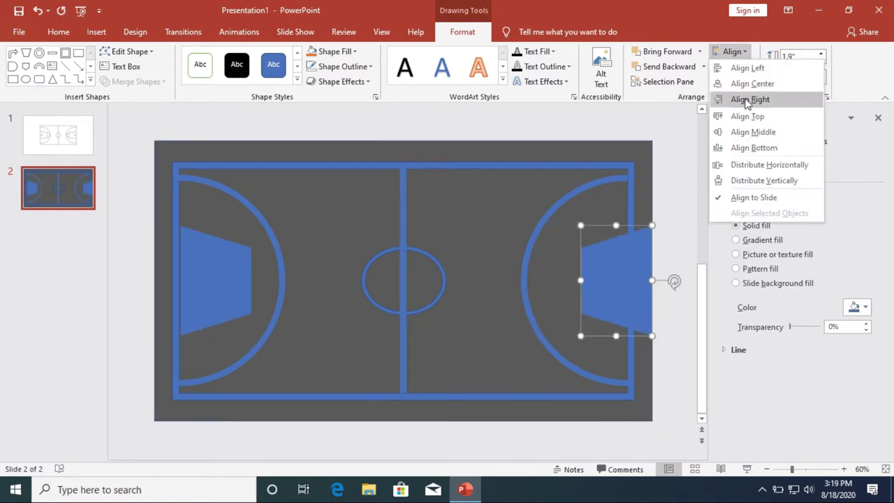
left_click(742, 98)
left_click(641, 339)
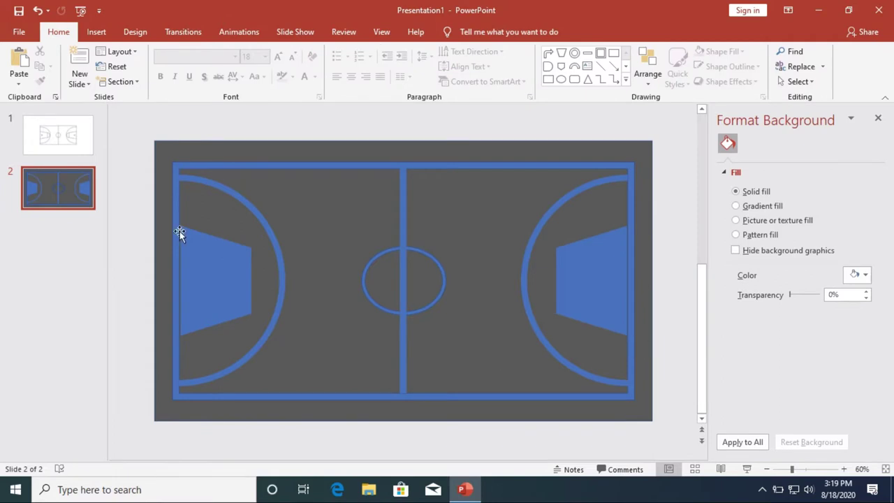
Compare with the reference court on slide 1 and choose a new shape to draw
left_click(58, 136)
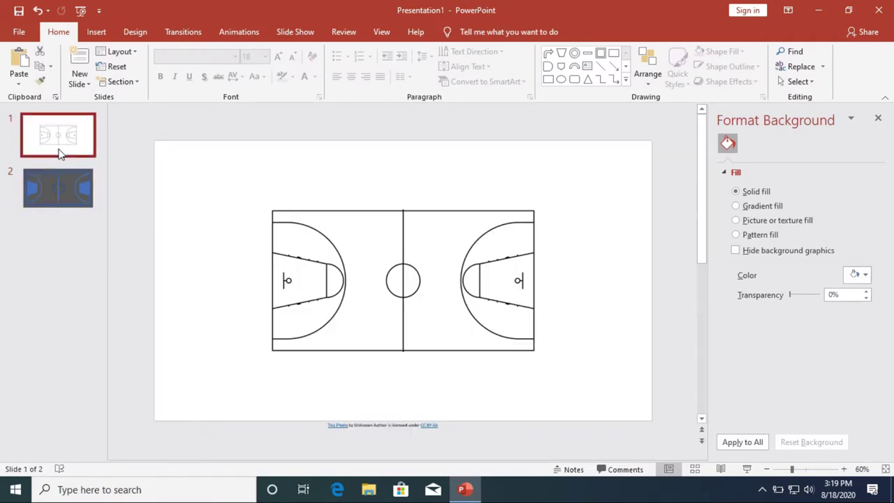
left_click(63, 192)
left_click(96, 31)
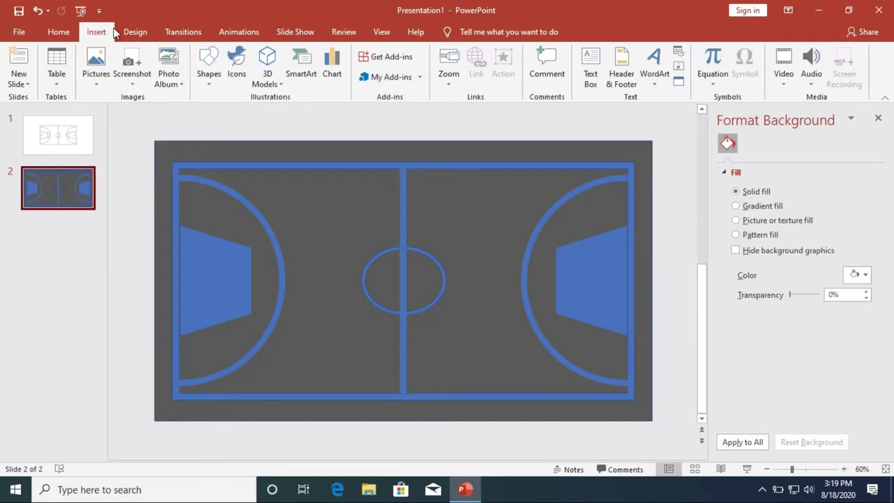
left_click(209, 67)
left_click(203, 174)
Draw a small shape, rotate it diagonally, and nudge it toward the left key
left_click_drag(341, 258, 335, 256)
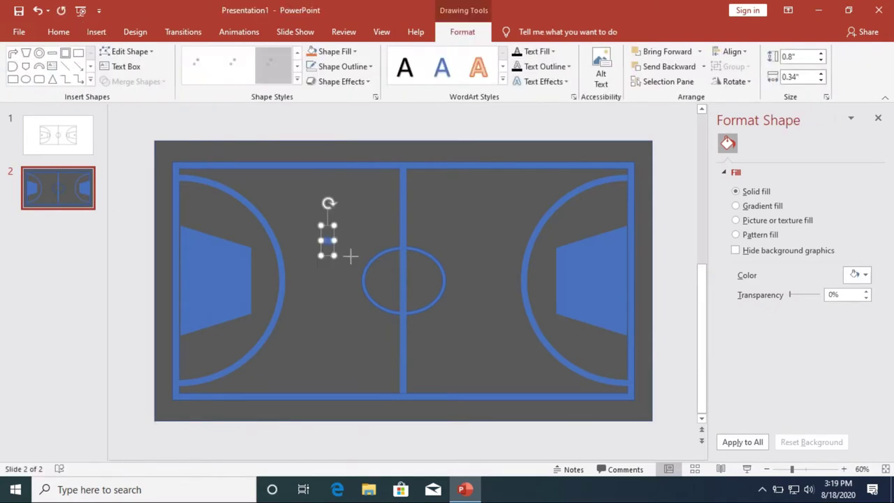
left_click_drag(298, 219, 298, 219)
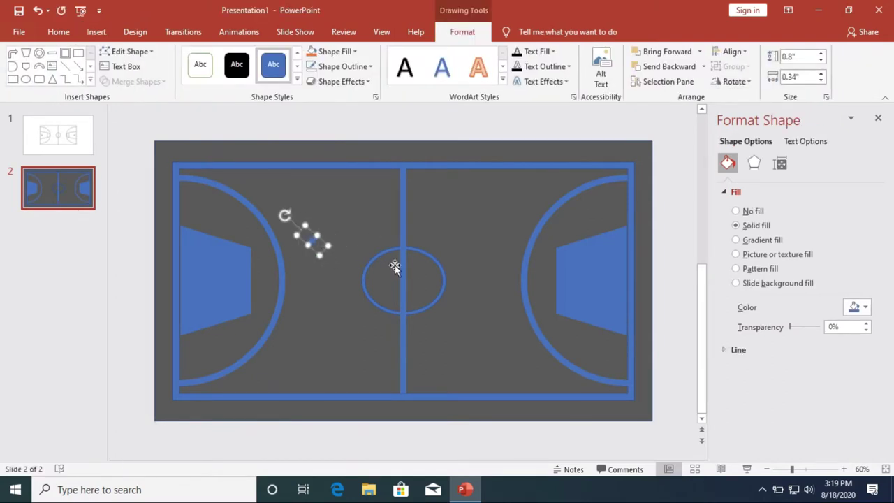
key("Left")
key("Left")
key("Left")
key("Left")
key("Left")
key("Left")
key("Up")
key("Left")
key("Left")
key("Left")
key("Left")
key("Left")
key("Left")
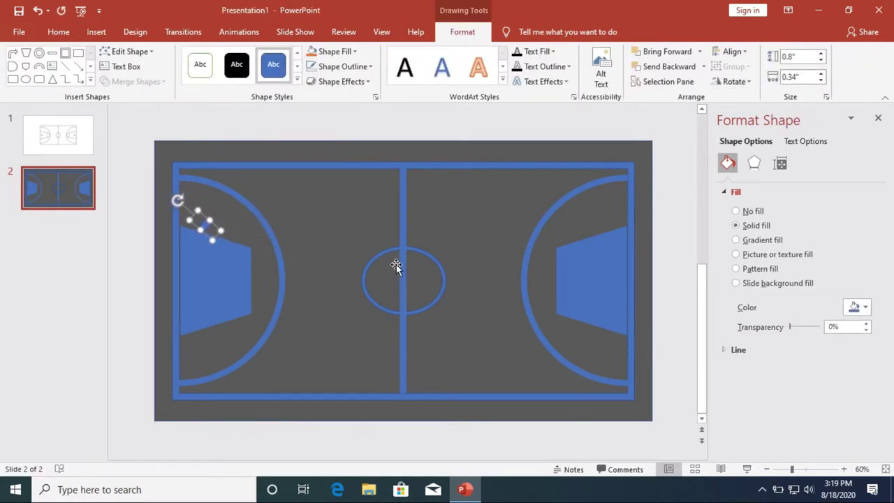
Stretch the small shape into a longer diagonal tick at the left key's top corner
left_click(66, 148)
left_click(78, 202)
left_click(202, 224)
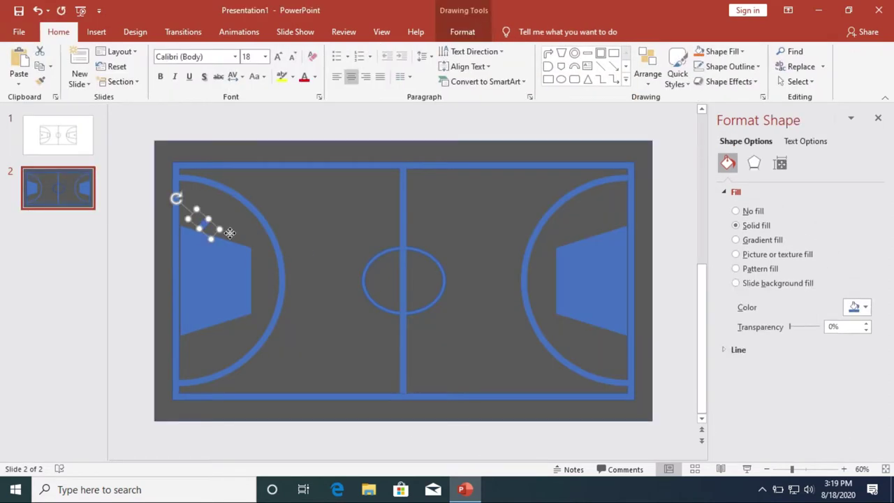
left_click_drag(200, 232, 223, 245)
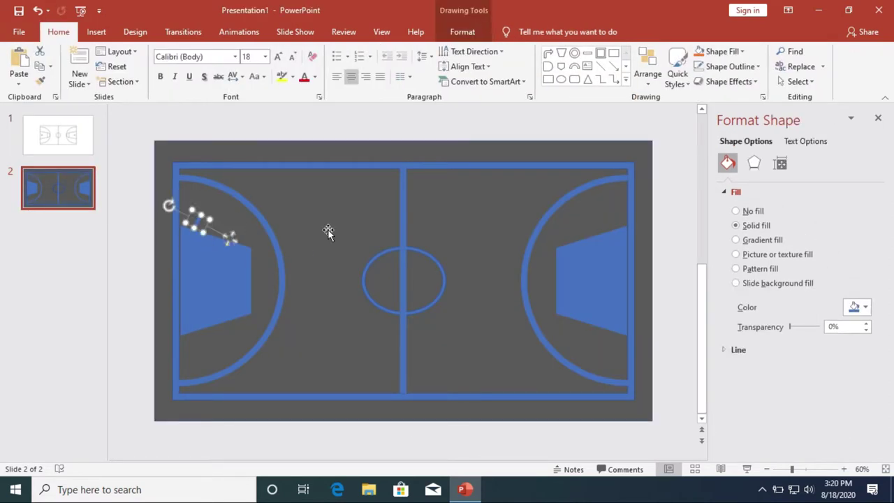
Set the diagonal tick's shape outline to No Outline
left_click(146, 292)
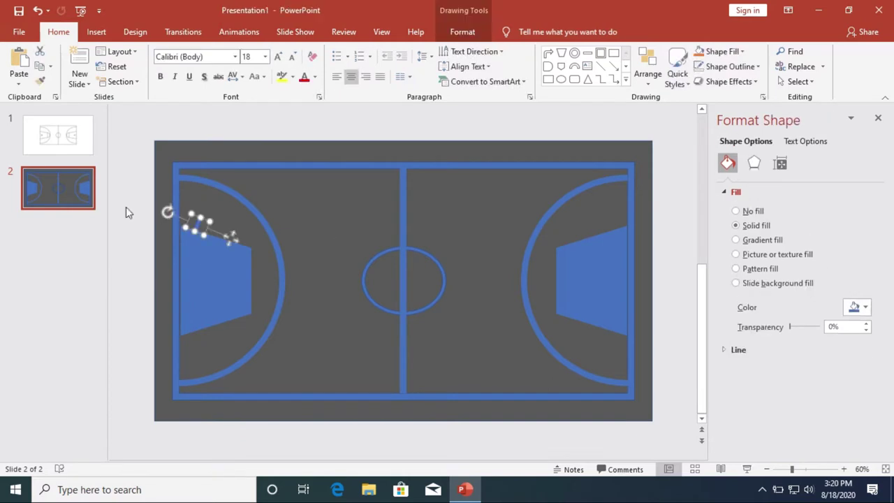
left_click(199, 223)
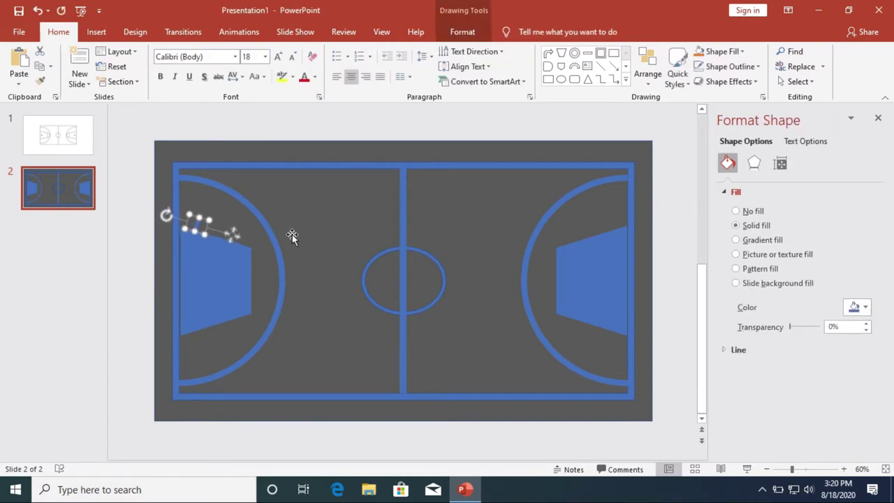
double_click(200, 226)
left_click(330, 66)
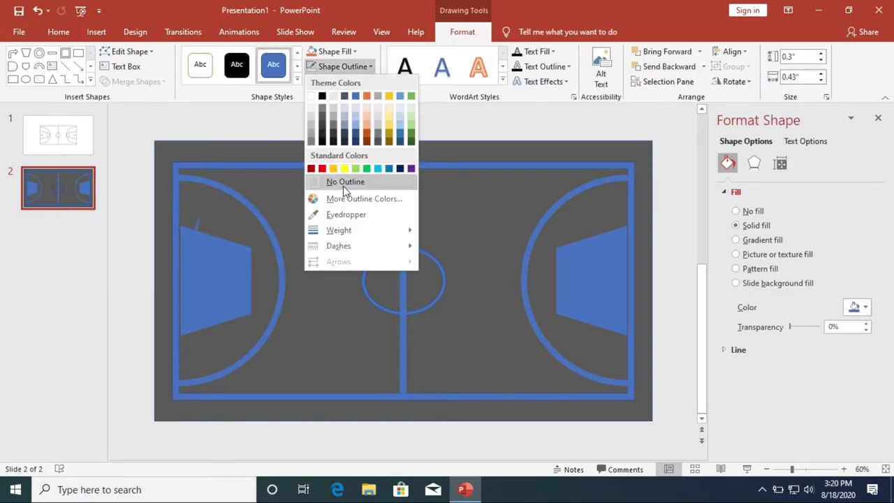
left_click(342, 180)
left_click(161, 264)
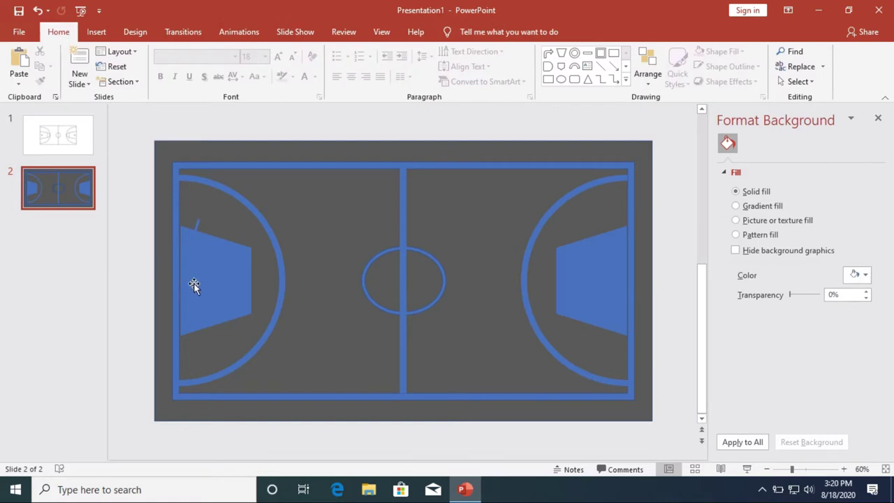
Shorten the left key by pulling its bottom edge up and widening it slightly
left_click(188, 279)
left_click_drag(216, 335, 216, 299)
left_click_drag(252, 262, 260, 261)
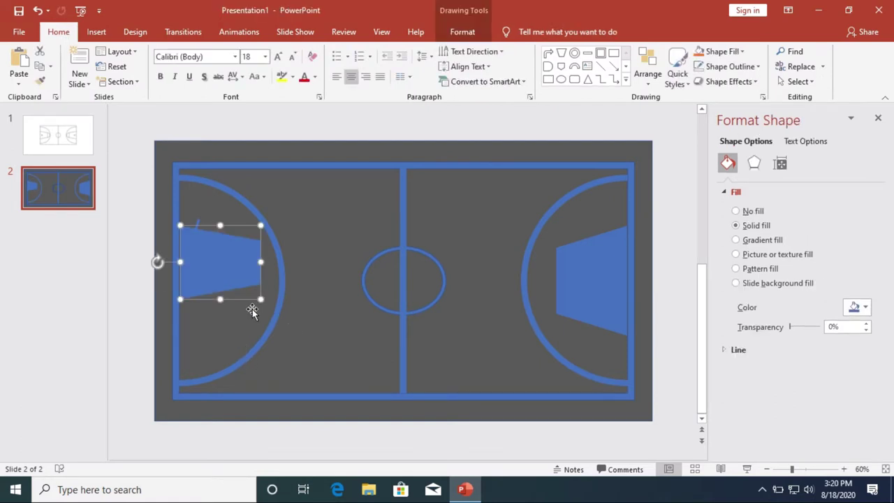
left_click_drag(220, 298, 220, 294)
Delete the right-hand key and undo an Align Left applied to the left key
left_click(564, 286)
key("Delete")
key("Tab")
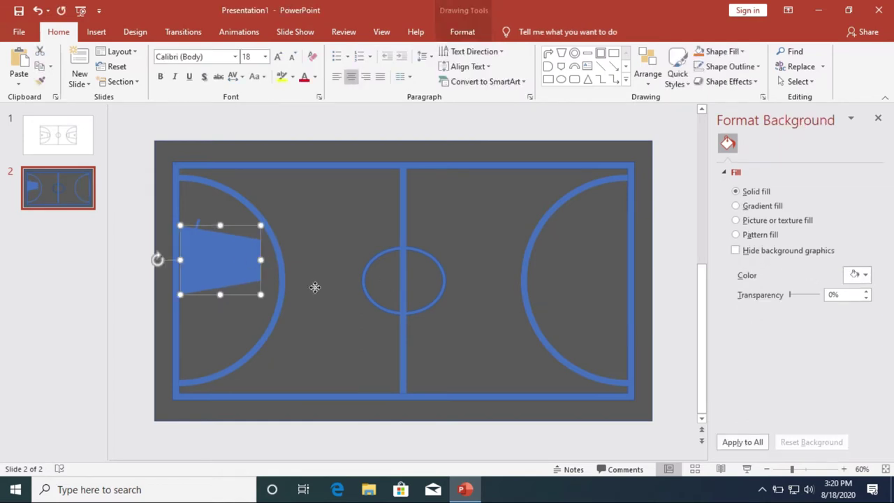
left_click(463, 31)
left_click(729, 51)
left_click(746, 70)
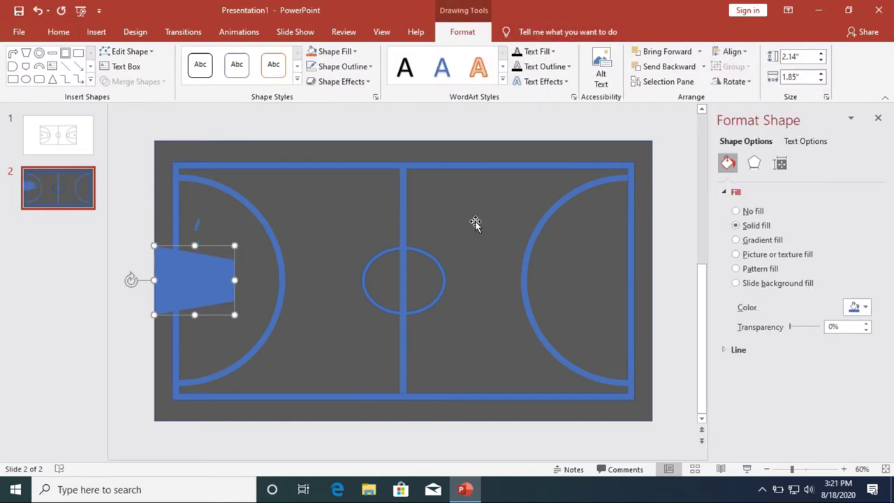
key("ctrl+z")
left_click(196, 223)
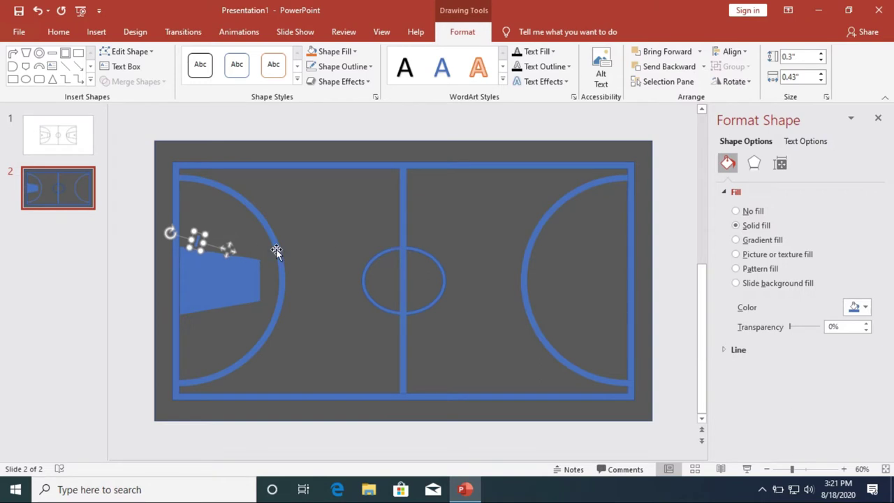
left_click(389, 282)
left_click(198, 239)
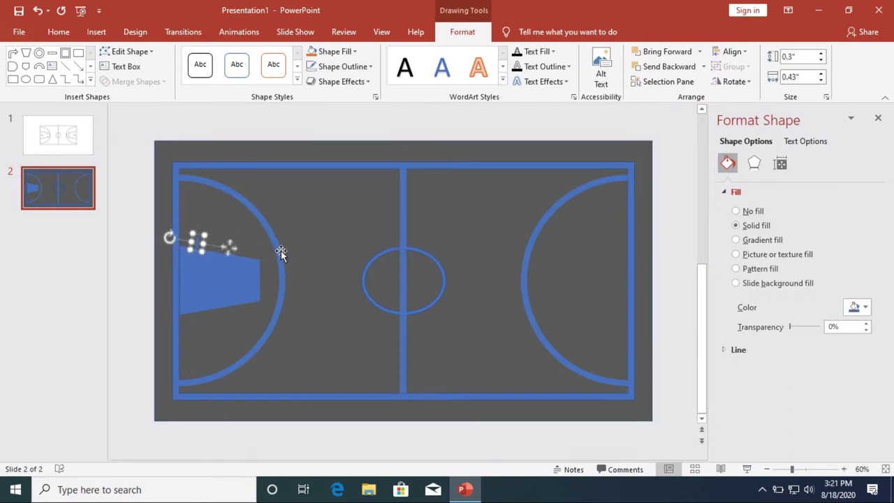
left_click(393, 139)
Compare against the reference court on slide 1, then undo several recent changes on slide 2
scroll(116, 174, "up", 1)
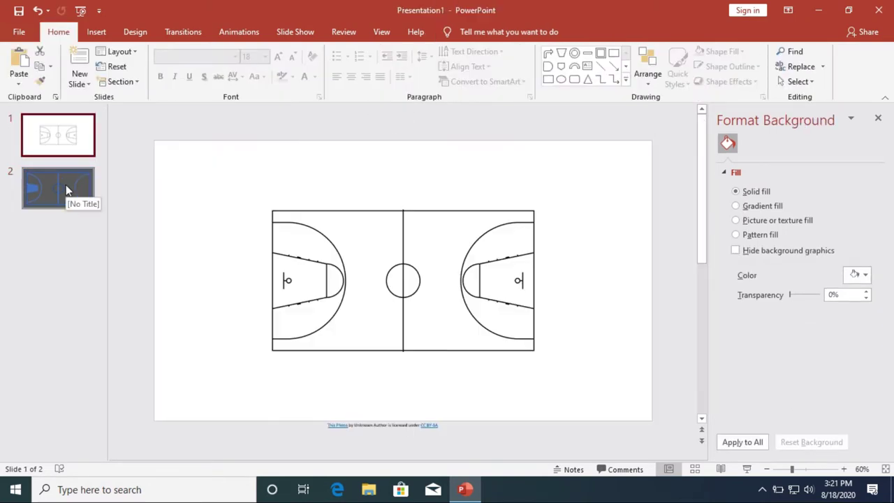
left_click(66, 193)
left_click(199, 237)
left_click(386, 245)
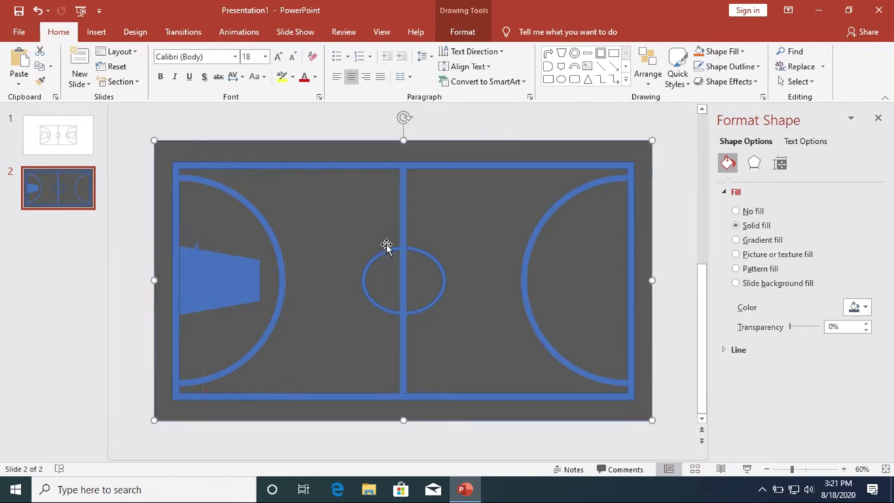
key("ctrl+z")
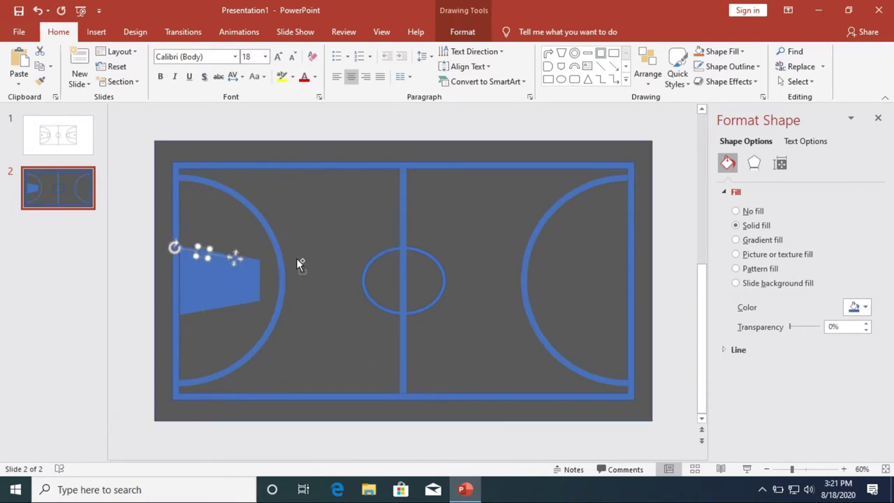
key("ctrl+z")
key("ctrl+z")
key("ctrl+z")
key("ctrl+z")
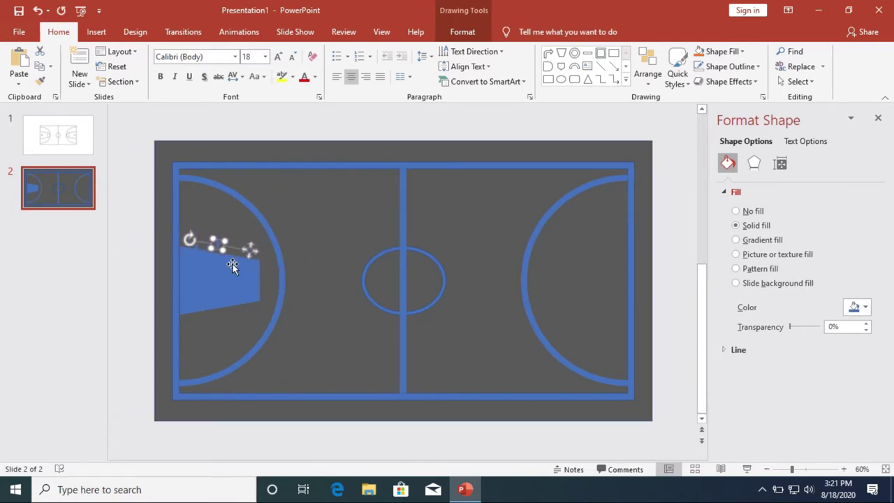
key("ctrl+z")
key("ctrl+z")
key("ctrl+z")
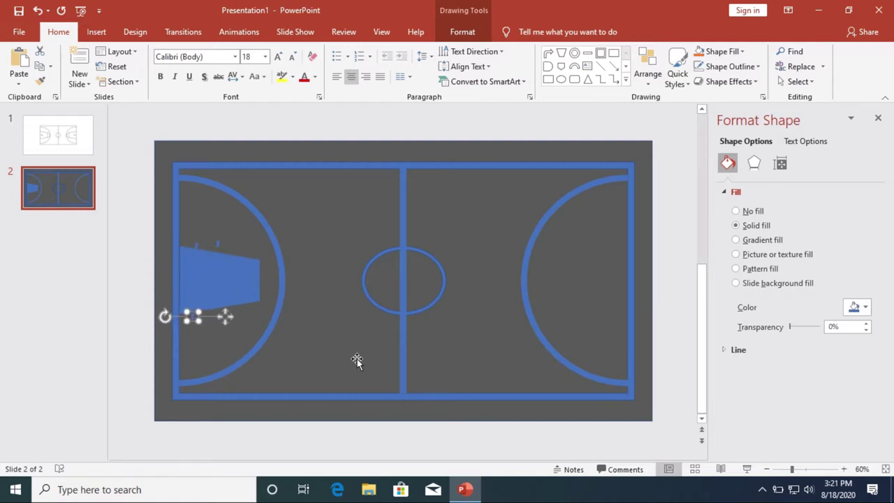
key("ctrl+z")
key("ctrl+z")
key("ctrl+z")
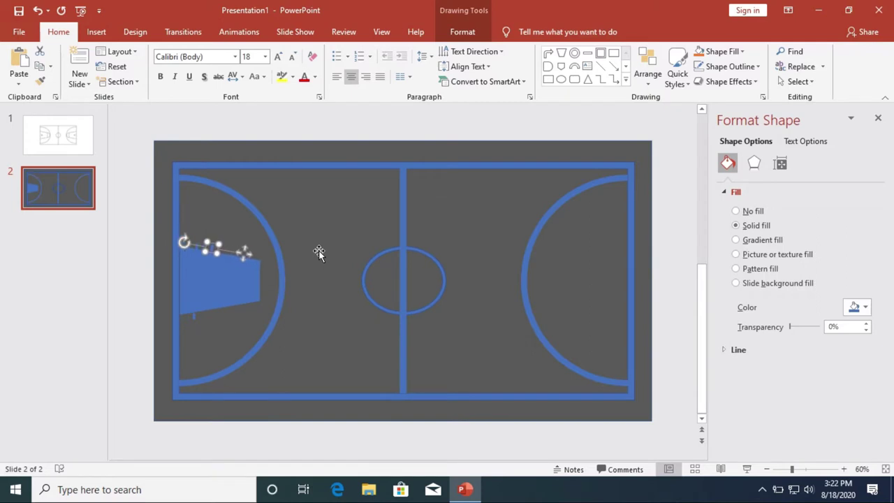
left_click(262, 285)
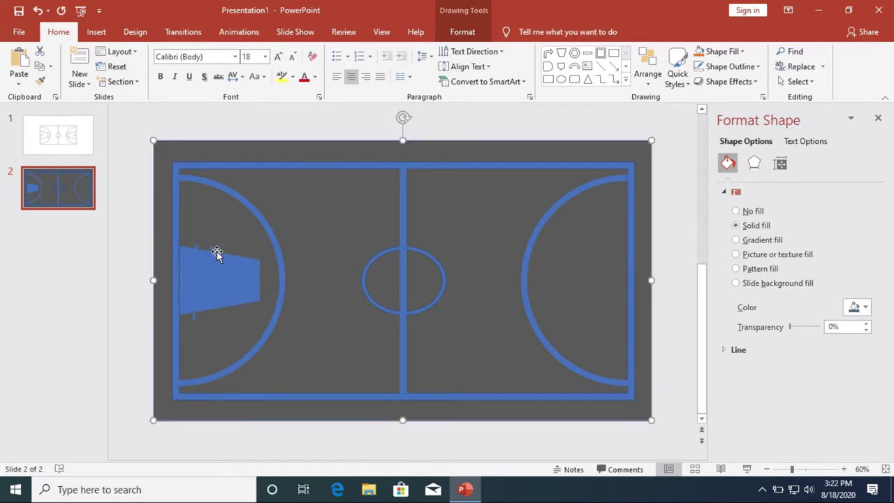
key("ctrl+z")
left_click(358, 348)
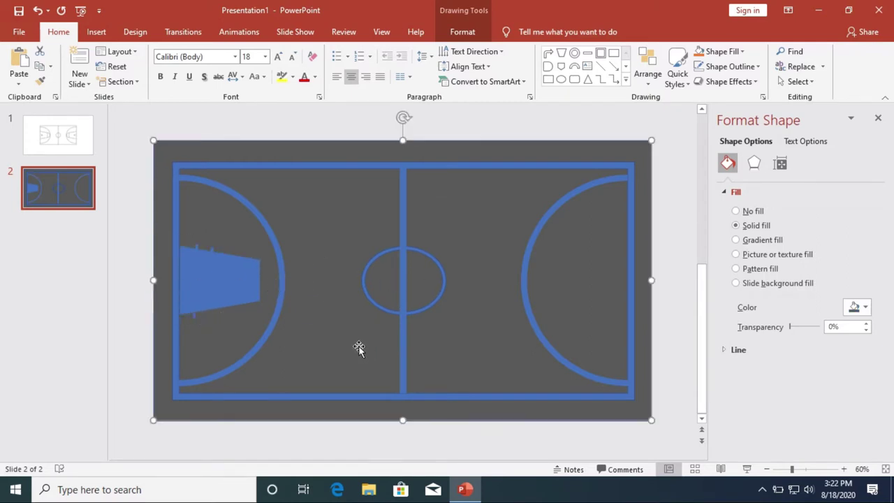
Reposition the short line at the left key's lower edge and tilt it, right end raised
left_click(199, 322)
left_click_drag(225, 314, 262, 307)
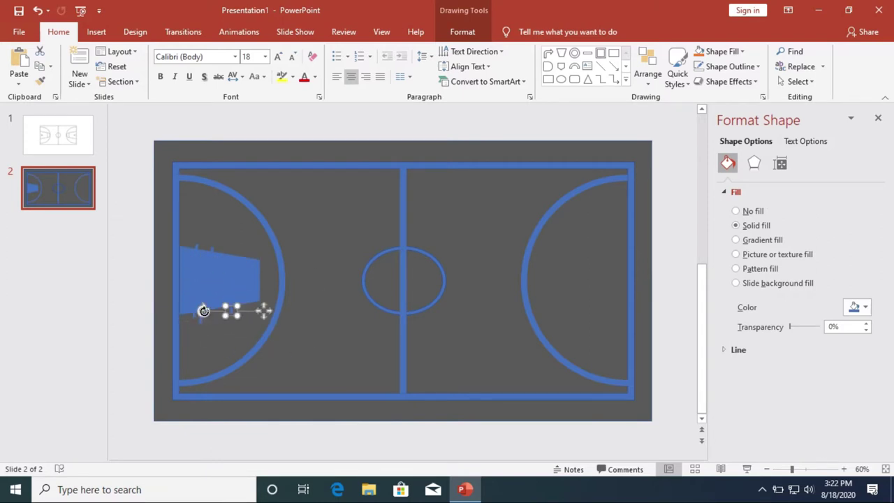
left_click_drag(203, 311, 202, 319)
key("ctrl+z")
key("ctrl+z")
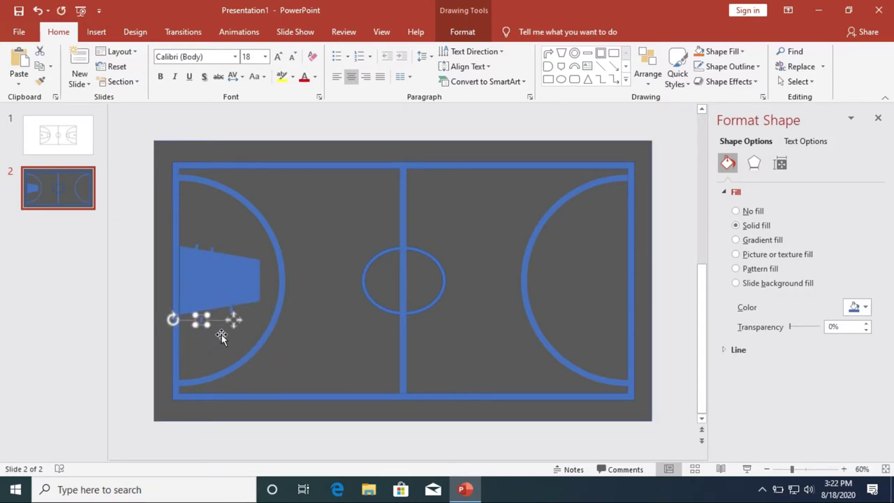
left_click_drag(180, 314, 180, 318)
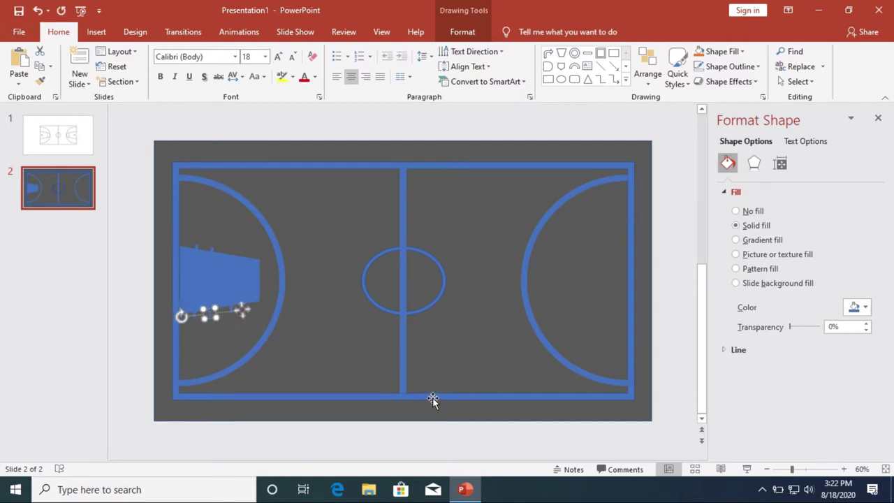
left_click(291, 370)
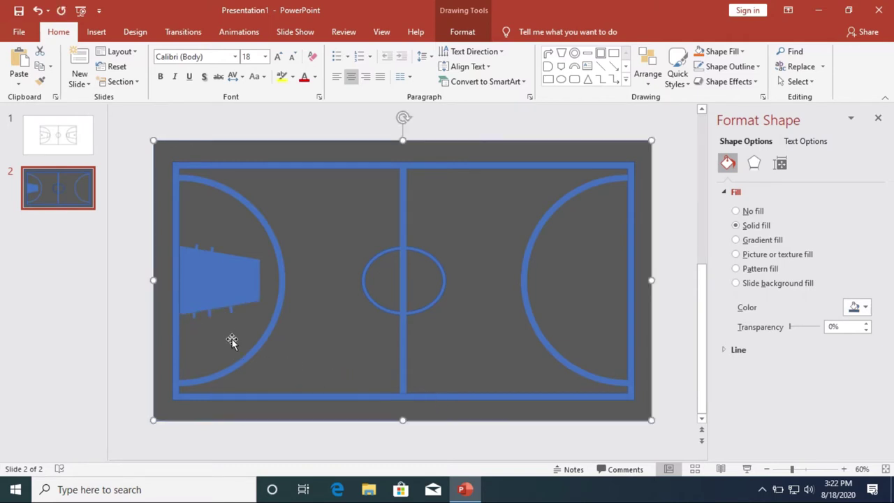
left_click(194, 320)
left_click(291, 361)
left_click(237, 313)
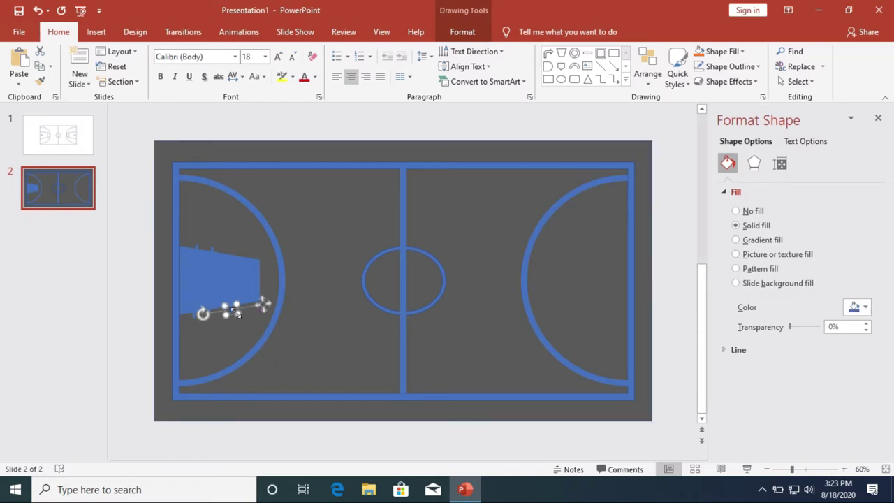
Nudge the short line right and up onto the left key's lower slanted edge
left_click(224, 334)
left_click(234, 309)
left_click(213, 313)
left_click(193, 315)
left_click(193, 318)
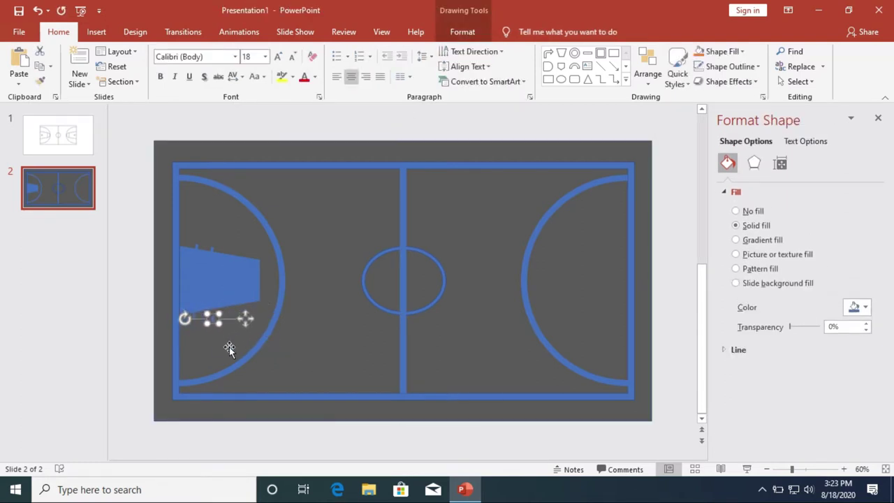
key("Right")
key("Right")
key("Right")
key("Up")
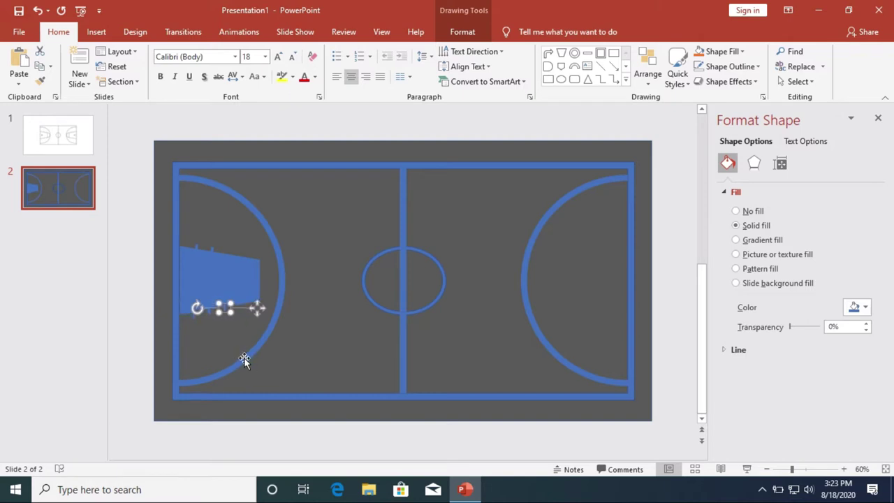
Reselect the short line on the left key, checking the slide thumbnails along the way
left_click(319, 370)
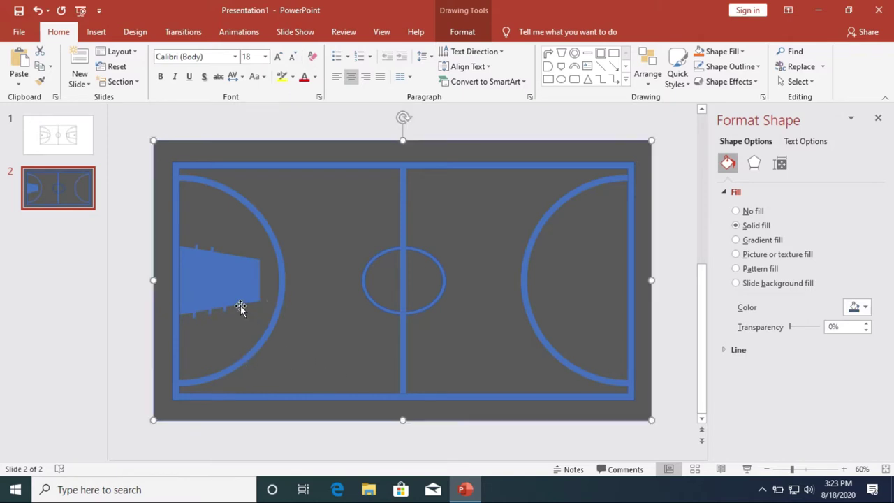
left_click(240, 307)
left_click(541, 370)
left_click(241, 310)
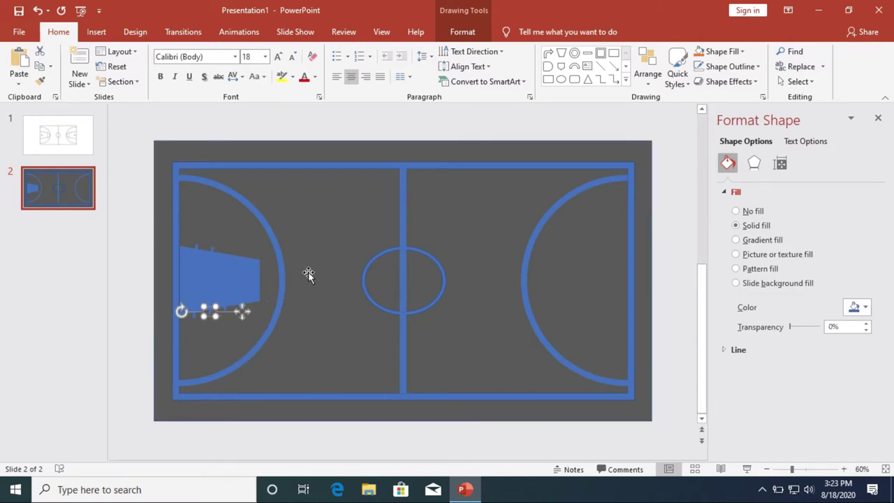
left_click(410, 338)
left_click(221, 328)
left_click(335, 342)
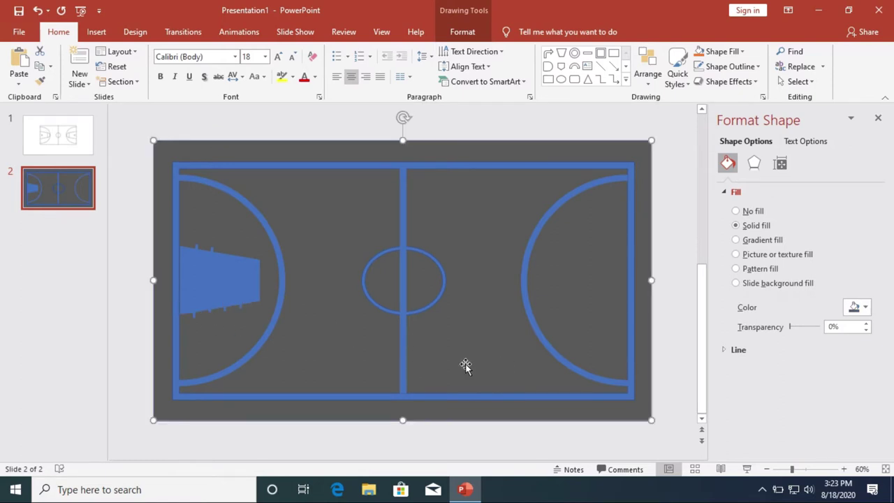
left_click(58, 135)
left_click(70, 186)
left_click(208, 312)
Pick the short line again and undo its last change
left_click(187, 319)
left_click(218, 335)
left_click(213, 297)
key("ctrl+z")
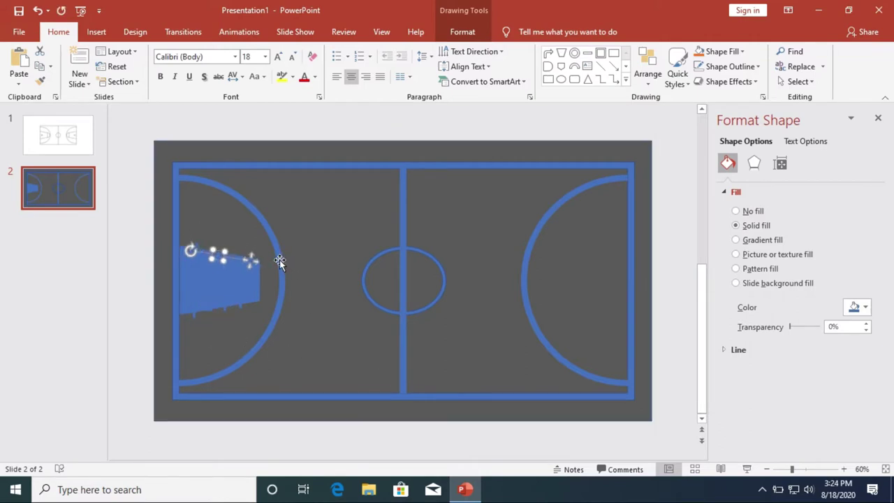
Nudge the top short line down twice onto the left key's upper edge
left_click(325, 268)
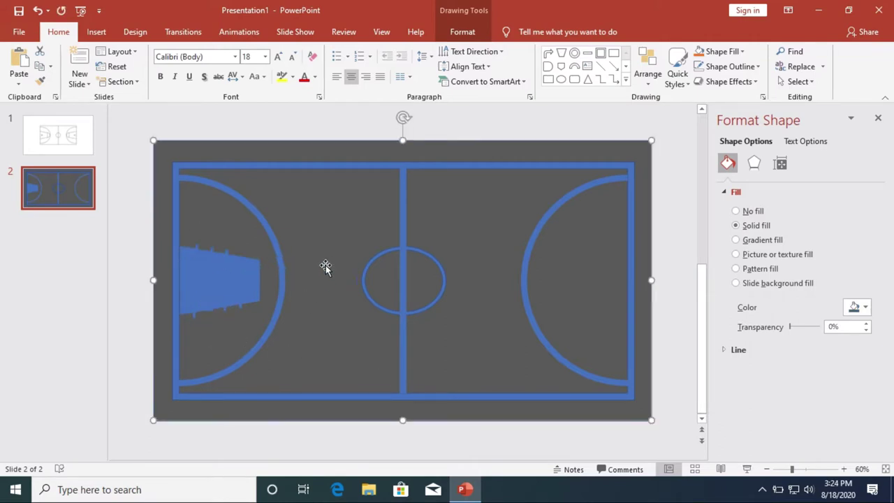
left_click(228, 251)
left_click(342, 301)
key("Tab")
key("Down")
key("Down")
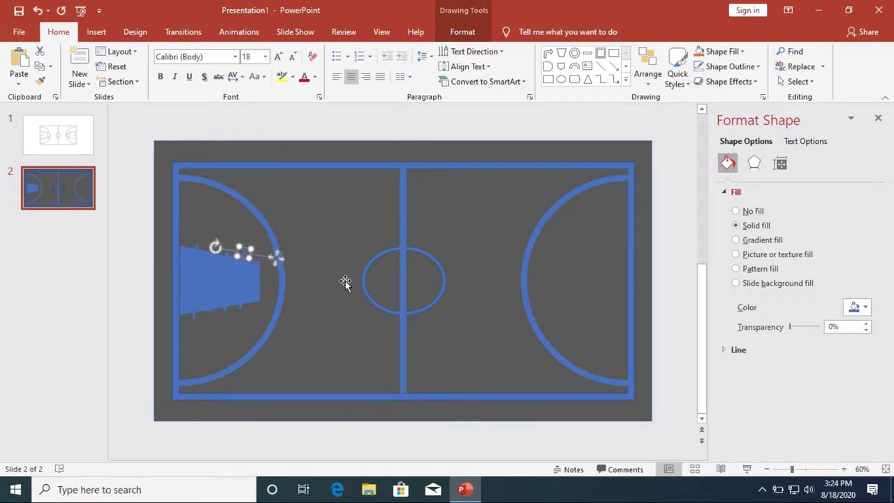
key("Down")
key("Down")
Select the top line, the left key shape and the bottom lines together
left_click(324, 289)
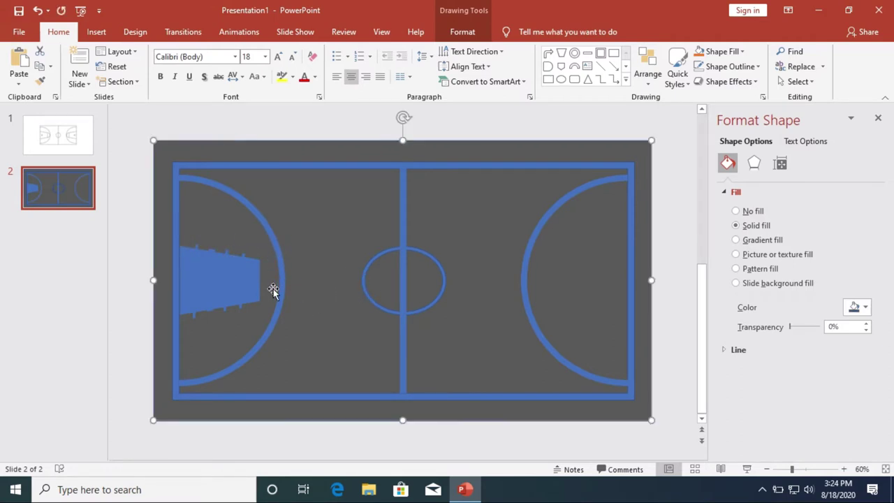
left_click(253, 283)
left_click(203, 248)
left_click(213, 250)
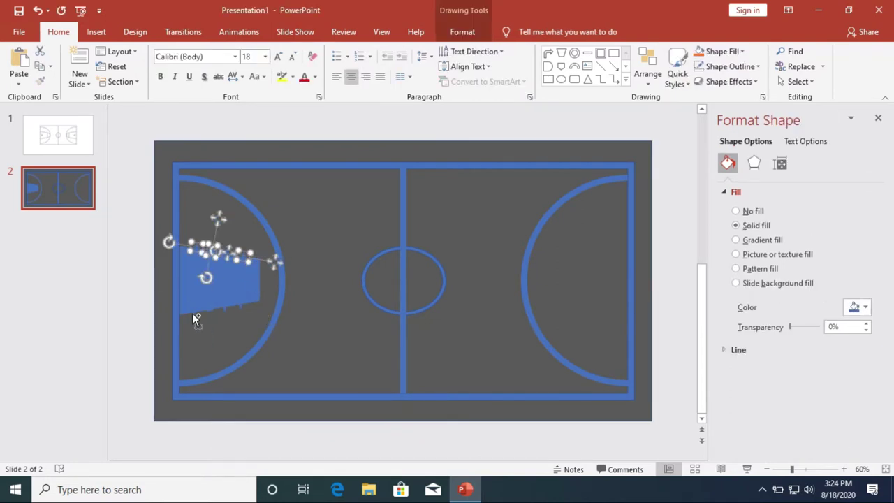
left_click(227, 313, "shift")
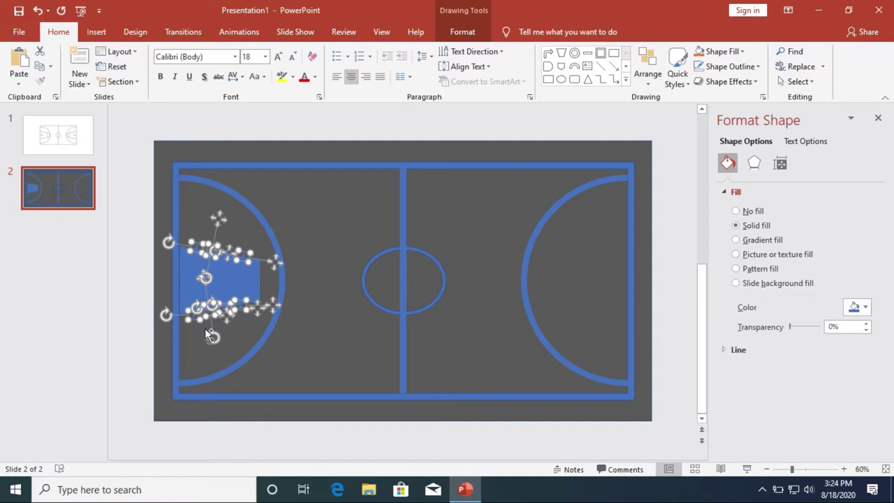
Group the left key with its lines, drag a copy into the right arc and flip it
right_click(223, 312)
mouse_move(259, 175)
left_click(349, 175)
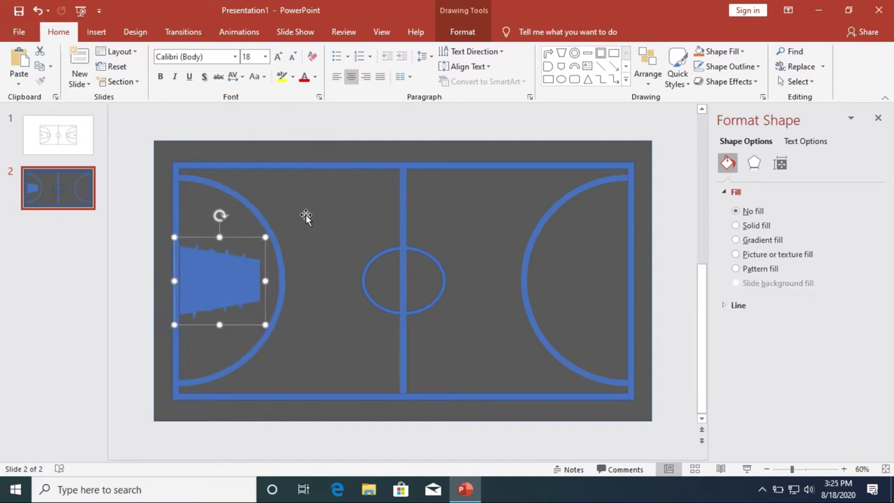
left_click_drag(242, 279, 595, 285)
left_click(796, 81)
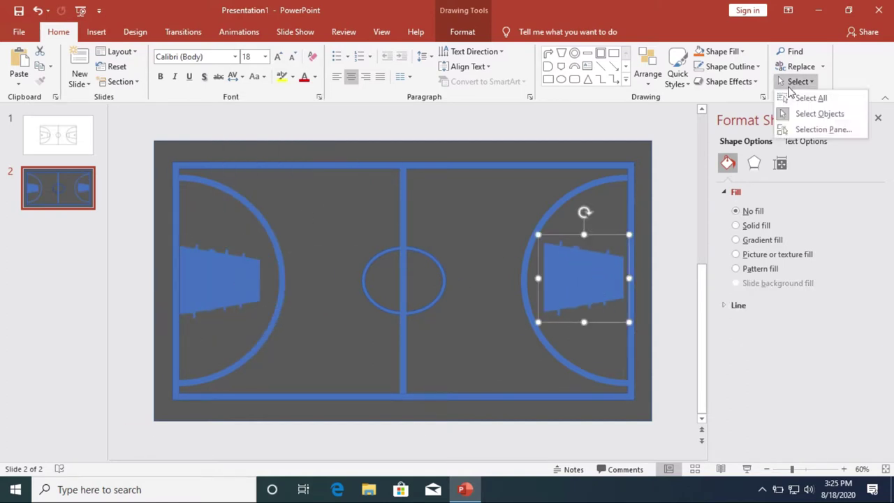
left_click(464, 32)
left_click(733, 81)
left_click(747, 136)
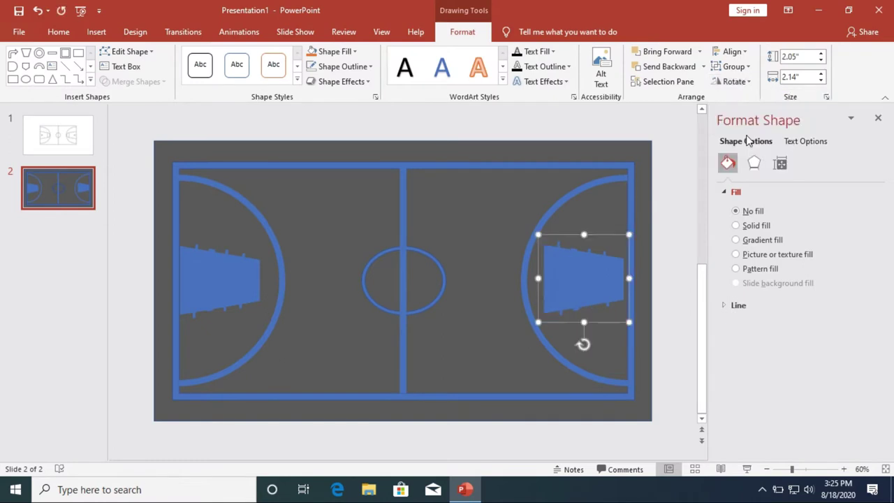
Bring up the right key's shortcut options, pick a small piece, then clear the selection
right_click(574, 320)
mouse_move(599, 182)
left_click(708, 214)
left_click(646, 357)
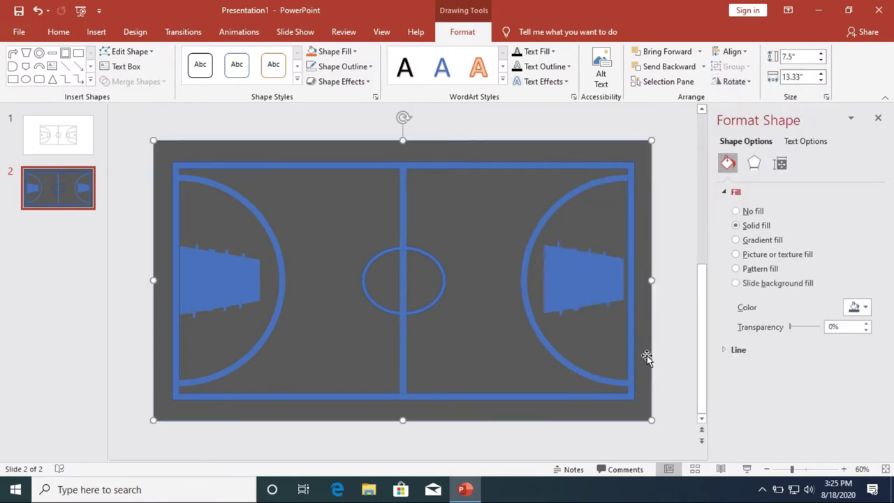
left_click(594, 242)
key("Escape")
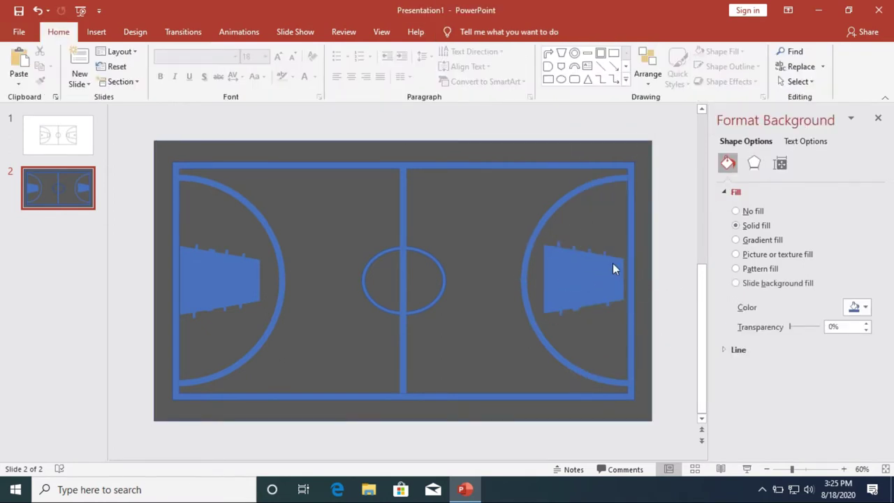
Select the right key's pieces in turn: the top line, key shape and line below
left_click(562, 250)
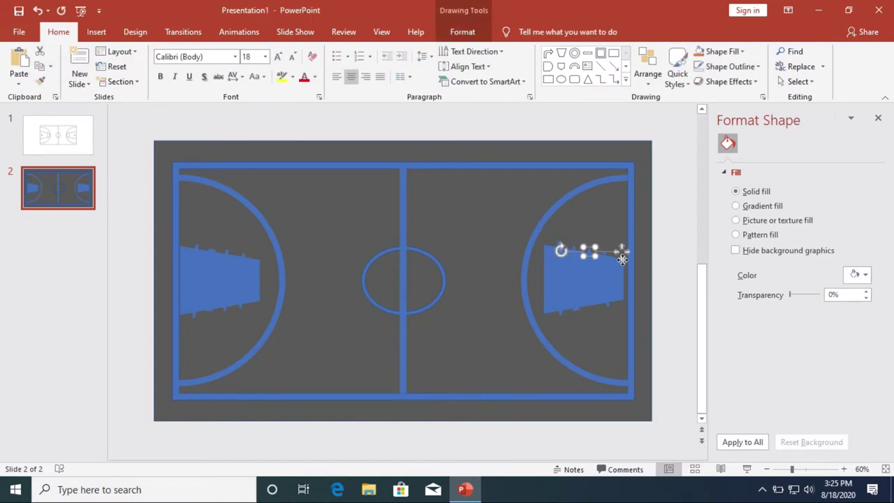
left_click(579, 309)
left_click(564, 293)
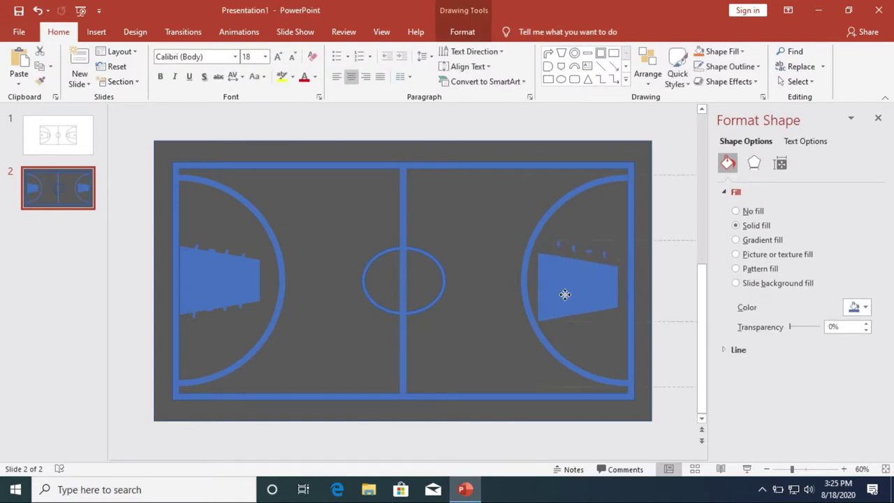
left_click(581, 340)
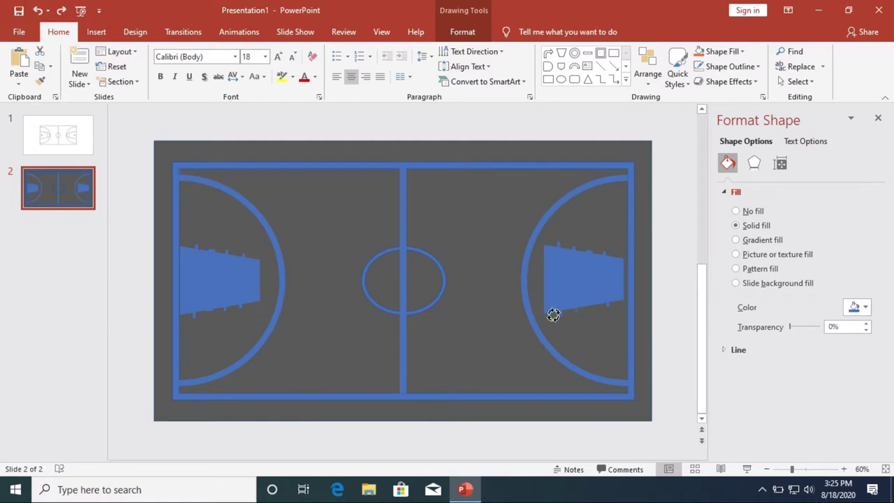
left_click(687, 370)
left_click(598, 310)
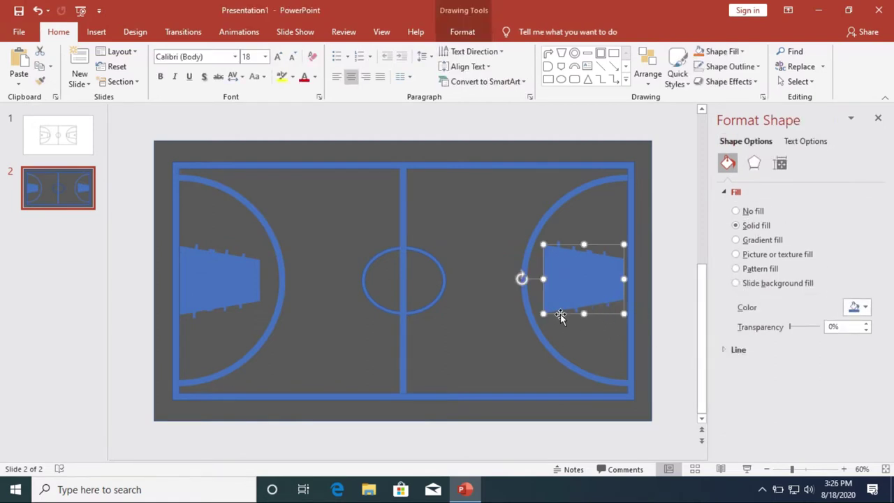
left_click(631, 340)
left_click(569, 333)
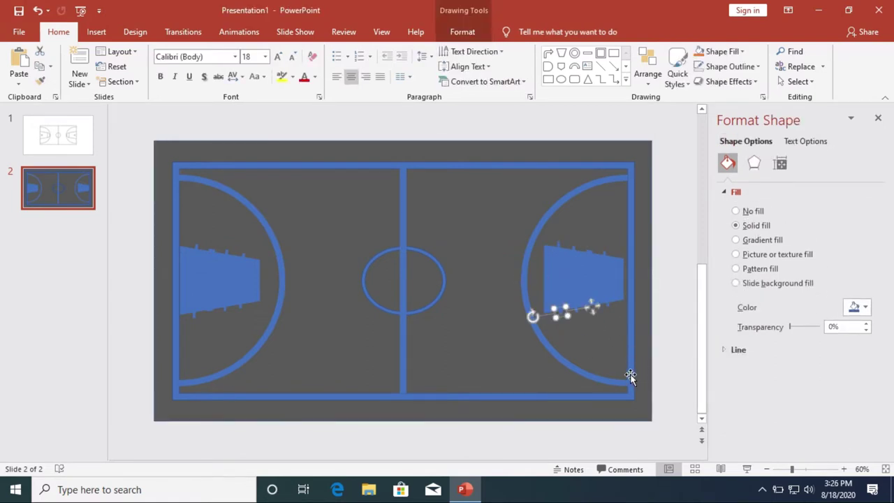
Check slide 1's court, then delete the stray small line on the right key
key("Page_Up")
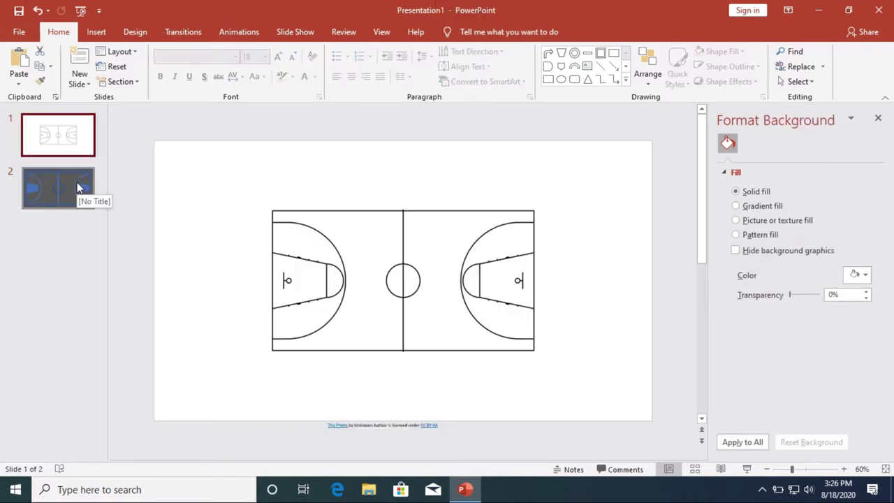
left_click(78, 188)
left_click(575, 309)
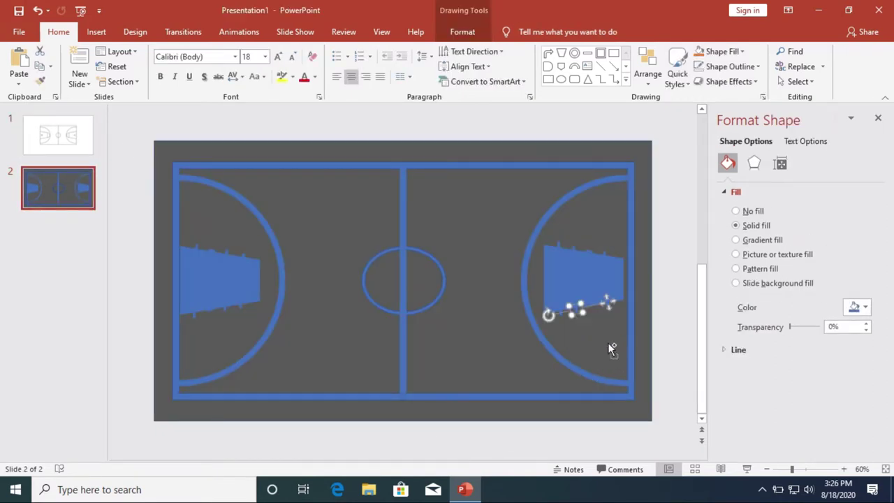
key("ctrl+z")
key("ctrl+z")
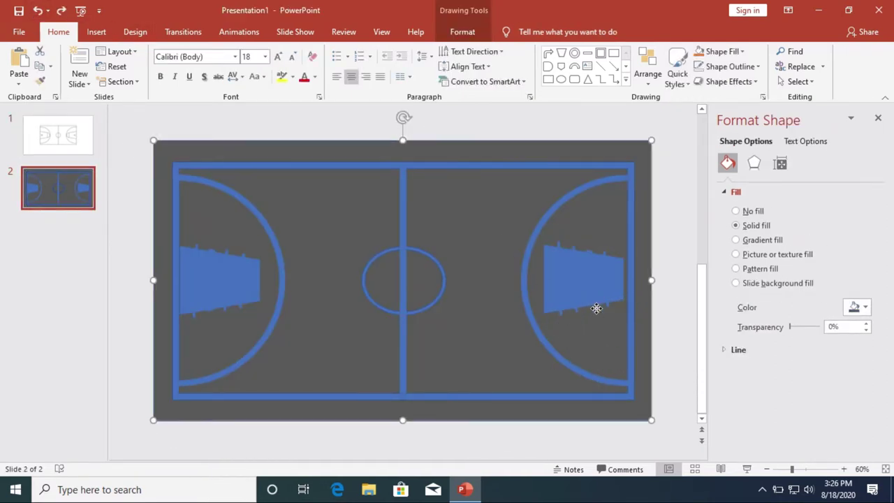
left_click(594, 309)
key("Delete")
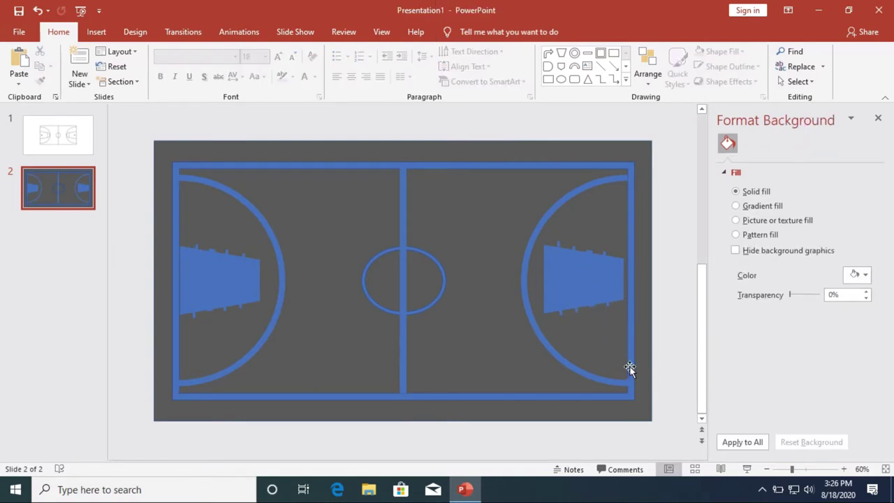
Nudge the right key shape slightly right and bring up its alignment options
left_click(580, 277)
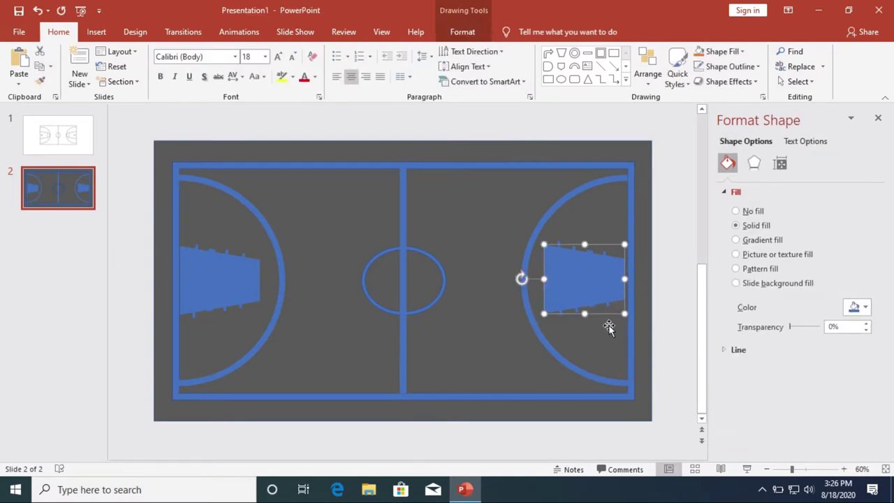
key("Right")
key("Right")
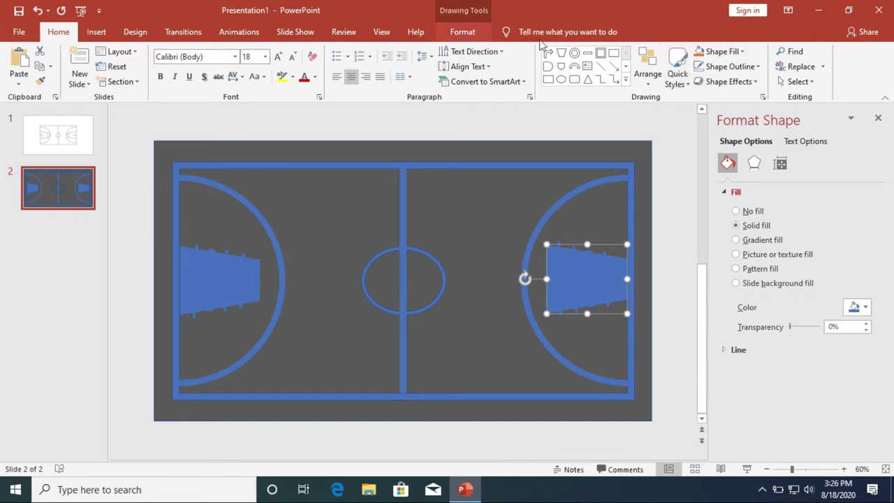
left_click(462, 32)
left_click(729, 50)
left_click(747, 68)
left_click(729, 51)
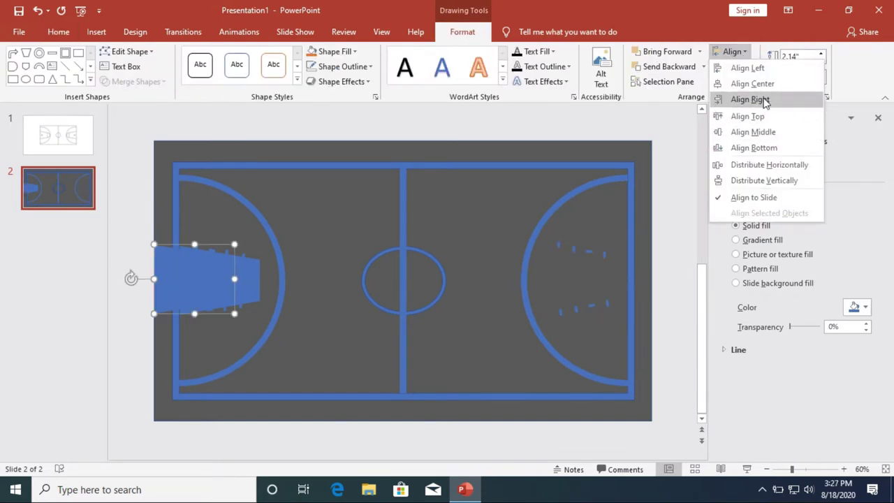
left_click(748, 100)
left_click_drag(632, 276, 601, 280)
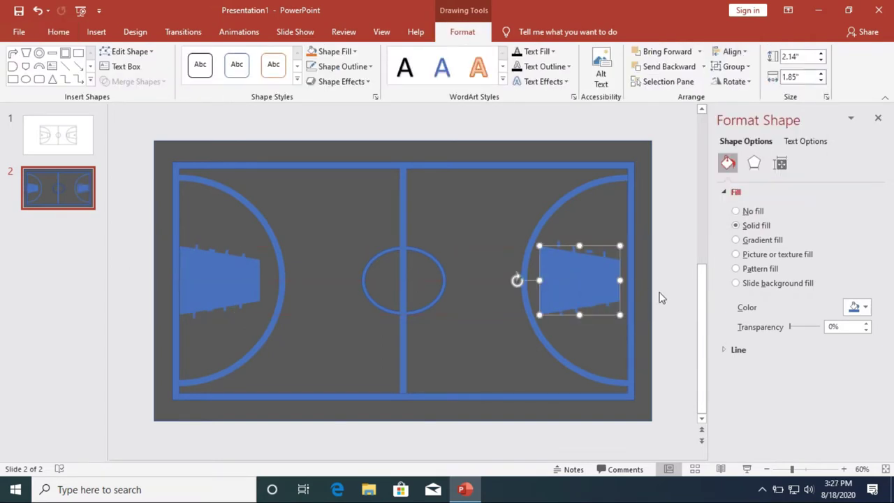
left_click(669, 308)
key("ctrl+z")
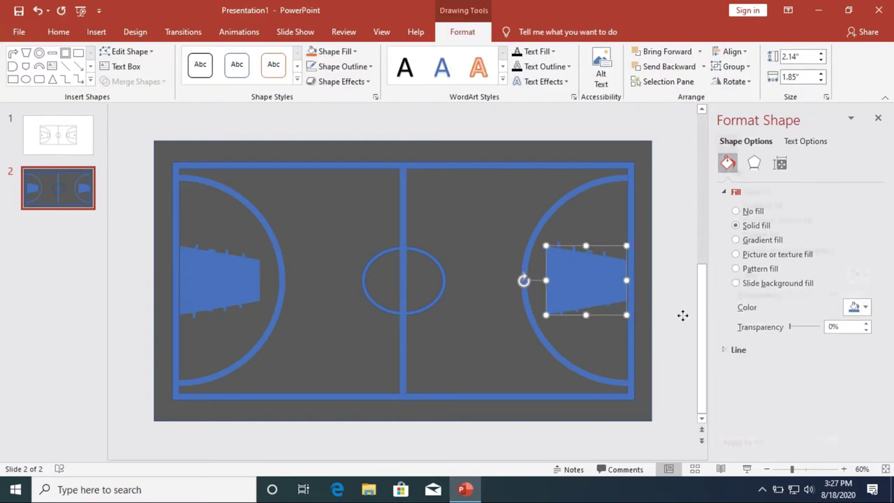
left_click(682, 315)
left_click(610, 257)
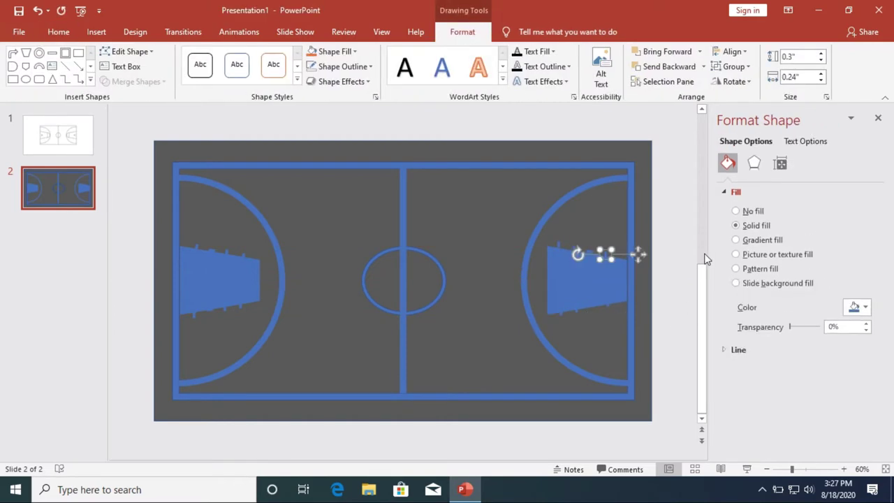
left_click(685, 287)
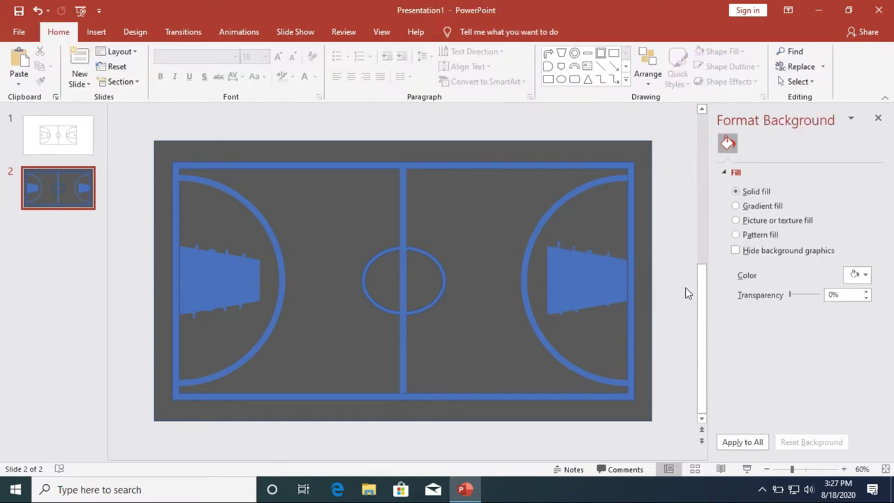
left_click(630, 335)
left_click(615, 315)
left_click(657, 334)
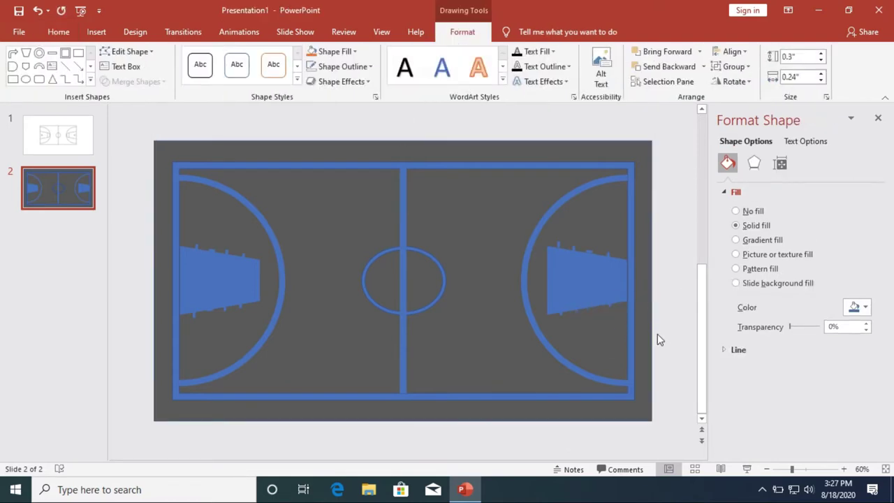
left_click(638, 329)
left_click(605, 329)
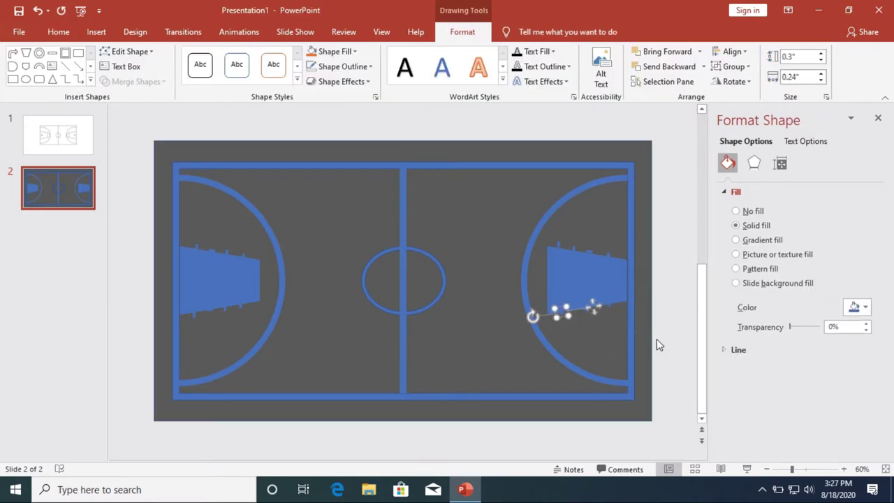
left_click(564, 251)
left_click(678, 288)
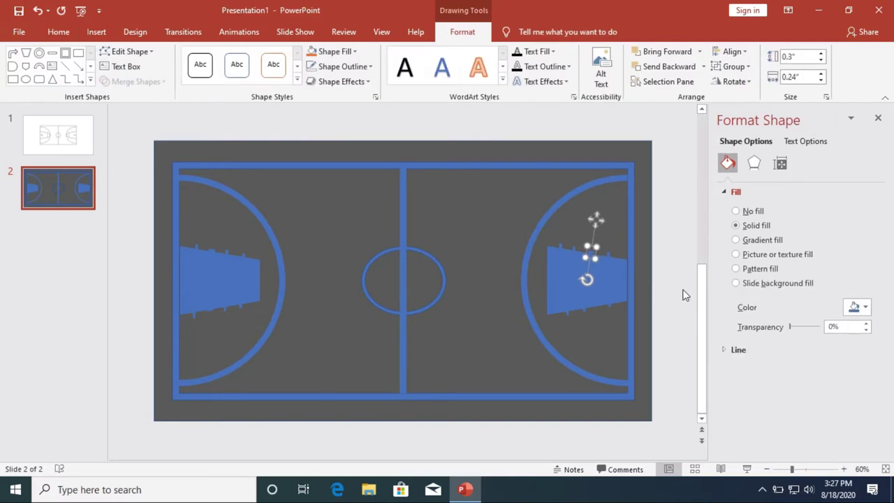
left_click(662, 312)
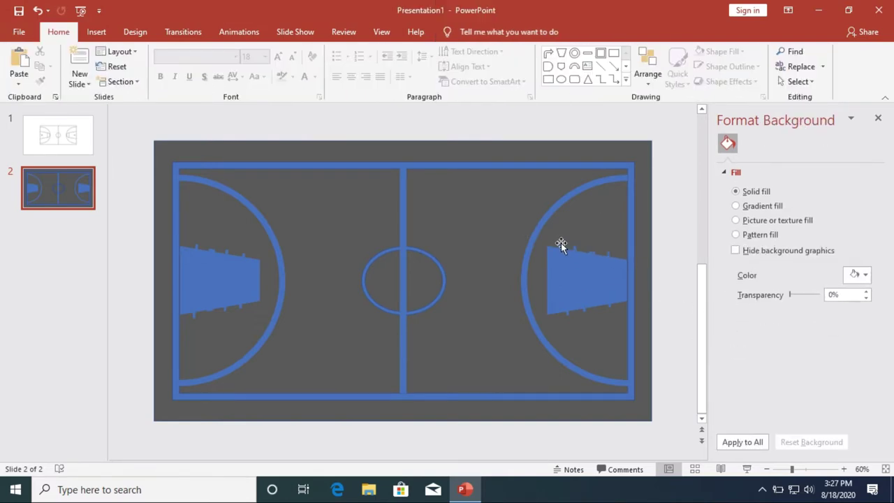
left_click(562, 246)
left_click(687, 293)
left_click(576, 247)
left_click(664, 300)
left_click(575, 249)
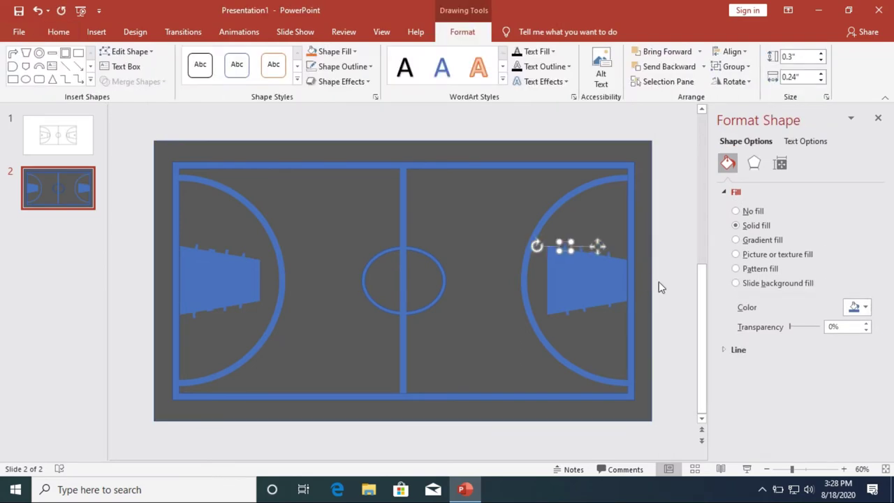
left_click(701, 339)
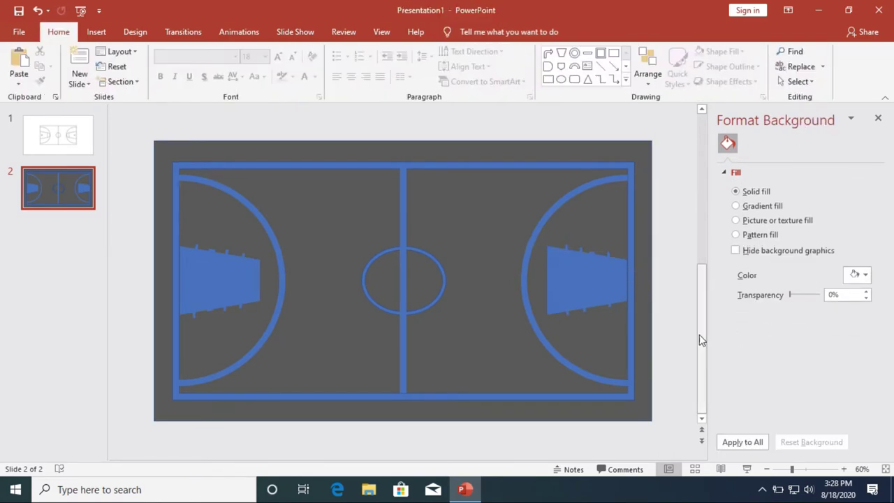
left_click(662, 320)
left_click(634, 317)
left_click_drag(633, 318, 620, 340)
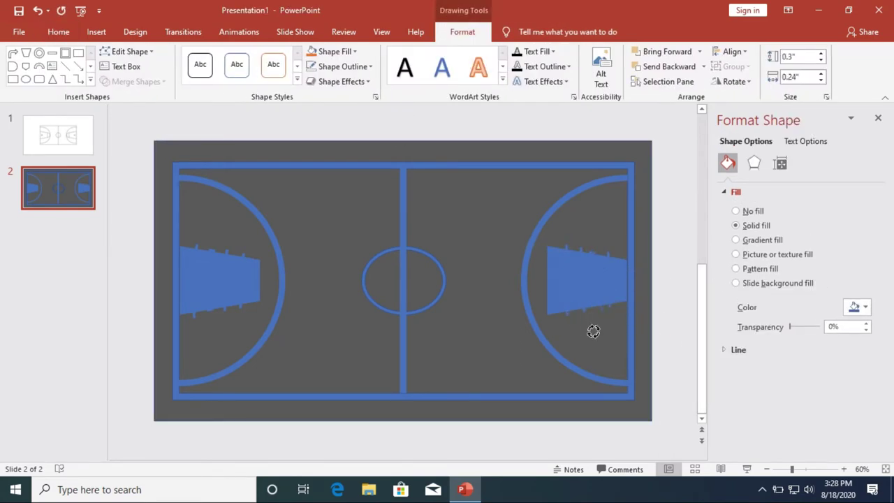
left_click(695, 343)
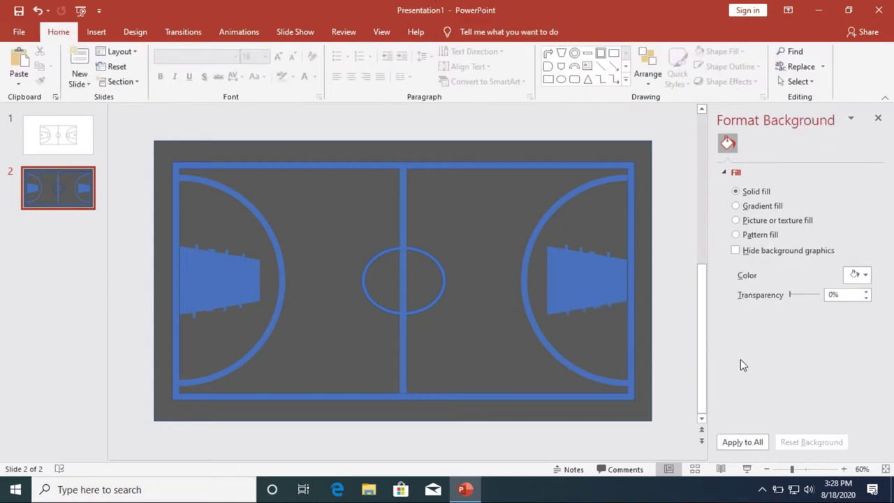
left_click(593, 301)
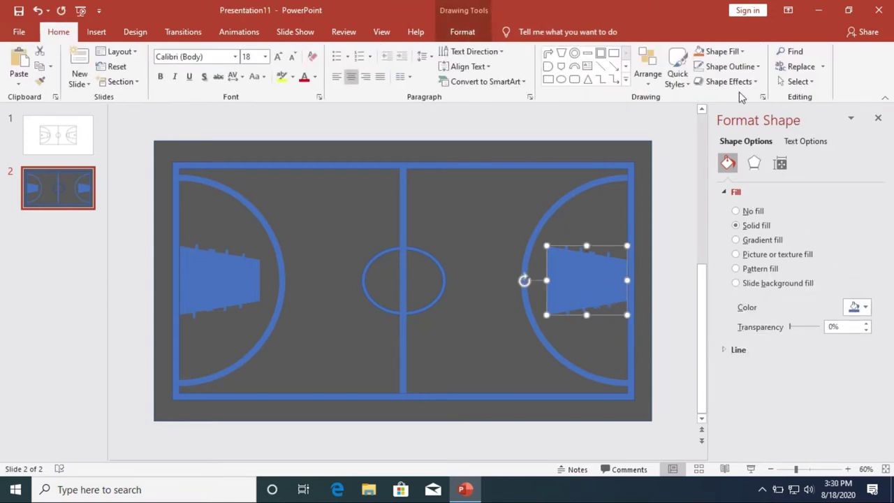
Select the right key with its small piece and flip it horizontally
left_click(594, 256, "shift")
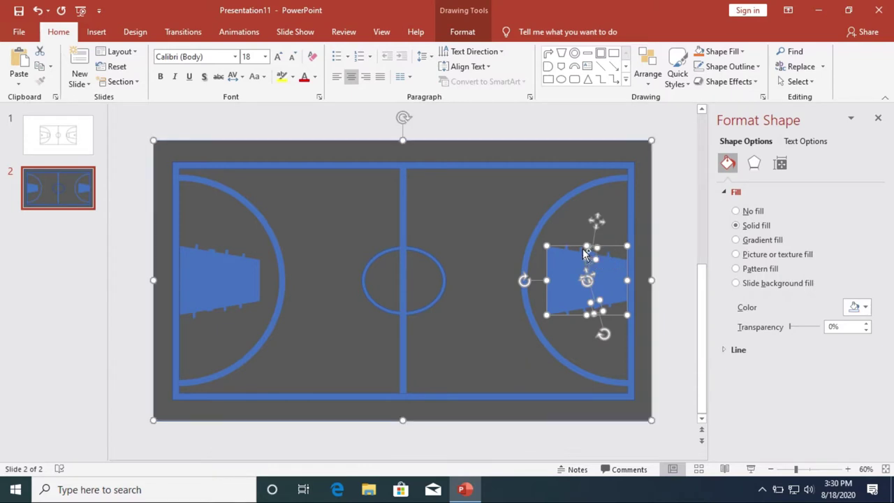
left_click(609, 258, "shift")
right_click(577, 293)
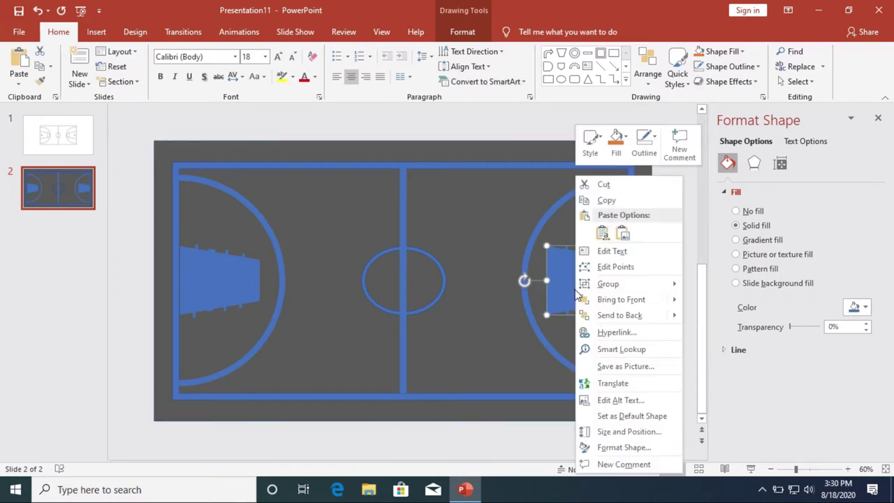
key("Escape")
left_click(462, 32)
left_click(733, 81)
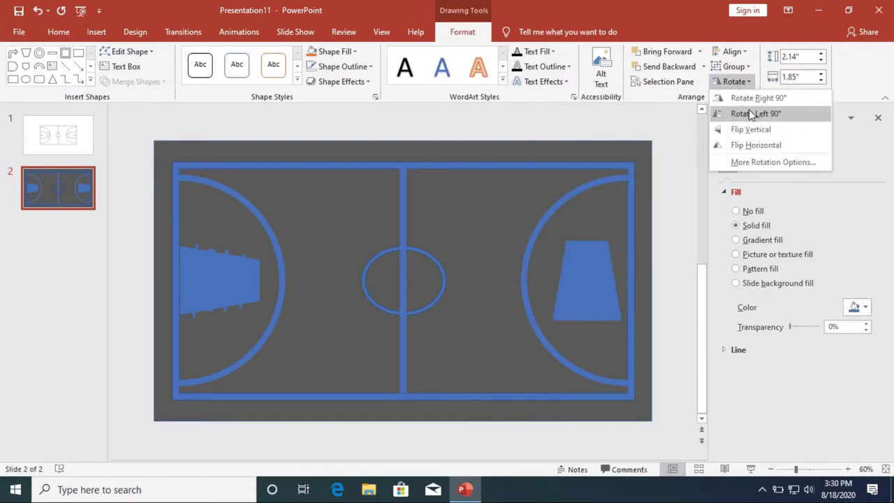
left_click(758, 143)
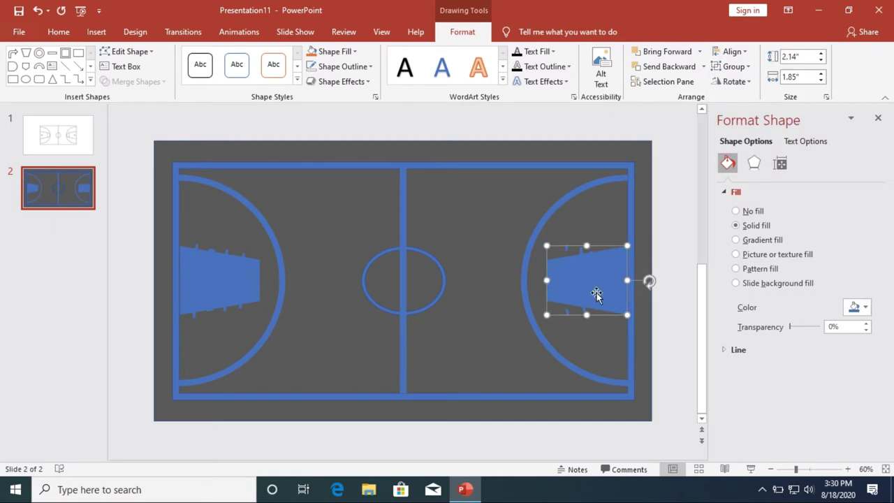
Delete the right key shape
right_click(213, 299)
left_click(224, 276)
right_click(587, 280)
key("Delete")
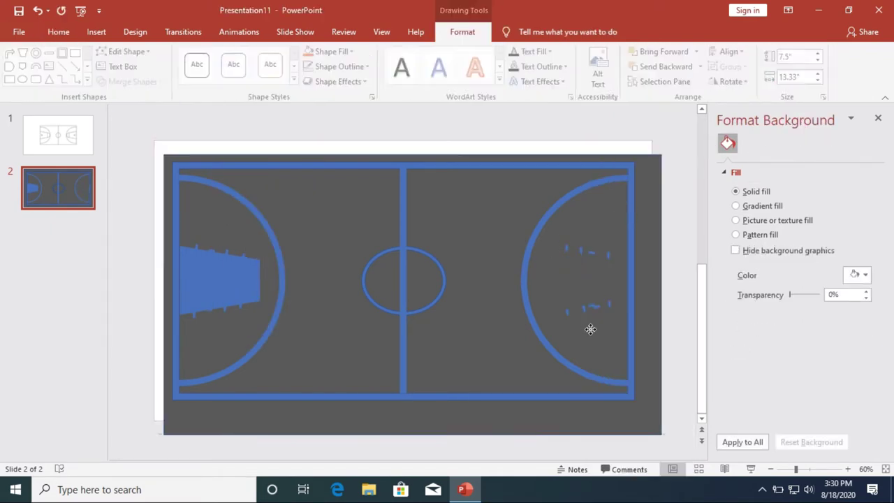
left_click_drag(590, 328, 550, 238)
left_click(569, 314)
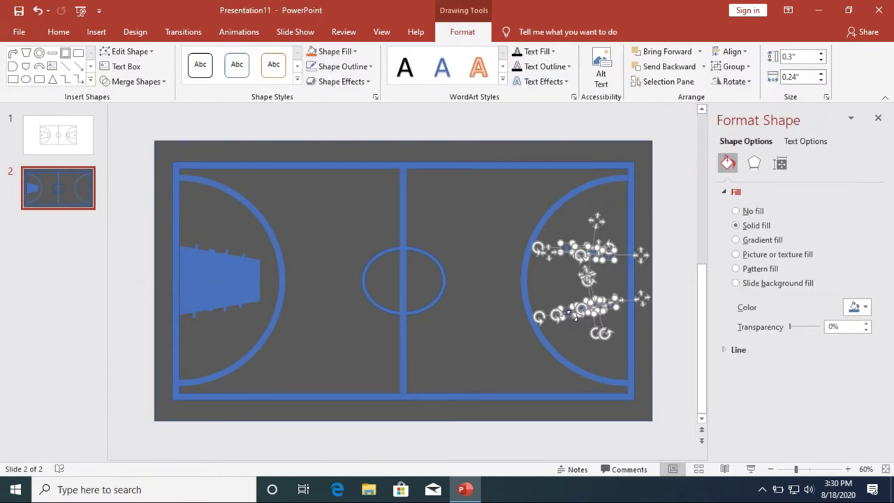
Copy the left key into the right arc, flip it horizontally, align right, nudge left
left_click(243, 276)
left_click_drag(243, 276, 602, 261, "ctrl")
left_click(733, 81)
left_click(721, 144)
left_click(729, 52)
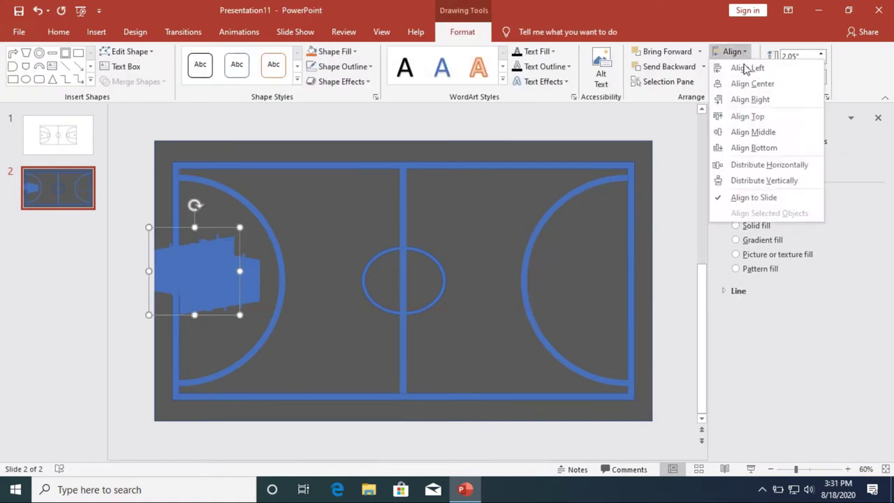
left_click(752, 83)
left_click(729, 52)
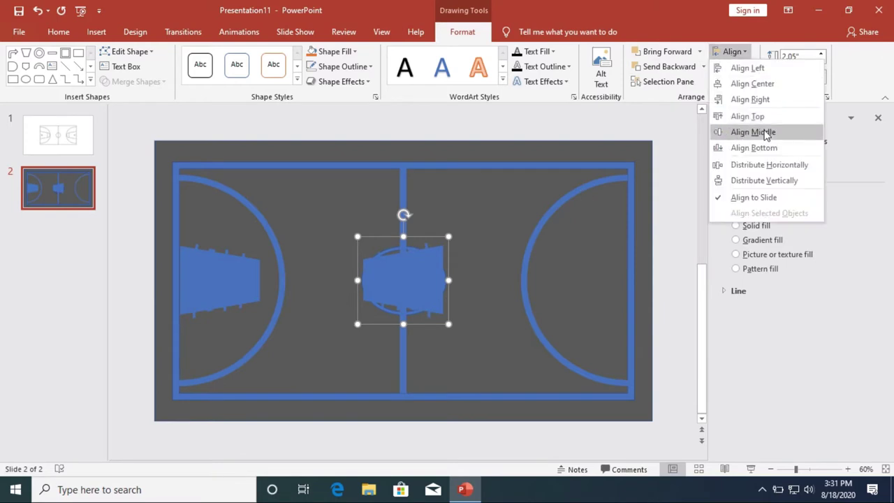
left_click(749, 99)
key("Left")
key("Left")
key("Left")
key("Left")
key("Left")
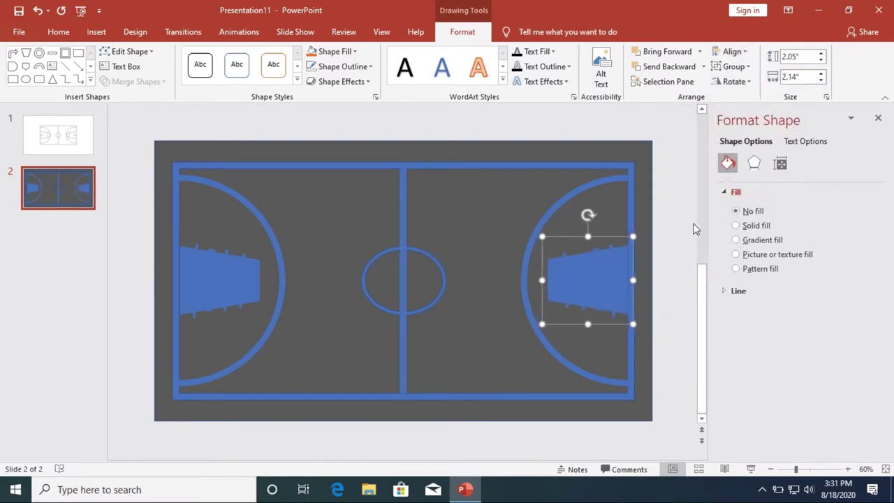
Nudge a small piece inside the right key group two steps right
left_click(645, 277)
left_click(535, 262)
left_click(597, 277)
key("Right")
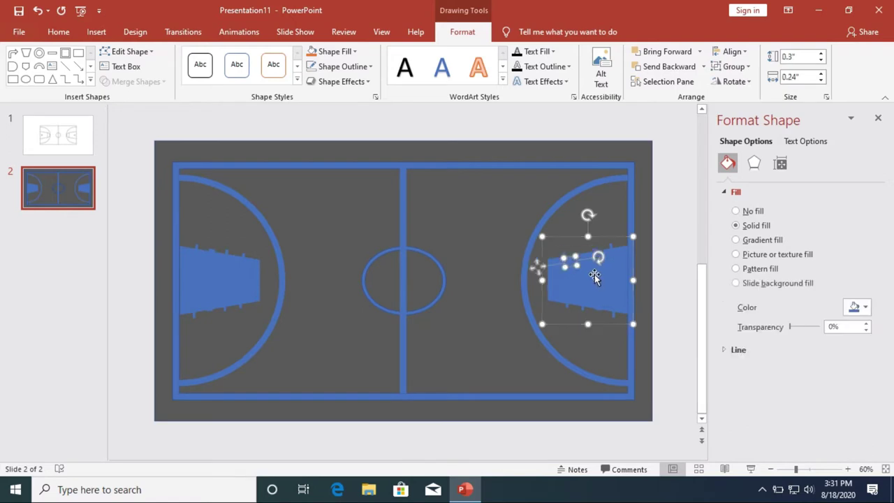
key("Right")
key("Right")
key("Right")
left_click(677, 331)
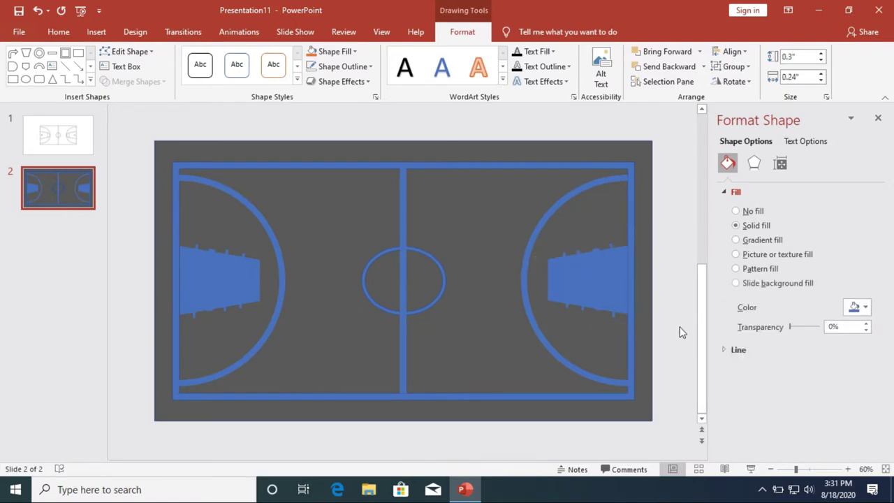
View the original court on slide 1 for reference, then return to the dark court
key("Page_Up")
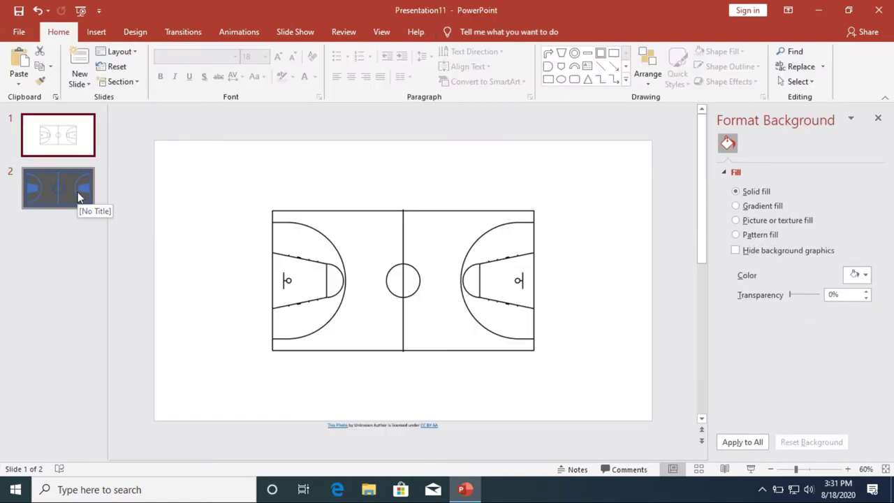
left_click(79, 198)
left_click(48, 147)
left_click(63, 189)
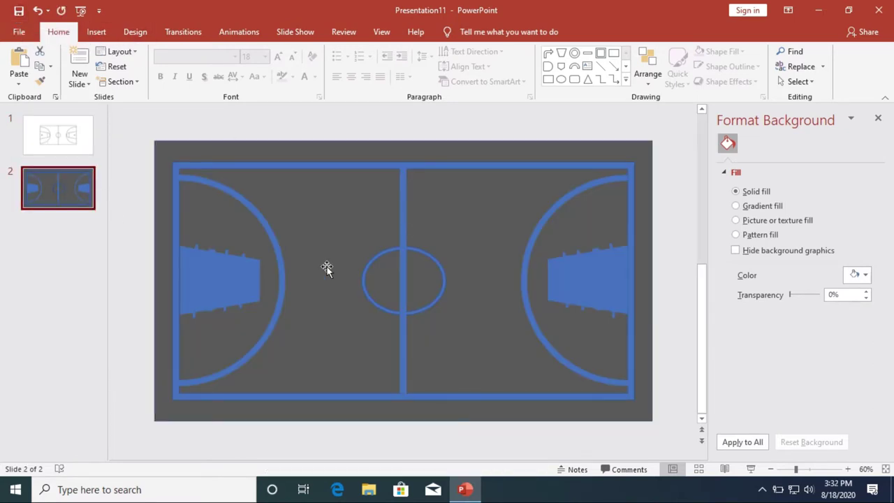
Draw a blue block arc on the court and reshape it to a smaller size
left_click(97, 31)
left_click(208, 70)
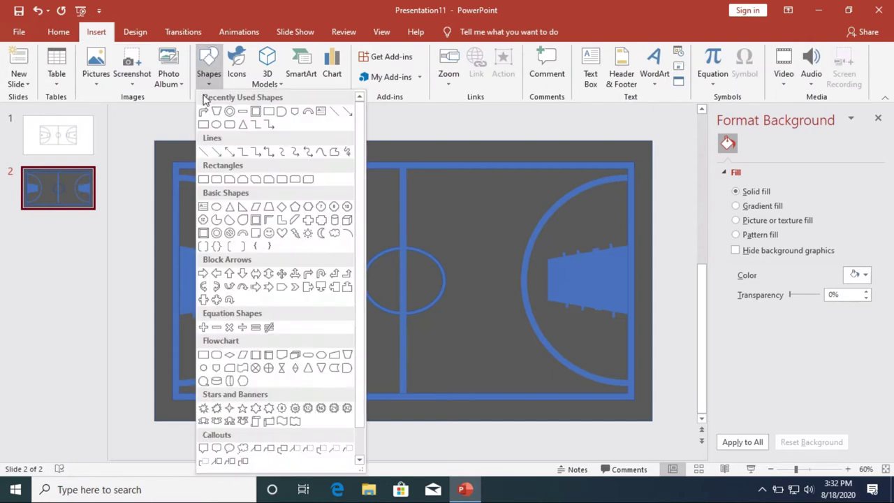
left_click(243, 124)
left_click_drag(291, 228, 364, 301)
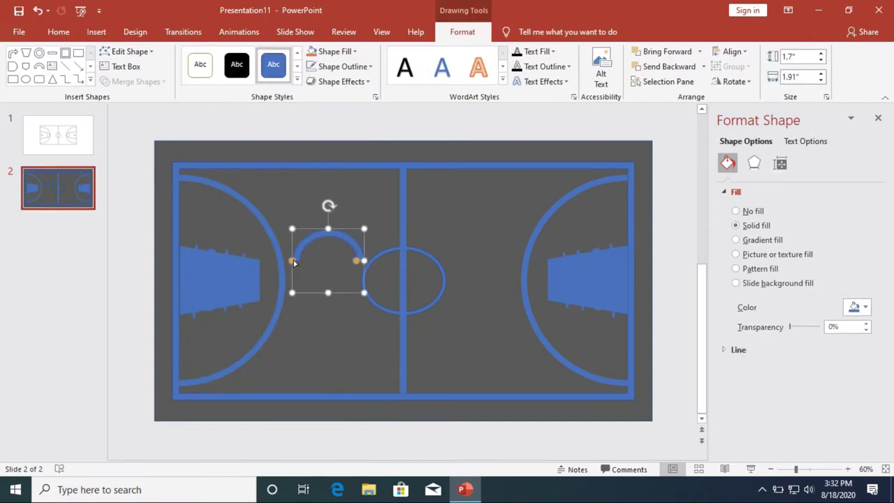
mouse_move(293, 264)
left_mouse_down()
mouse_move(351, 248)
mouse_move(365, 273)
mouse_move(279, 272)
mouse_move(264, 301)
left_mouse_up()
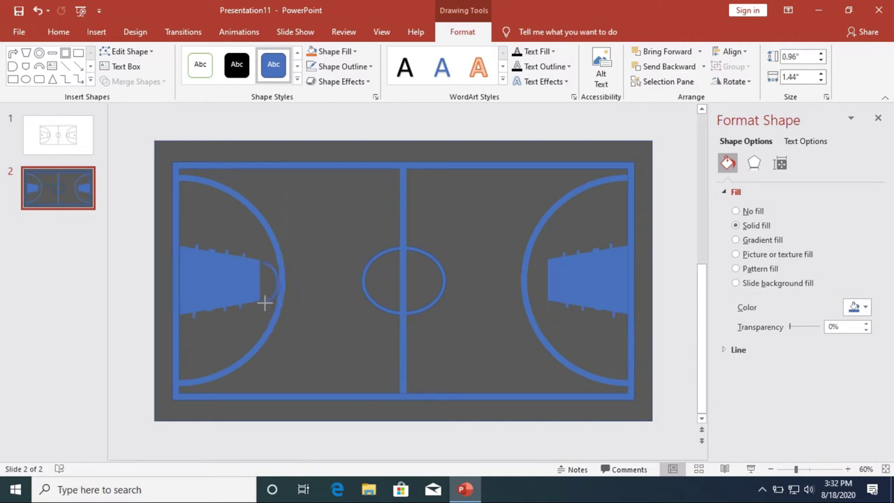
left_click(331, 359)
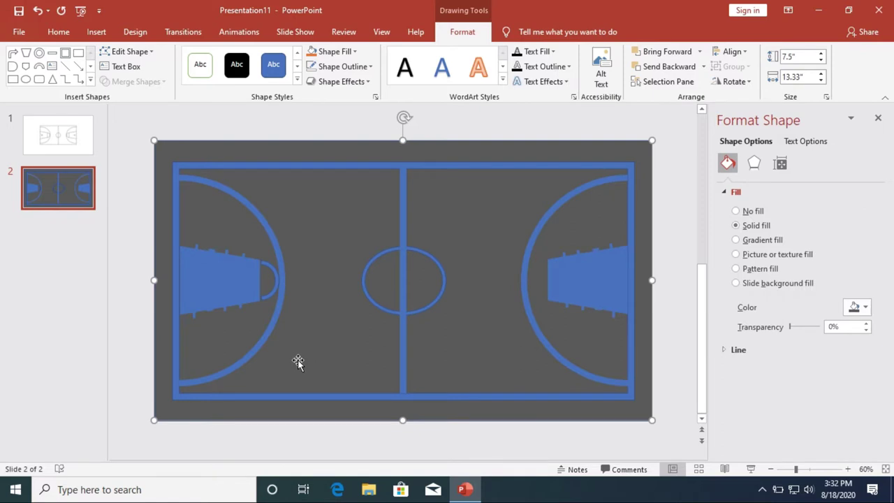
Copy the left key's free-throw arc to the right key and shift it flush
left_click(291, 303)
left_click_drag(309, 284, 569, 279, "ctrl")
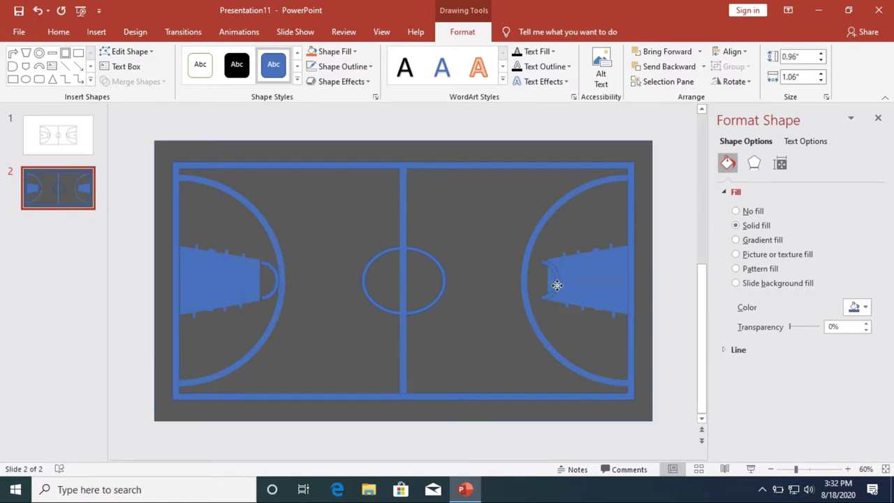
left_click_drag(489, 277, 536, 281)
left_click(507, 277)
left_click(683, 329)
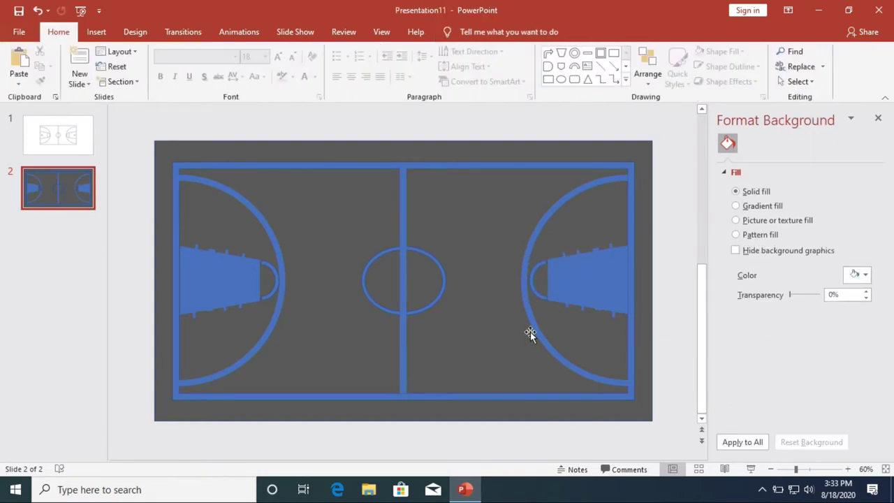
Draw a thin bar shape for the left backboard and rotate it upright
left_click(31, 153)
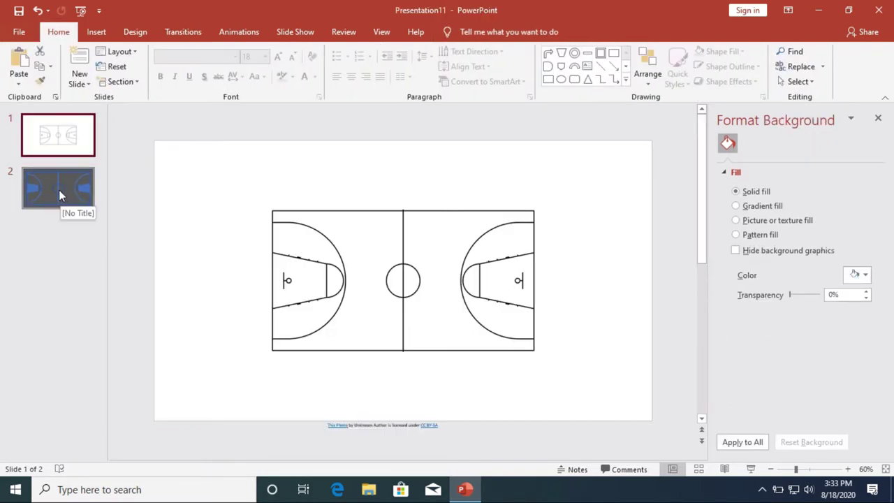
left_click(59, 190)
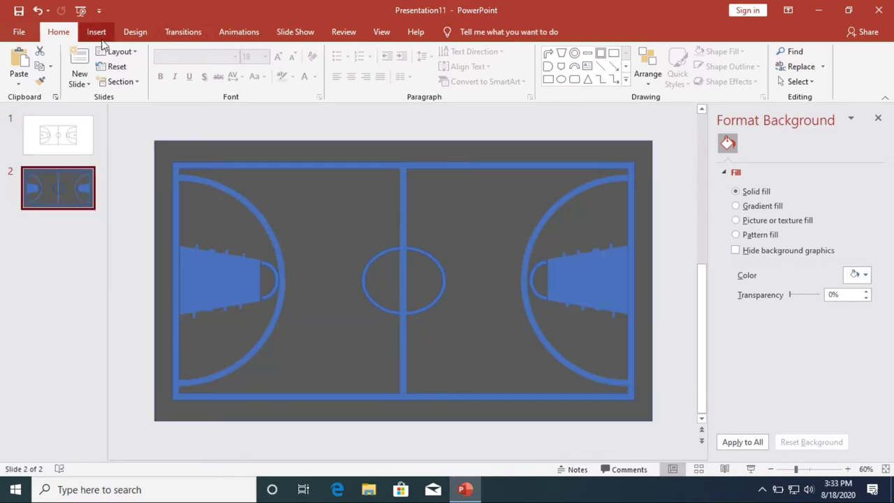
left_click(98, 33)
left_click(209, 70)
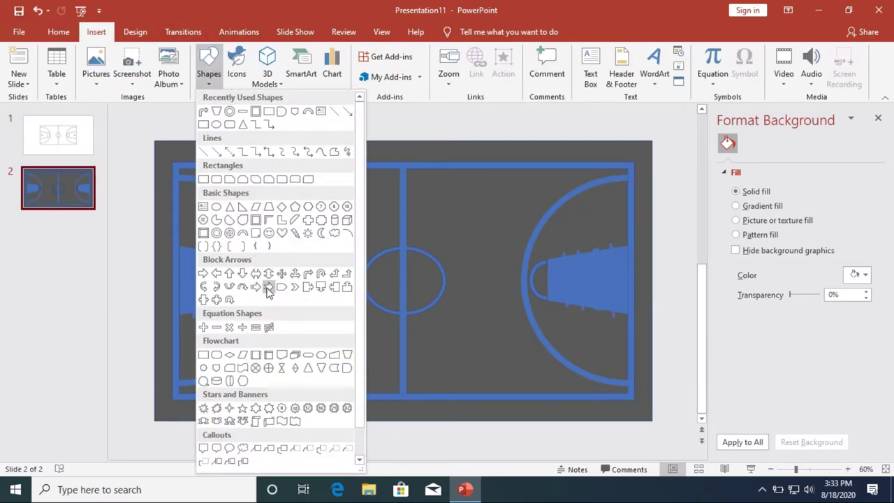
left_click(221, 332)
mouse_move(326, 323)
left_mouse_down()
mouse_move(297, 300)
mouse_move(252, 312)
mouse_move(203, 283)
left_mouse_up()
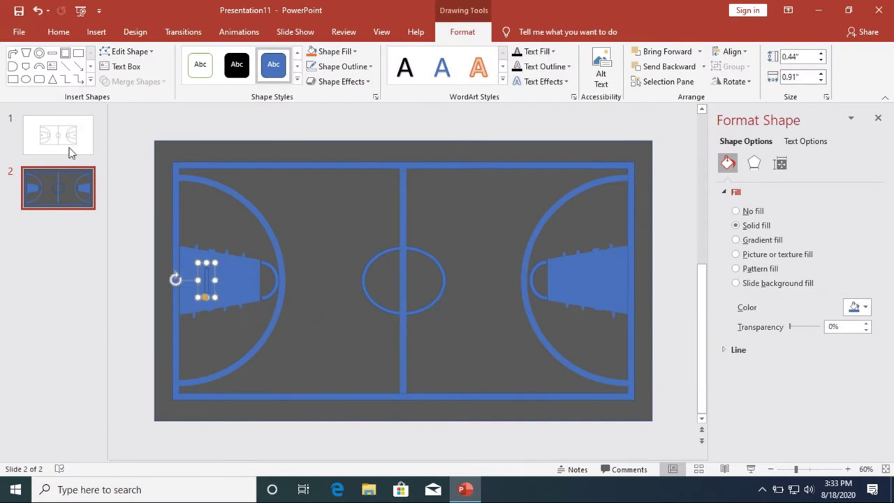
Resize the small backboard shape inside the left key
left_click(70, 150)
left_click(70, 185)
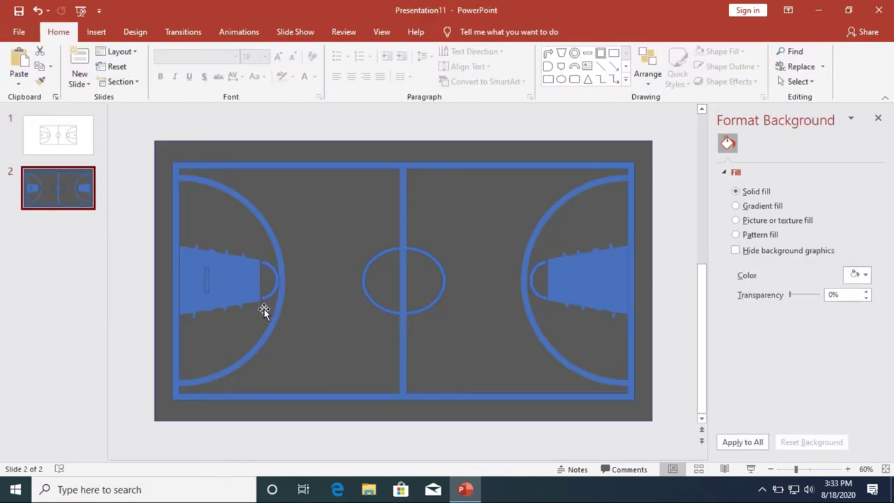
left_click(206, 295)
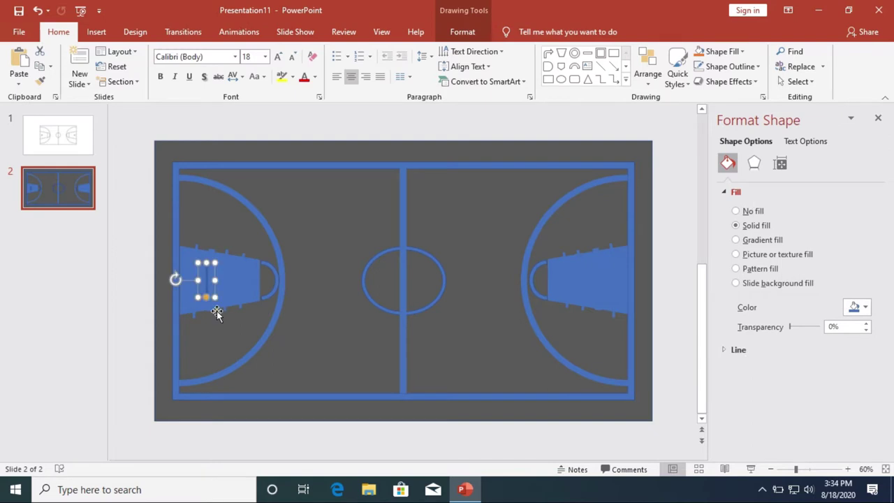
key("ctrl+z")
left_click(500, 379)
left_click(216, 307)
left_click(241, 278)
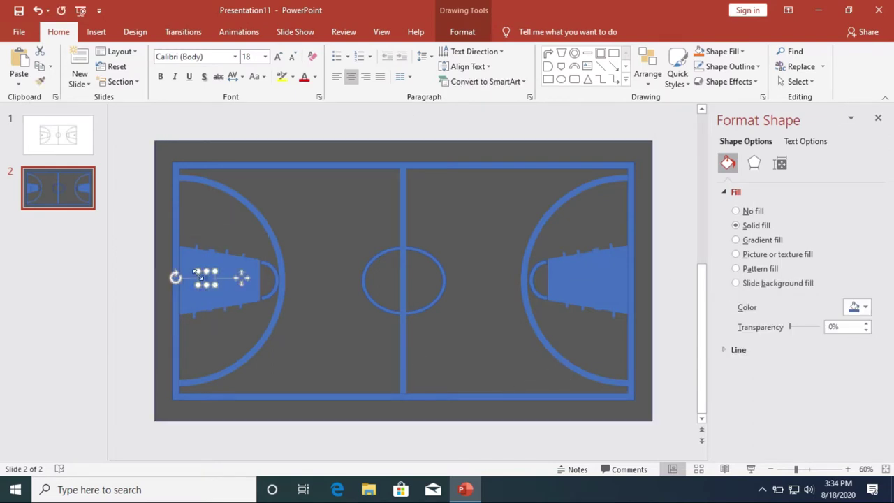
left_click_drag(201, 278, 217, 287)
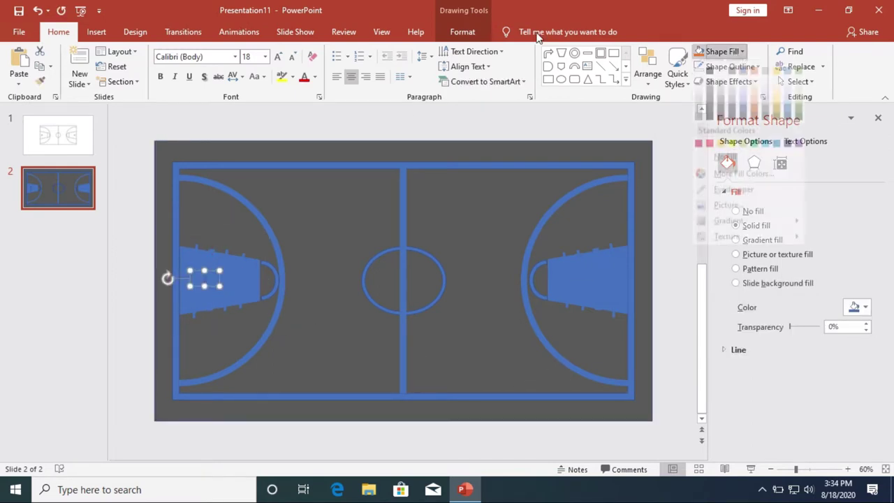
Centre the backboard vertically on the slide and nudge it into the left key
left_click(462, 31)
left_click(729, 51)
left_click(747, 67)
left_click(730, 51)
left_click(752, 84)
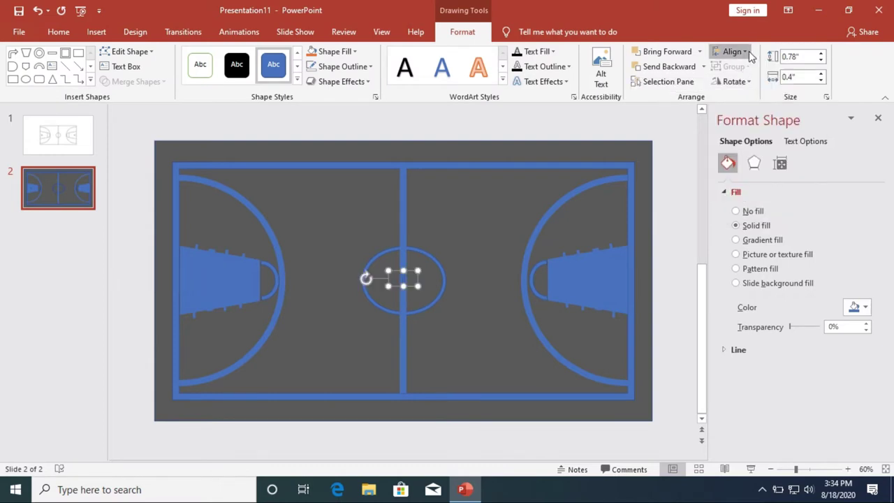
left_click(730, 51)
left_click(752, 132)
key("Left")
key("Left")
key("Left")
key("Left")
key("Left")
key("Left")
key("Left")
key("Left")
key("Left")
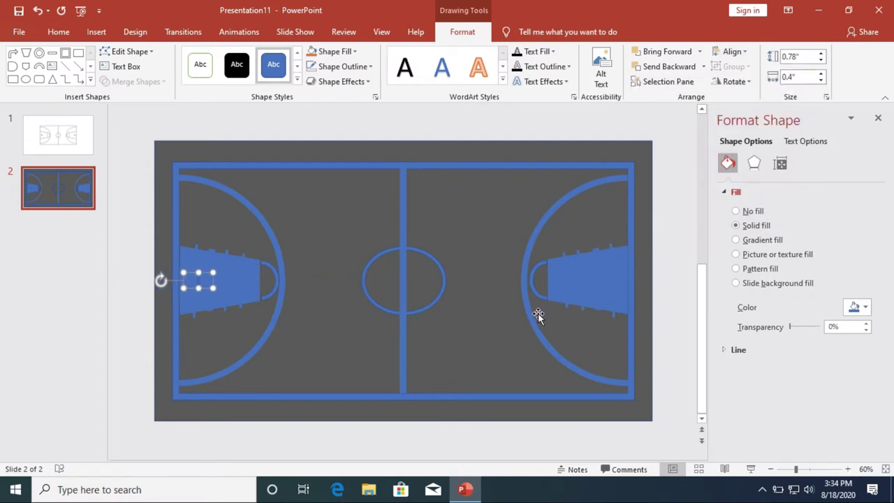
key("Right")
key("Right")
key("Right")
Deselect the left backboard and pick the bar shape again for a second backboard
scroll(386, 326, "up", 1)
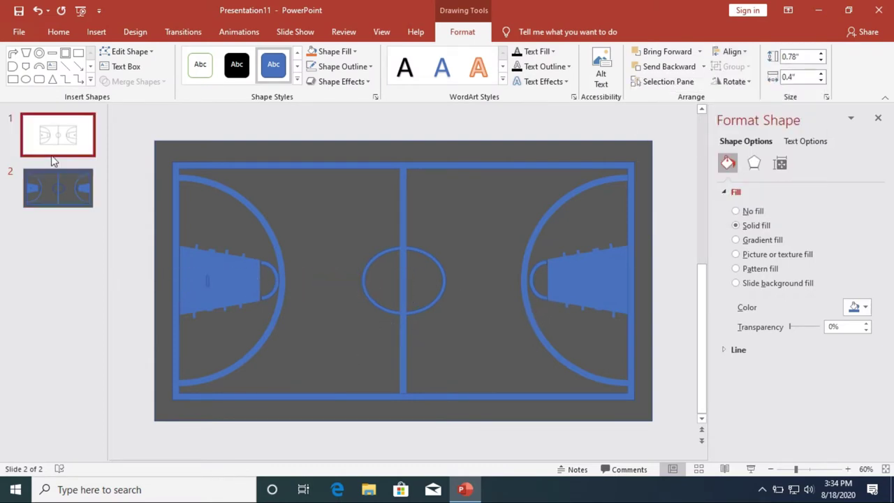
scroll(158, 273, "down", 1)
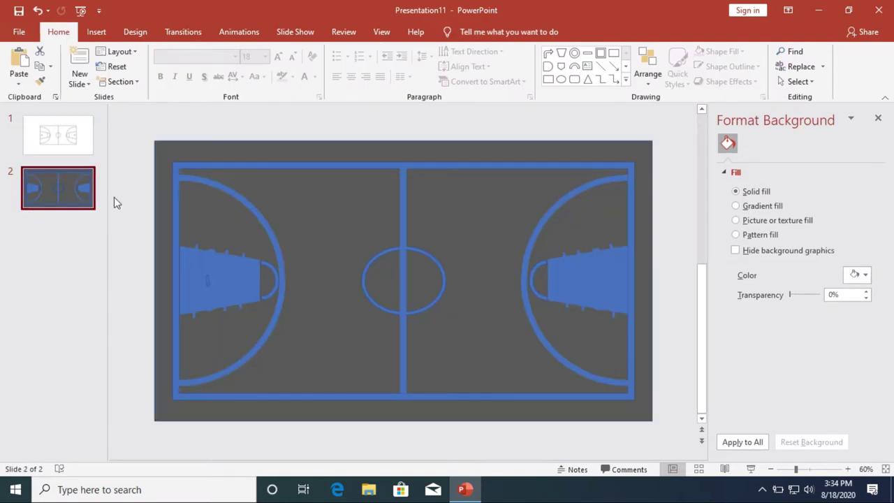
left_click(484, 325)
left_click(249, 293)
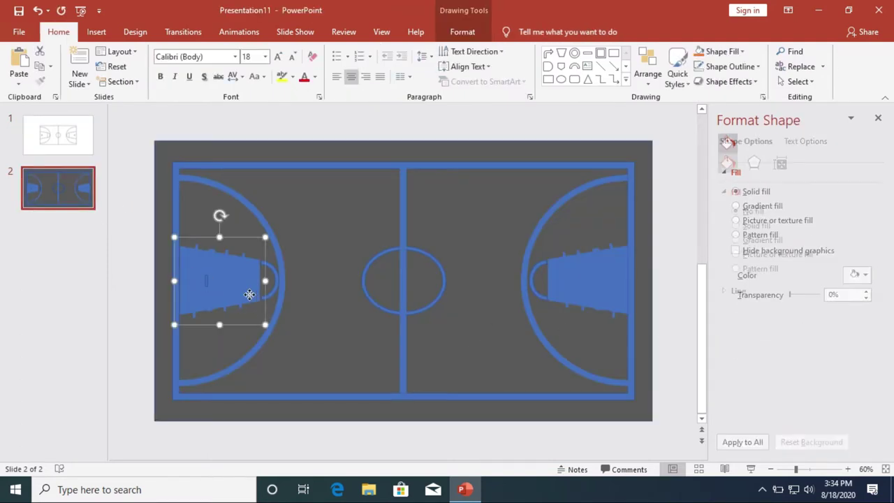
key("Escape")
left_click(96, 32)
left_click(208, 66)
left_click(213, 105)
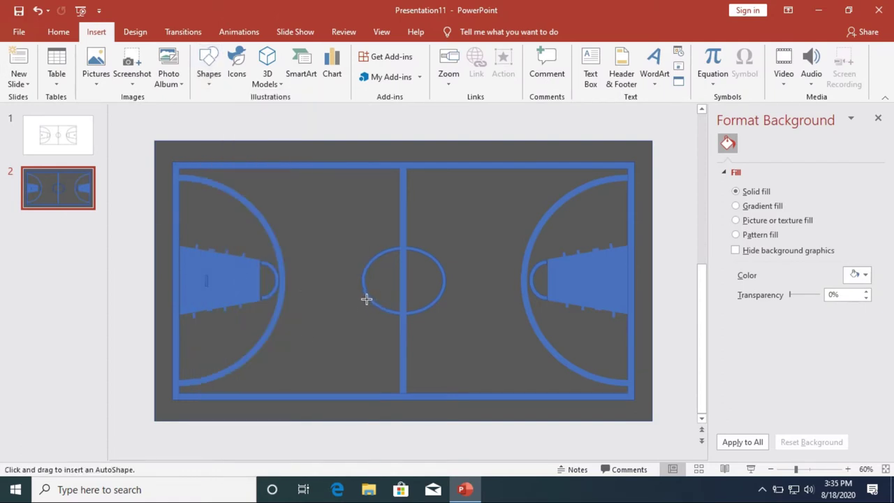
Draw the second small backboard, align it right and middle, and drag it onto the right key
mouse_move(199, 278)
left_mouse_down()
mouse_move(227, 294)
mouse_move(647, 302)
left_mouse_up()
left_click(207, 283)
left_click(731, 51)
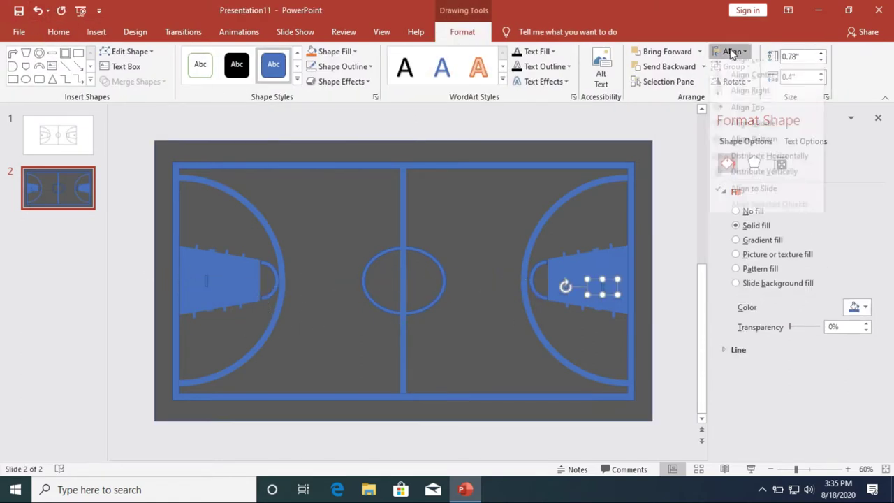
left_click(733, 98)
left_click(738, 58)
left_click(733, 82)
left_click_drag(402, 286, 602, 285)
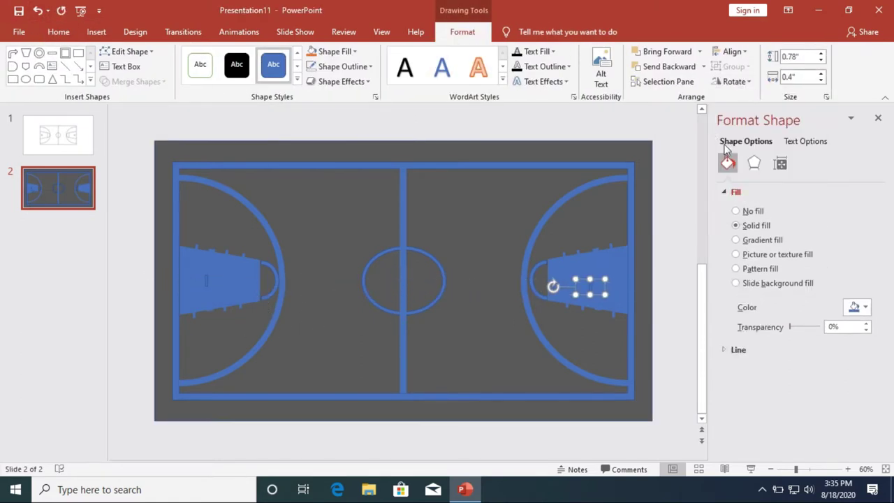
Align the backboard to the slide's right edge and nudge it left onto the right key
left_click(731, 51)
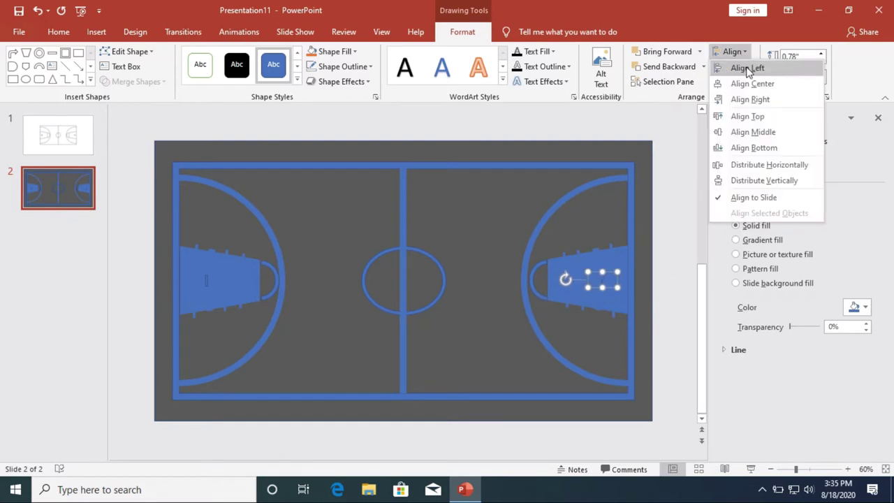
left_click(742, 98)
key("Left")
key("Left")
key("Left")
left_click(733, 51)
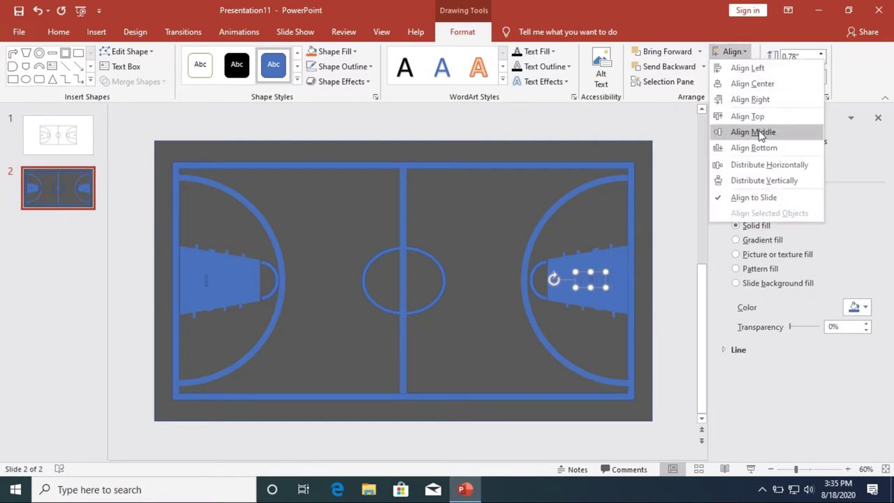
left_click(758, 131)
Realign the right key to the right edge, centre it vertically, and nudge it into place
left_click(627, 280)
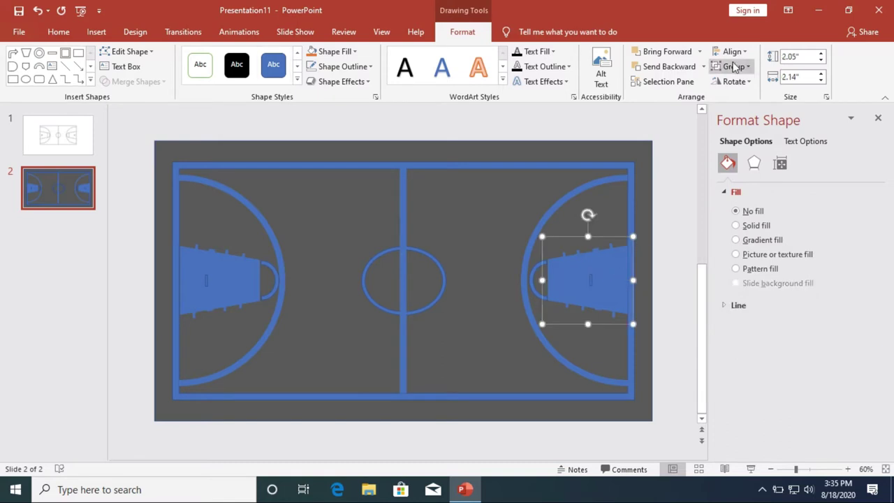
left_click(732, 50)
left_click(747, 68)
left_click(732, 51)
left_click(750, 100)
left_click(731, 51)
left_click(753, 132)
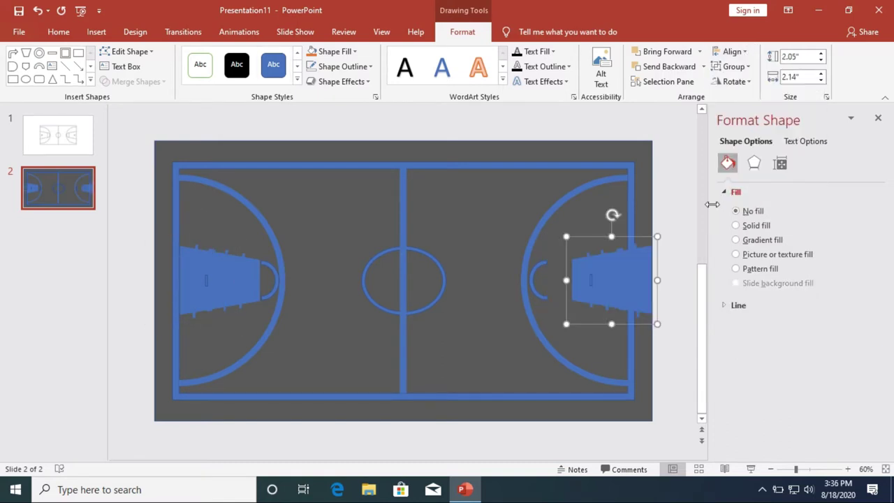
key("Left")
key("Left")
key("Left")
key("Left")
key("Left")
Re-align the right backboard to the slide's right edge and nudge it back left
left_click(613, 280)
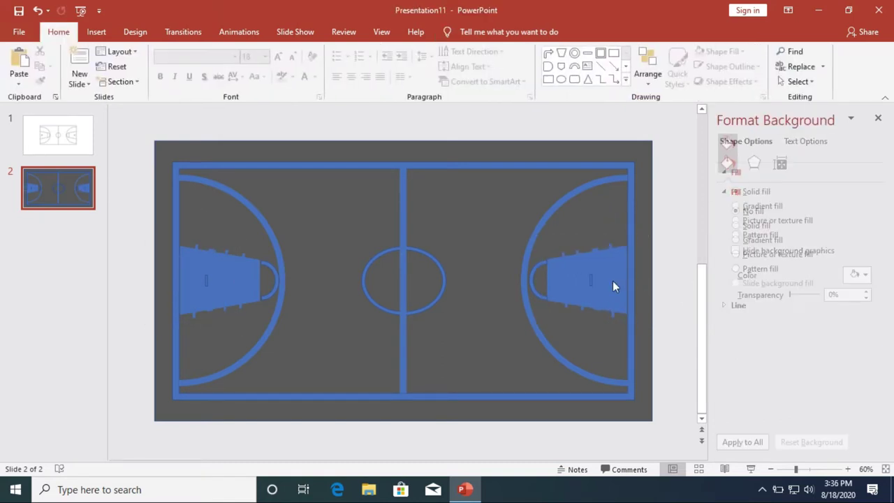
left_click(462, 31)
left_click(732, 51)
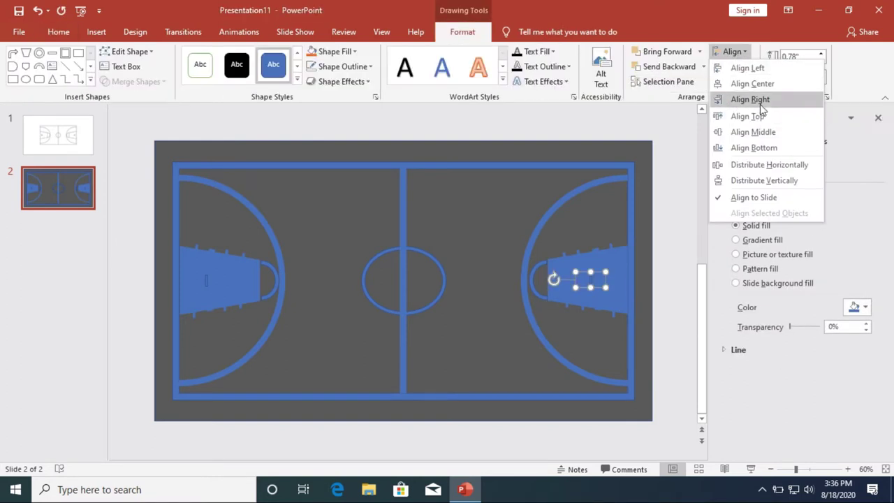
left_click(749, 99)
key("Left")
key("Left")
key("Left")
left_click(732, 51)
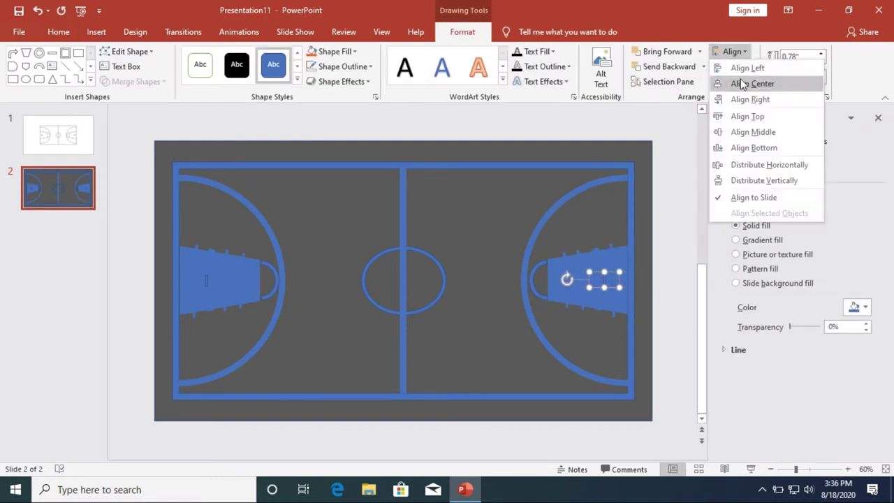
left_click(742, 82)
Centre the backboard vertically and nudge it left into the right key, mirroring the left one
left_click(731, 51)
left_click(742, 98)
left_click(732, 51)
left_click(742, 98)
key("Left")
key("Left")
key("Left")
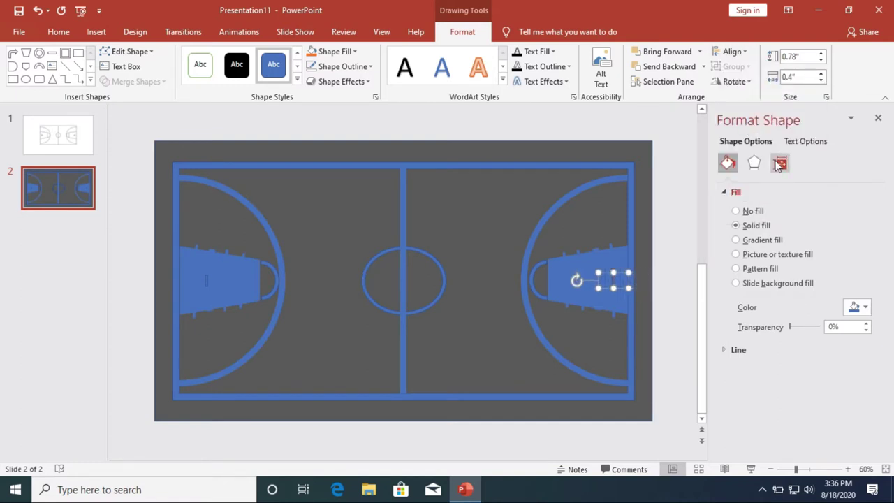
key("Left")
key("Left")
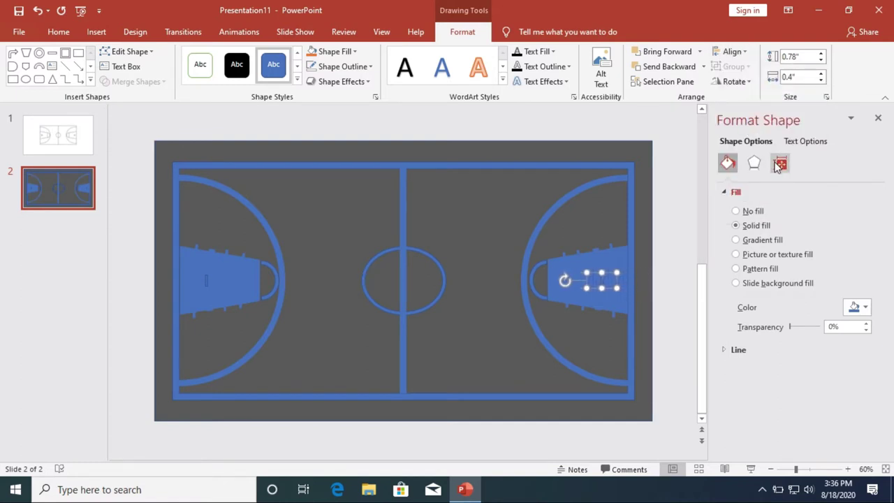
left_click(664, 336)
left_click(601, 280)
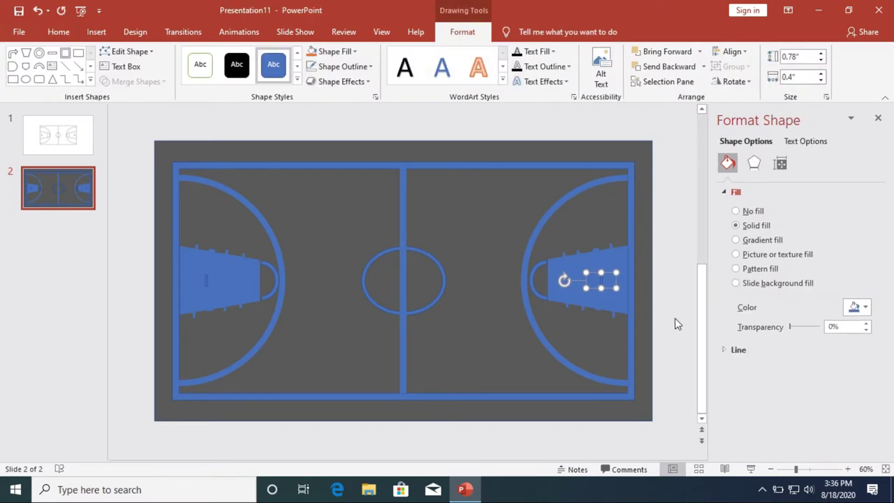
left_click(674, 324)
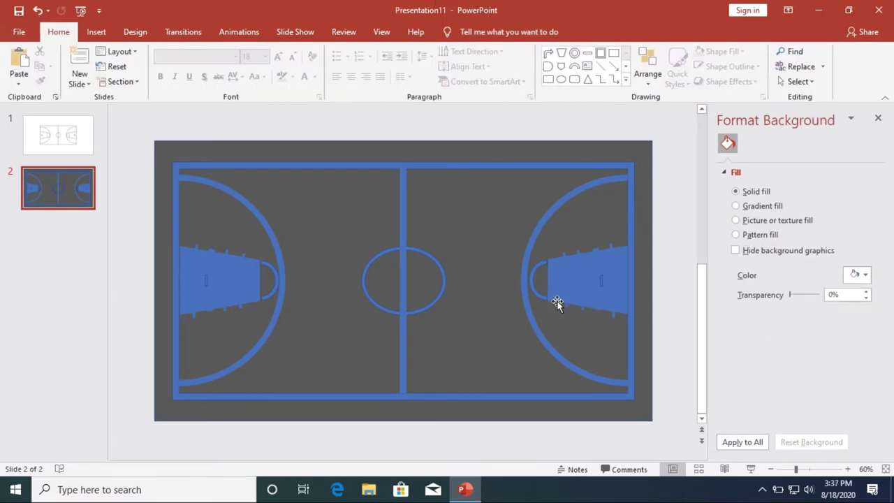
Draw a hook-shaped curve near the court centre for the rim
left_click(96, 31)
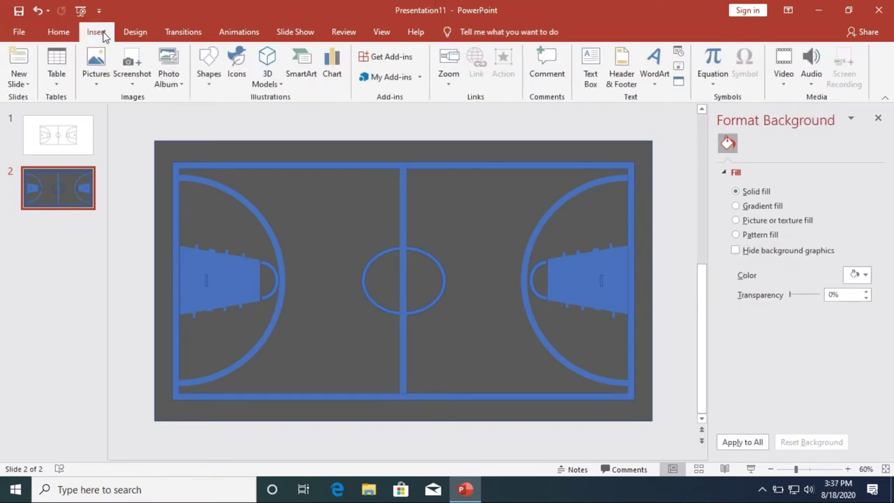
left_click(208, 70)
left_click(203, 110)
left_click_drag(326, 298, 321, 312)
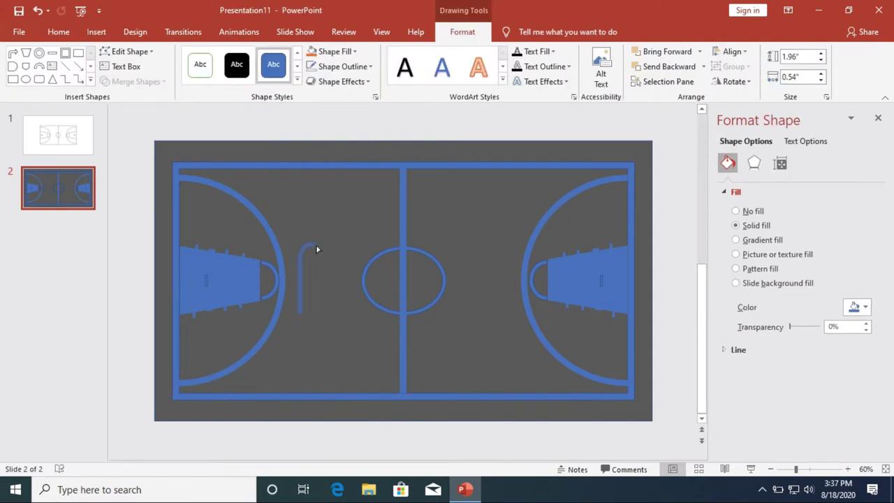
Widen the hook to 0.74" and give it 5.5 pt top and bottom bevels
left_click(844, 470)
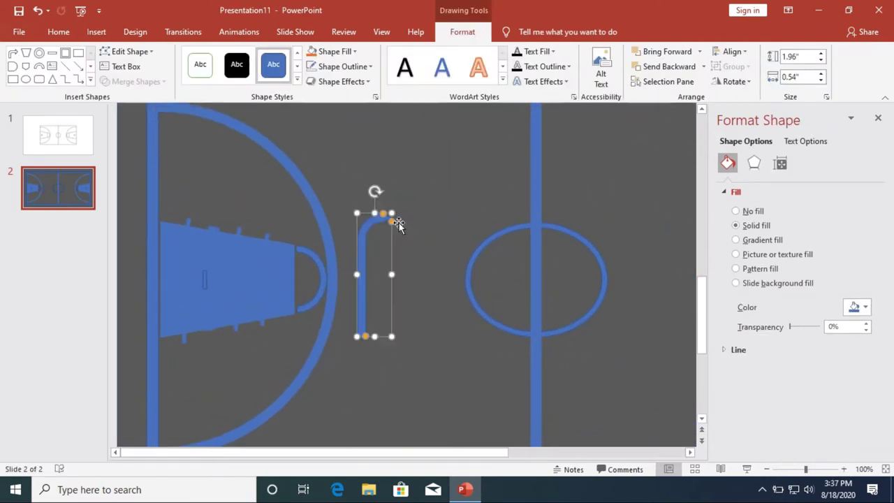
mouse_move(378, 217)
left_mouse_down()
mouse_move(402, 210)
mouse_move(405, 253)
left_mouse_up()
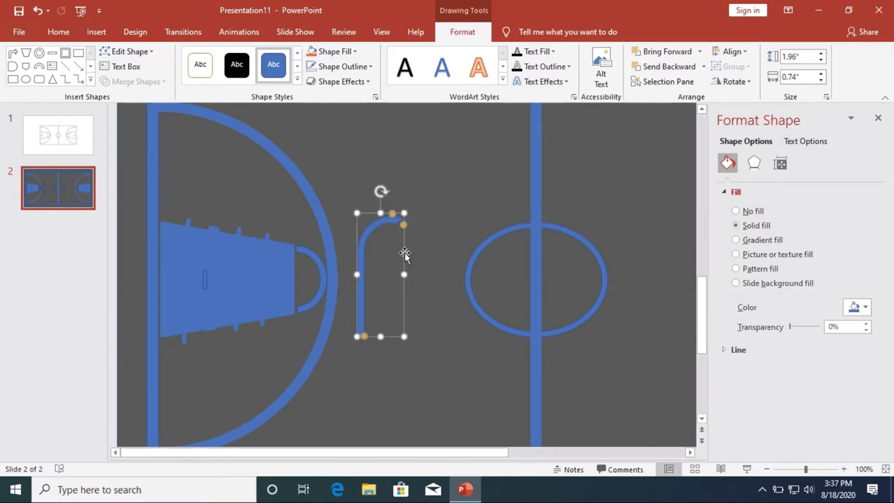
left_click_drag(406, 221, 403, 215)
left_click(865, 286)
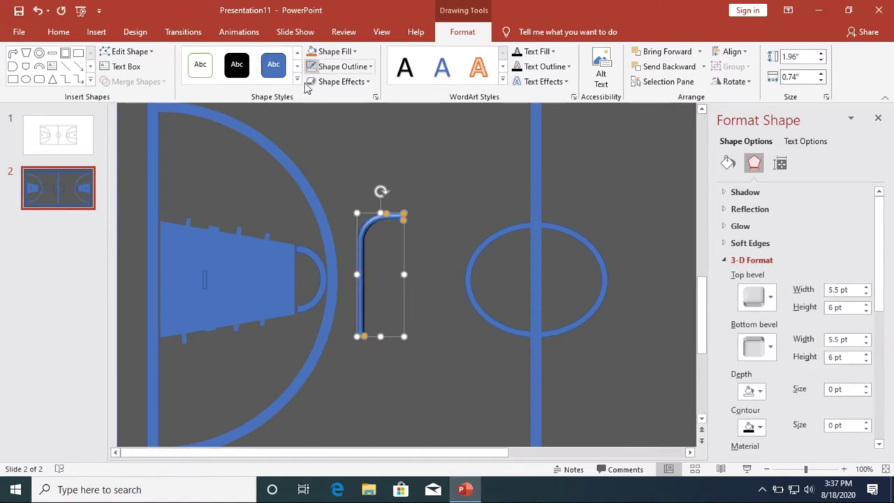
Move the hook over the left key and apply a 3-D rotation preset
left_click(328, 81)
left_click(304, 258)
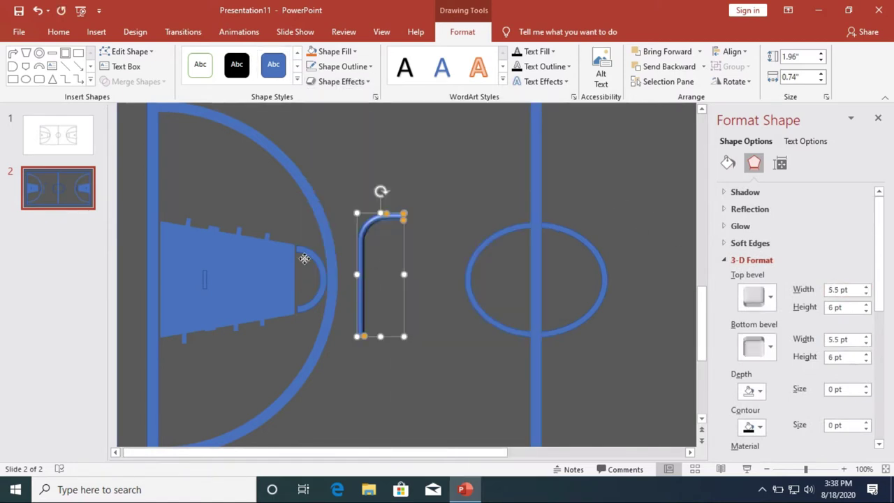
left_click_drag(372, 216, 201, 194)
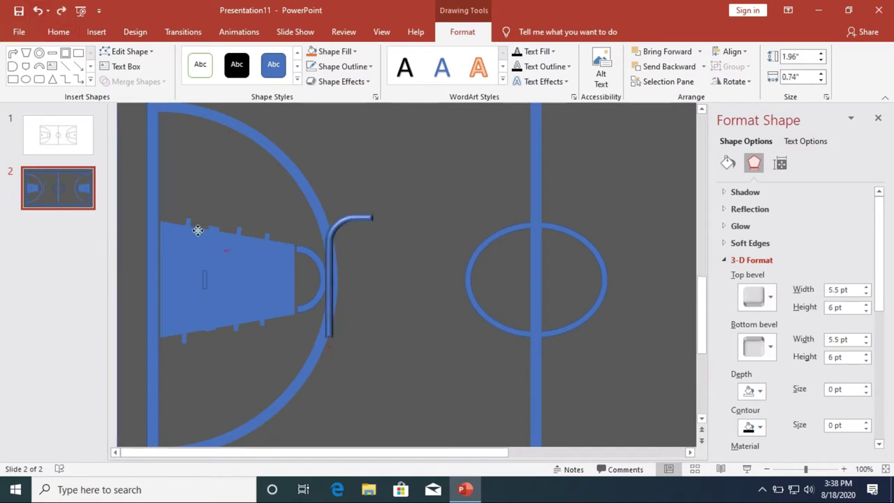
left_click(335, 82)
mouse_move(329, 281)
left_click(430, 219)
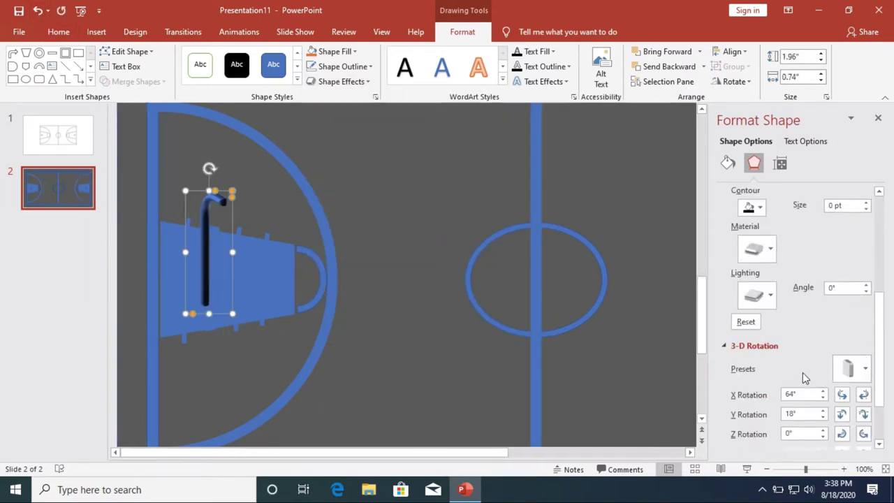
Set the hook's 3-D rotation to X 64°, Y 78°, Z 60°
scroll(789, 370, "down", 2)
left_click(841, 344)
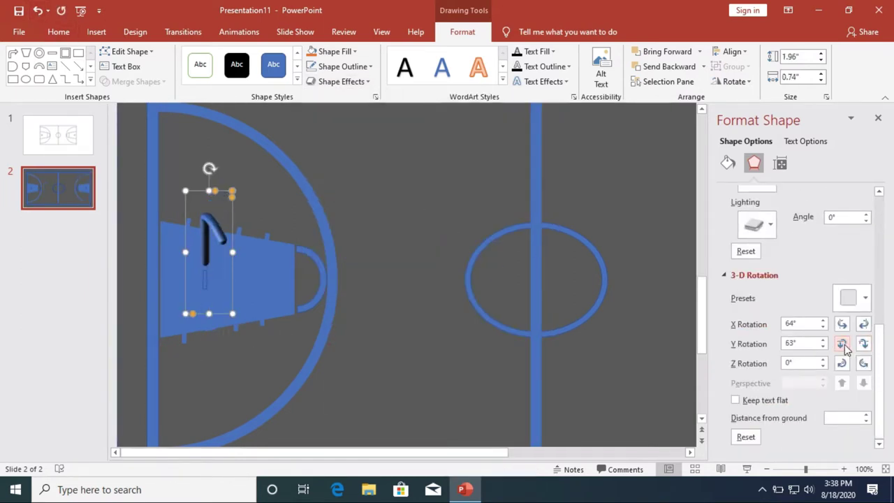
left_click(863, 363)
left_click(37, 12)
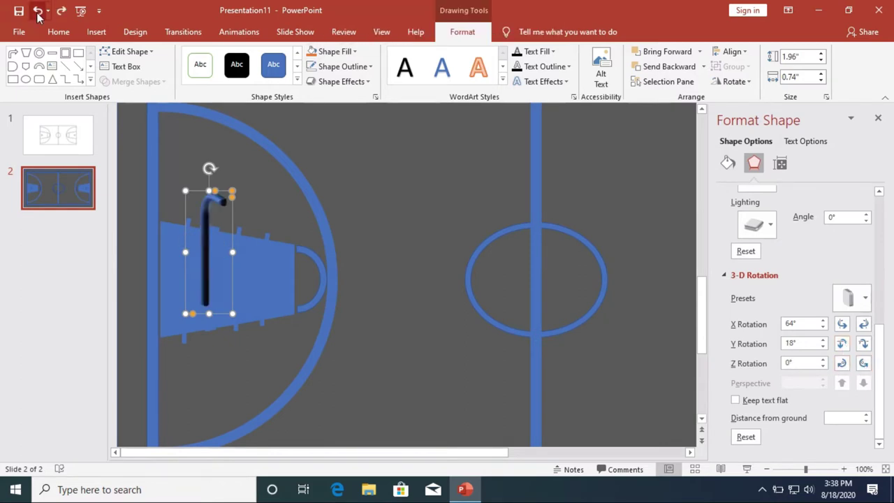
left_click(60, 11)
Preview the whole slide, then centre the hook vertically and shift it toward the left side
left_click(764, 468)
left_click(765, 468)
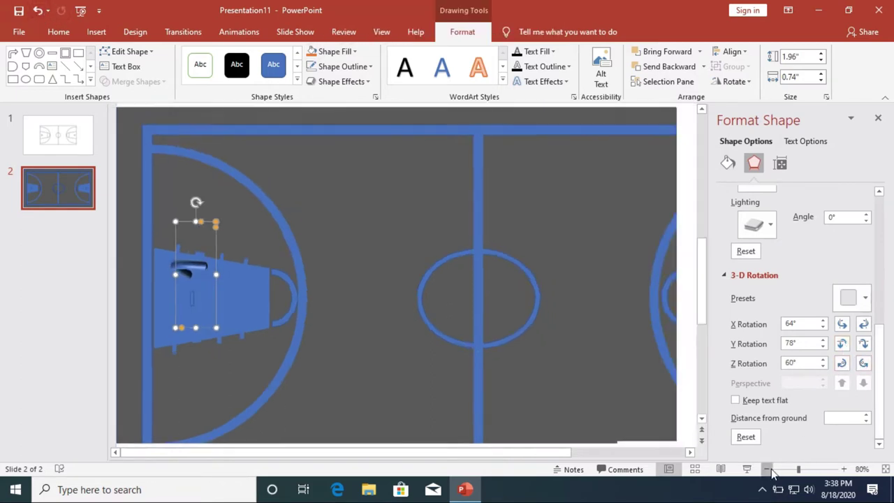
left_click(764, 468)
left_click(764, 468)
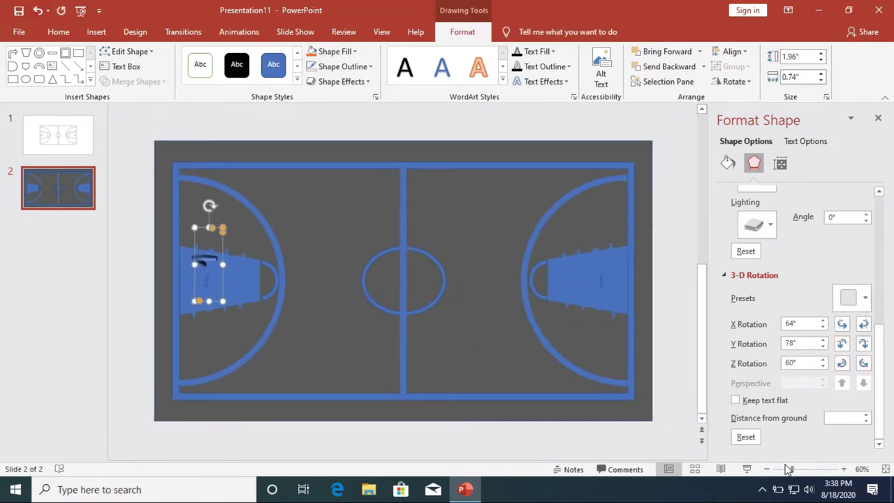
left_click(746, 468)
key("Escape")
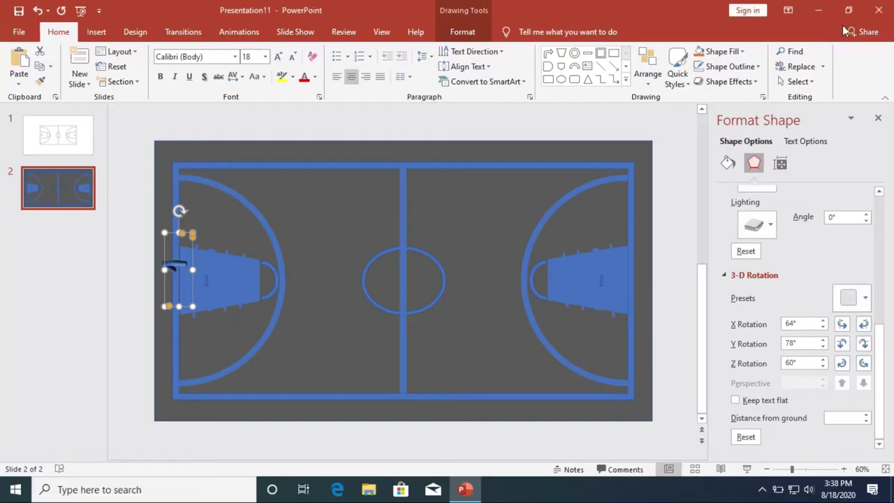
left_click(732, 51)
left_click(754, 132)
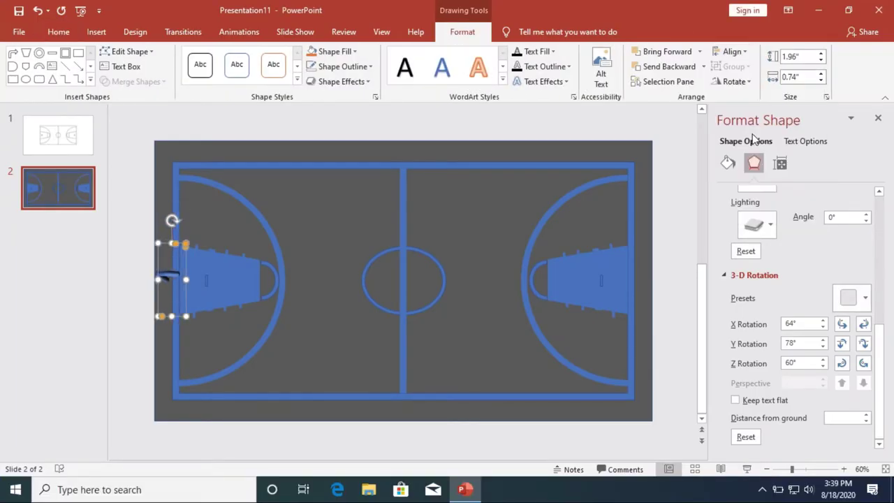
left_click(731, 51)
left_click(758, 132)
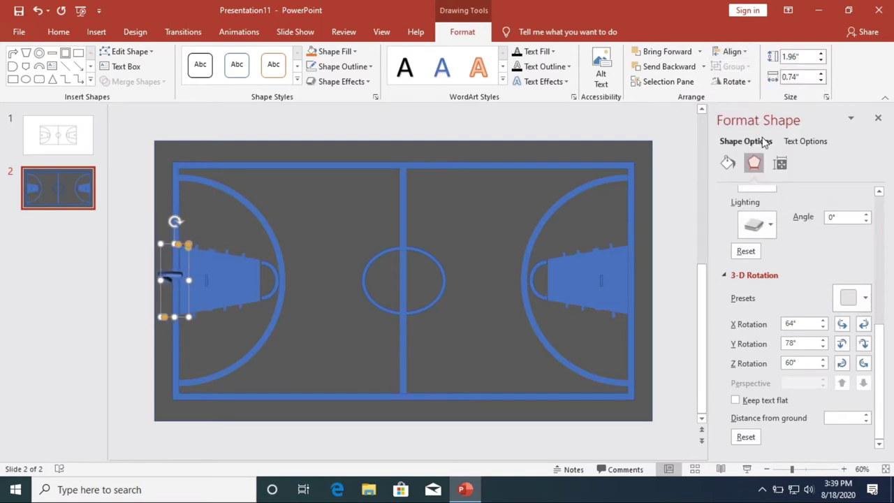
Nudge the hook slightly left, make it slightly taller, and re-align it
left_click(799, 469)
left_click(175, 275)
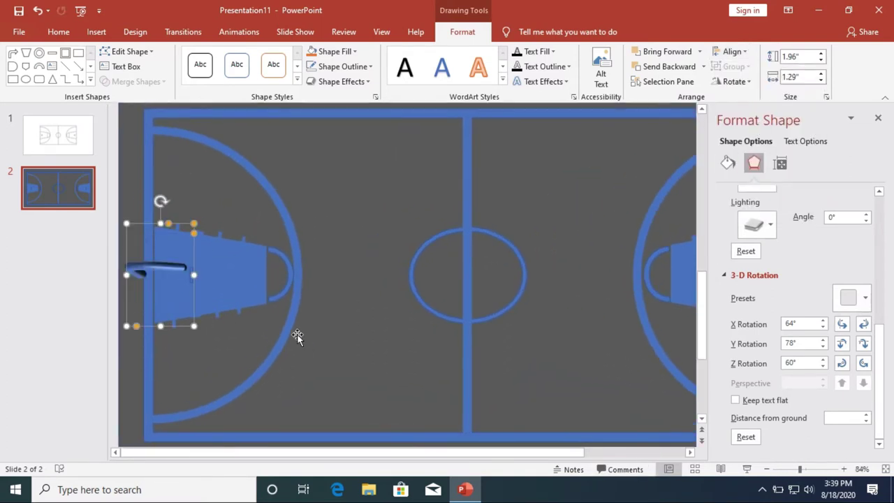
key("Left")
key("Left")
key("shift+Up")
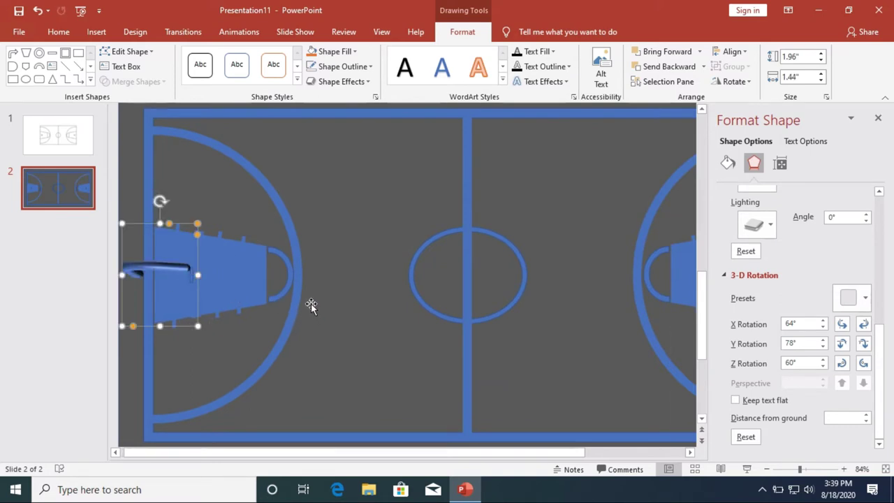
left_click(731, 51)
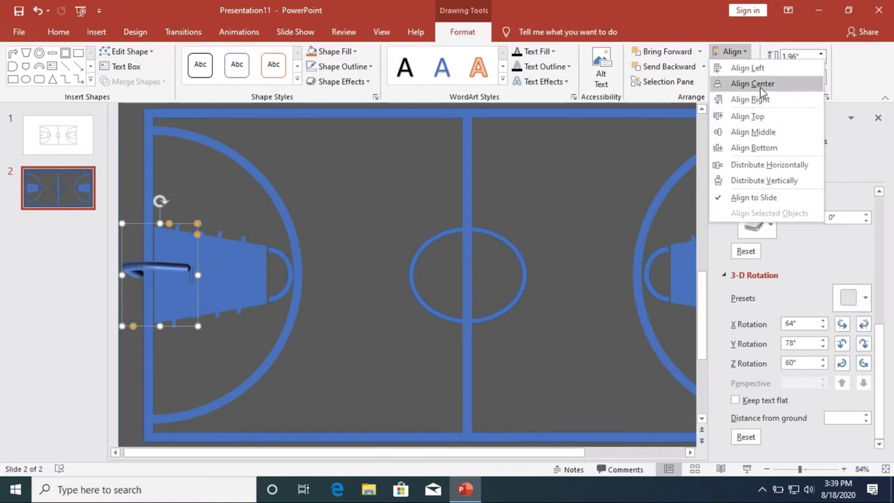
left_click(743, 67)
scroll(435, 317, "down", 2)
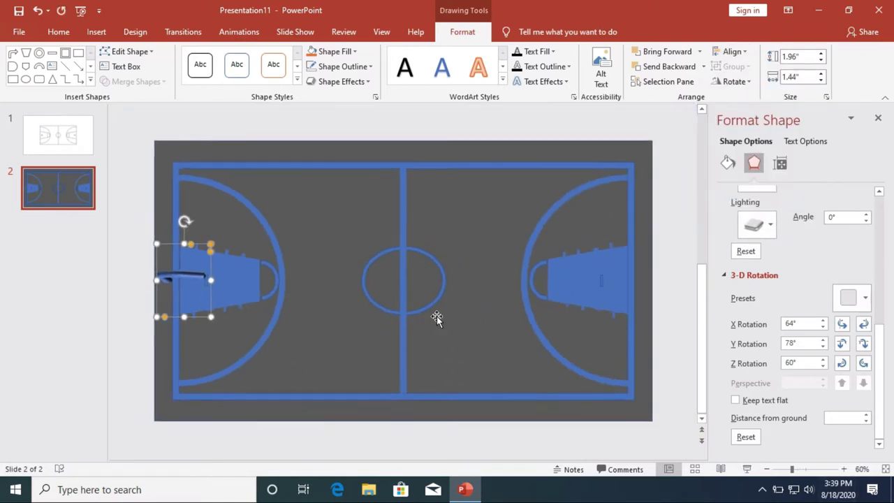
right_click(165, 279)
key("Escape")
Nudge the small key shapes left and resize the 3-D hook rim to 0.83"
left_click(203, 286)
left_click(249, 303)
key("Tab")
key("Tab")
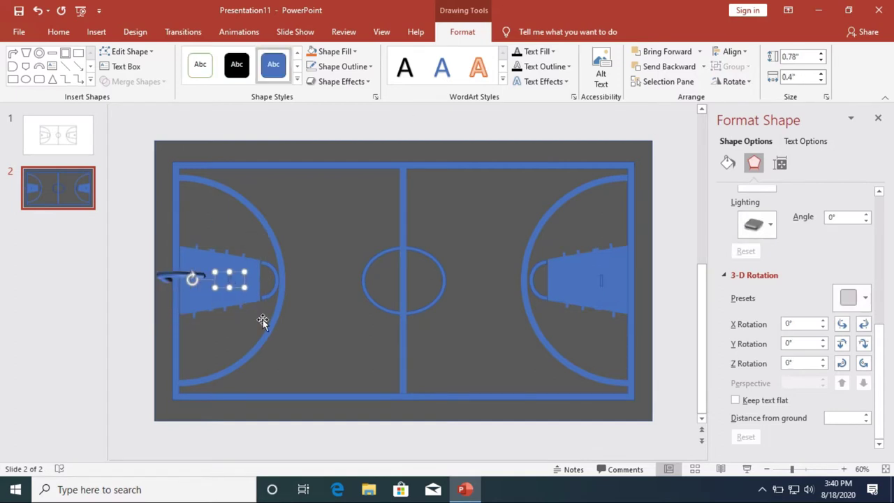
key("Left")
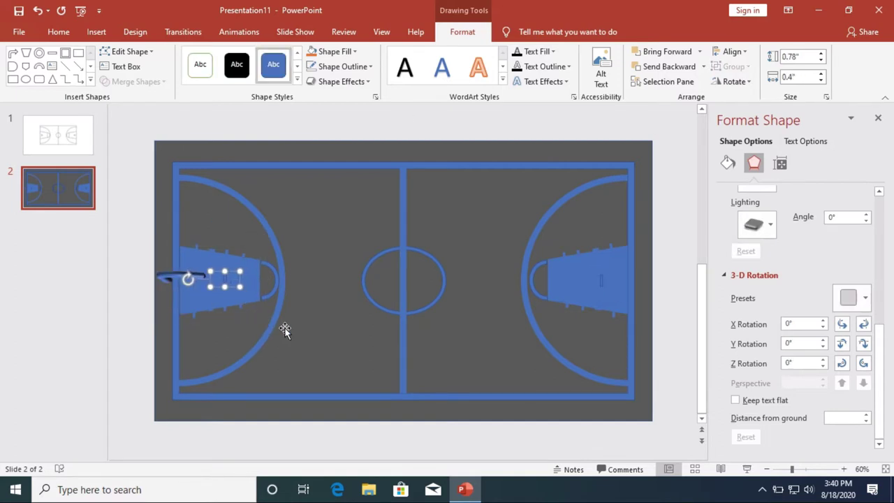
left_click(177, 275)
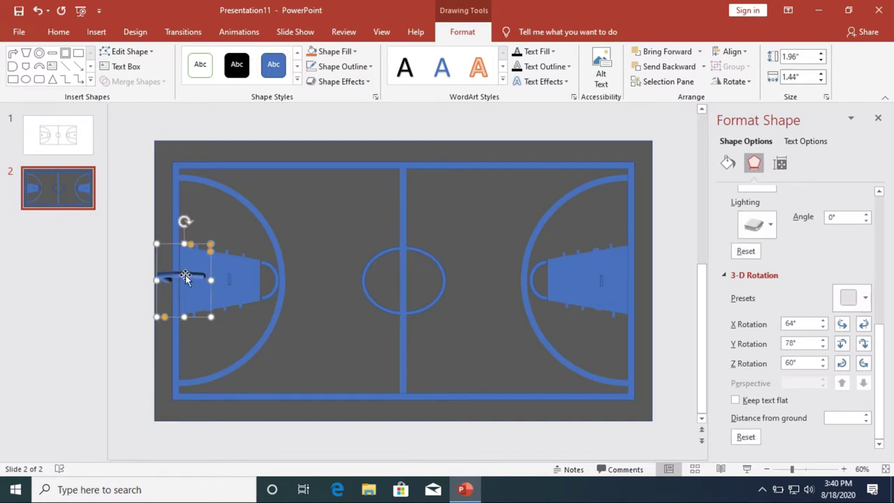
left_click_drag(185, 274, 230, 309)
left_click_drag(182, 283, 254, 336)
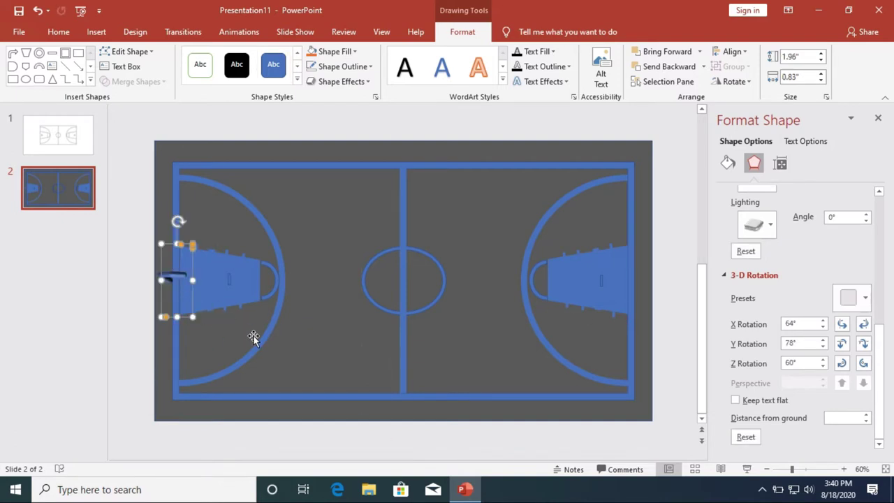
left_click(250, 335)
Enlarge the left three-point arc by dragging its corner handle
left_click(219, 291)
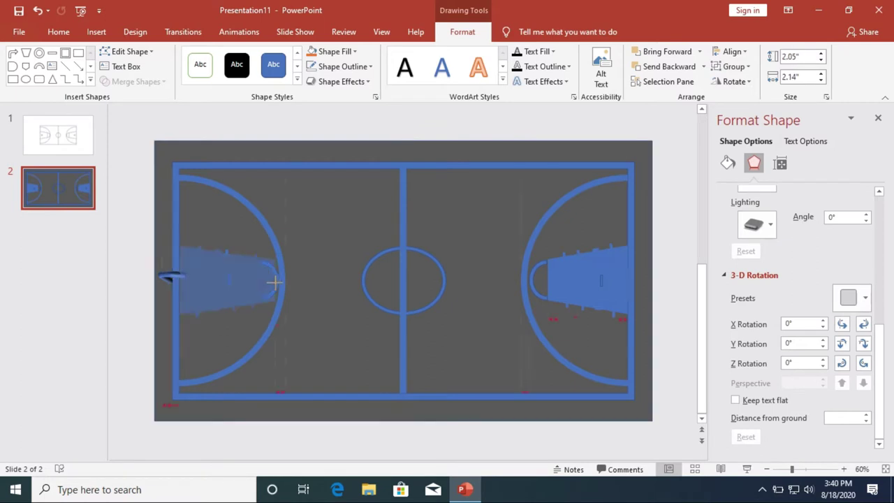
mouse_move(281, 276)
left_mouse_down()
mouse_move(207, 378)
mouse_move(224, 172)
mouse_move(190, 177)
left_mouse_up()
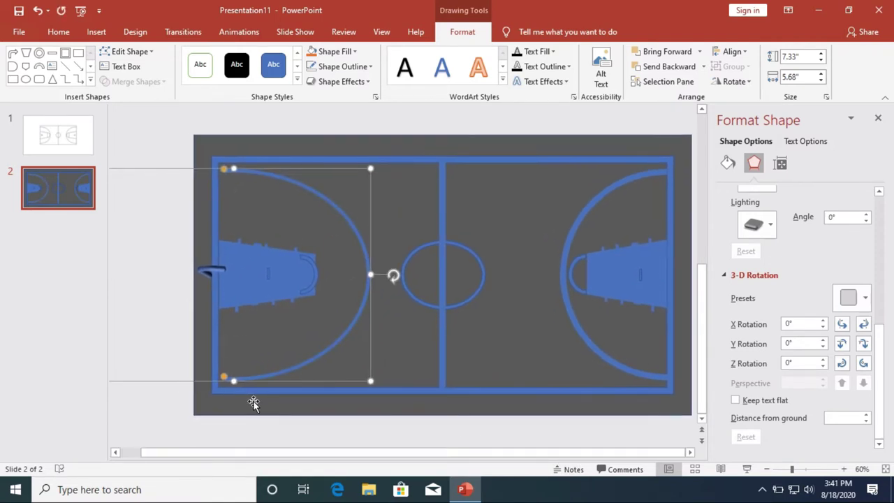
left_click(316, 321)
left_click(278, 279)
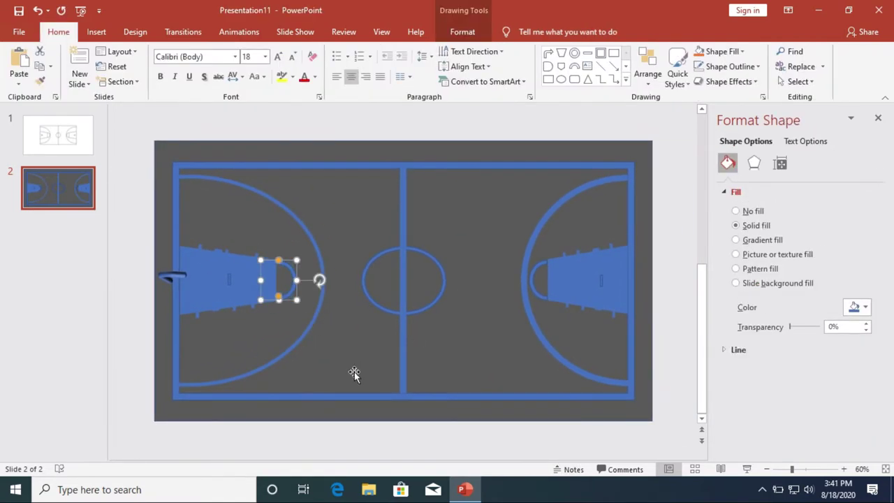
Widen the left key toward the centre on both sides
left_click(216, 299)
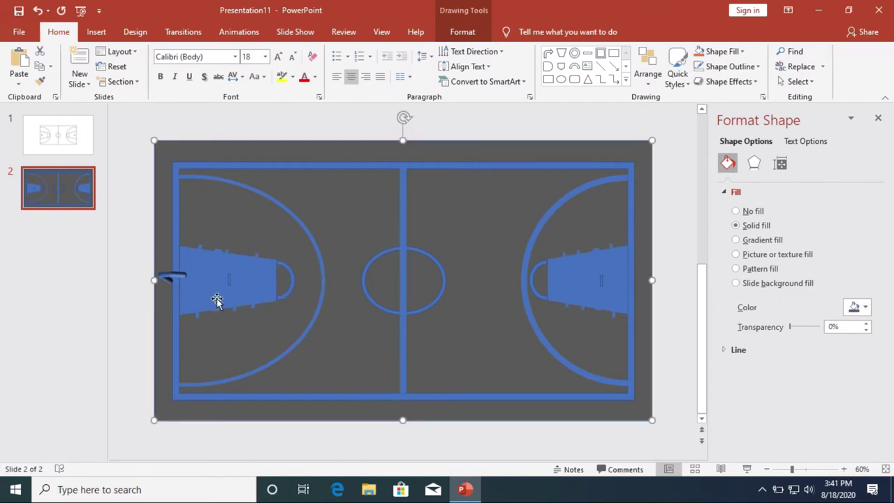
left_click(217, 299)
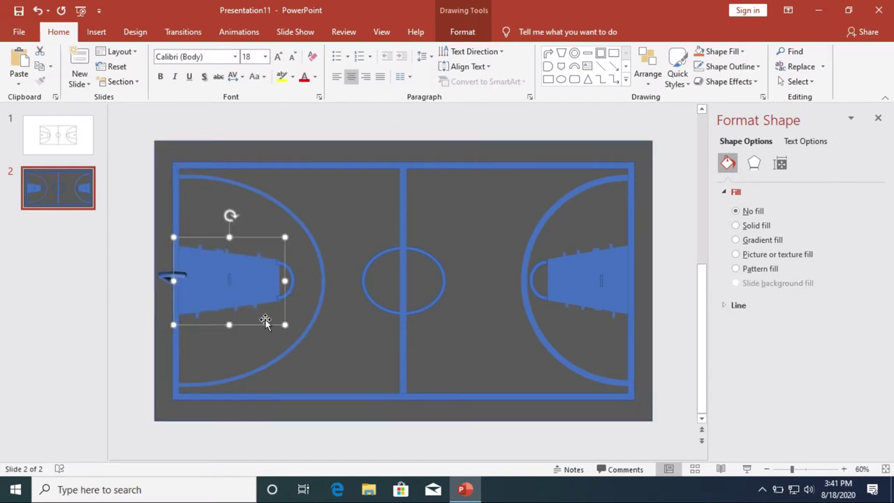
left_click_drag(173, 280, 164, 280)
left_click_drag(279, 314, 289, 315)
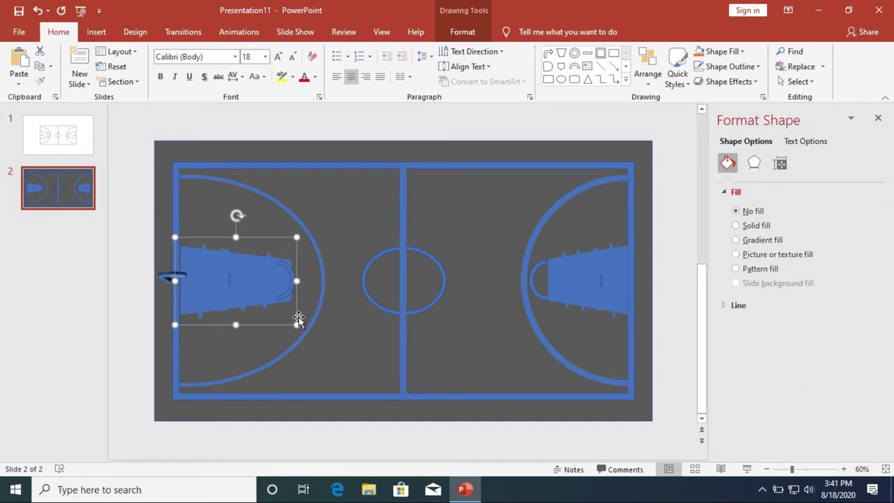
Move the small free-throw arc right to sit at the key's new end
left_click(335, 333)
left_click_drag(312, 292, 334, 292)
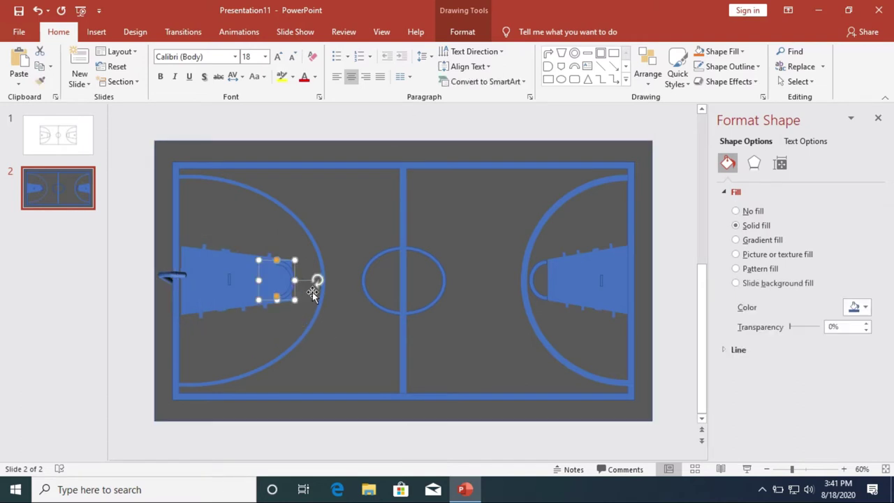
left_click(352, 342)
key("Tab")
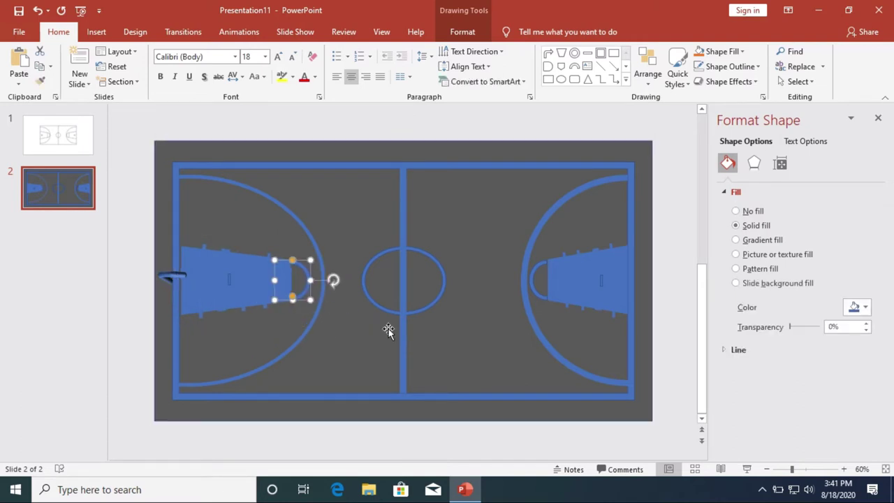
left_click(341, 315)
left_click(545, 346)
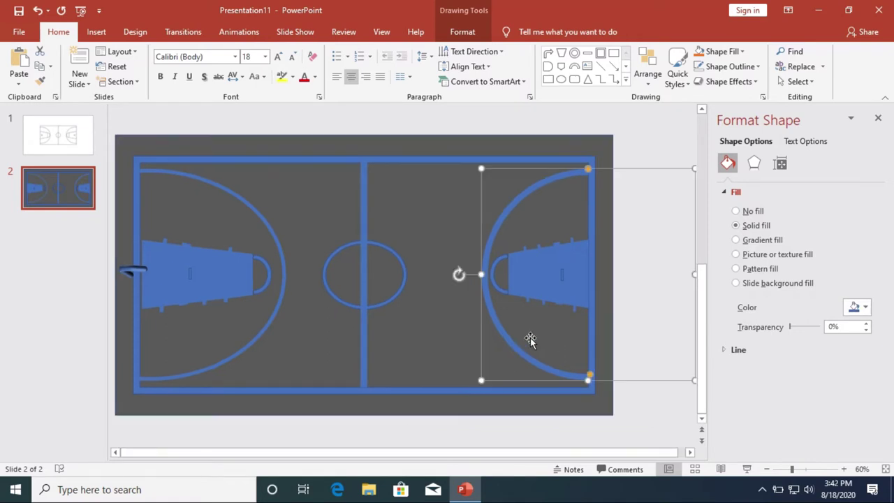
Delete the old right key, its small arc and the leftover marks beside it
key("Delete")
left_click(574, 283)
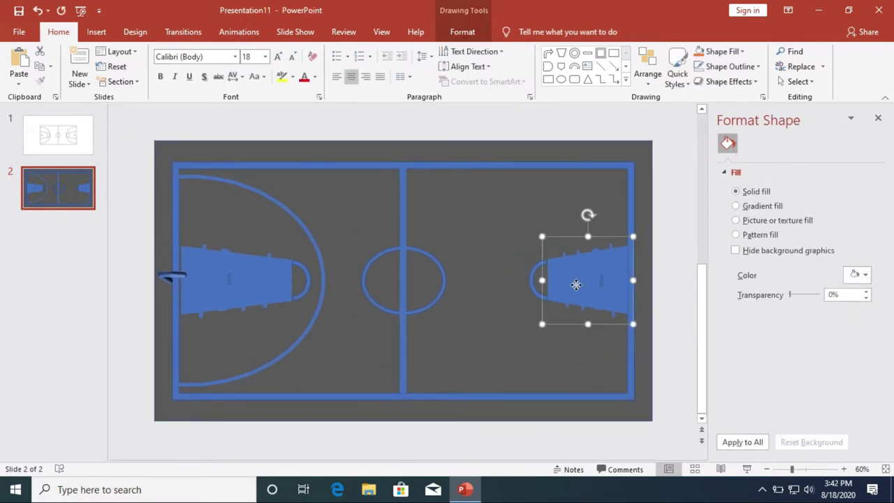
key("Delete")
left_click(535, 289)
key("Delete")
left_click(600, 281)
key("Delete")
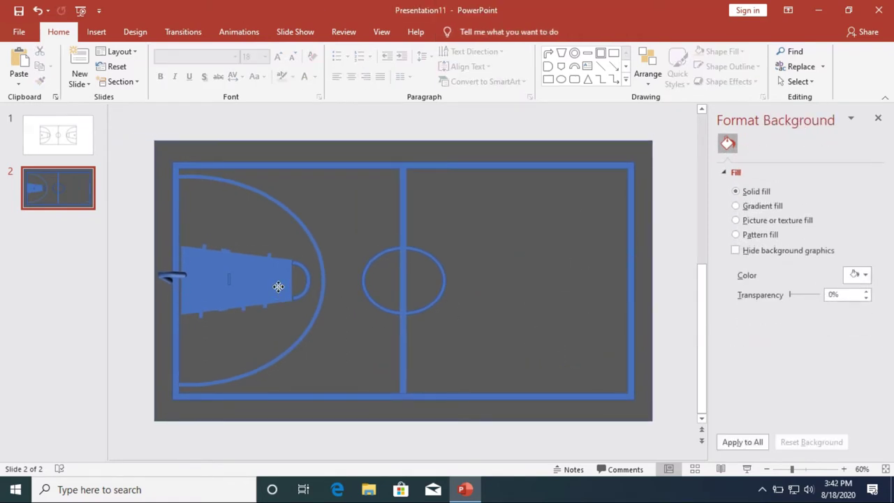
Paste a copy of the left key, align it to the slide's right edge, and flip it horizontally
left_click(278, 285)
left_click(720, 53)
left_click(462, 31)
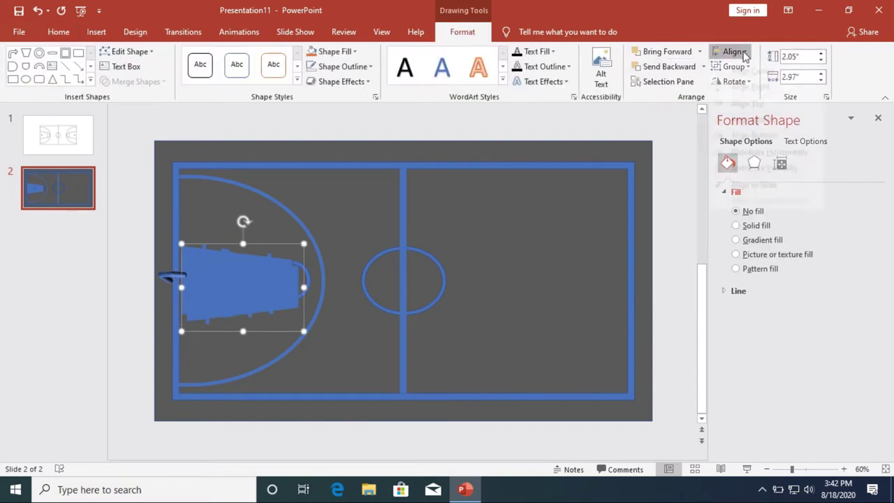
key("ctrl+v")
left_click(731, 51)
left_click(745, 83)
left_click(731, 51)
left_click(768, 100)
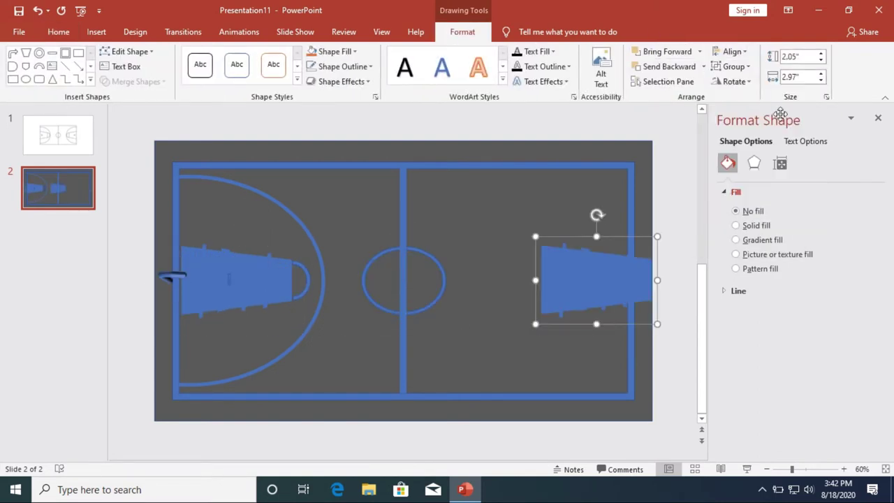
left_click(733, 81)
left_click(739, 144)
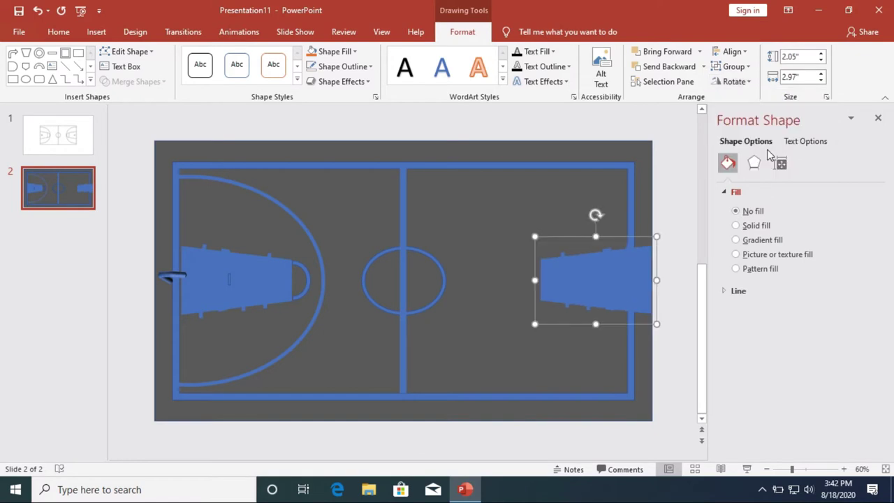
Nudge the mirrored key left so it sits inside the court boundary
key("Left")
key("Left")
key("Left")
key("ctrl+Left")
key("ctrl+Left")
key("ctrl+Left")
key("ctrl+Left")
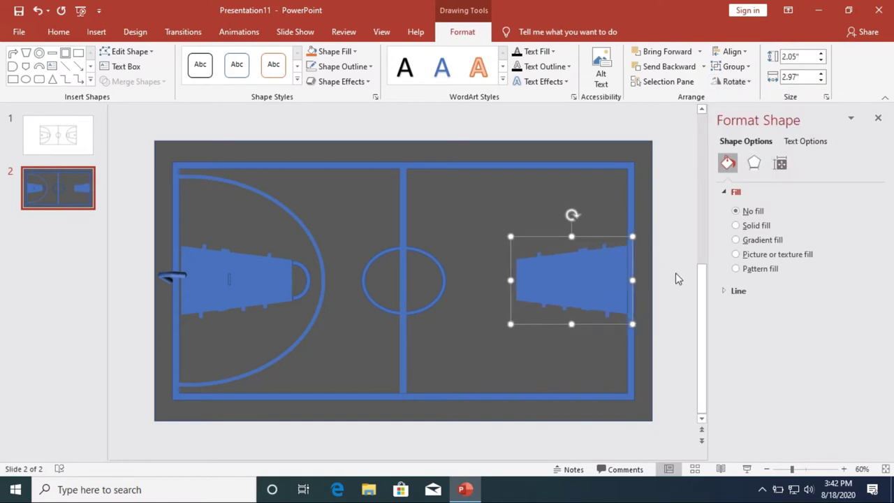
key("ctrl+Left")
left_click(214, 282)
left_click(614, 296)
Drag a copy of the left key's small arc to the right and flip it horizontally
left_click(309, 279)
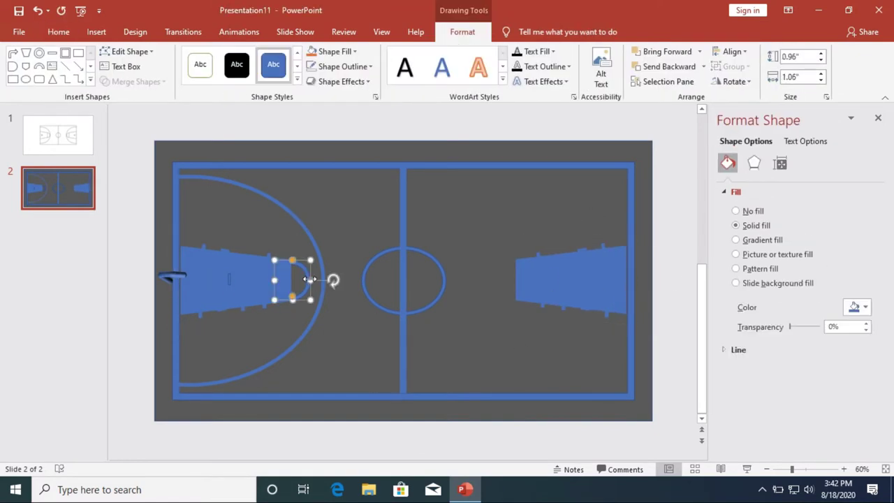
left_click_drag(309, 274, 483, 269)
left_click(733, 81)
left_click(740, 145)
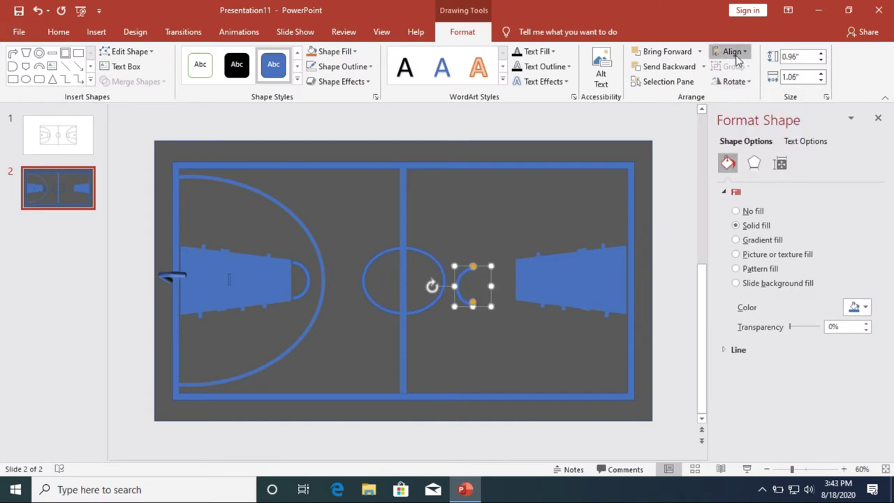
key("Right")
key("Right")
key("Right")
left_click(513, 307)
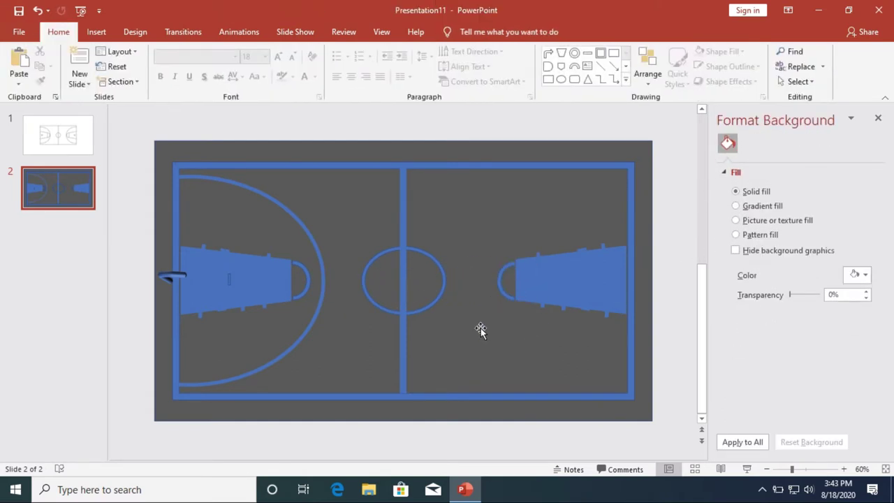
left_click(732, 51)
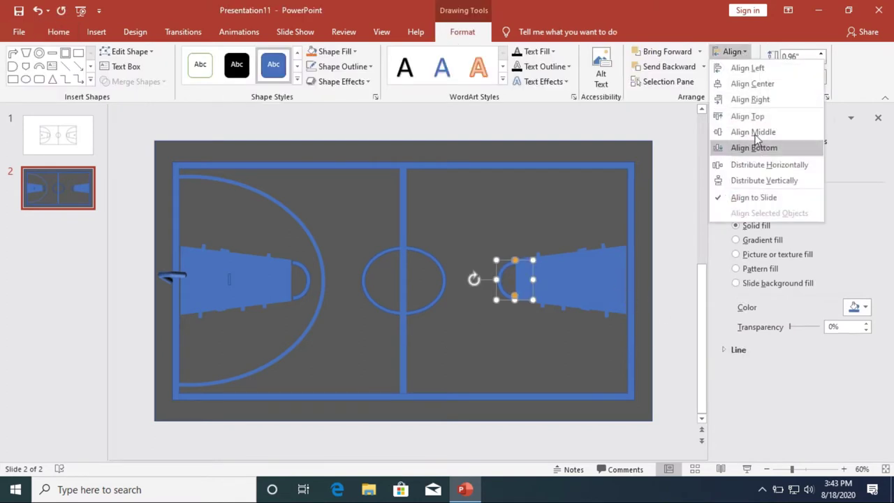
left_click(758, 98)
key("ctrl+z")
key("Left")
key("Left")
key("Left")
left_click(453, 307)
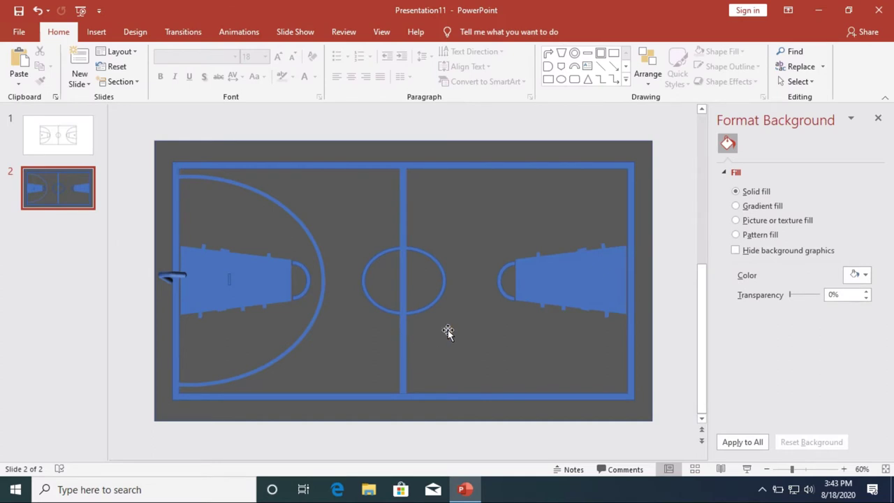
Center the left key vertically on the slide
left_click(297, 307)
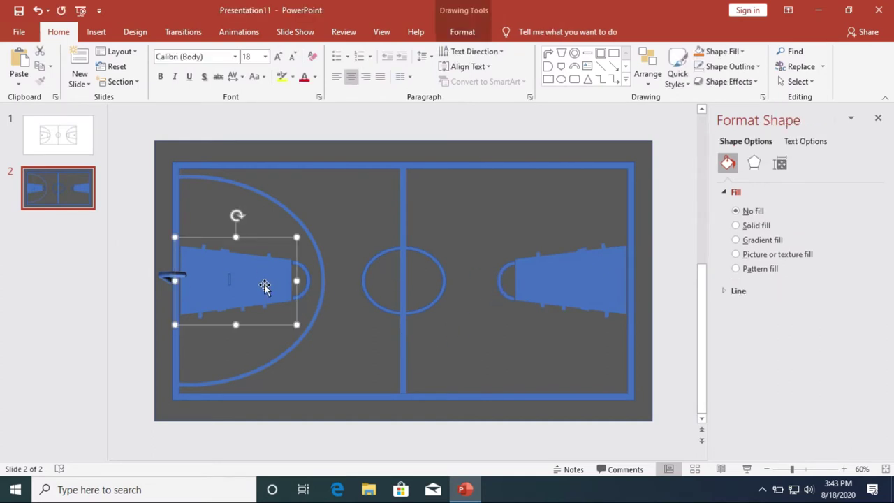
left_click(462, 32)
left_click(731, 51)
left_click(756, 98)
left_click(731, 54)
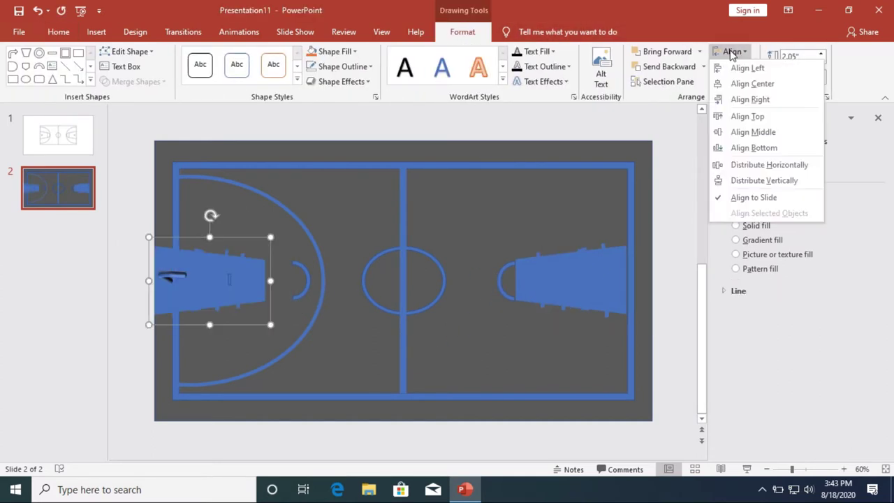
left_click(718, 130)
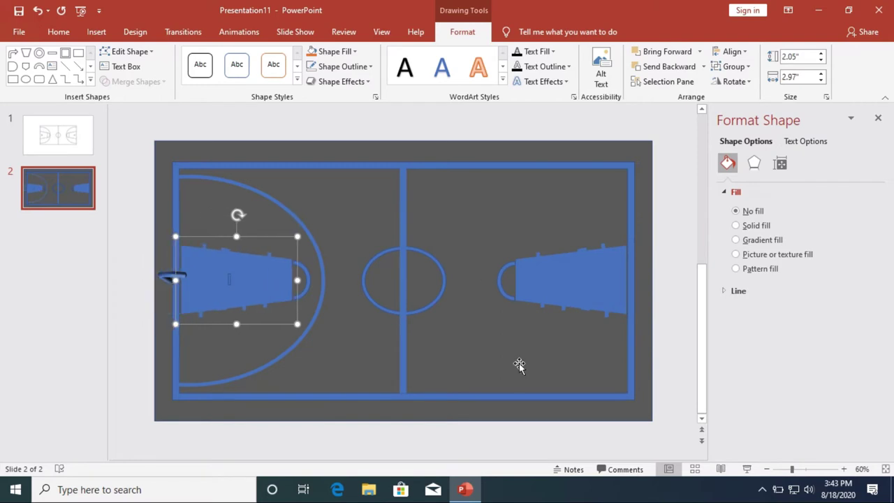
Drag the right arc into position against the right key
left_click(503, 275)
left_click(641, 315)
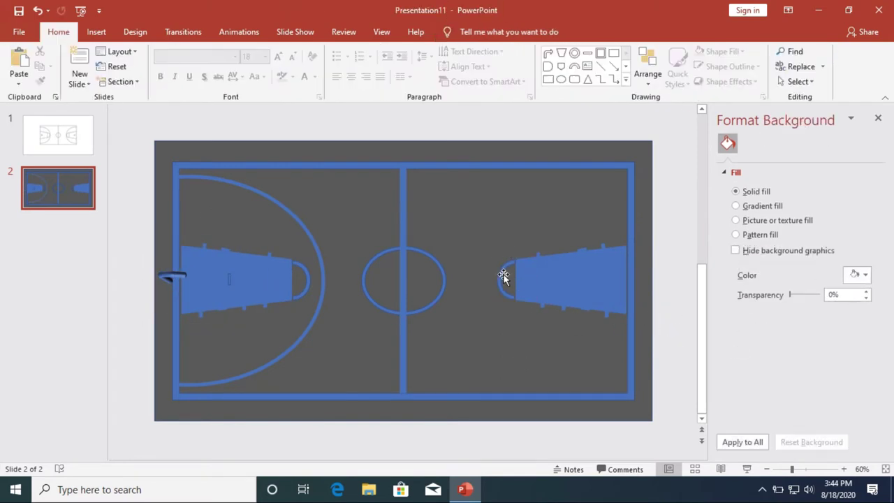
left_click(502, 277)
left_click(366, 318)
left_click(508, 292)
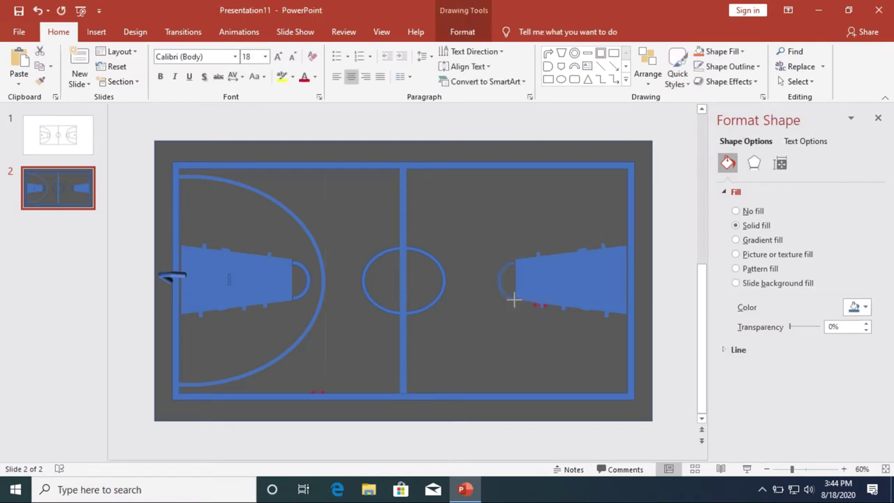
left_click(664, 391)
left_click(512, 283)
left_click_drag(515, 263, 531, 259)
left_click(532, 258)
left_click(494, 270)
left_click_drag(532, 257, 531, 260)
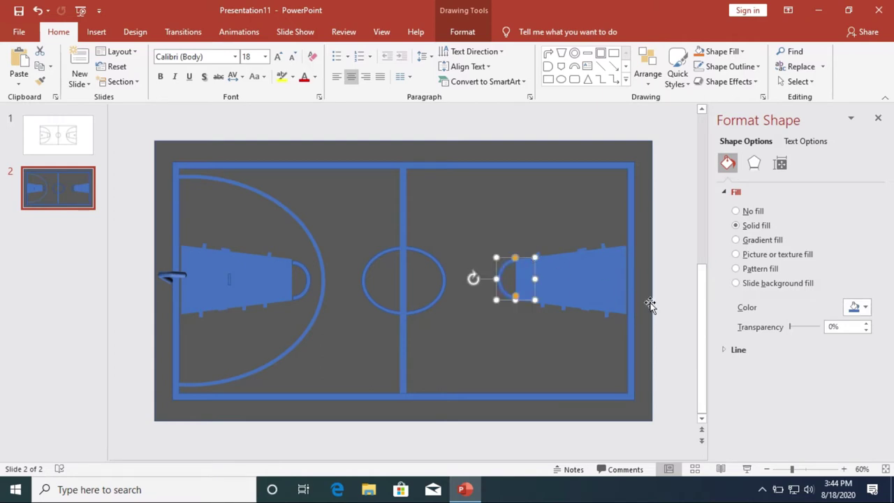
left_click(652, 305)
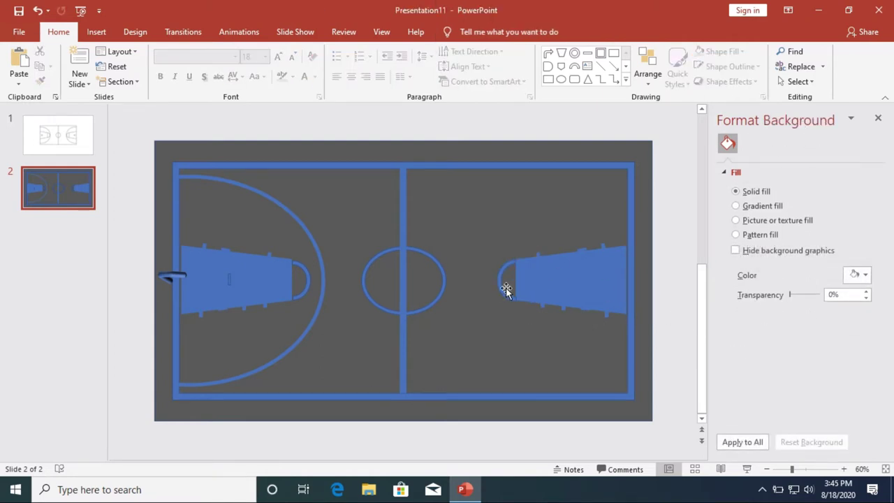
left_click(506, 287)
left_click(588, 328)
Nudge the left key's small arc into place
left_click(304, 272)
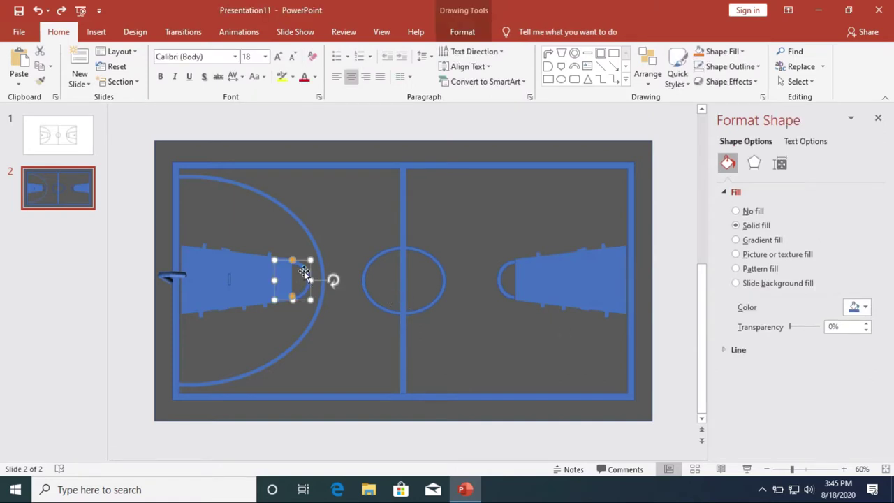
left_click_drag(310, 260, 314, 261)
left_click(639, 360)
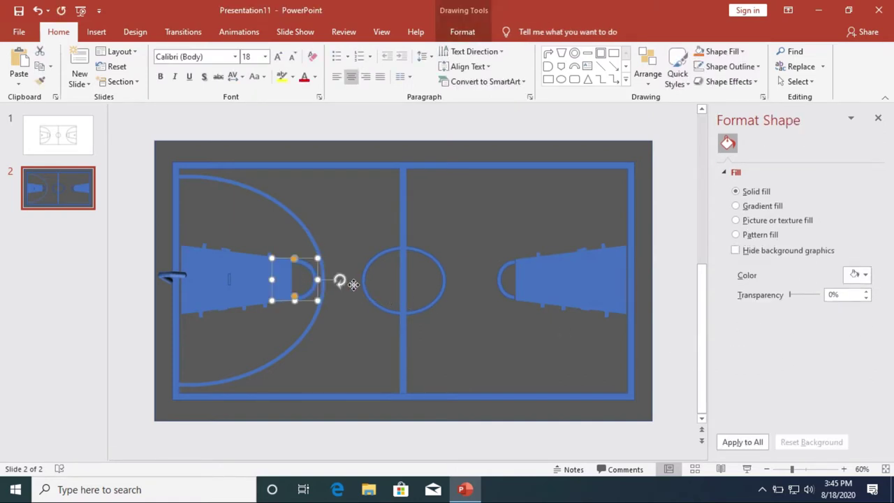
left_click(508, 299)
left_click(309, 285)
left_click(317, 283)
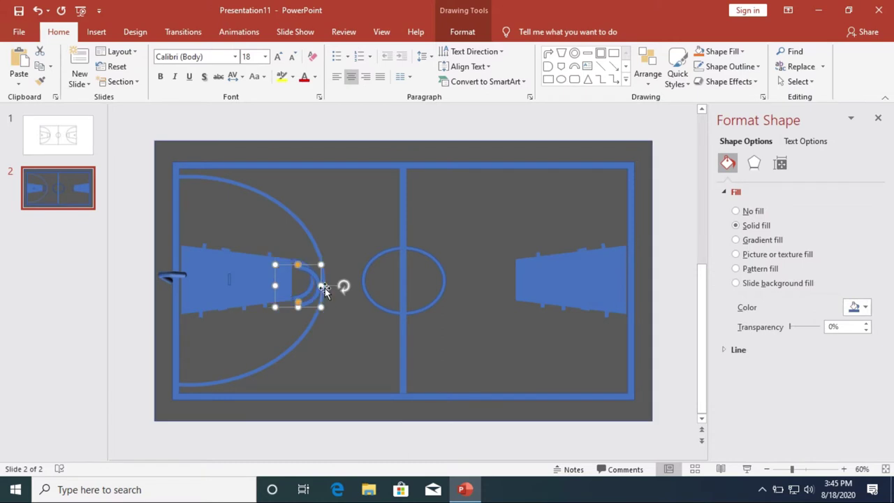
Place a fresh flipped arc copy, align it right and middle, then drag it against the right key
left_click_drag(323, 286, 483, 286)
left_click(462, 31)
left_click(730, 82)
left_click(742, 144)
left_click(732, 51)
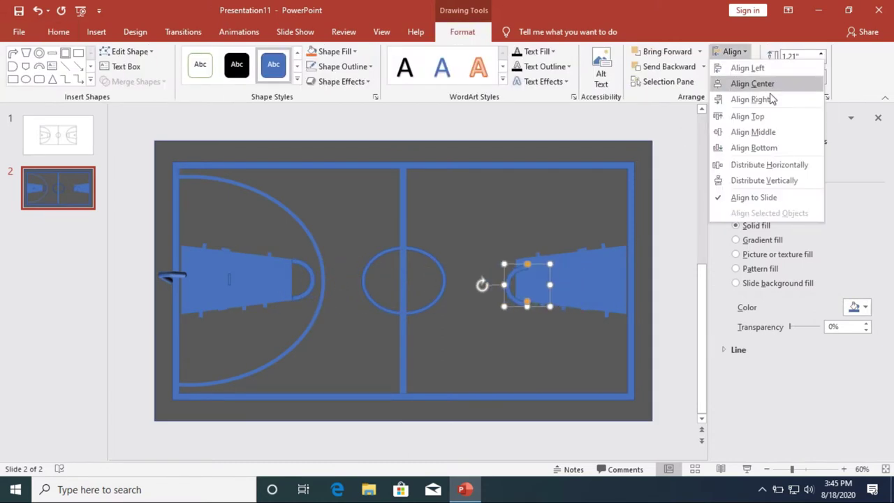
left_click(749, 99)
left_click(732, 51)
left_click(763, 134)
left_click_drag(628, 280, 514, 280)
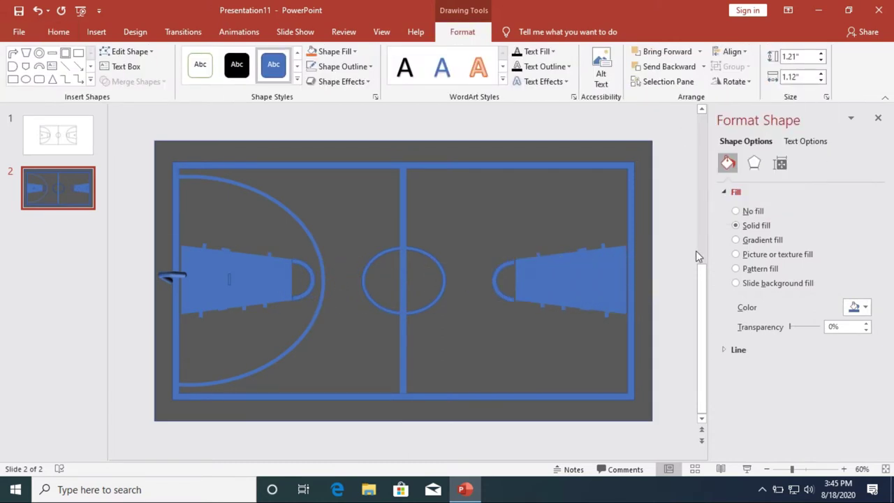
left_click(674, 294)
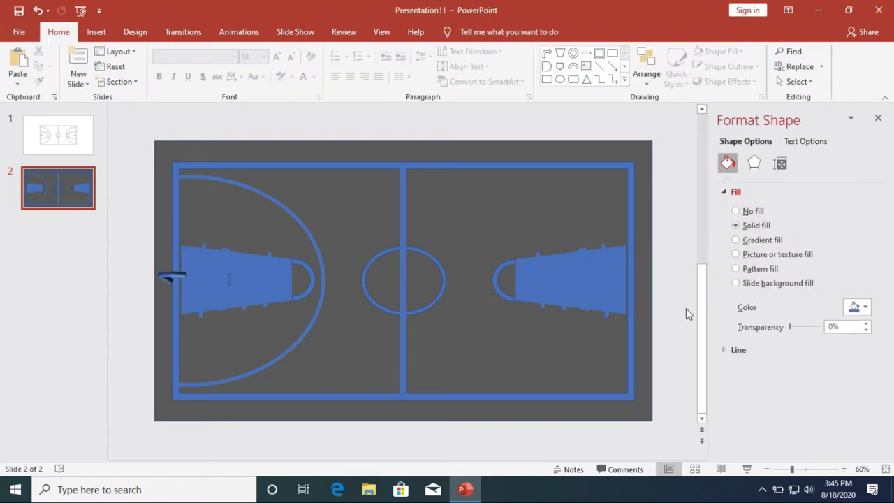
left_click(583, 305)
Align the right key to the slide's right edge and fine-tune it inside the boundary
left_click(730, 51)
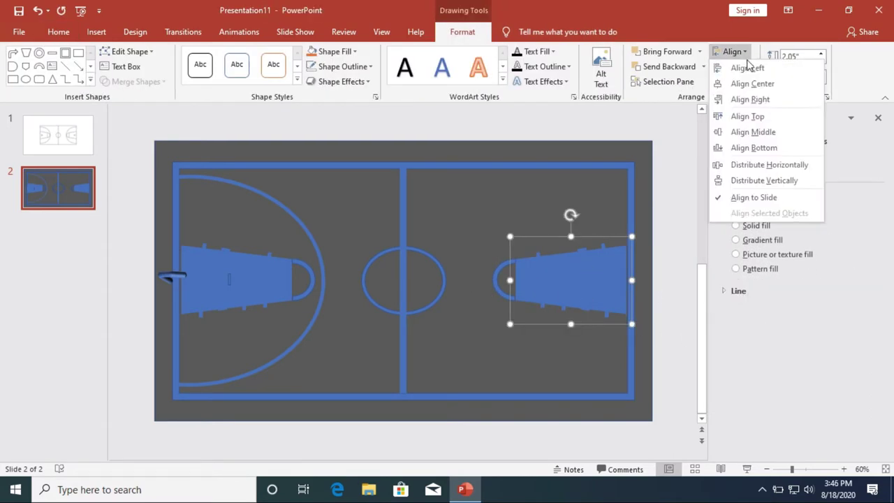
left_click(751, 100)
key("Left")
key("Left")
key("Left")
key("Right")
key("Right")
key("Right")
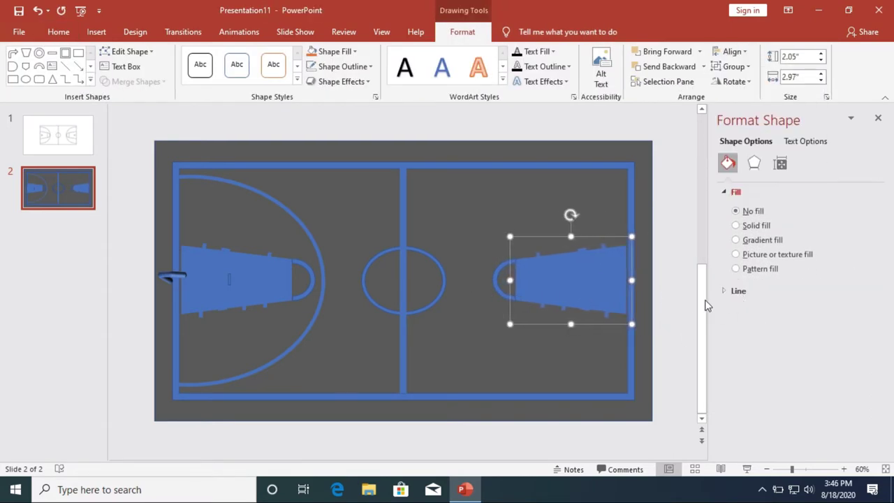
left_click(662, 312)
Align the left backboard piece to the slide's left edge
left_click(171, 274)
left_click(171, 275)
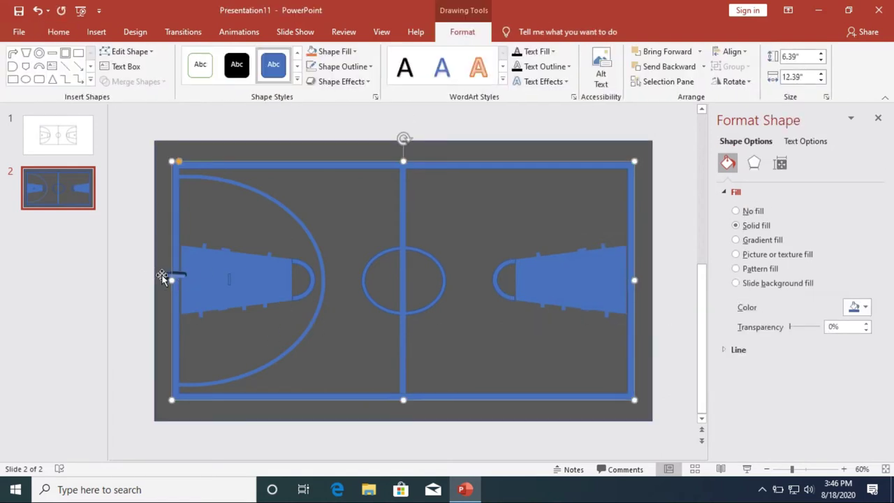
left_click(730, 51)
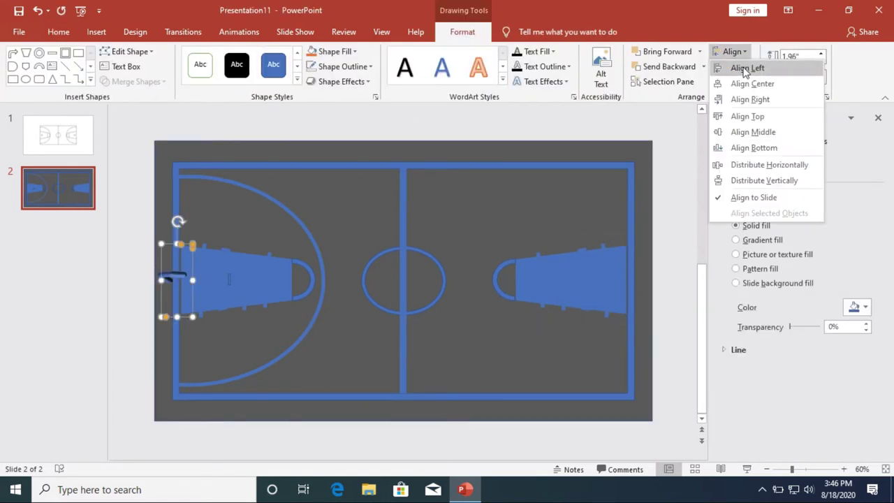
left_click(744, 66)
left_click(675, 238)
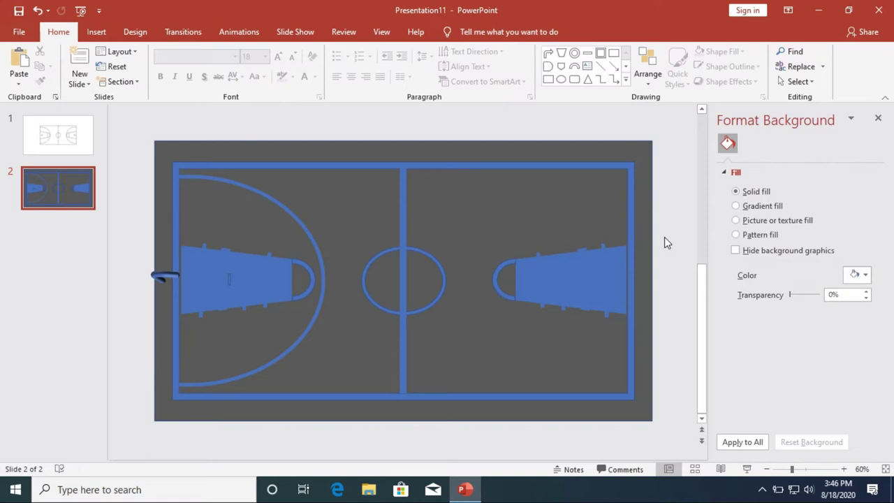
Drag a copy of the backboard piece over to the right basket
left_click(166, 277)
left_click(168, 277)
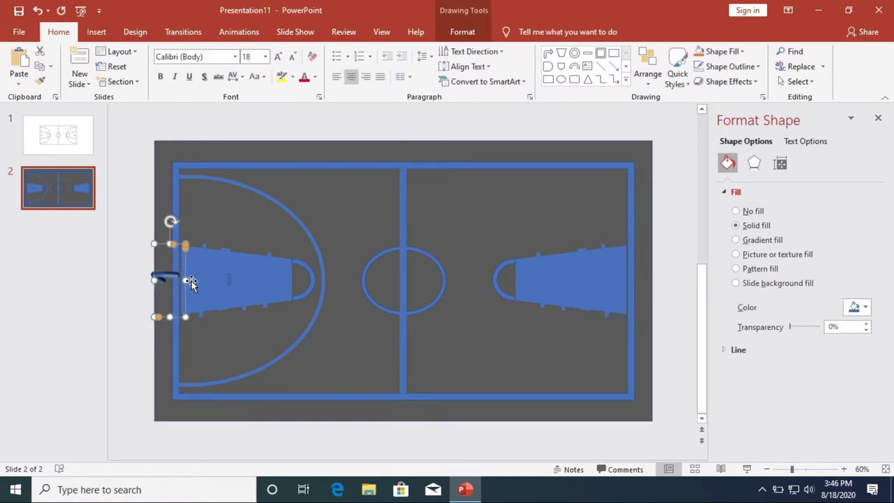
left_click_drag(190, 282, 644, 279, "ctrl")
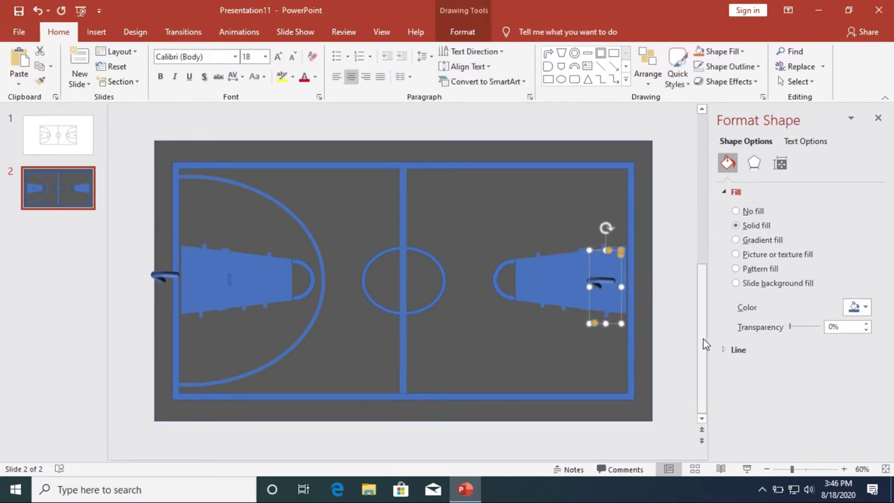
left_click(728, 81)
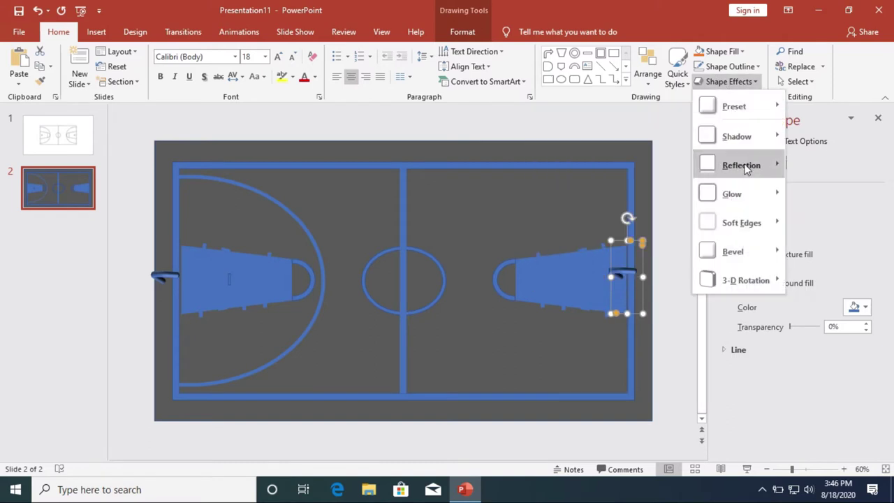
mouse_move(745, 257)
left_click(631, 269)
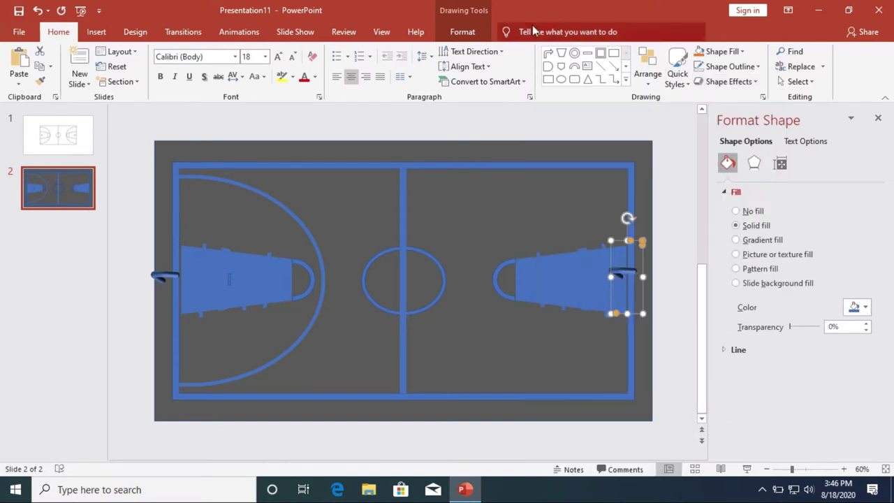
Rotate the right backboard 90° clockwise and adjust its 3-D rotation angles
left_click(462, 32)
left_click(734, 81)
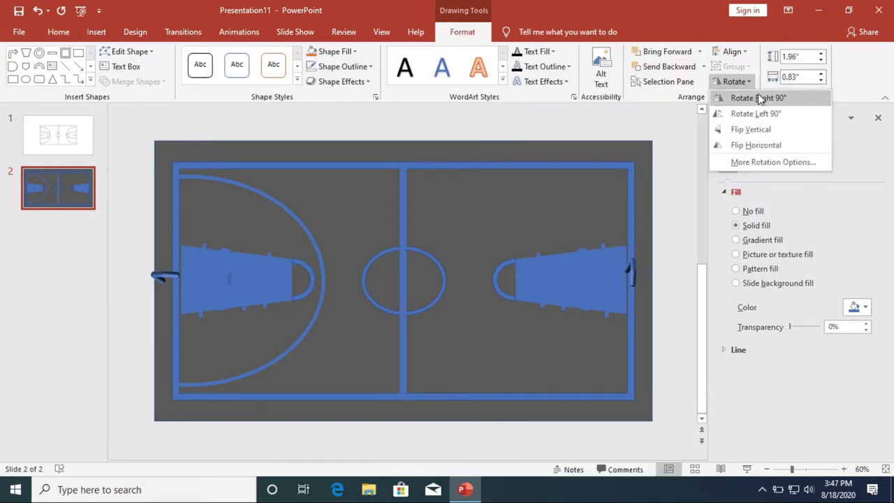
left_click(758, 97)
left_click(754, 162)
left_click_drag(683, 278, 666, 340)
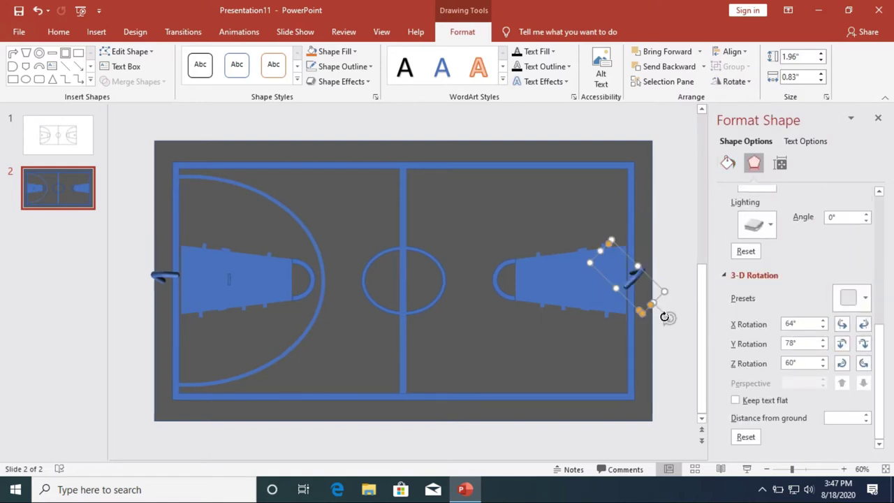
left_click(863, 363)
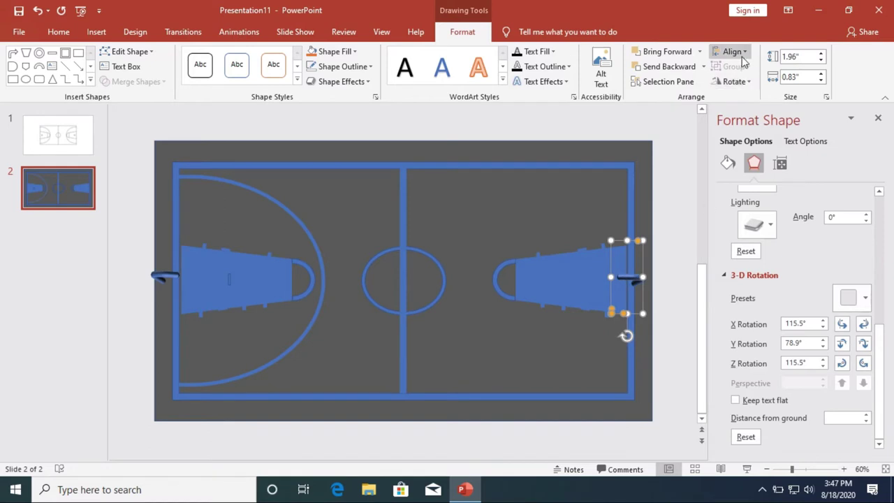
left_click(683, 400)
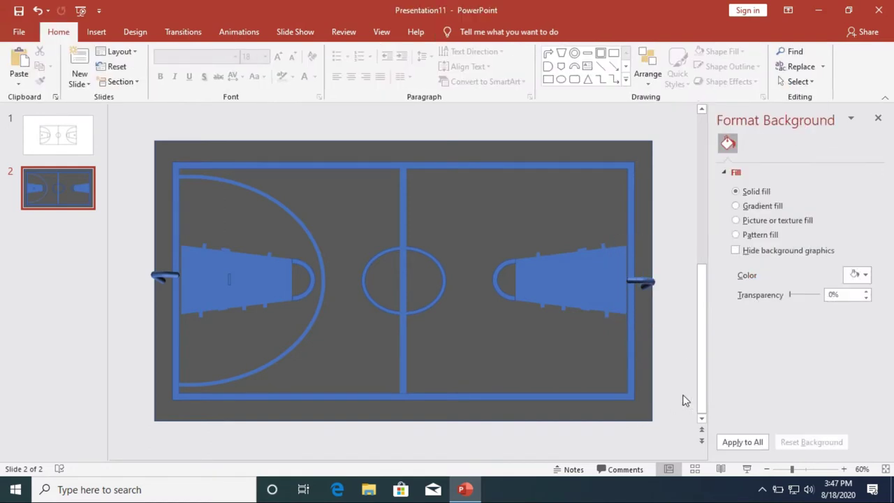
Select the left key's small mark and nudge it sideways with the arrow keys
left_click(236, 269)
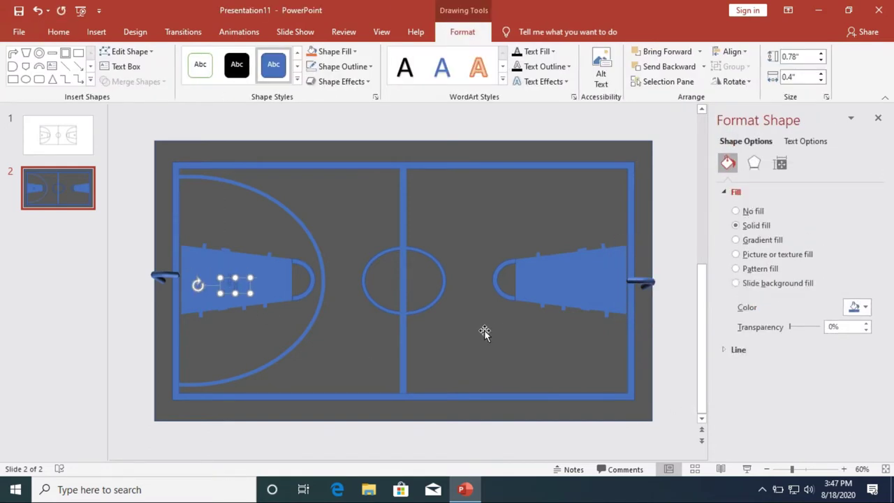
key("Right")
key("Right")
key("Right")
key("Right")
key("Right")
key("Right")
key("Right")
key("Right")
key("Right")
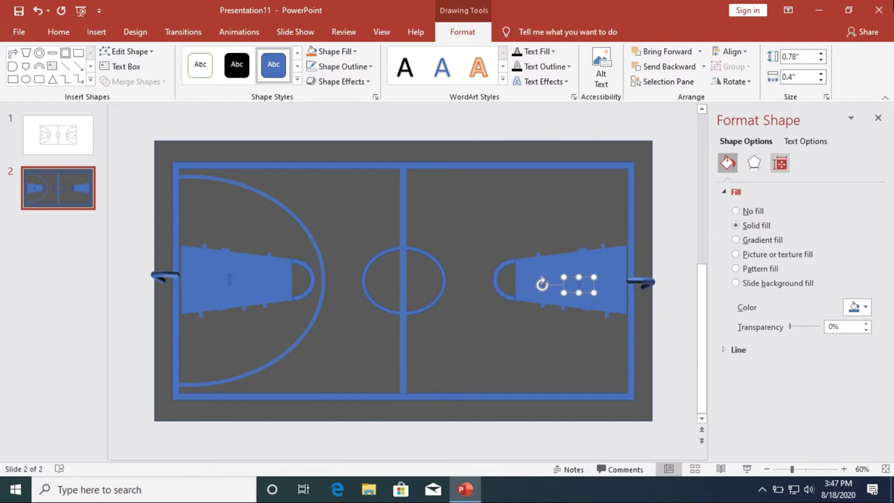
left_click(730, 52)
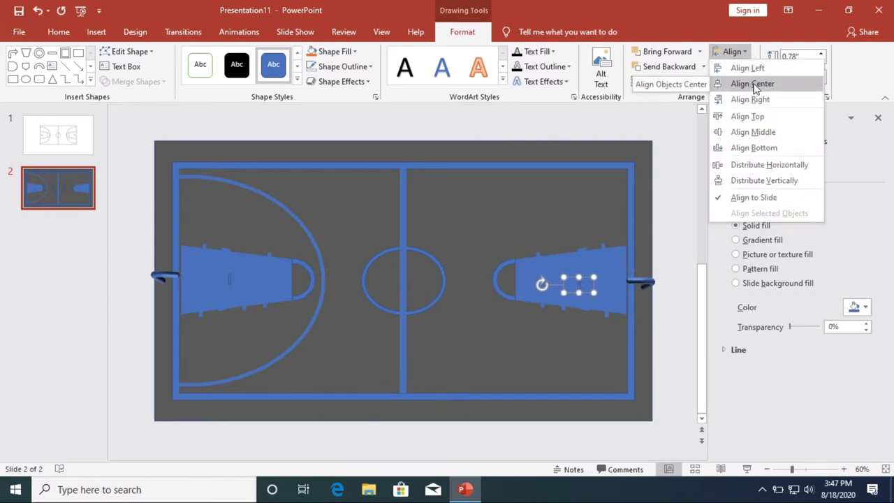
key("Escape")
key("Right")
key("Right")
key("Right")
key("Left")
key("Left")
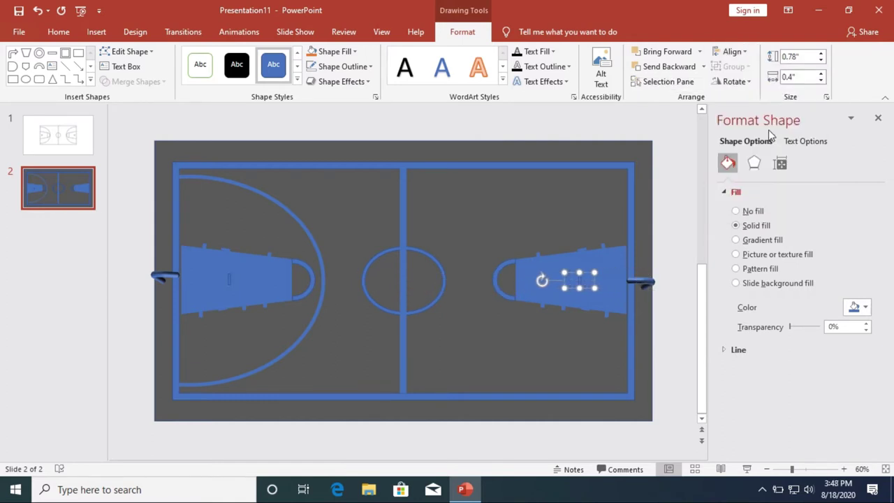
Compare with the reference court on slide 1, then nudge the right key's mark toward the baseline
left_click(70, 139)
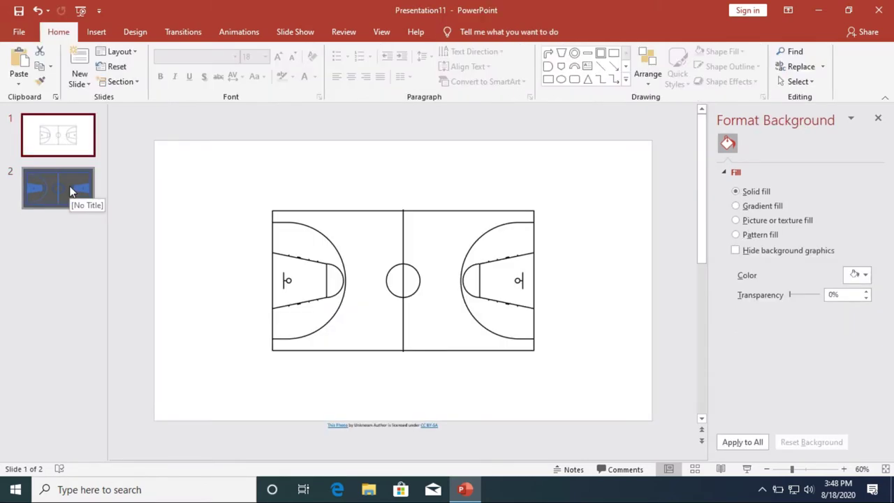
left_click(69, 189)
left_click(573, 289)
left_click(70, 138)
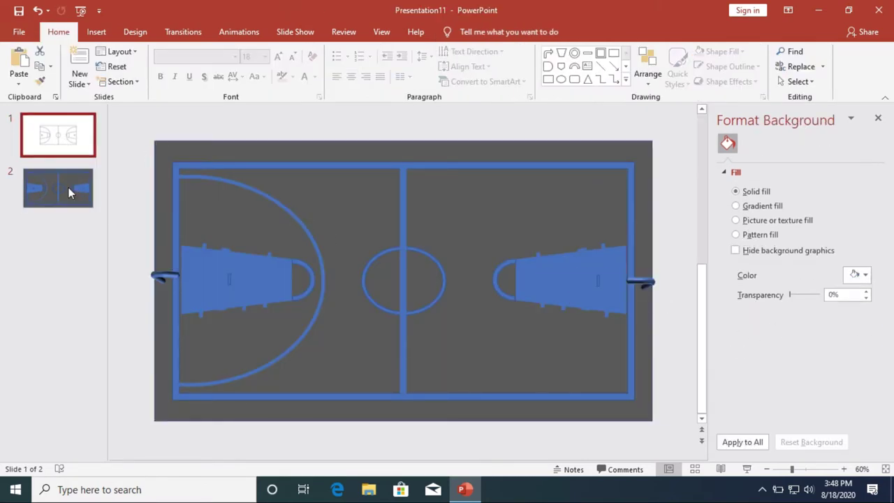
left_click(68, 188)
left_click(577, 274)
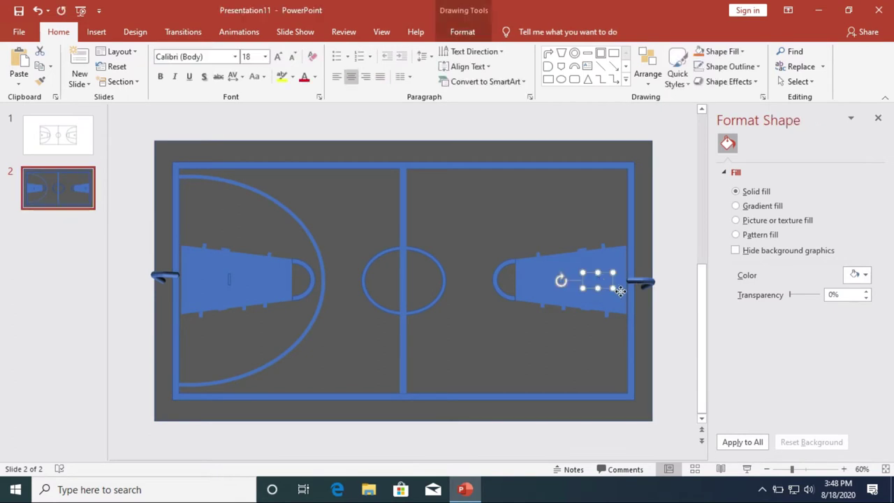
key("Right")
key("Right")
key("Right")
left_click(231, 281)
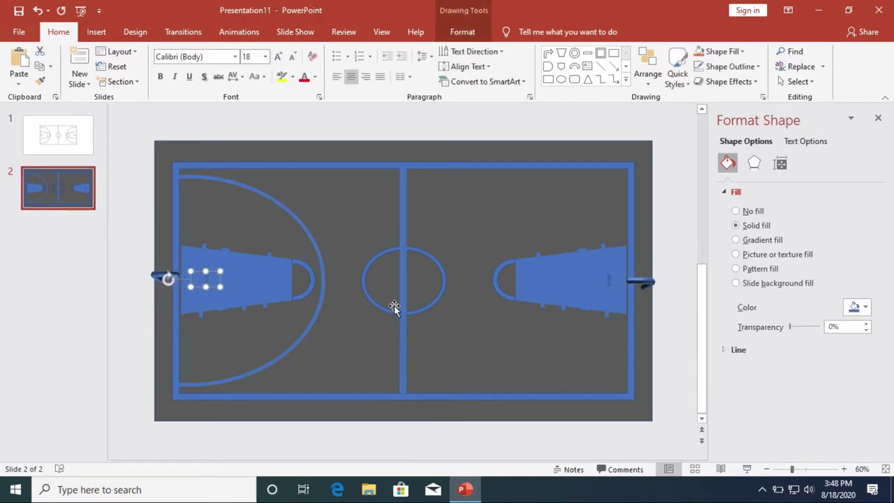
key("Escape")
left_click(96, 32)
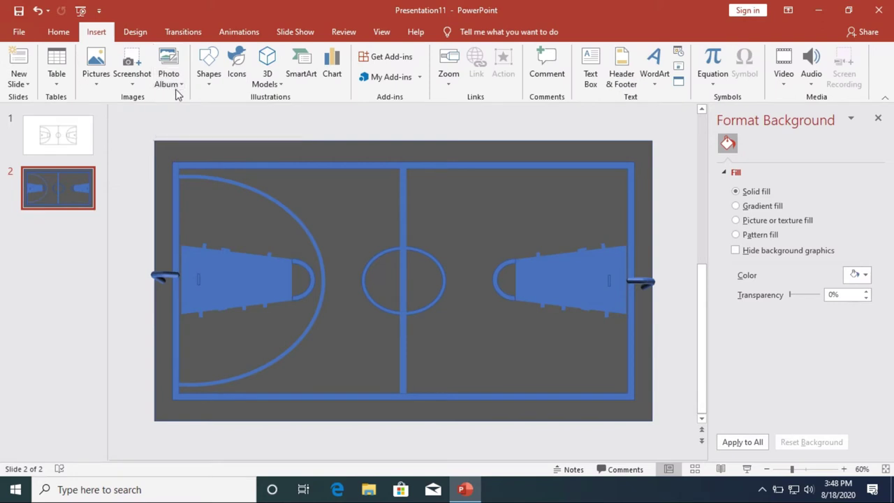
Undo the last edit to the left backboard piece, then bring up the Insert Shapes gallery
left_click(167, 279)
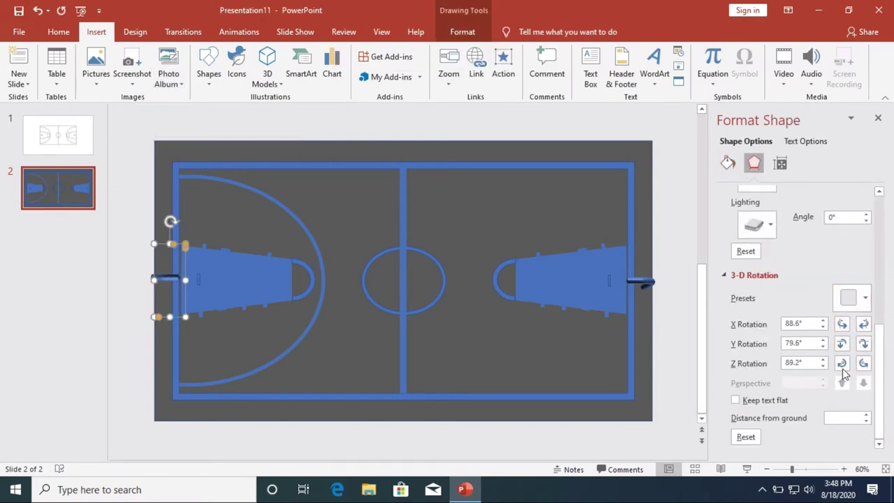
left_click(684, 359)
left_click(324, 310)
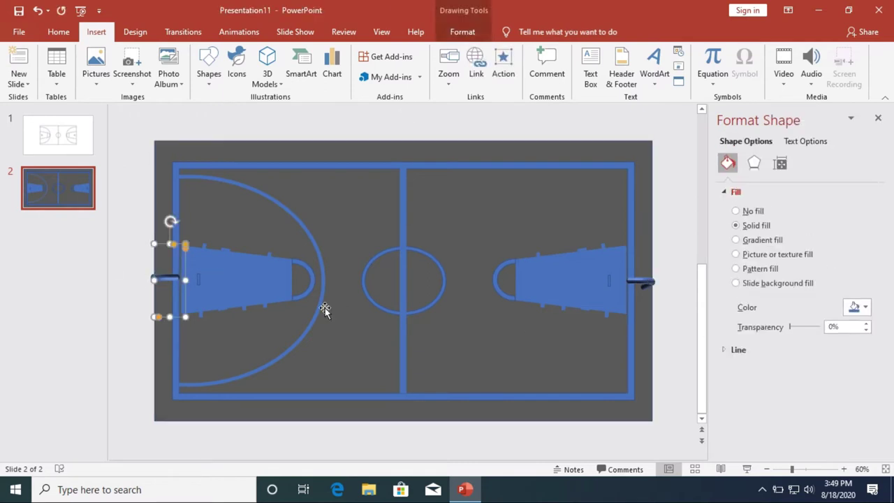
left_click(38, 11)
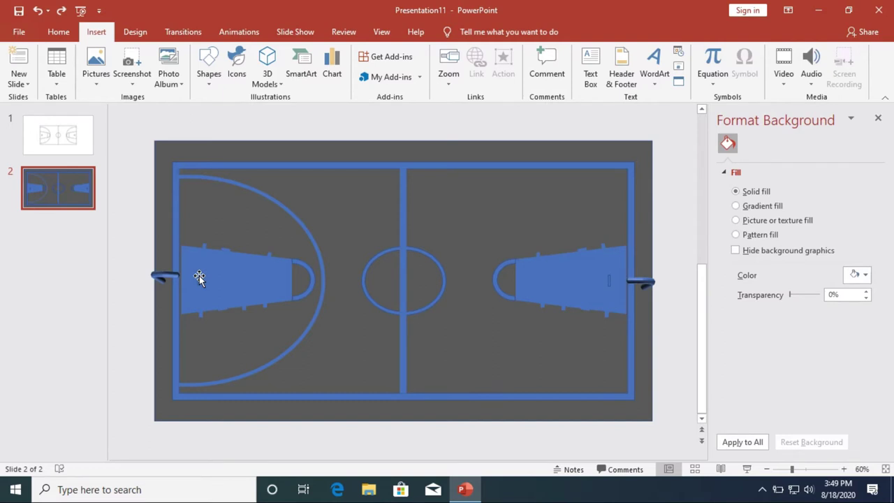
left_click(166, 277)
left_click(208, 66)
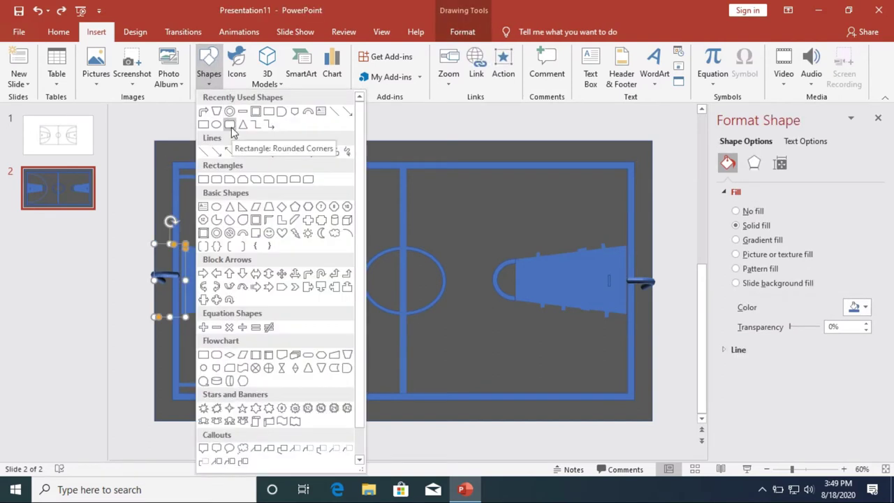
Draw a Bent Arrow, flatten its head into an elbow, and resize it to 0.39" x 0.26"
left_click(236, 128)
left_click_drag(409, 148, 412, 155)
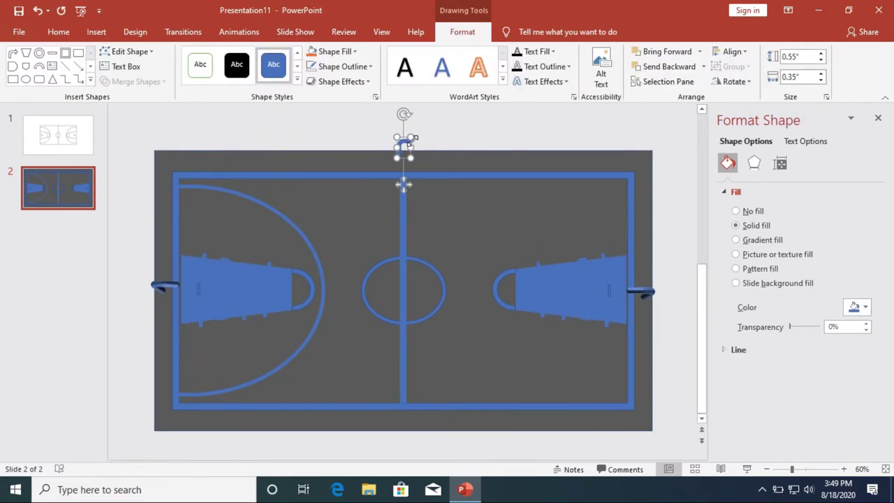
scroll(412, 155, "up", 10)
left_click_drag(451, 207, 437, 197)
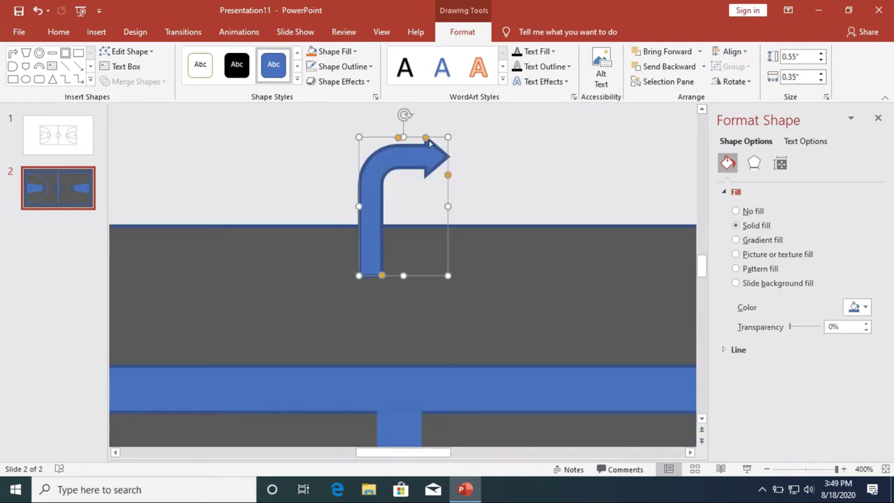
left_click_drag(424, 137, 401, 145)
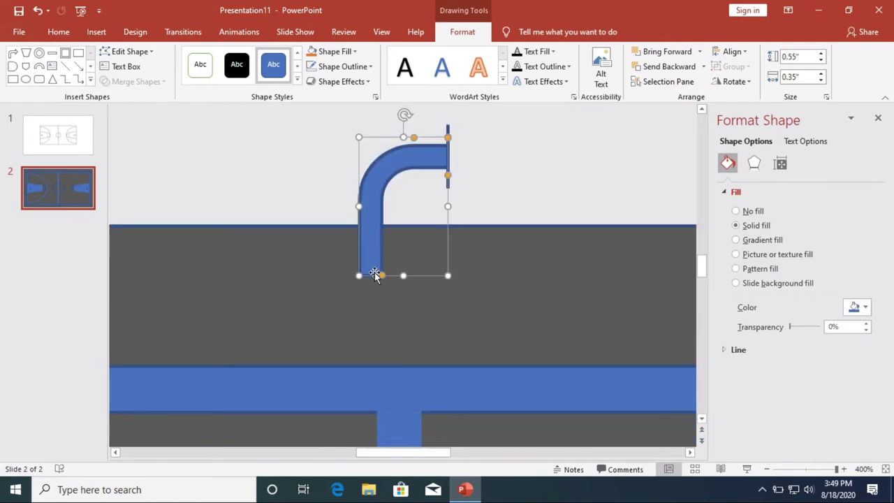
left_click_drag(360, 273, 381, 237)
left_click_drag(449, 174, 452, 155)
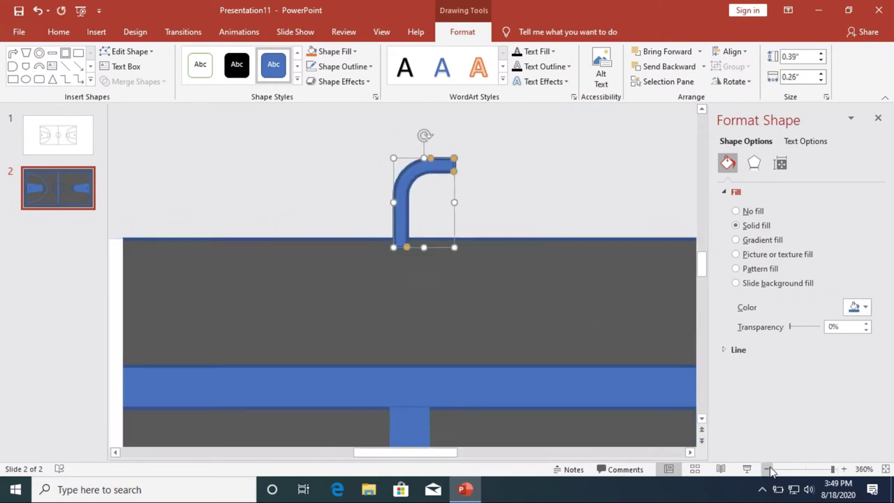
left_click_drag(836, 468, 801, 468)
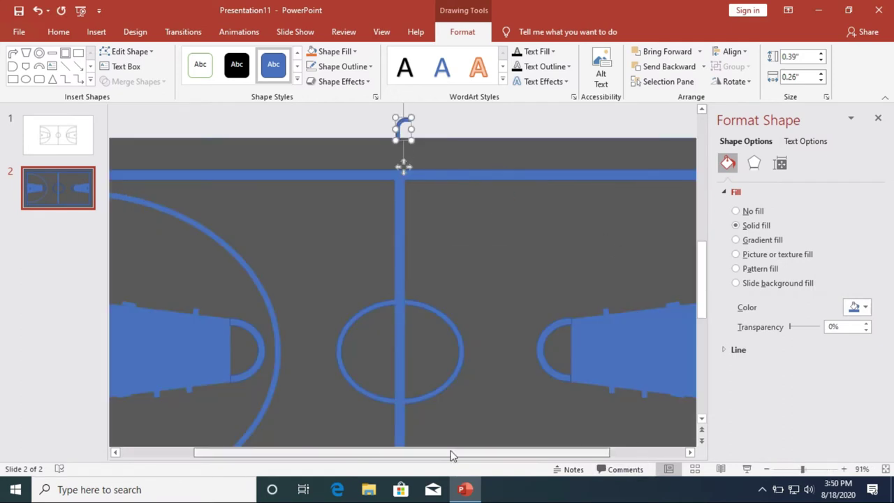
scroll(504, 222, "down", 4)
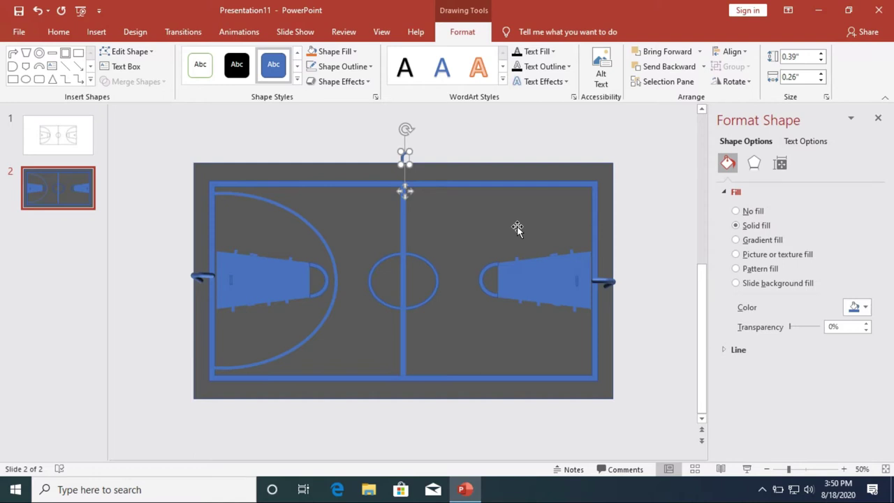
Give the elbow top and bottom bevels and raise its Y rotation to 75°
left_click(753, 162)
scroll(806, 325, "down", 3)
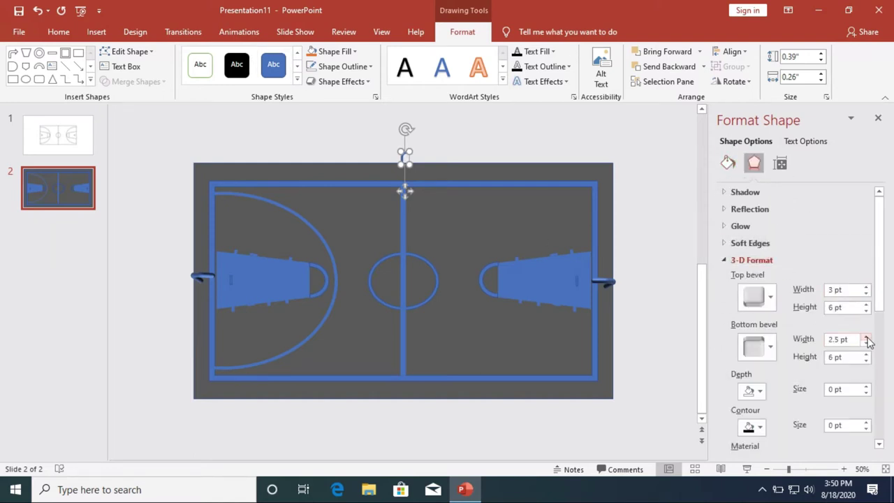
scroll(623, 290, "up", 10)
scroll(787, 340, "down", 5)
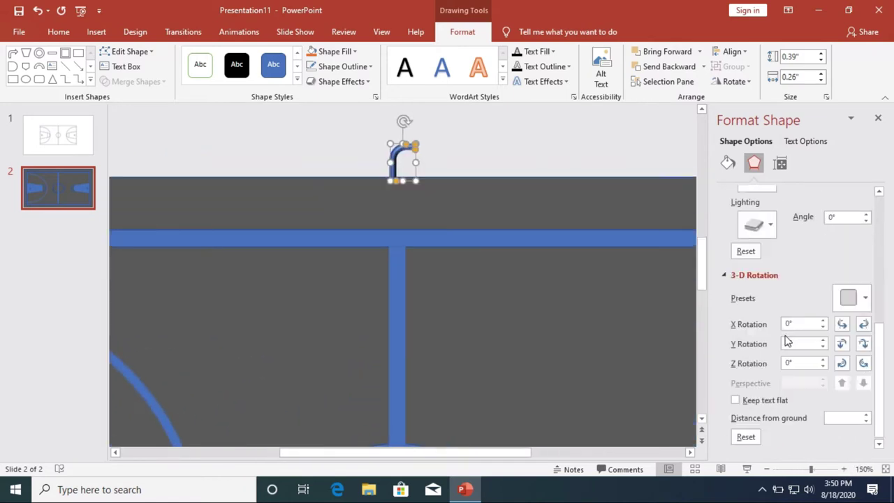
left_click(830, 476)
left_click(841, 343)
left_click(841, 343)
left_click(842, 344)
left_click(841, 344)
left_click(841, 344)
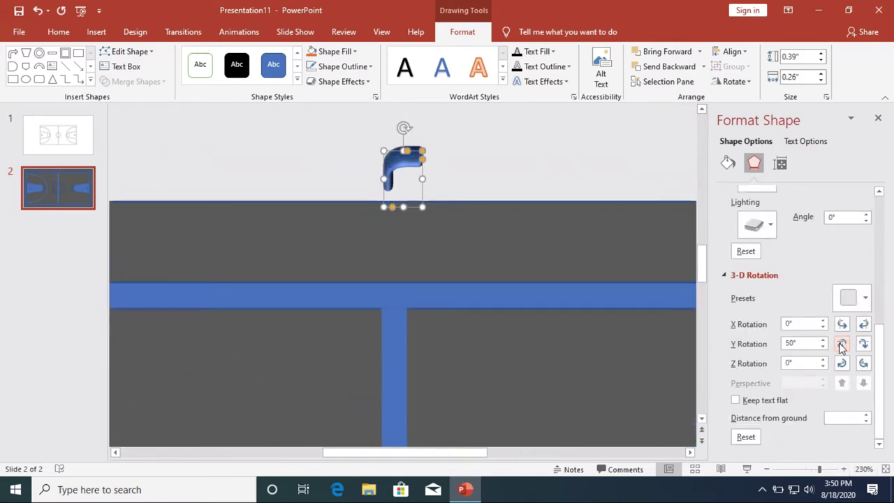
left_click(841, 344)
left_click(841, 344)
left_click(885, 468)
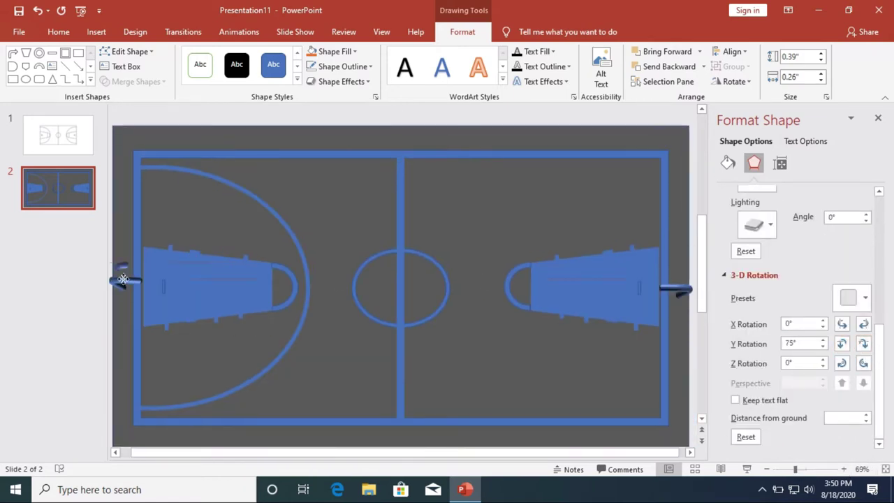
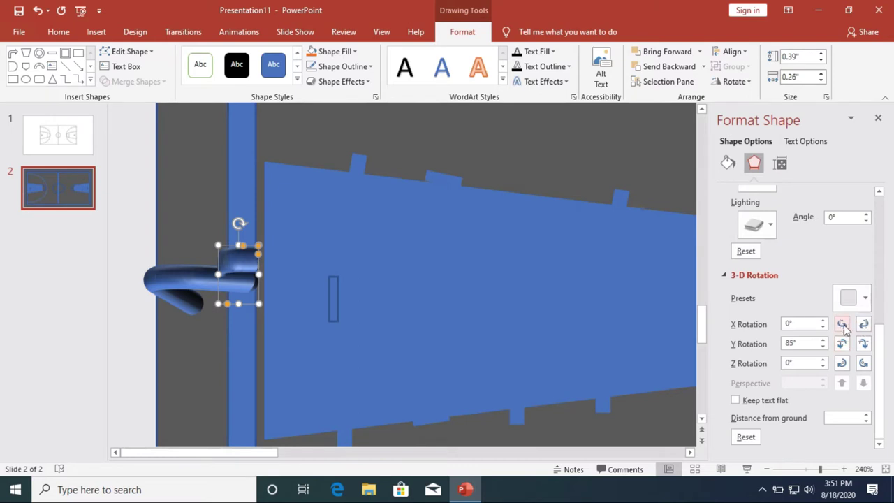
Lower the left rim's Z rotation to 39.9°, shift it slightly down-left and stretch it taller
left_click(839, 364)
left_click_drag(264, 274, 255, 285)
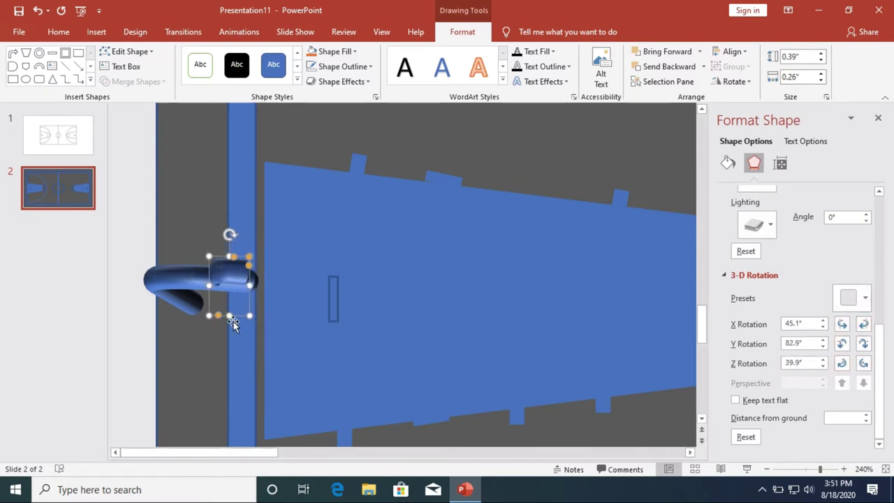
left_click_drag(229, 256, 226, 245)
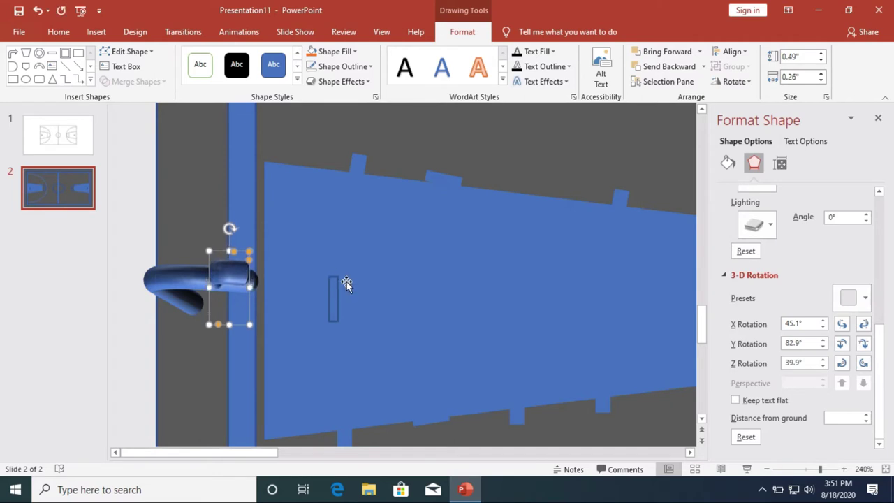
key("ctrl+Down")
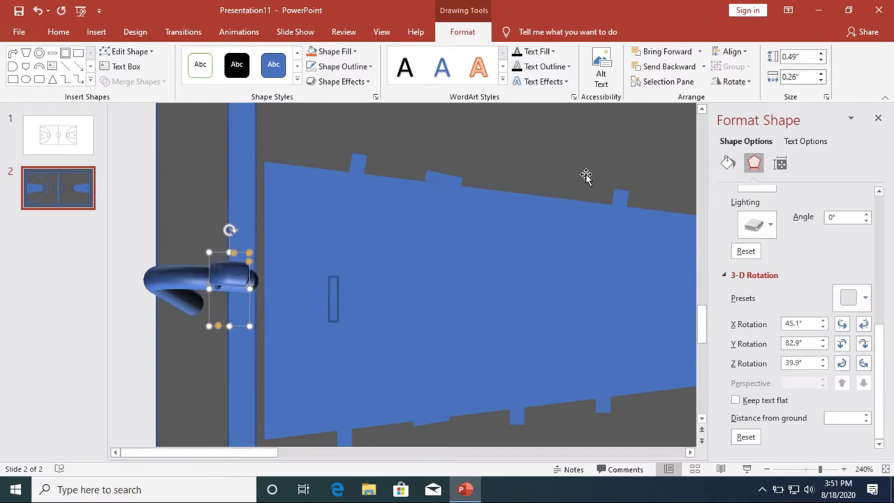
Select the right-end rim, nudge it left onto the strip, and flip it horizontally
left_click(766, 469)
left_click(767, 469)
left_click(319, 266)
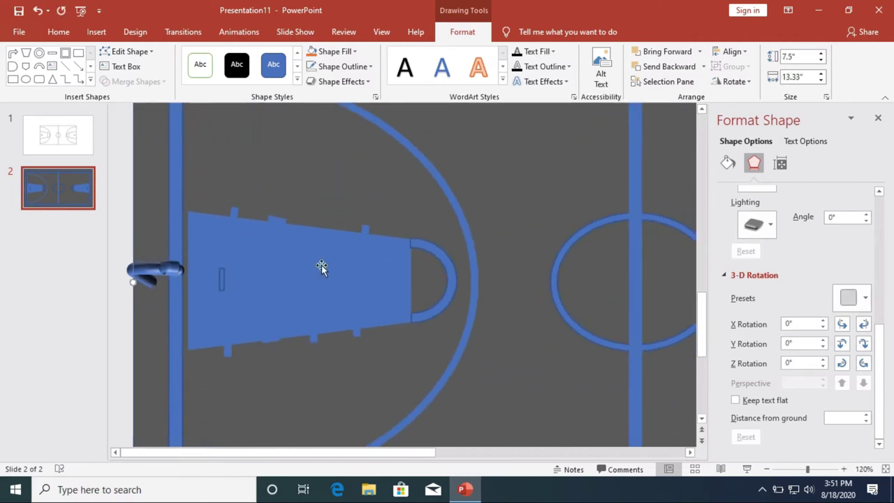
left_click(765, 469)
left_click(171, 280)
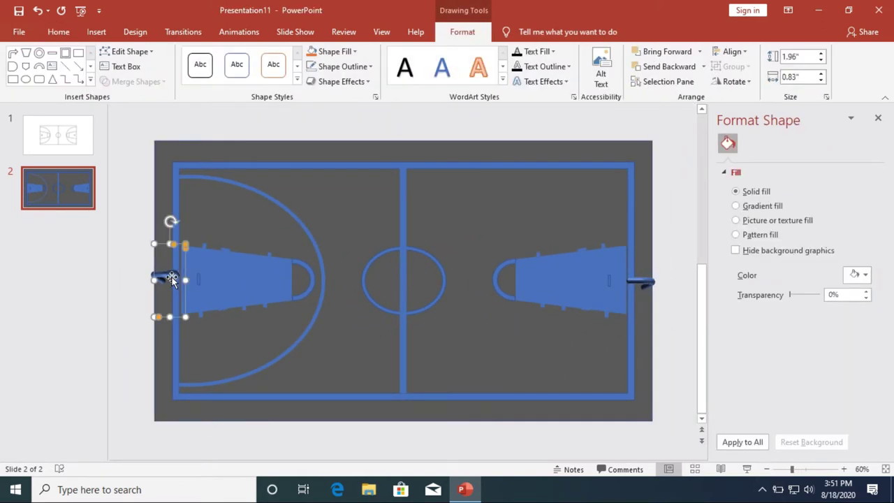
left_click_drag(179, 318, 649, 318)
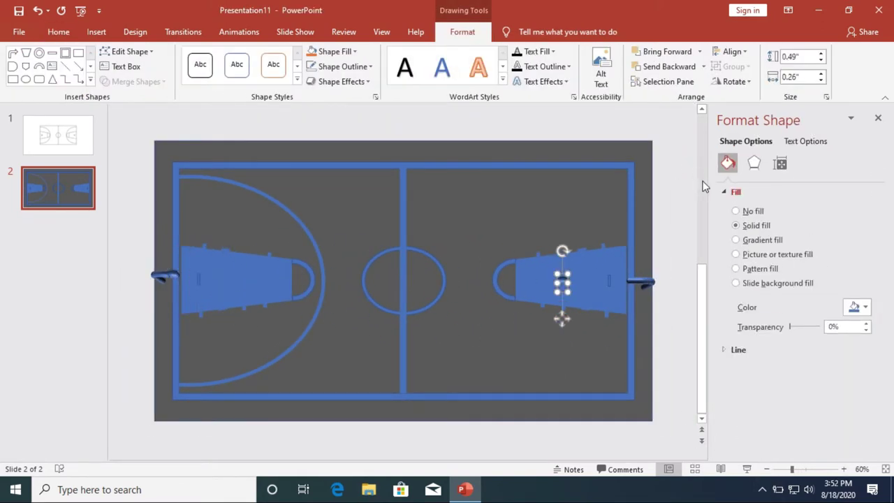
left_click(831, 468)
key("Left")
key("Left")
key("Left")
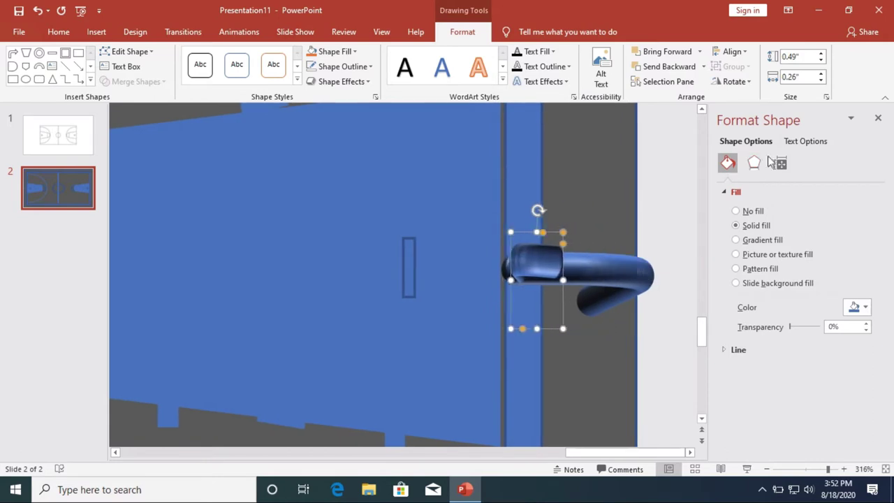
left_click(736, 81)
left_click(751, 144)
Set the right rim's 3-D rotation to X 42.4°, Y 83.2°, Z 42.2° to match the left
left_click(753, 164)
scroll(864, 342, "down", 5)
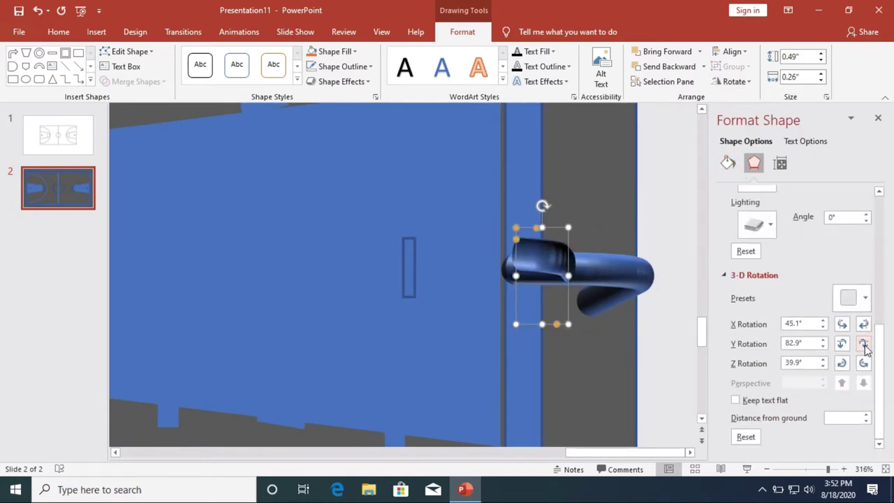
left_click(863, 323)
left_click(841, 323)
left_click(863, 323)
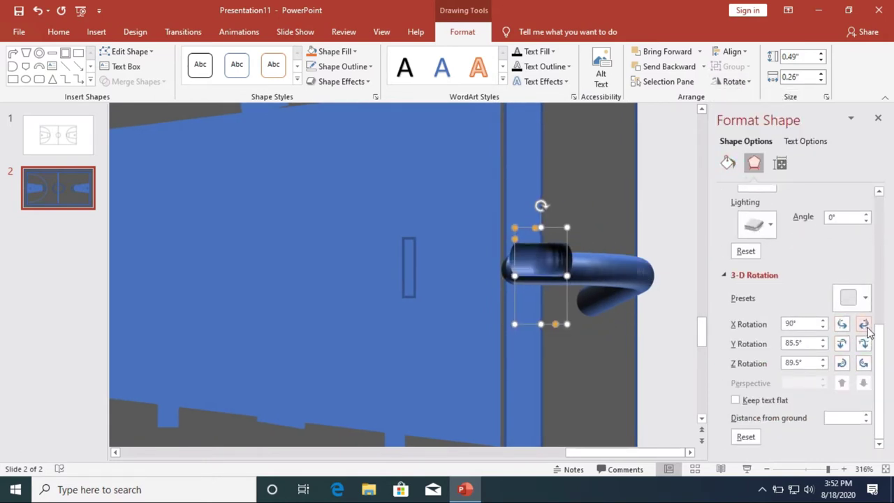
left_click(858, 339)
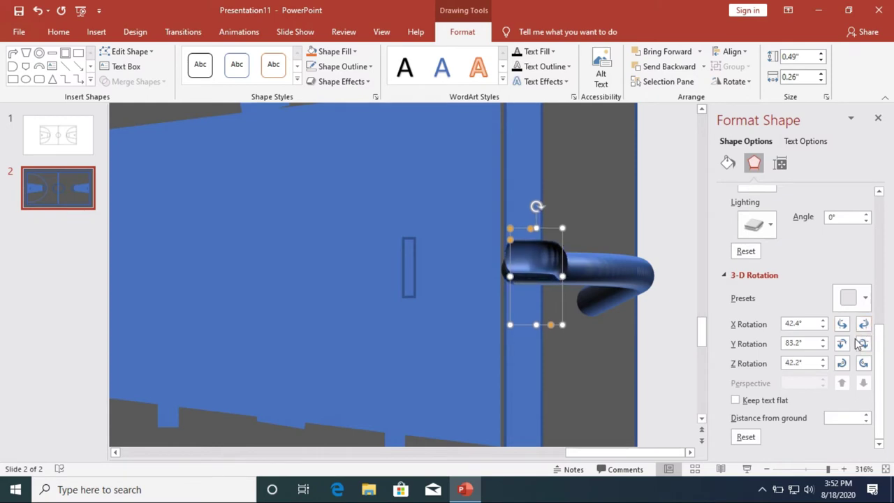
left_click(660, 321)
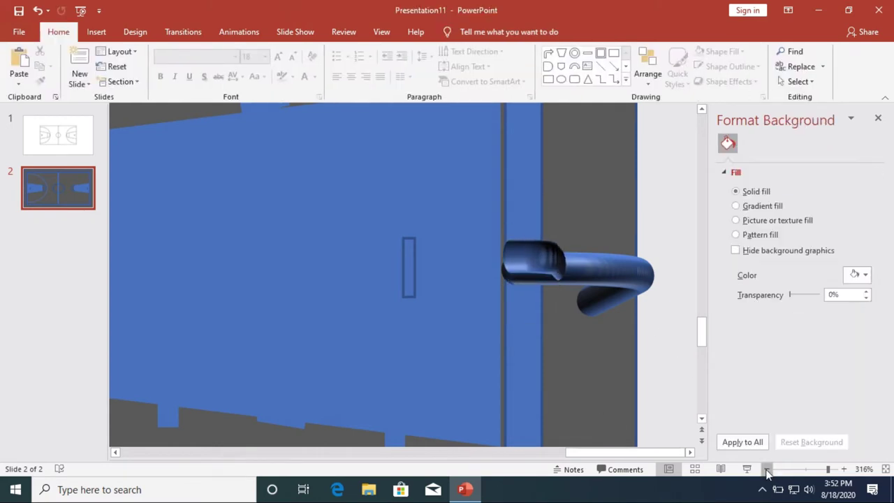
Draw a new rectangle near the top centre of the court
left_click(789, 469)
left_click(844, 468)
left_click(97, 31)
left_click(208, 73)
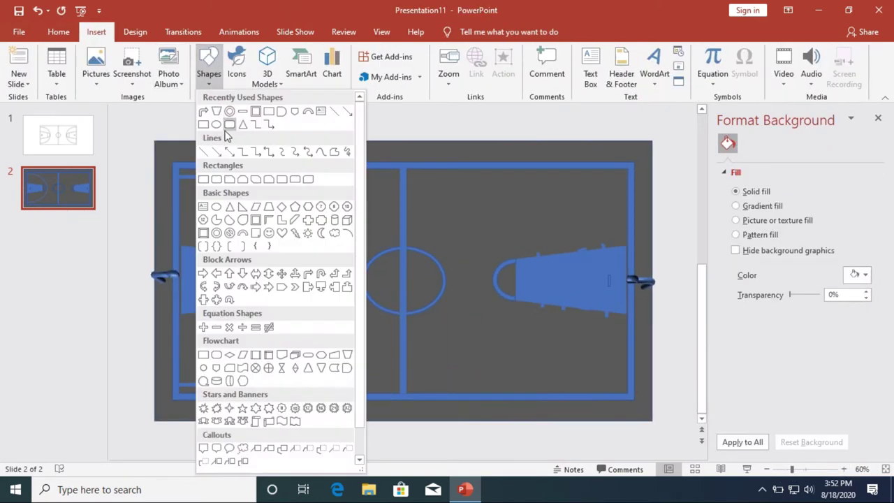
left_click(229, 126)
mouse_move(409, 128)
left_mouse_down()
mouse_move(444, 165)
mouse_move(481, 175)
left_mouse_up()
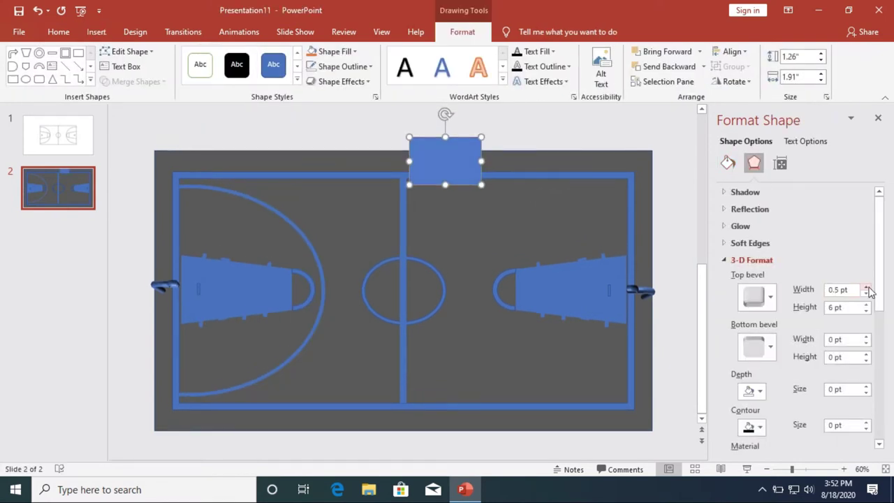
Bevel the rectangle, apply a 3-D rotation preset, and move it to the left basket
left_click(865, 337)
left_click(341, 81)
mouse_move(359, 278)
left_click(449, 248)
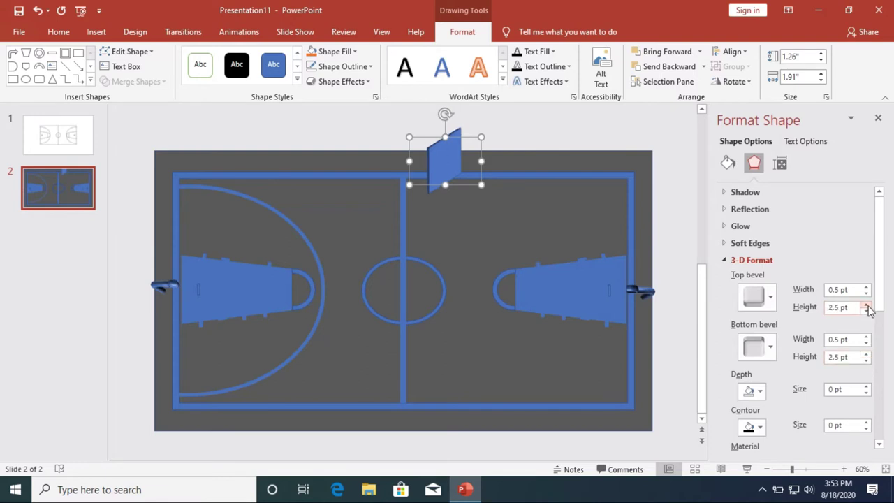
left_click_drag(454, 178, 178, 252)
scroll(808, 365, "down", 5)
scroll(843, 342, "down", 3)
Undo the backboard's tilt, then draw a small bevelled 3-D square and place it on the backboard
left_click(842, 344)
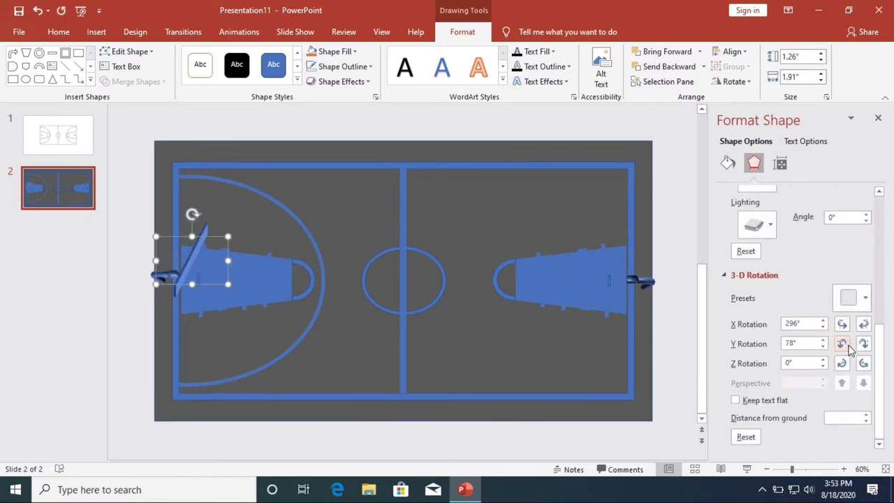
left_click(37, 11)
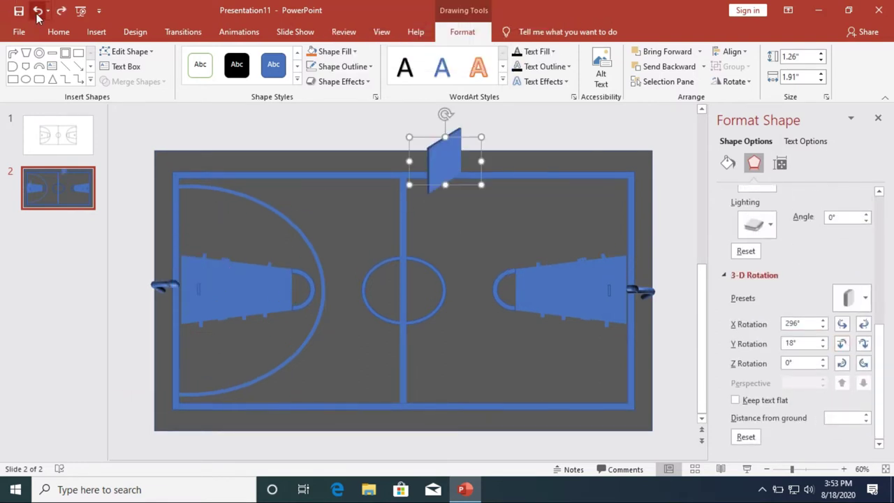
scroll(848, 381, "up", 5)
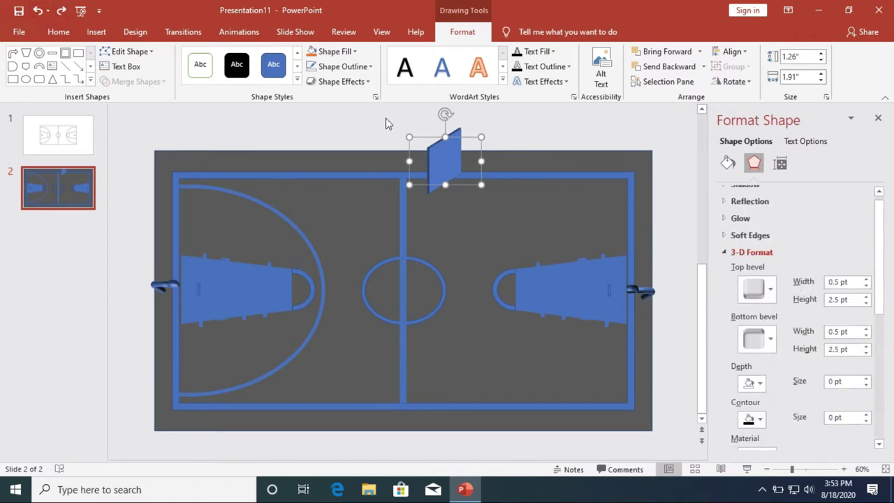
left_click(96, 32)
left_click(209, 80)
left_click(202, 114)
mouse_move(519, 207)
left_mouse_down()
mouse_move(543, 225)
mouse_move(526, 155)
left_mouse_up()
left_click(866, 297)
left_click(341, 81)
left_click(480, 266)
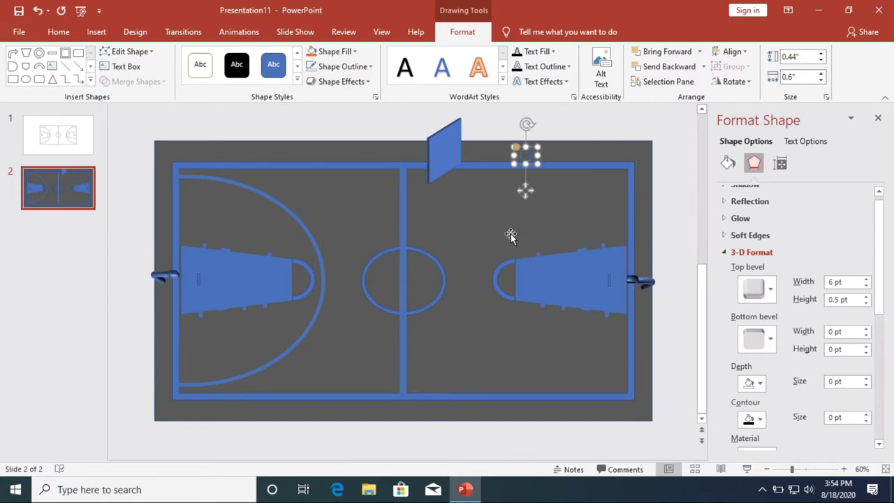
left_click_drag(525, 190, 443, 190)
Select the square and backboard together and group them
left_click(450, 166)
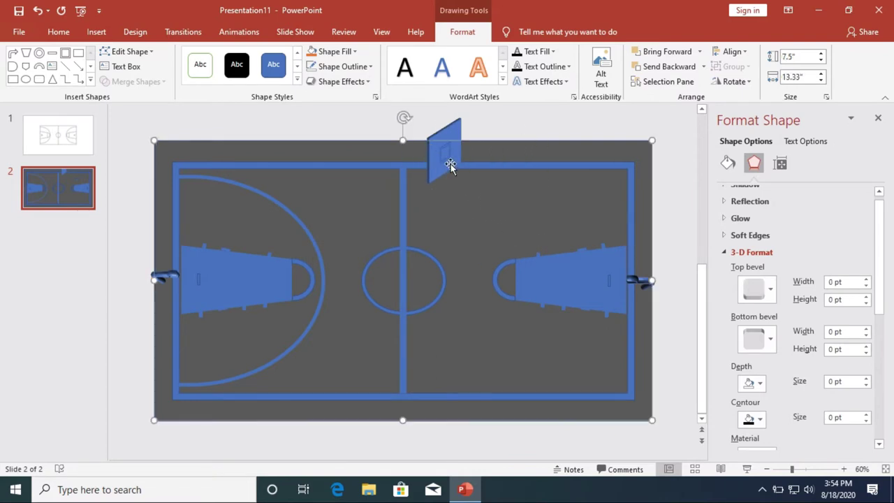
left_click(447, 171)
left_click(447, 171, "shift")
right_click(448, 171)
left_click(579, 245)
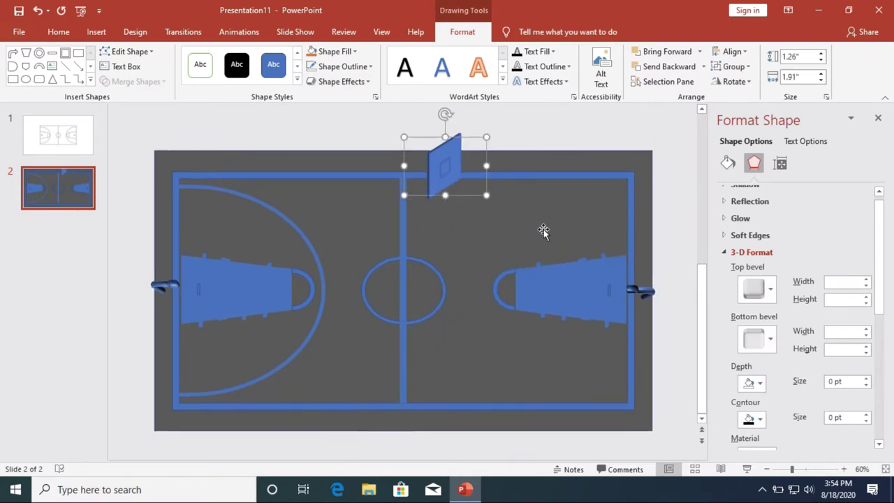
key("ctrl+z")
key("Escape")
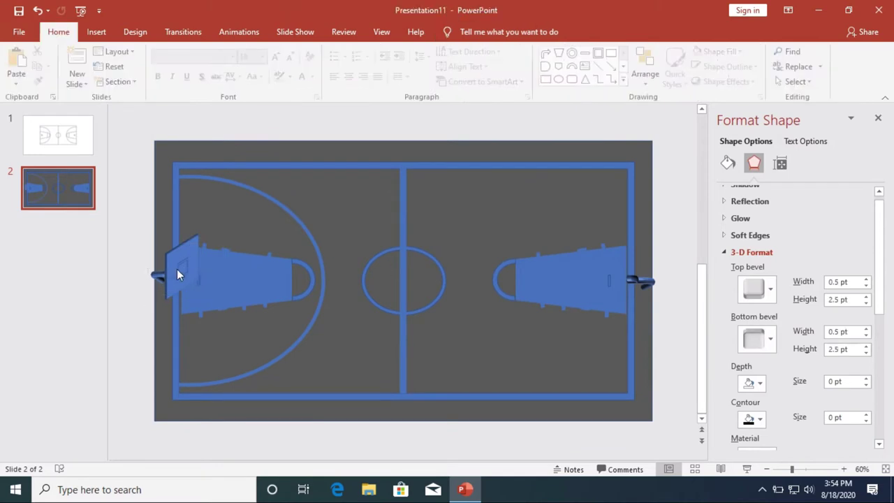
Fill the inner square of the backboard group orange
left_click(180, 274)
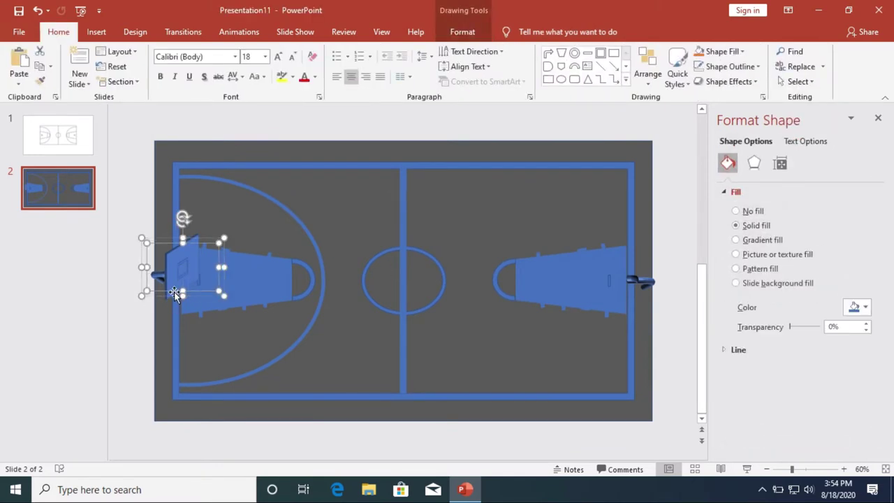
left_click(178, 295)
left_click(182, 276)
left_click(182, 276)
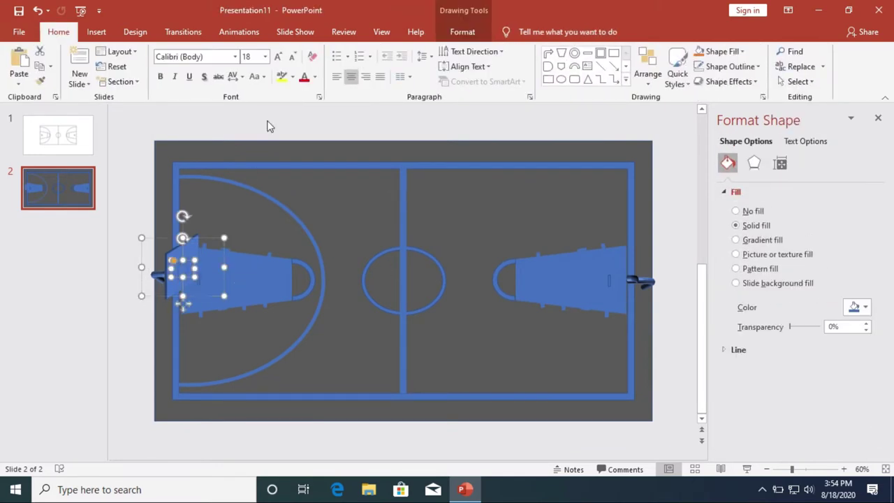
left_click(462, 32)
left_click(336, 52)
left_click(365, 81)
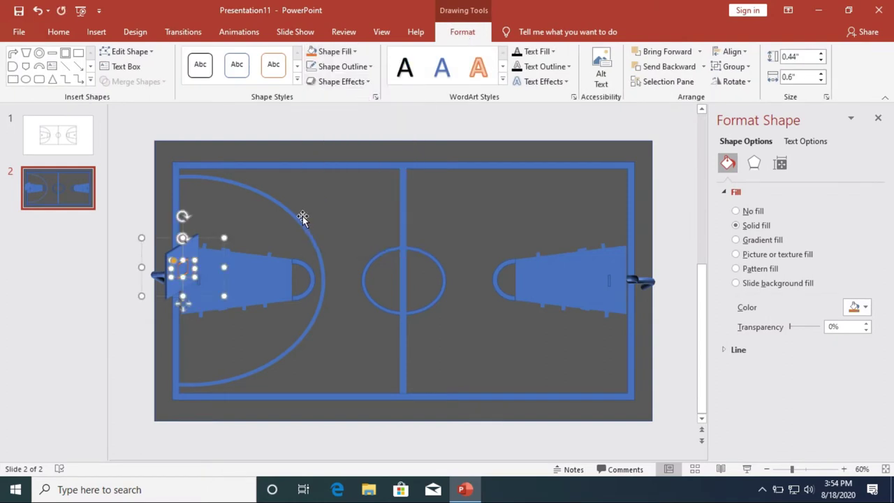
key("Escape")
Try X and Y 3-D rotation changes on the backboard group, undoing each
left_click(754, 162)
scroll(822, 294, "down", 3)
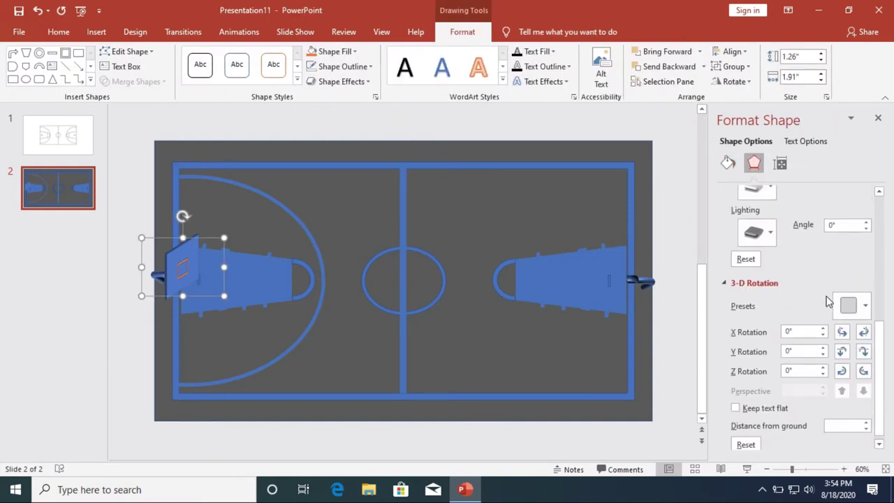
left_click(864, 325)
left_click(37, 11)
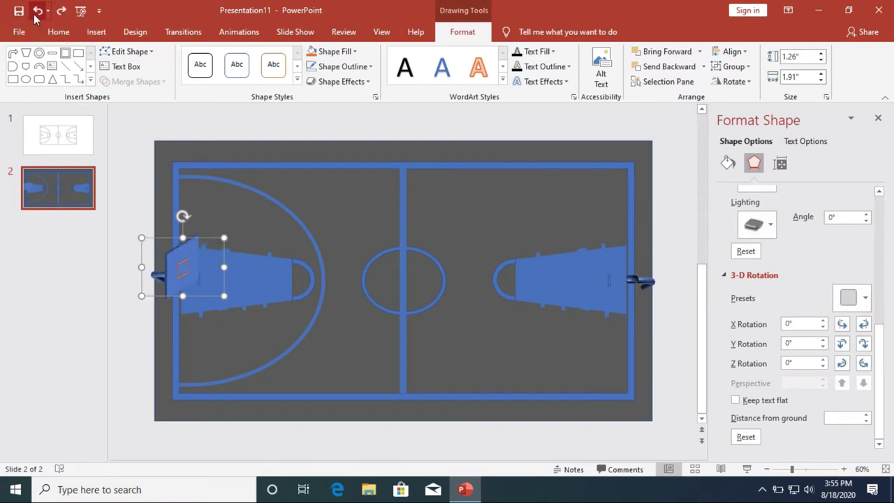
left_click(842, 343)
left_click(37, 10)
left_click(37, 11)
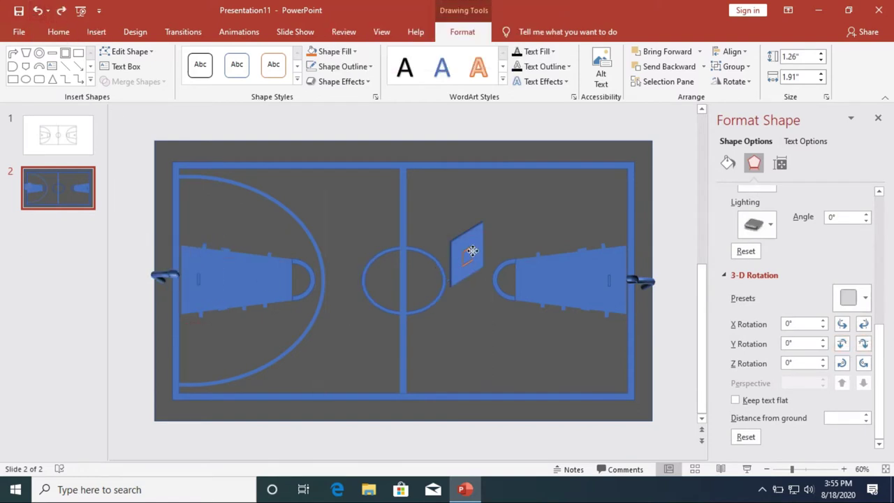
left_click(842, 343)
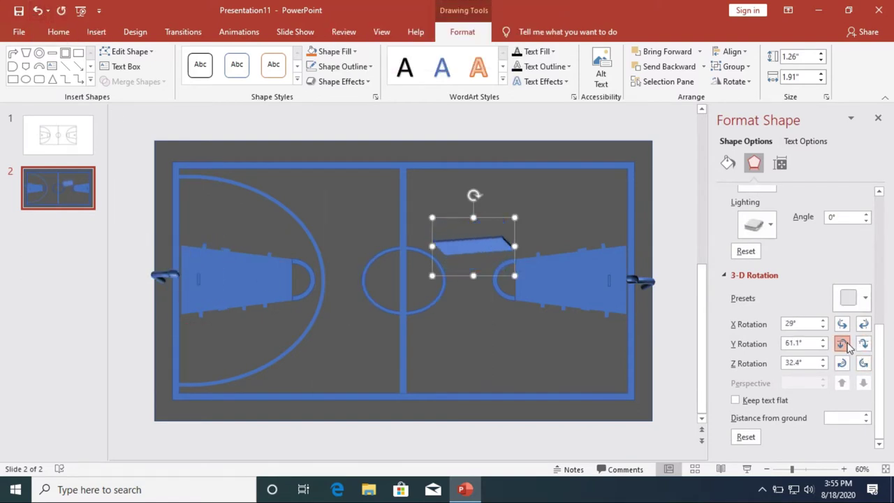
left_click(863, 343)
left_click(37, 11)
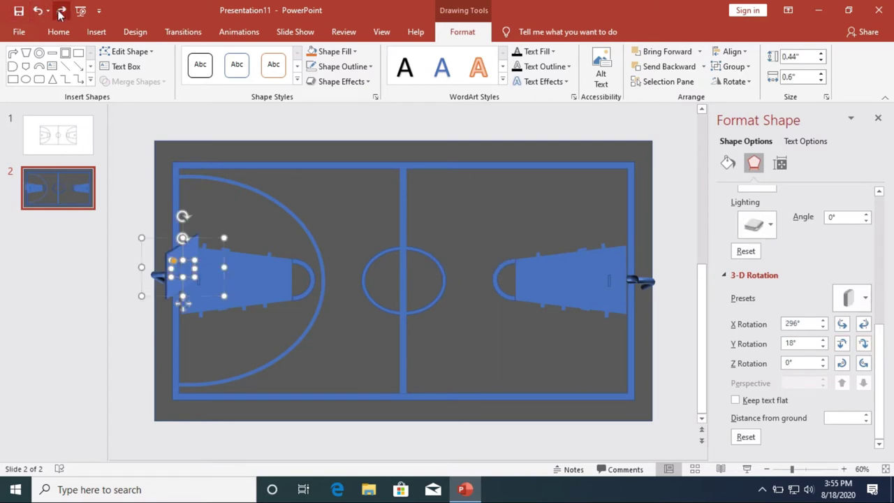
left_click(62, 10)
left_click(37, 10)
Try a parallel 3-D rotation preset on the piece, then undo it
left_click(341, 81)
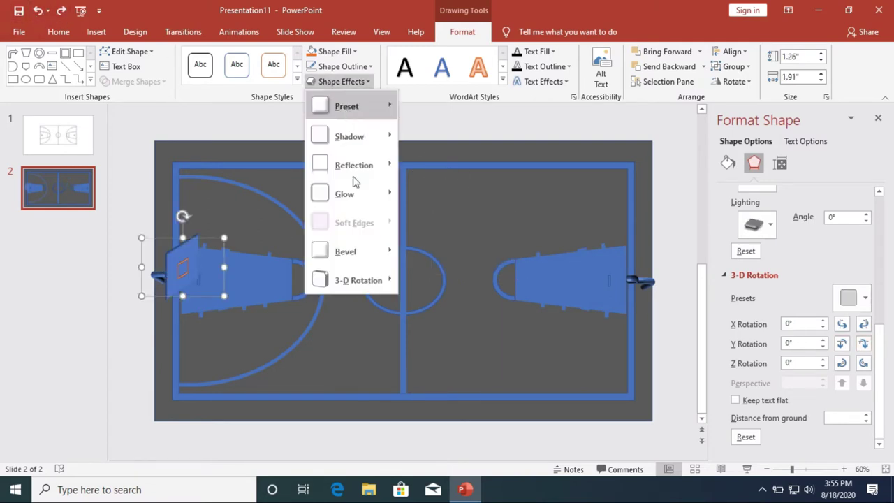
mouse_move(342, 281)
left_click(419, 183)
left_click(37, 11)
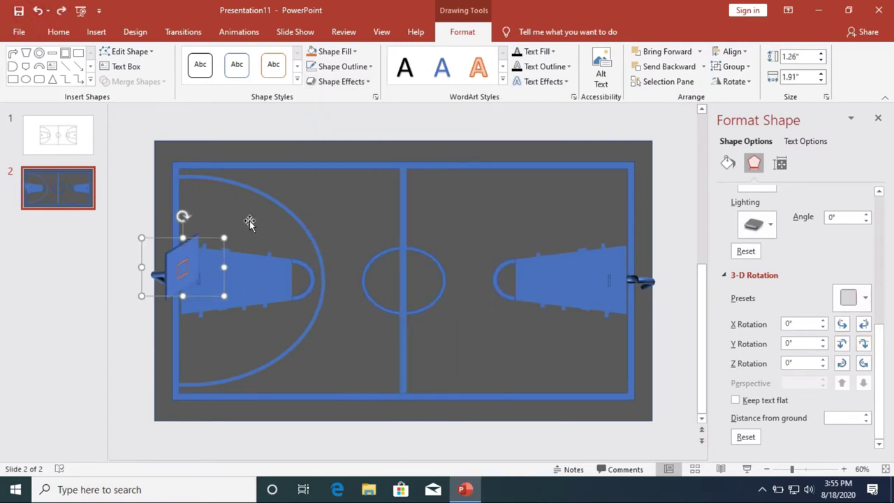
Restore the piece, turn it 15° on Z, and move it toward the centre circle
key("ctrl+y")
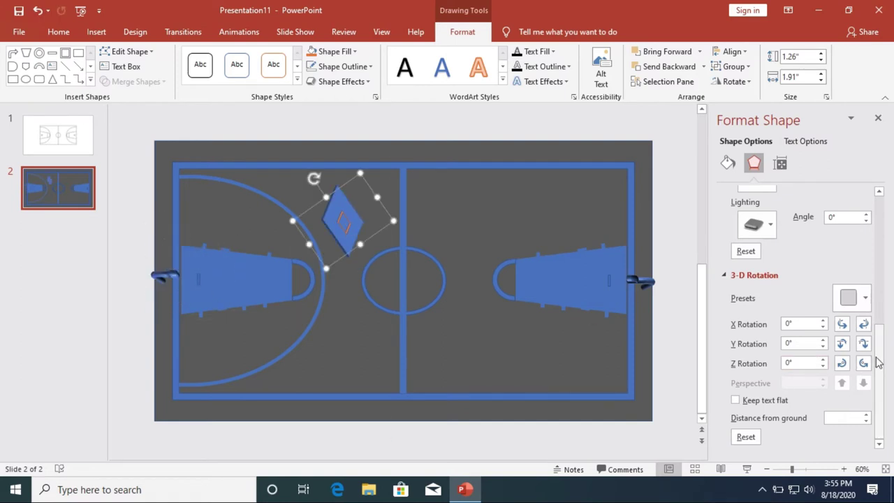
left_click(863, 363)
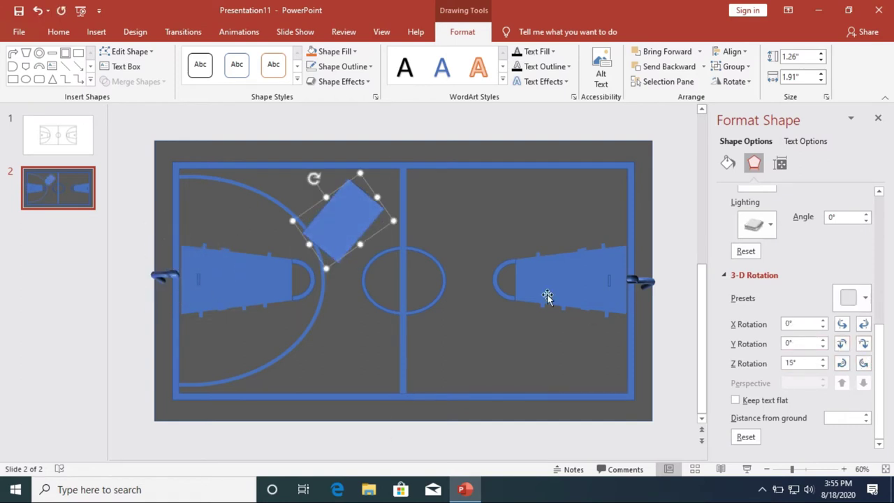
left_click_drag(336, 256, 391, 300)
Undo the piece's move and 15° turn, and revert a trial X-tilt change
right_click(392, 300)
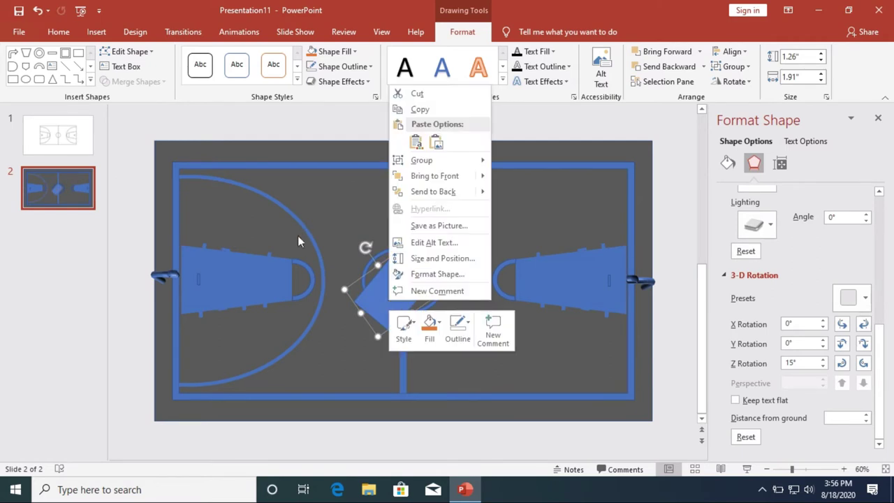
left_click(38, 10)
left_click(38, 11)
left_click(824, 326)
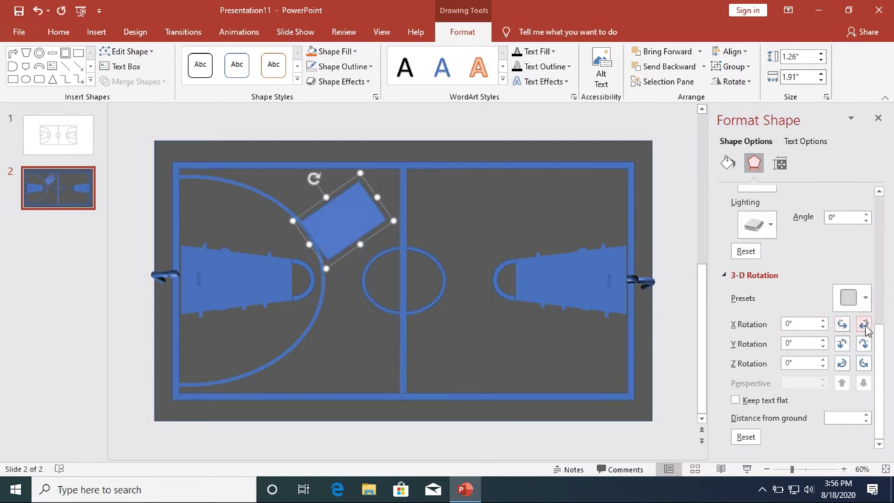
left_click(38, 11)
Paste the tilted rim piece and raise its Y rotation to stand nearly edge-on (X 282.4°, Y 82.7°, Z 341.8°)
right_click(327, 226)
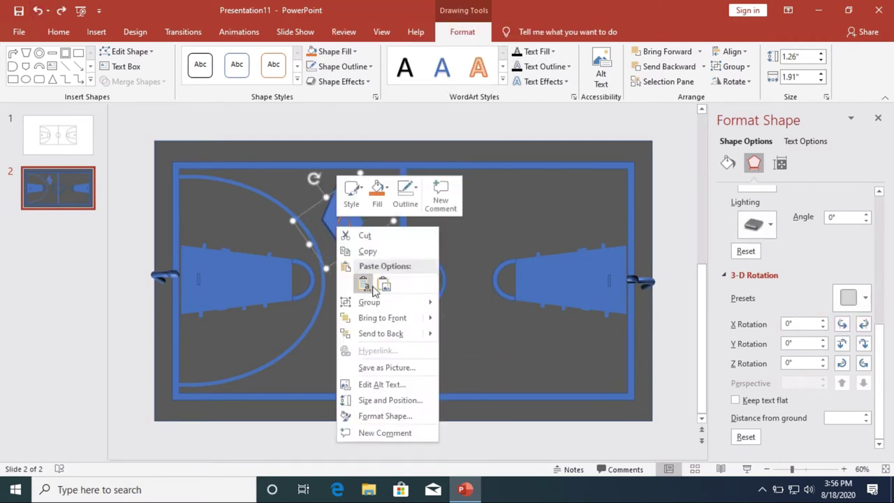
mouse_move(358, 301)
left_click(473, 336)
left_click(841, 344)
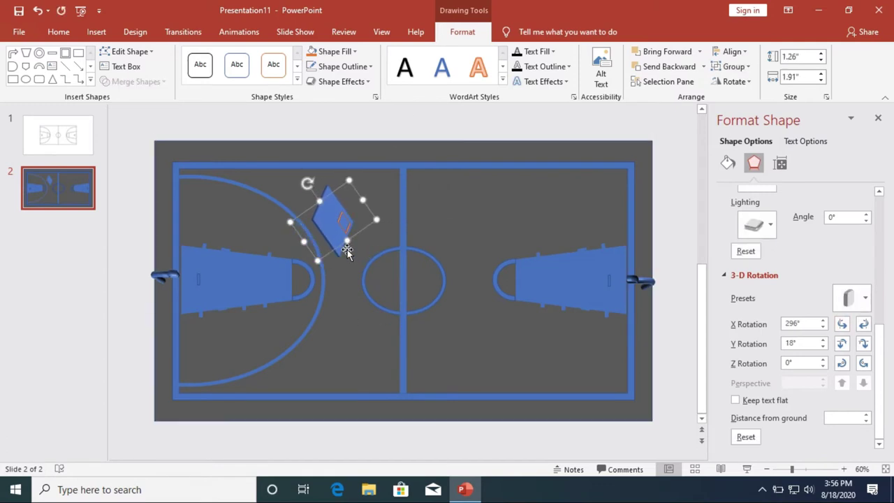
left_click(842, 345)
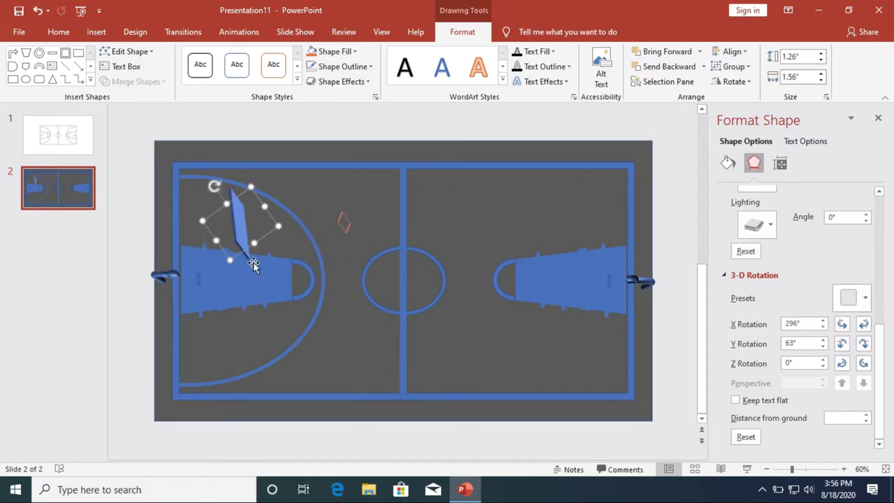
left_click(841, 344)
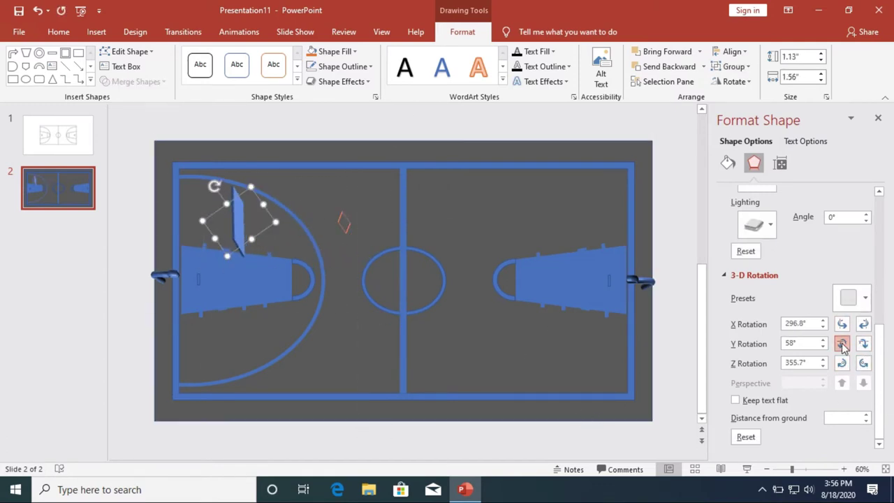
left_click(842, 343)
Bring the left key forward, then bring the rim piece in front of it
right_click(179, 279)
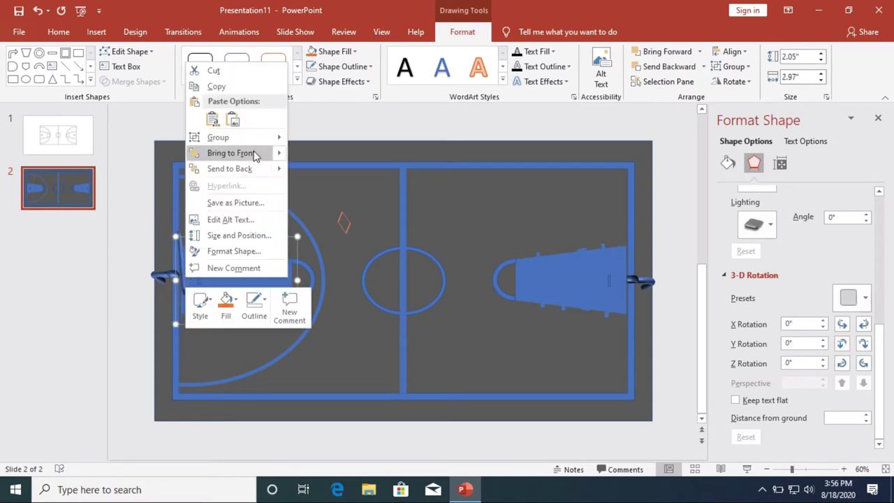
left_click(255, 151)
right_click(181, 287)
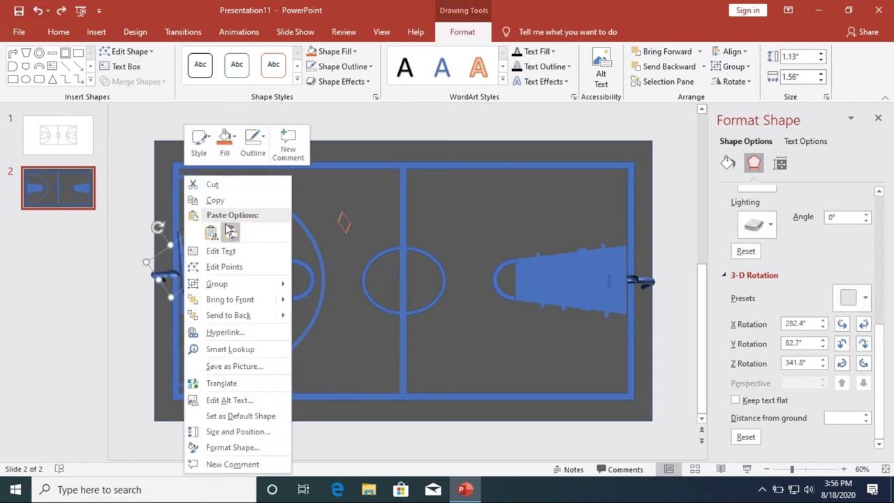
left_click(235, 300)
Align the rim to the slide's left edge and centre it vertically
left_click(731, 51)
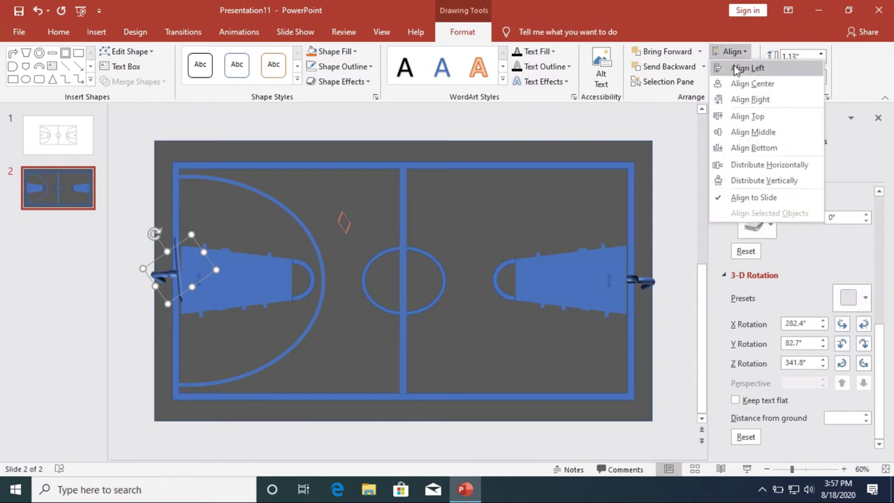
left_click(740, 66)
left_click(732, 51)
left_click(744, 136)
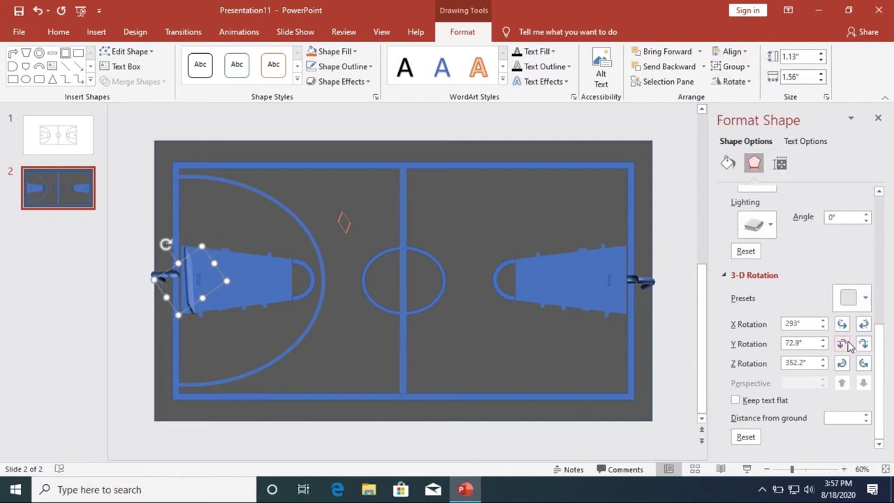
Nudge the rim's X and Z rotation, and undo a free rotation drag
left_click(842, 324)
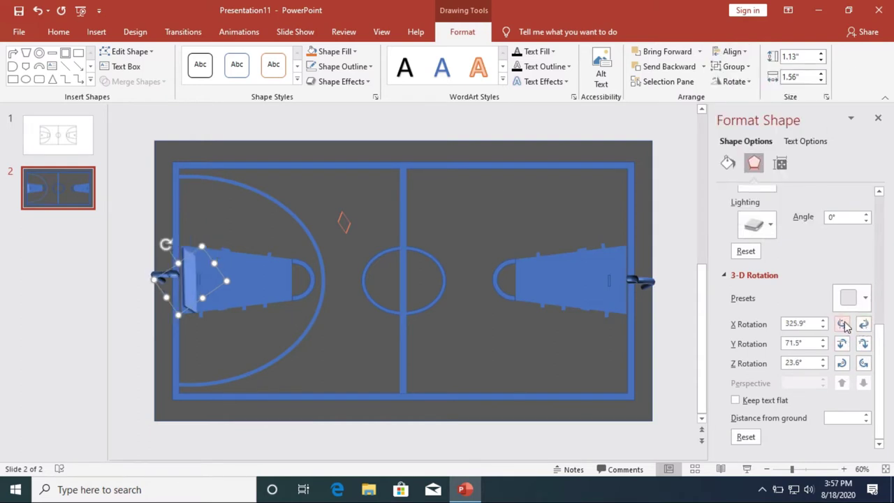
left_click(864, 363)
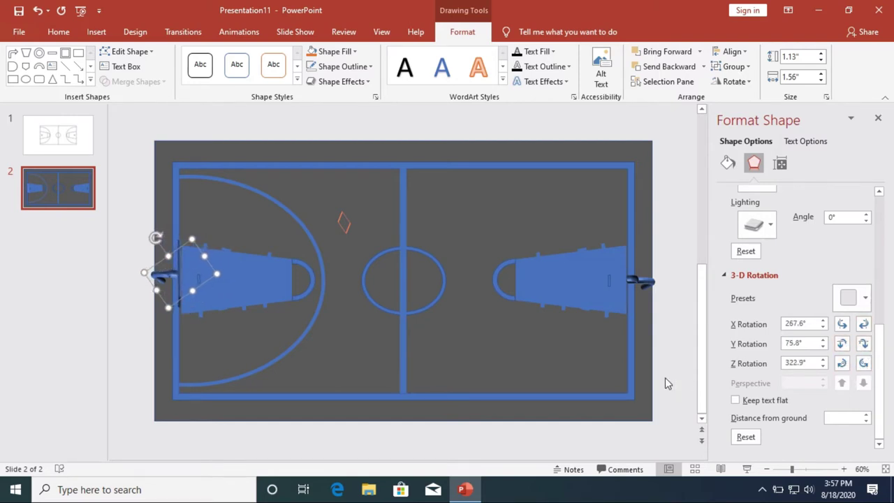
left_click(843, 324)
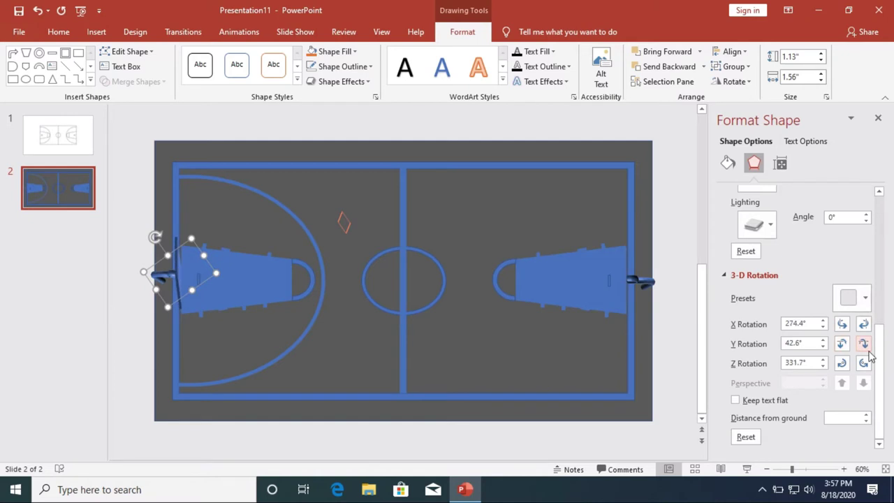
left_click_drag(155, 237, 149, 243)
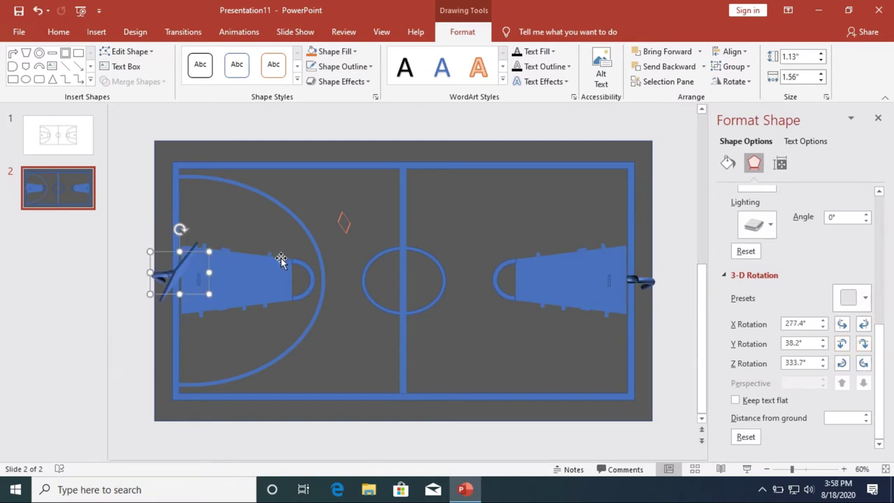
key("ctrl+z")
Apply the Off Axis 1 Right preset and tune rotation to X 292.8°, Y 84°, Z 20°
left_click(341, 81)
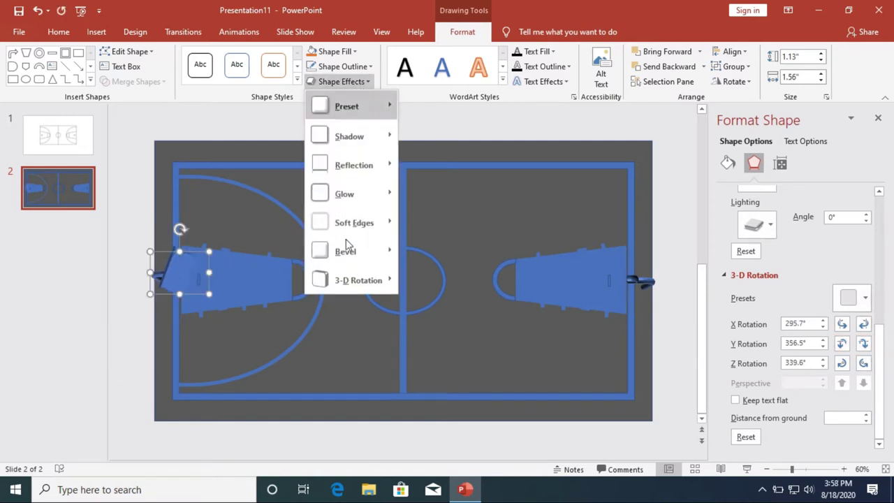
mouse_move(349, 279)
left_click(463, 219)
left_click(841, 343)
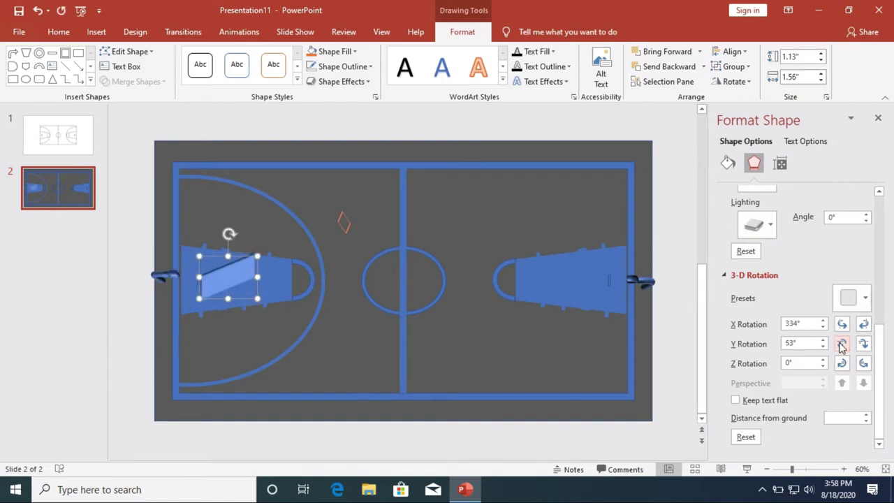
left_click(863, 343)
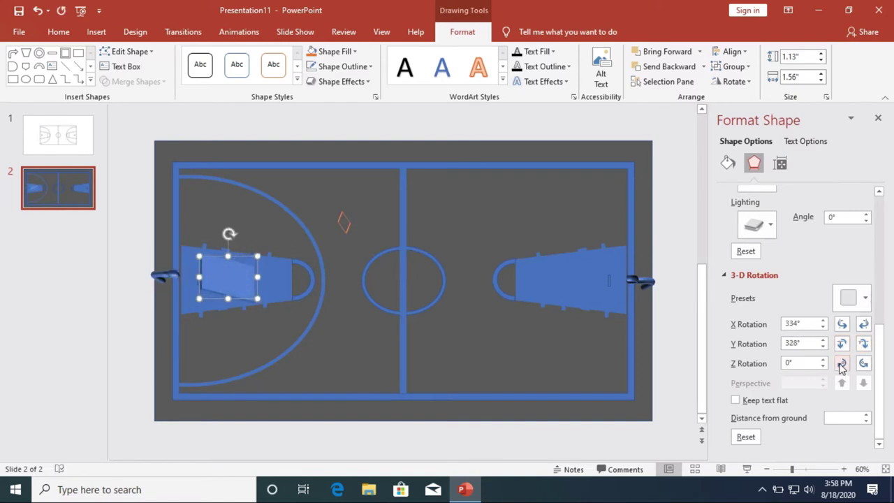
left_click(843, 325)
left_click(842, 363)
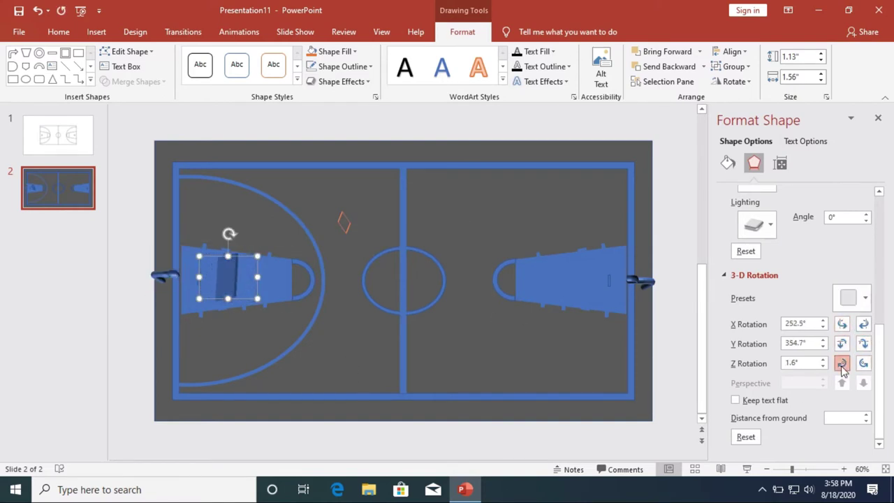
left_click(842, 344)
left_click(842, 343)
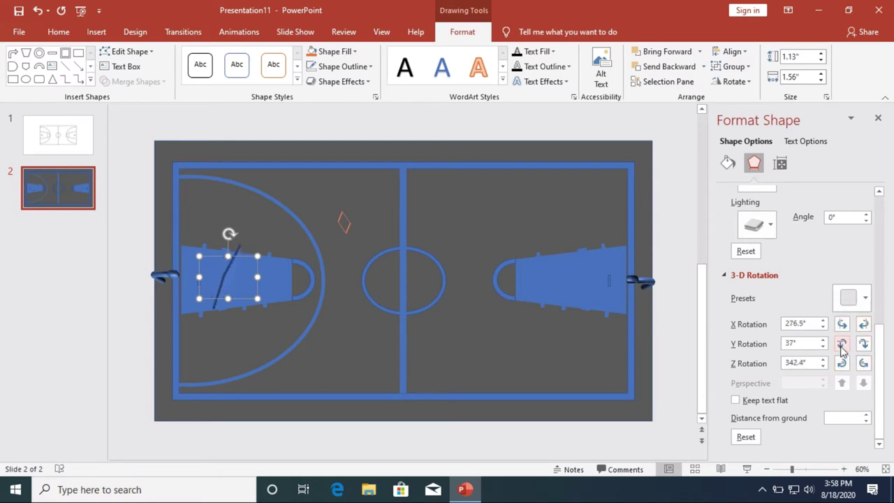
left_click(863, 344)
left_click(863, 343)
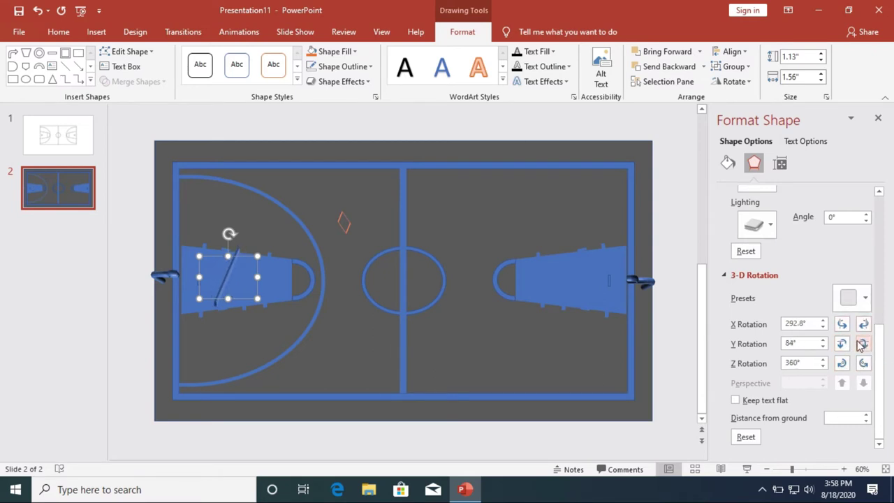
left_click(863, 363)
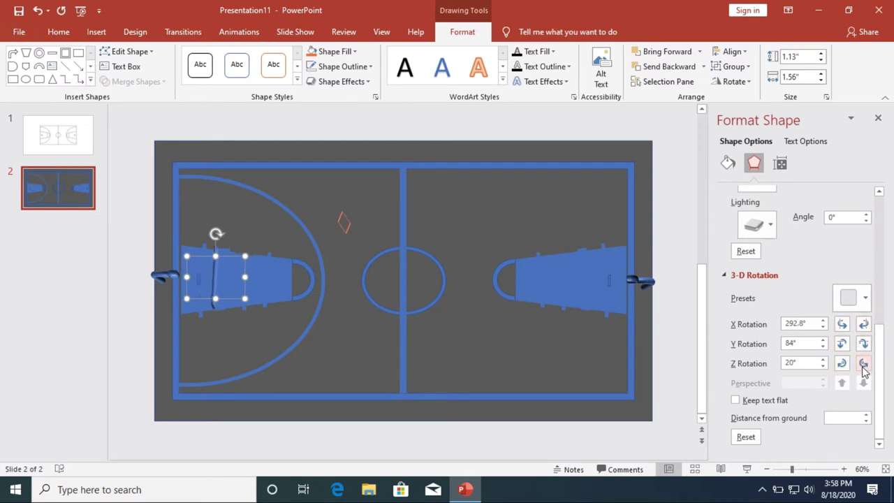
left_click(833, 468)
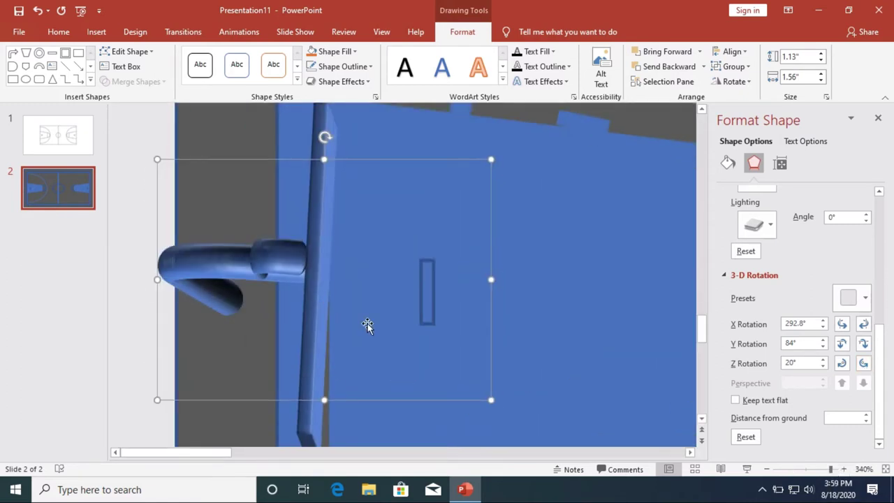
Zoom out, select the hoop's handle piece and nudge it up and left
left_click(766, 468)
left_click(766, 469)
left_click(766, 468)
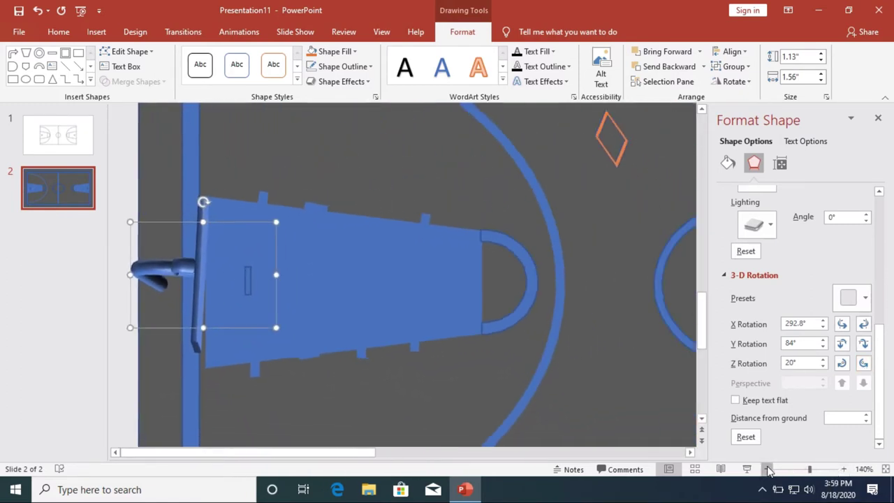
key("ctrl+z")
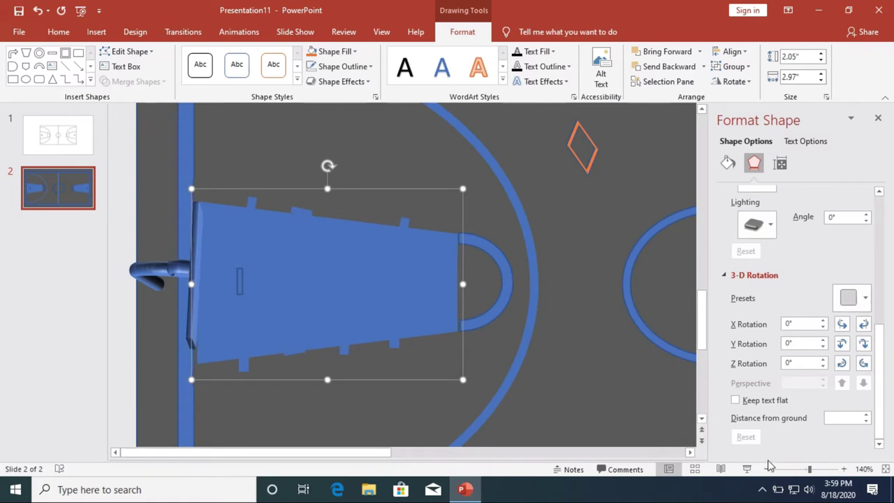
key("ctrl+z")
left_click(766, 469)
left_click(172, 313)
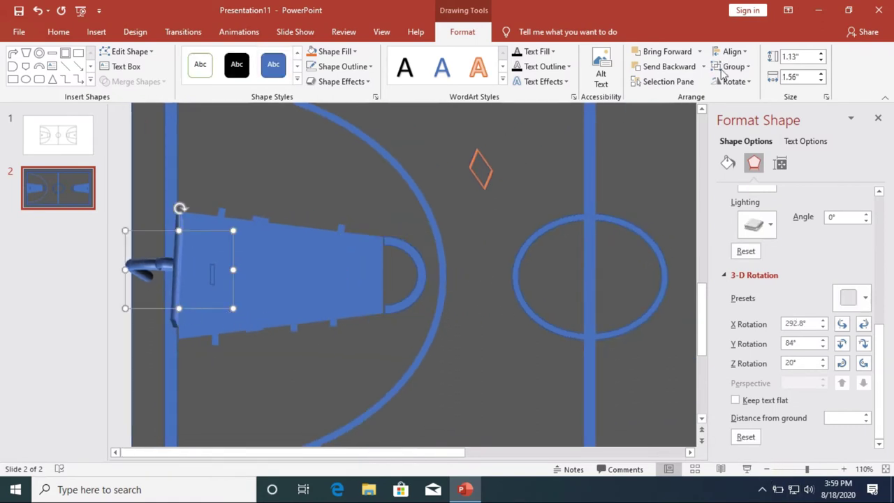
left_click(731, 51)
left_click(773, 145)
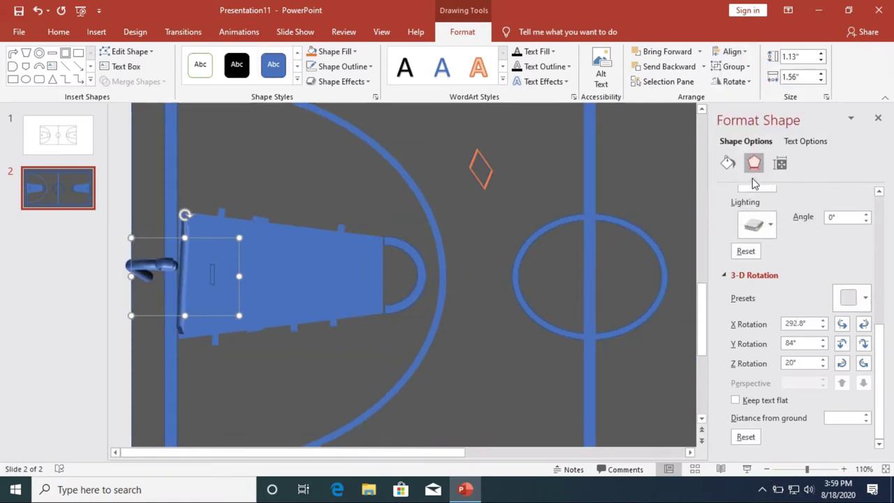
key("Up")
key("Up")
key("Up")
key("Up")
key("Left")
key("Left")
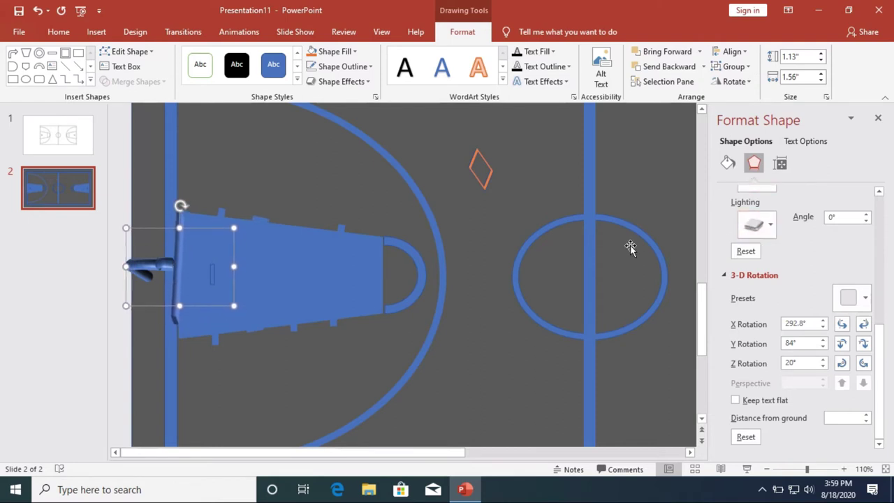
Set the handle's Z Rotation to 76° and nudge it down slightly
left_click(863, 363)
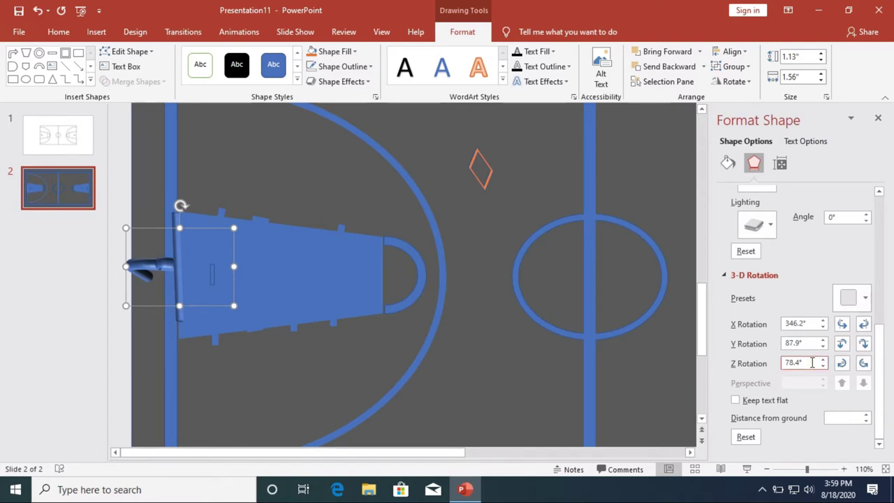
type("78")
key("BackSpace")
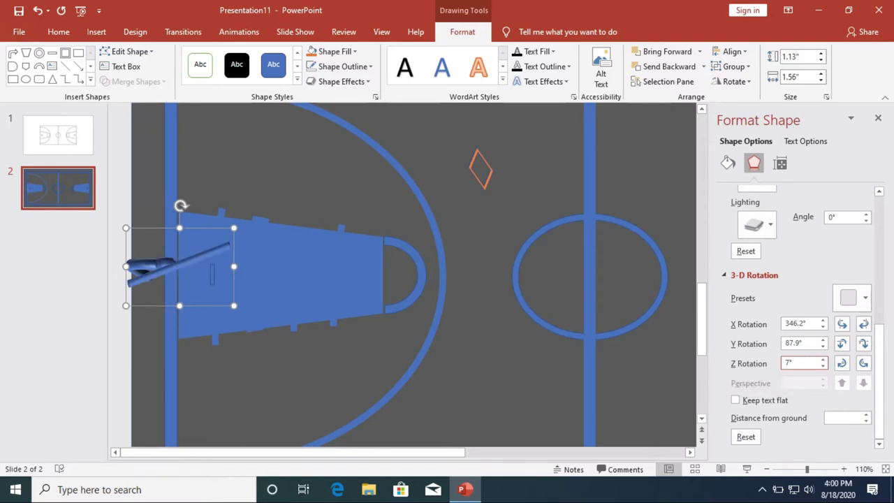
type("76")
key("Return")
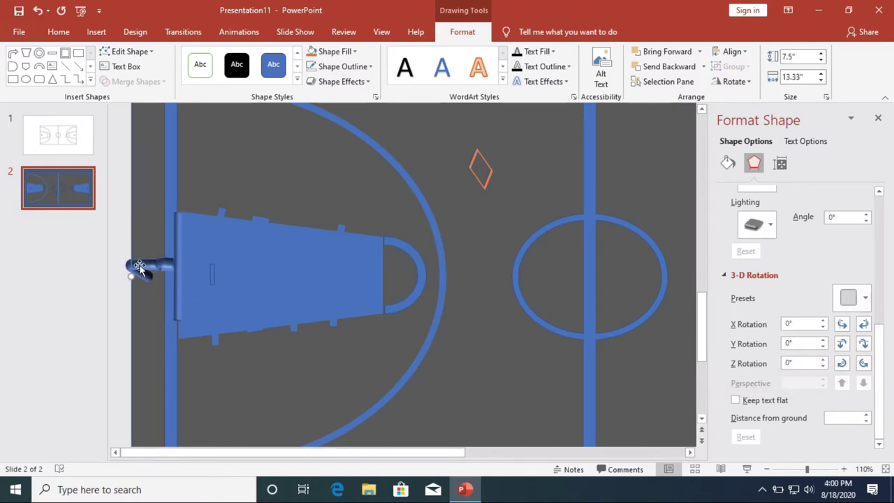
key("ctrl+Down")
key("ctrl+Down")
key("ctrl+Down")
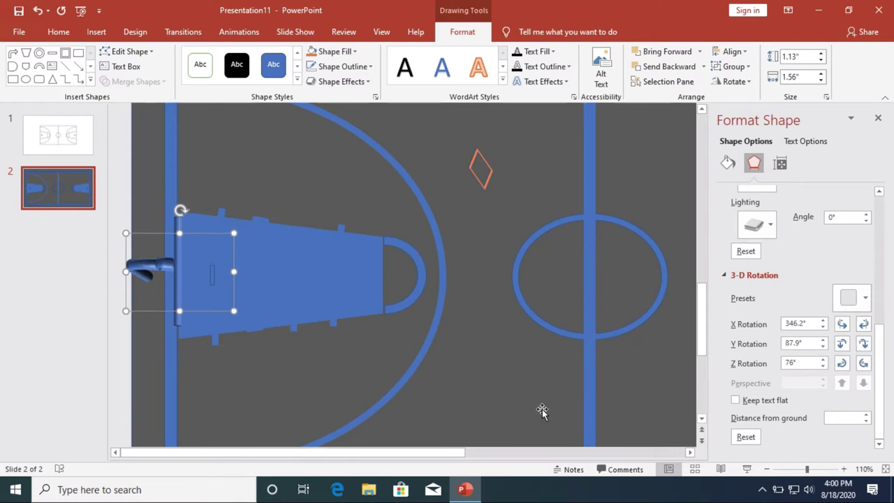
key("ctrl+Down")
key("ctrl+Down")
Check the handle's appearance, then select the orange diamond
left_click(125, 293)
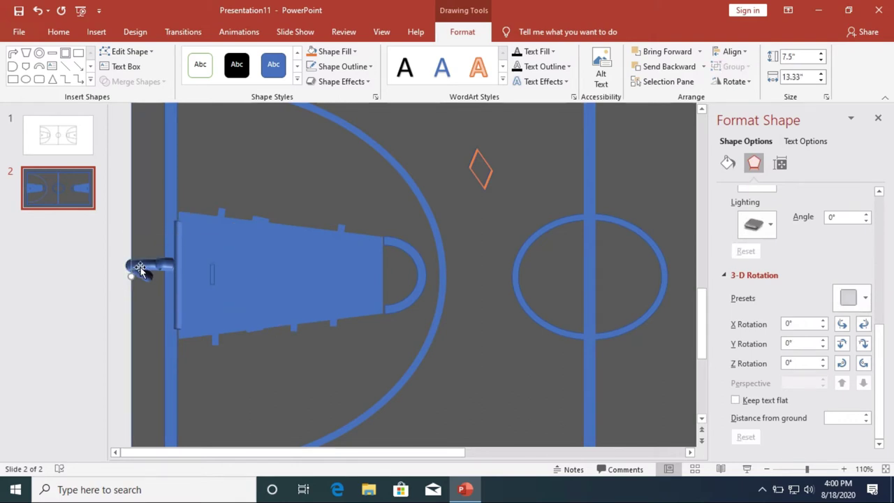
left_click(139, 269)
right_click(166, 269)
key("Escape")
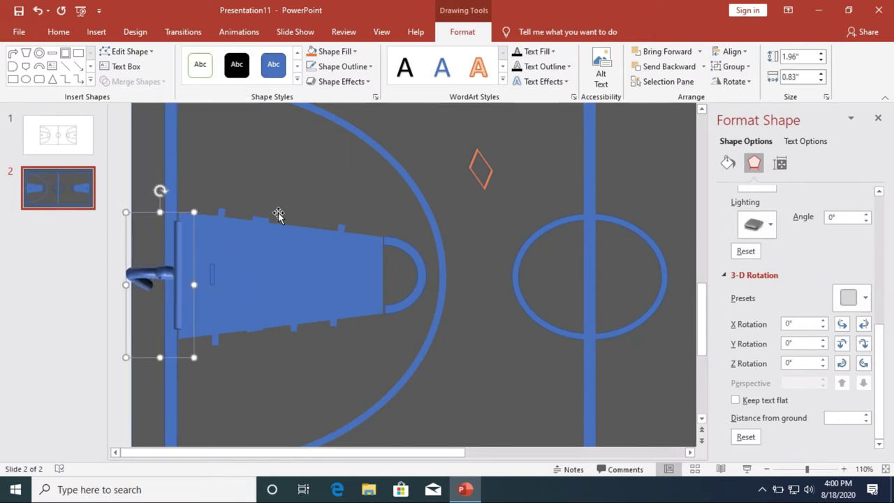
left_click(494, 393)
left_click(191, 289)
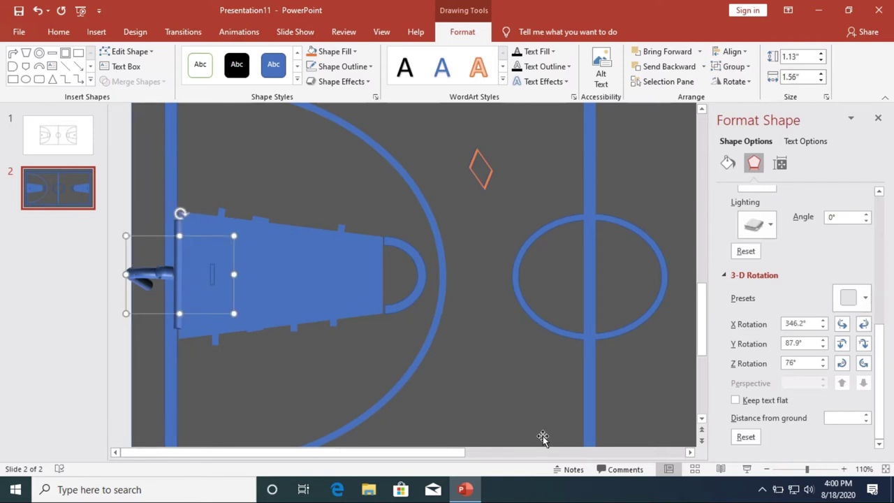
left_click(291, 292)
left_click(481, 171)
Move the orange diamond beside the hoop, group it with the handle, and zoom in
left_click_drag(508, 196, 178, 312)
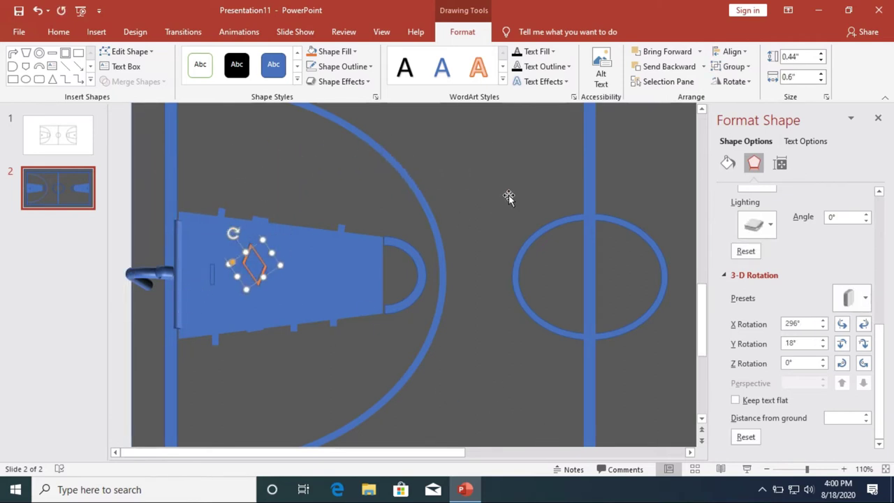
left_click(180, 309, "shift")
key("ctrl+g")
left_click(843, 469)
left_click(843, 469)
left_click(842, 469)
scroll(289, 335, "up", 9, "ctrl")
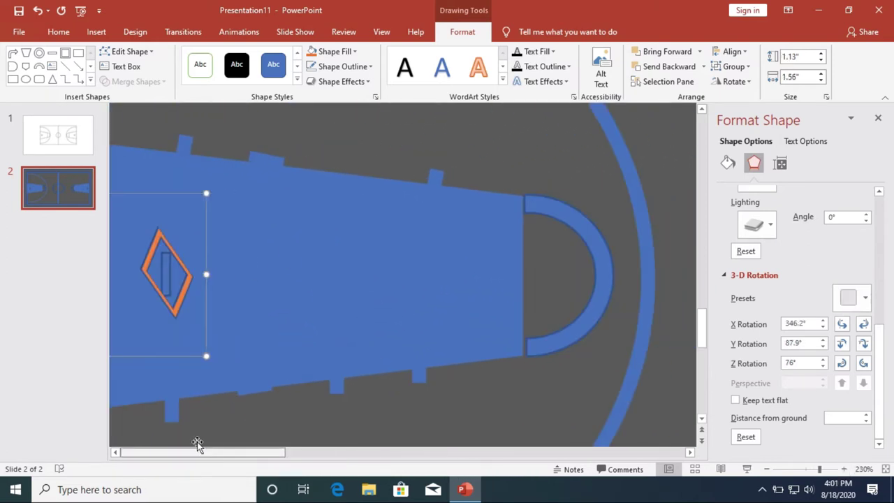
Turn the diamond edge-on with 3-D rotation X 274°, Y 76.6°, Z 328.5°
left_click(333, 307)
left_click(348, 66)
left_click(619, 157)
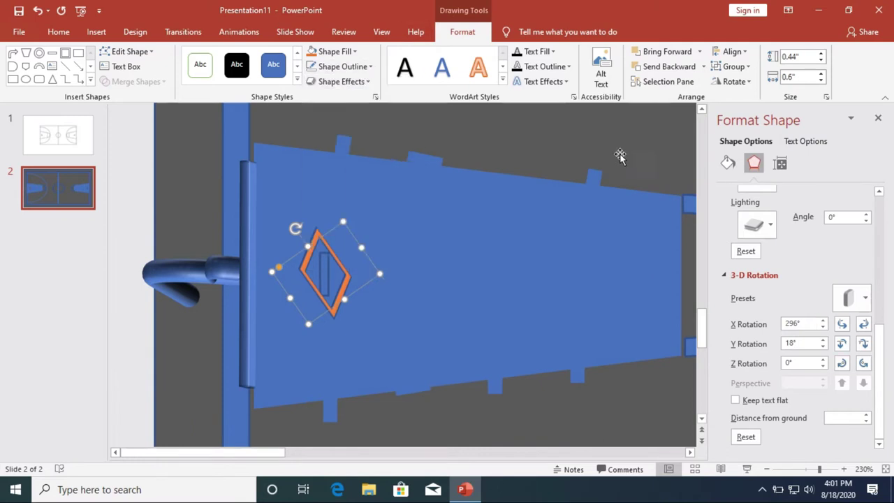
left_click(841, 343)
left_click(843, 365)
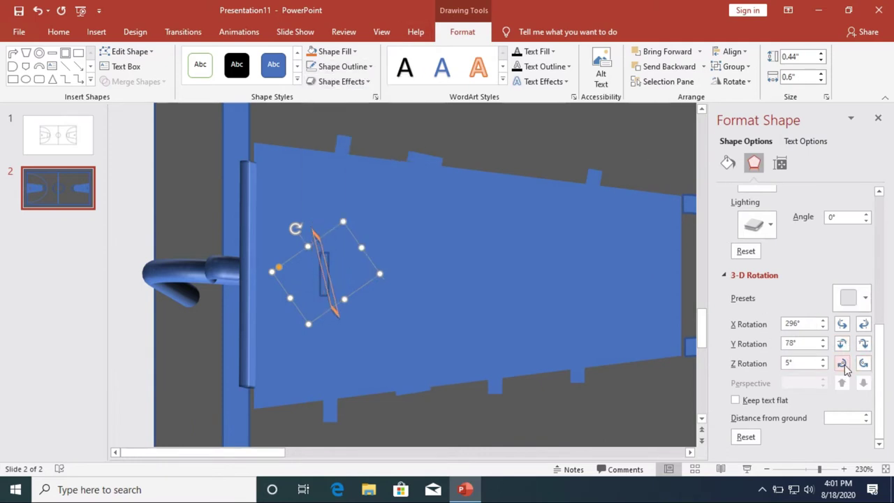
left_click(864, 325)
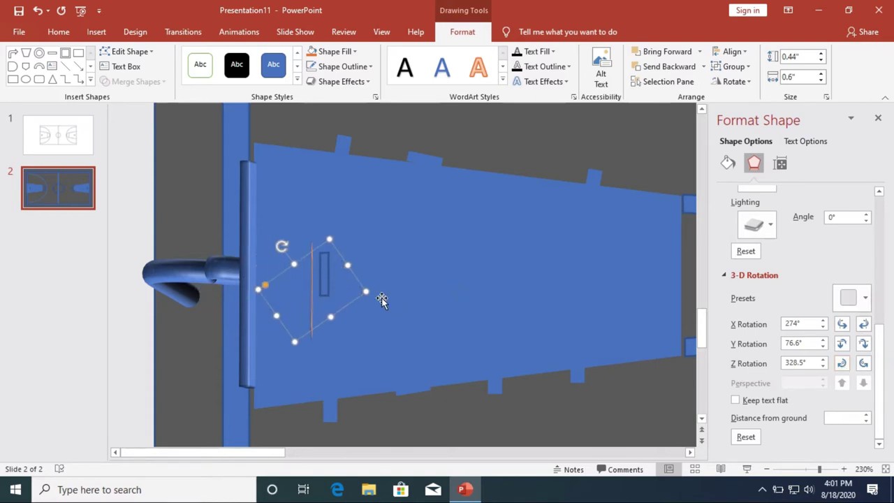
Move the diamond left onto the backboard, nudge it up, and select the hoop pieces
right_click(310, 313)
left_click(309, 309)
right_click(310, 312)
left_click(312, 315)
right_click(311, 316)
left_click(402, 162)
key("Up")
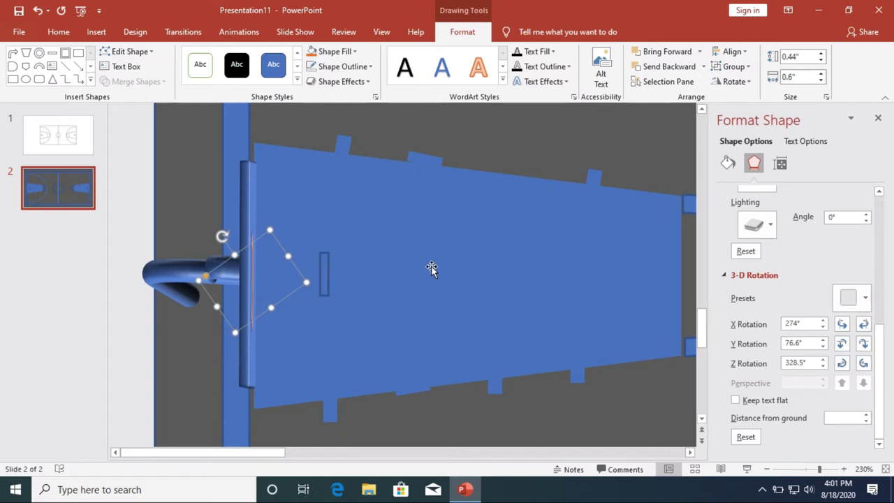
left_click(251, 371)
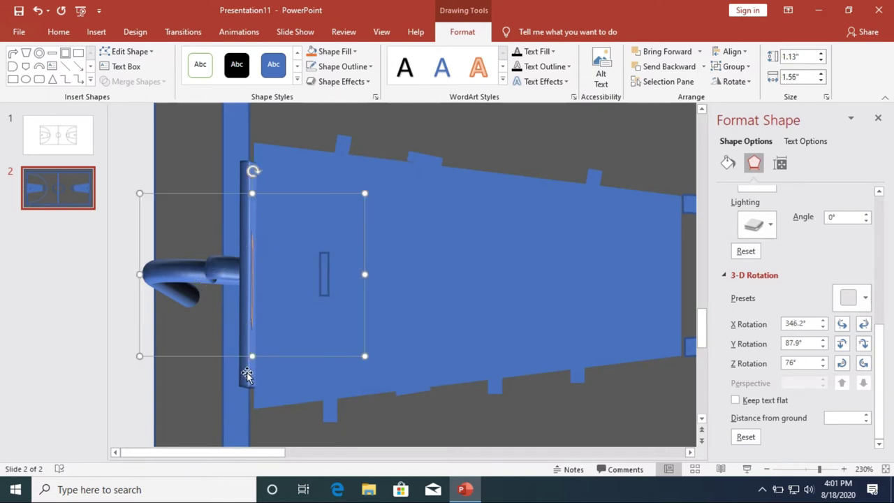
left_click(250, 377)
Group the hoop pieces together and undo an accidental fill change
left_click(253, 319)
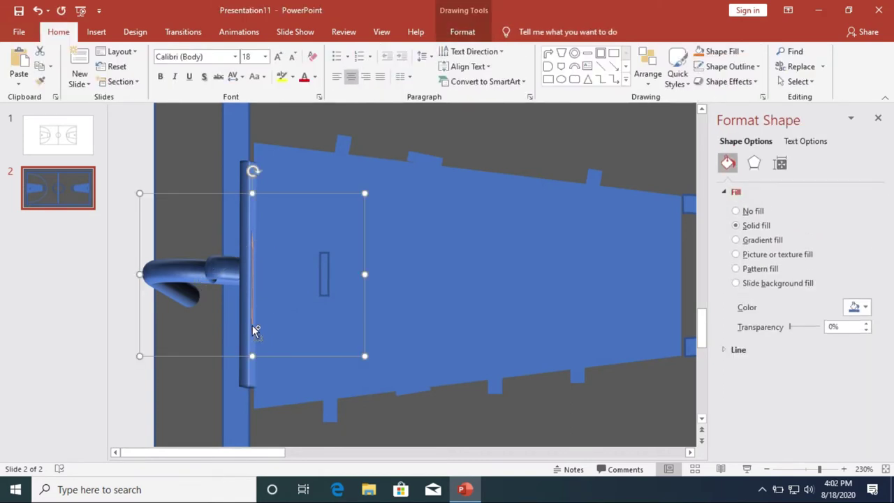
right_click(249, 370)
right_click(244, 381)
left_click(377, 232)
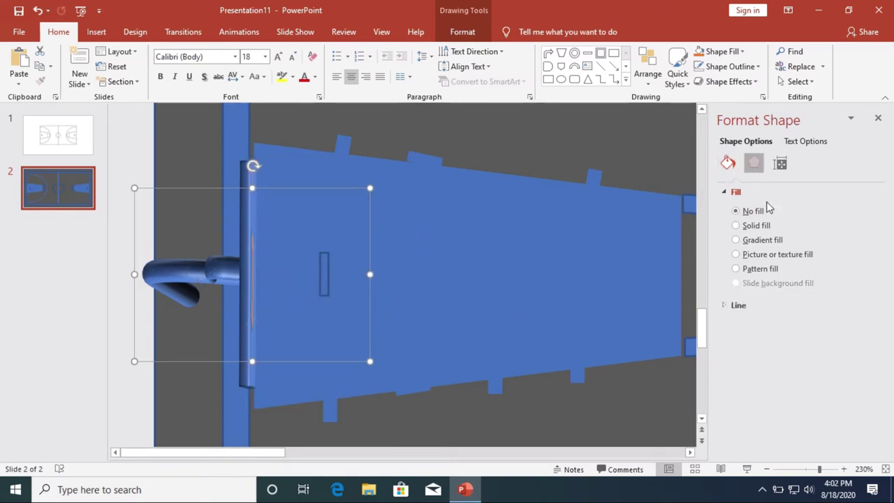
left_click(753, 162)
left_click(841, 324)
key("ctrl+z")
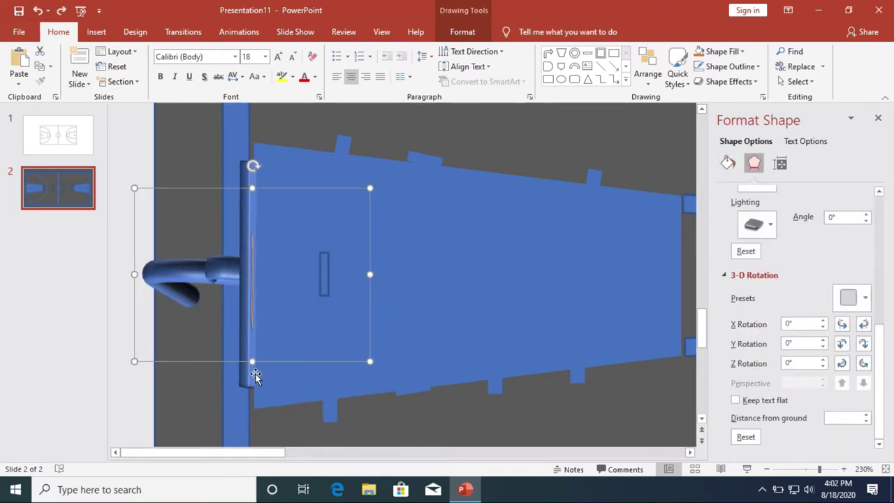
Draw a donut shape on the left key and make its ring thinner
left_click(96, 32)
left_click(208, 80)
left_click(299, 194)
left_click_drag(476, 243, 530, 302)
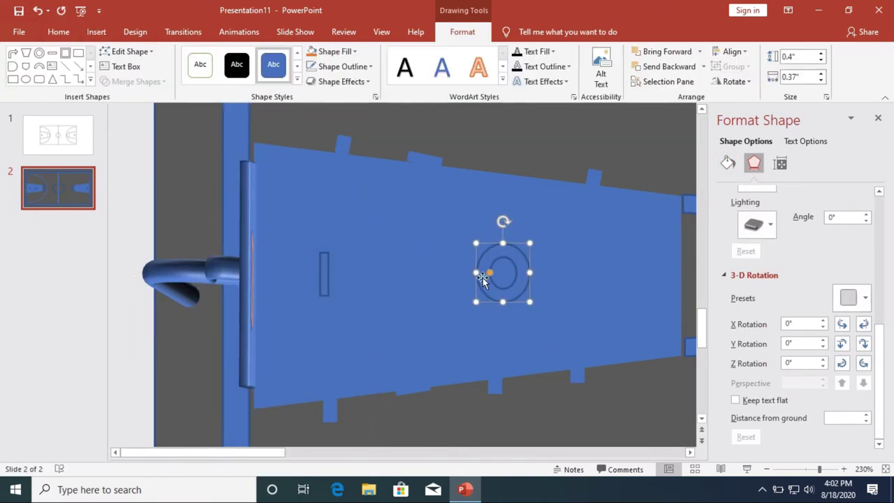
left_click_drag(488, 273, 479, 273)
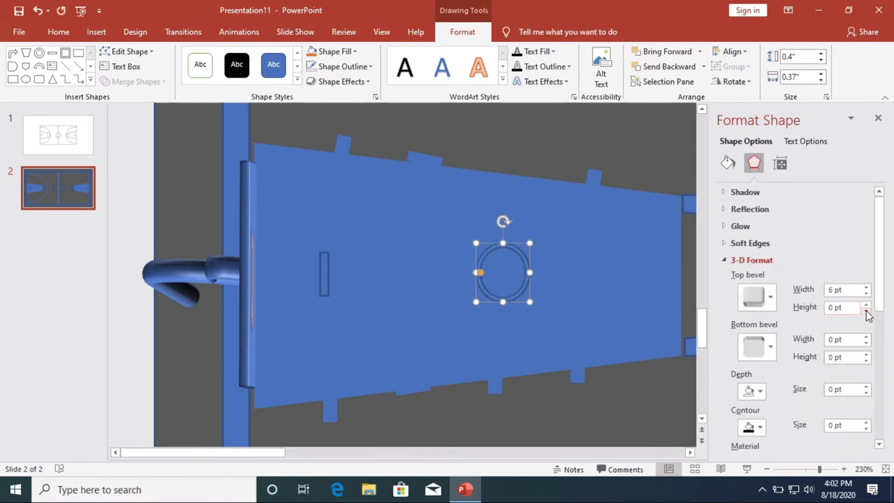
Apply a 3-D rotation preset so the ring faces the viewer (X 5.3°, Y 349.2°, Z 333.5°)
left_click(341, 81)
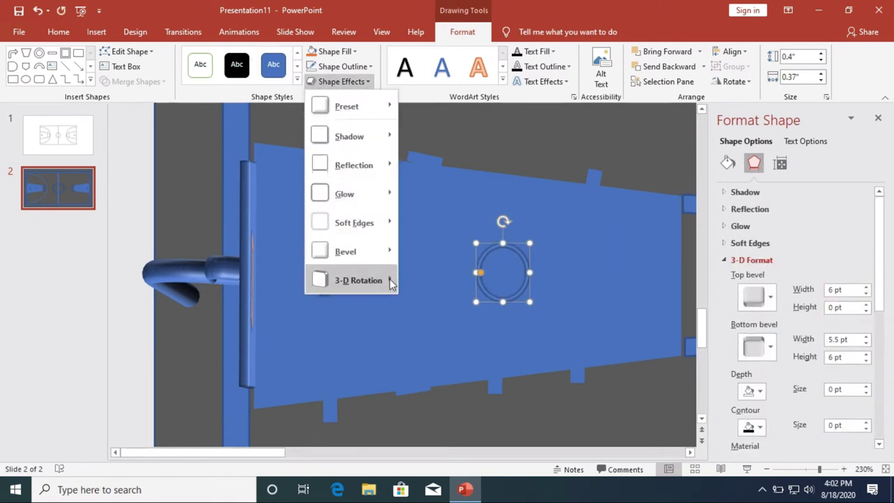
mouse_move(349, 280)
left_click(420, 262)
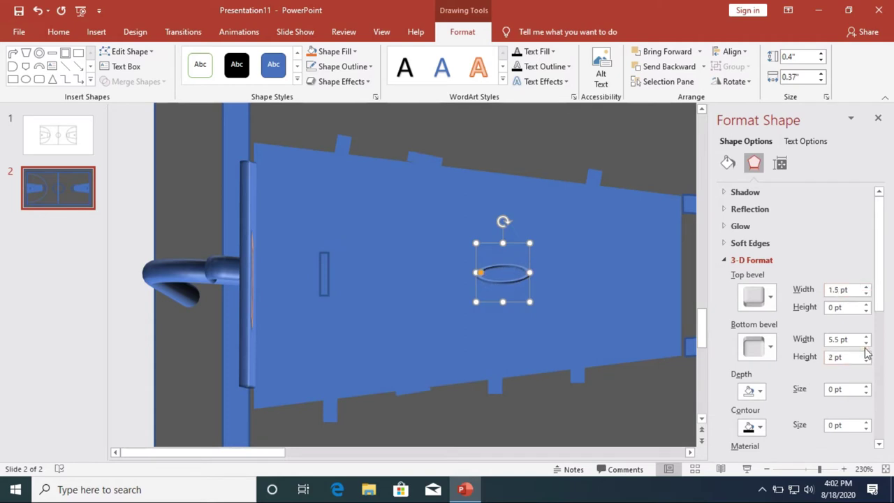
left_click(341, 81)
mouse_move(349, 283)
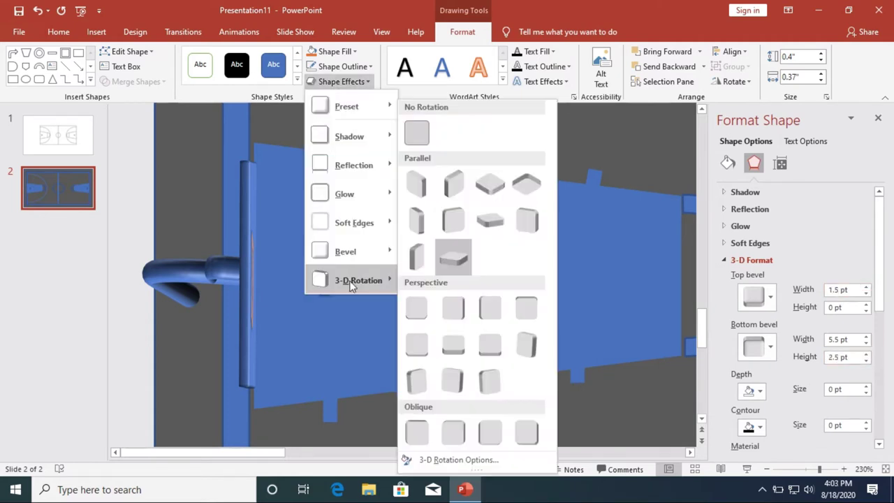
left_click(527, 308)
scroll(801, 389, "down", 5)
left_click(842, 352)
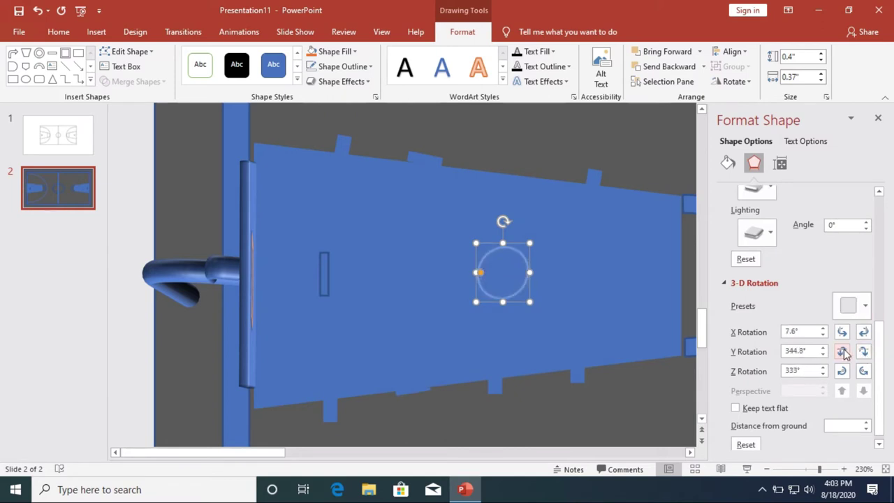
left_click(342, 67)
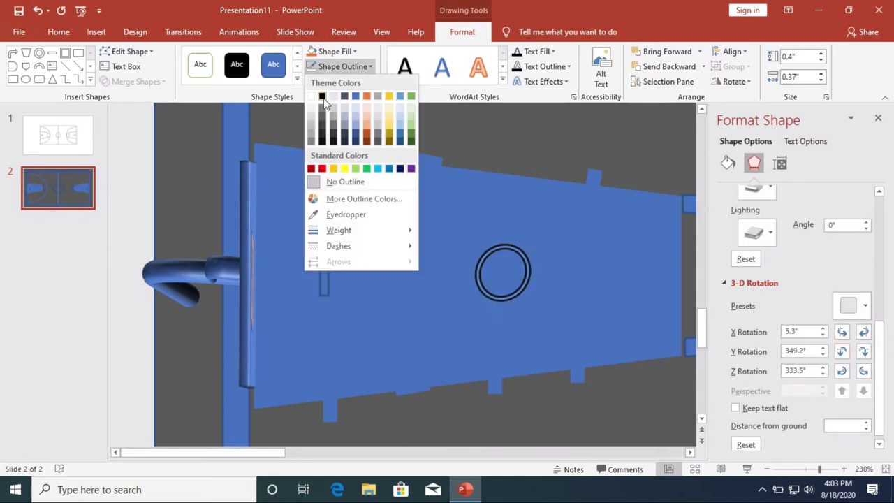
Outline the ring black, try an orange outline, then undo the orange outline
left_click(324, 94)
left_click(354, 66)
left_click(370, 97)
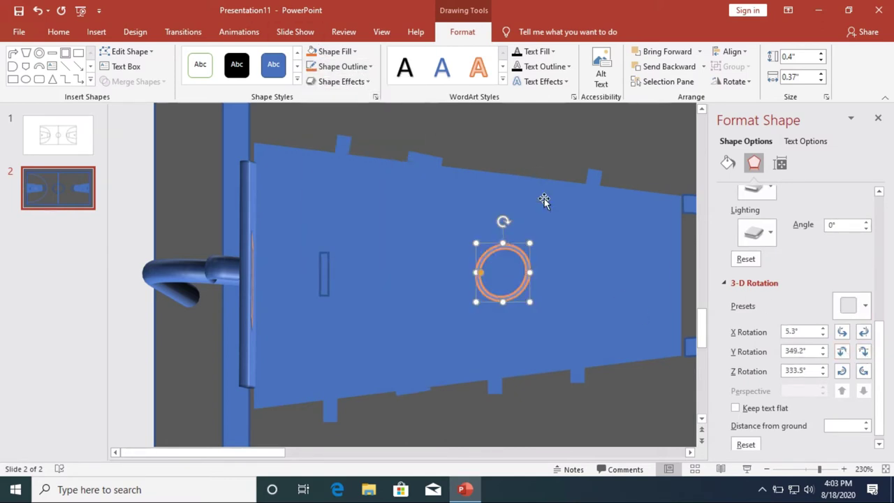
left_click_drag(481, 276, 482, 276)
left_click(354, 66)
left_click(365, 96)
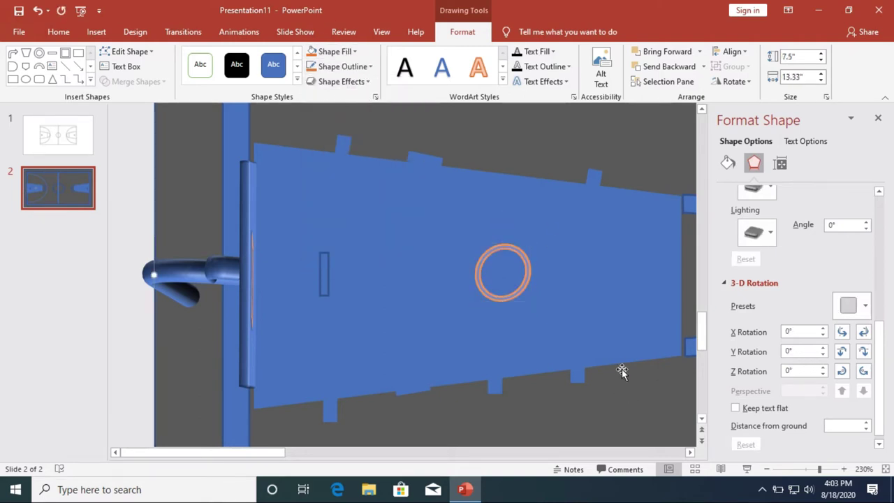
left_click(38, 11)
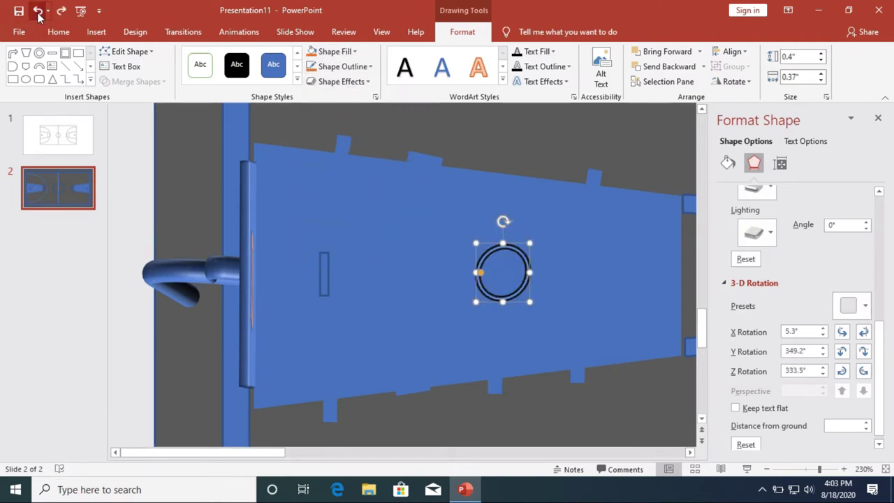
Outline the large key shape in Orange, Accent 2, Darker 25%
left_click(335, 51)
left_click(335, 163)
left_click(386, 139)
left_click(341, 66)
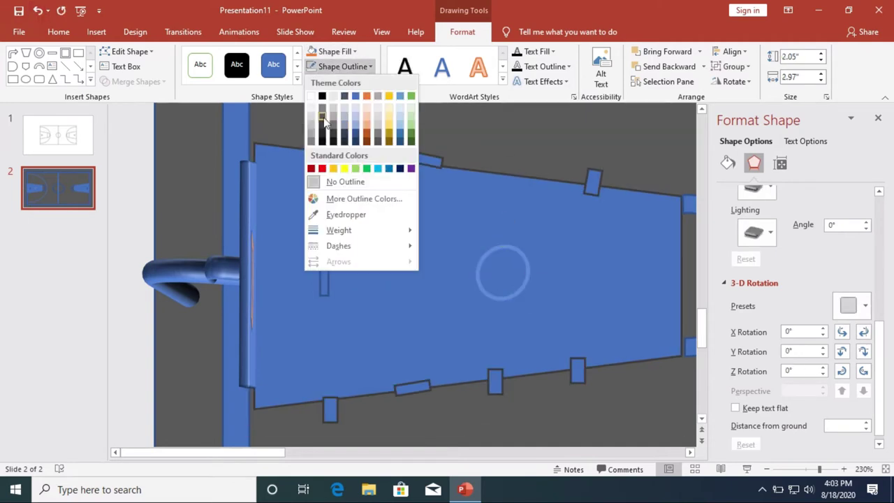
left_click(489, 160)
left_click(340, 66)
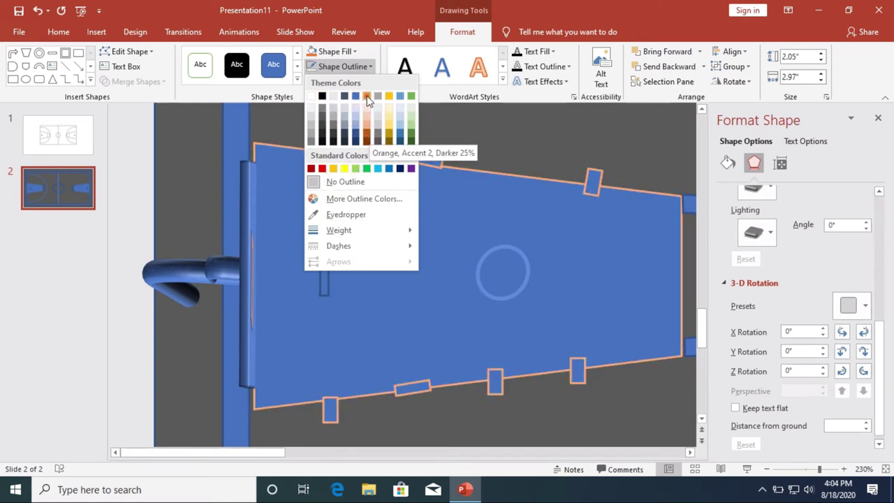
left_click(367, 138)
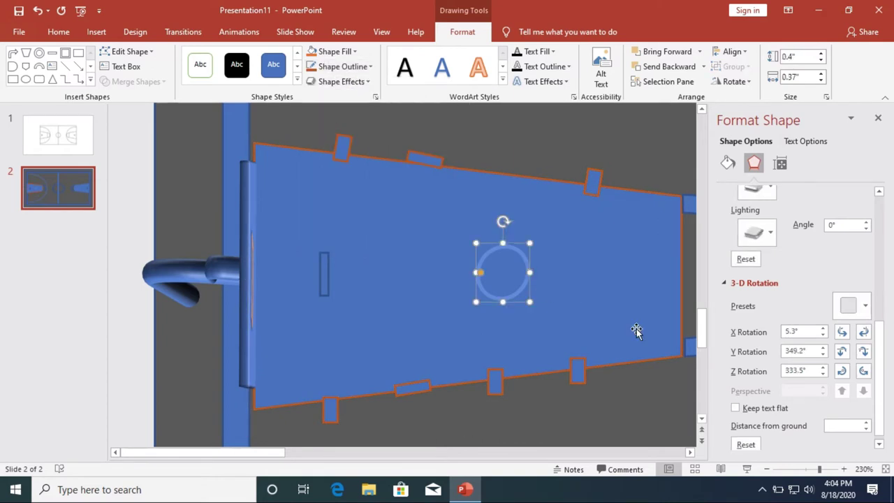
Fill the key shape with light grey
left_click(344, 66)
left_click(442, 192)
left_click(334, 51)
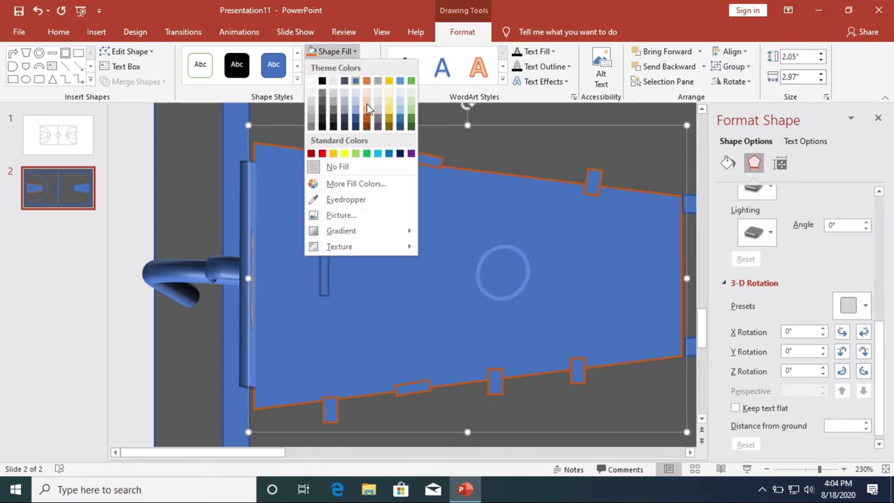
left_click(527, 267)
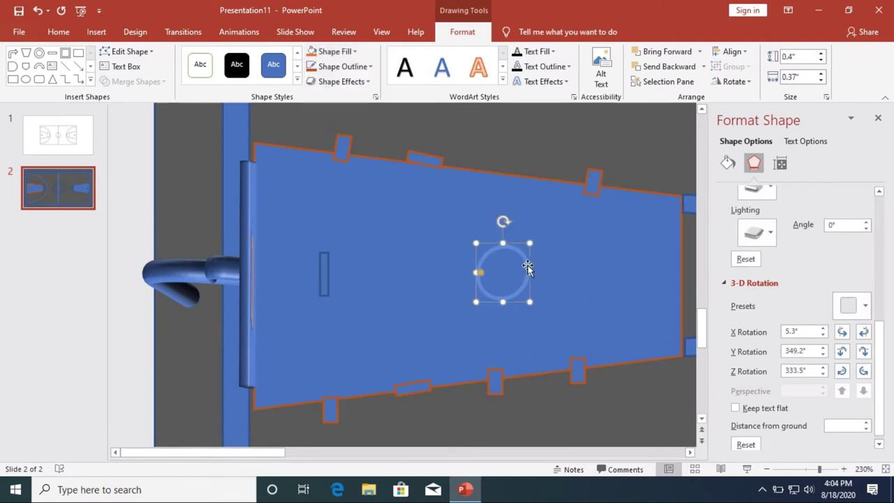
left_click(516, 175)
left_click(333, 51)
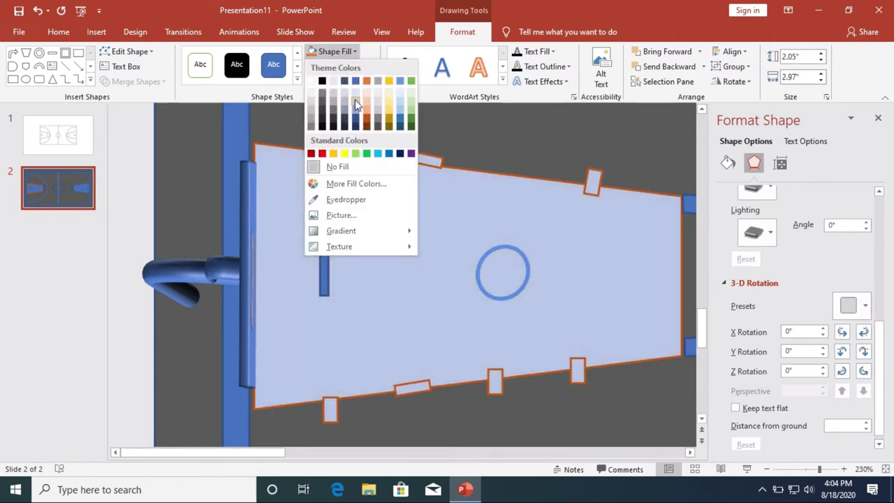
left_click(331, 81)
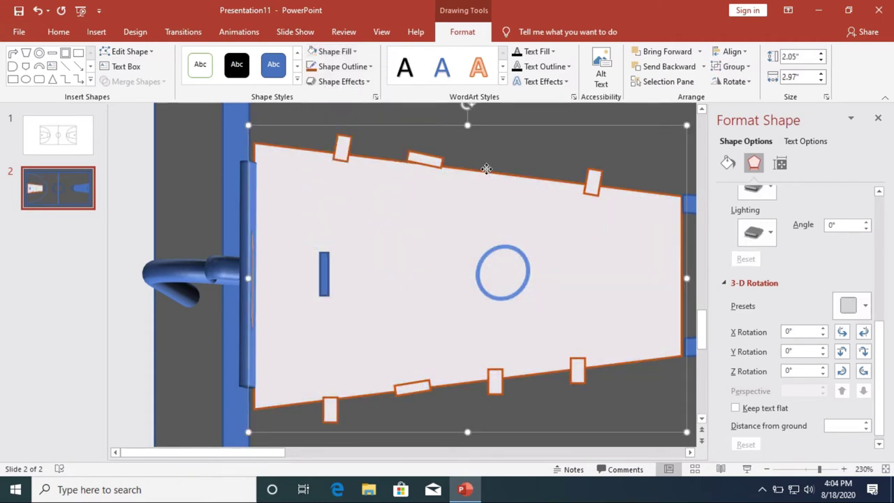
Give the small rectangle near the backboard an orange outline and No Fill
left_click(334, 51)
left_click(342, 67)
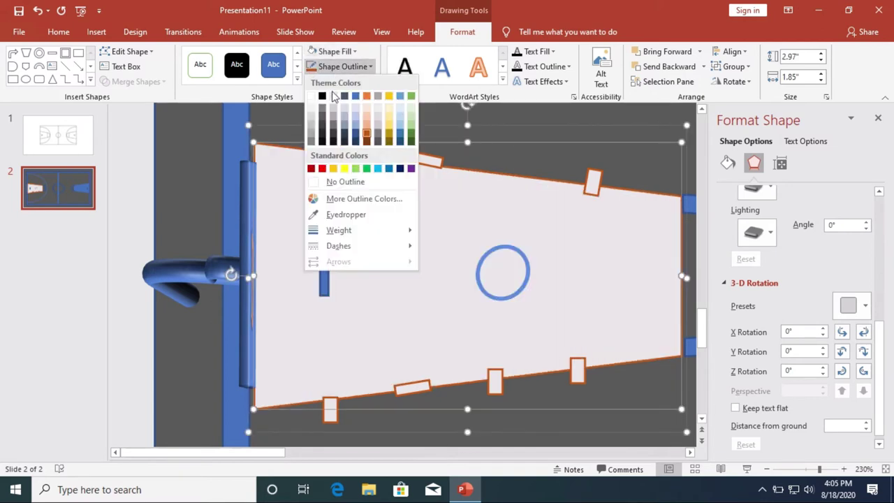
left_click(568, 205)
left_click(569, 204)
left_click(326, 274)
left_click(334, 51)
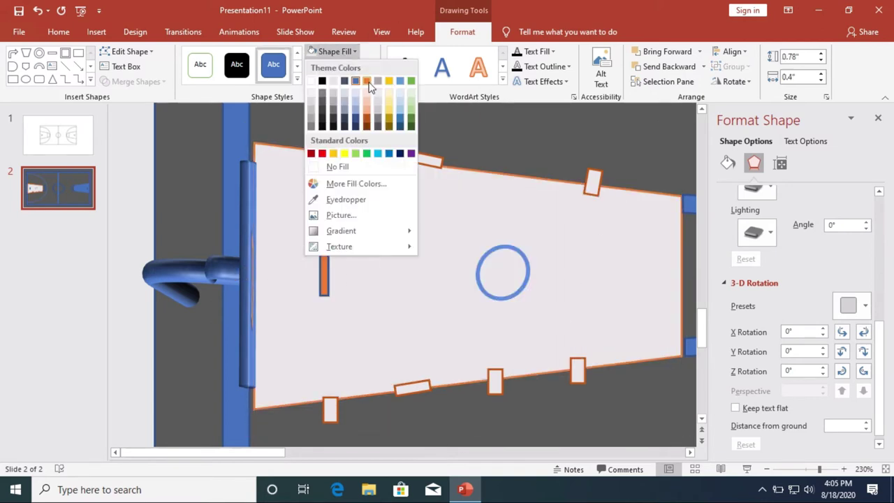
left_click(343, 66)
left_click(367, 96)
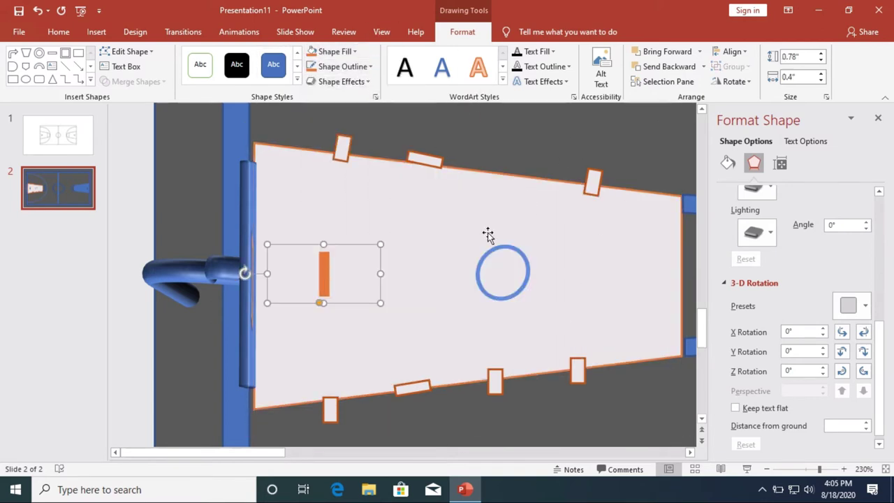
left_click(333, 51)
left_click(337, 158)
Move the blue circle toward the backboard and give it an orange outline
left_click(477, 273)
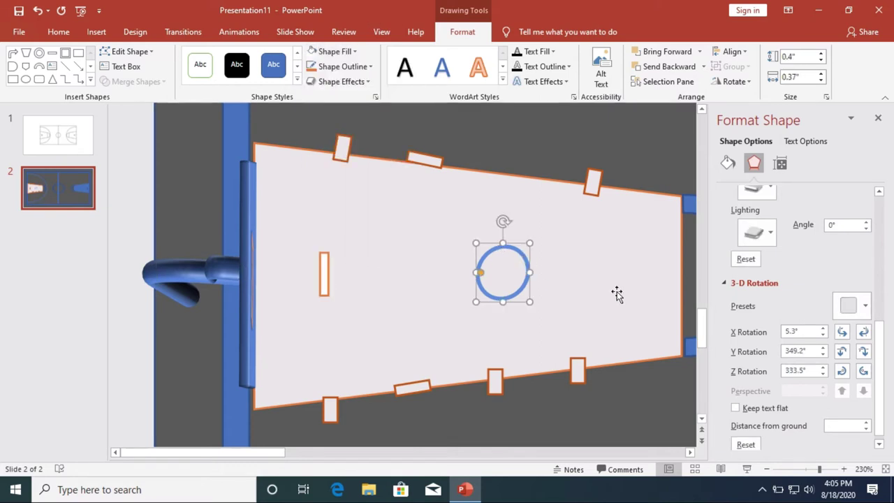
left_click(334, 51)
left_click_drag(477, 272, 349, 272)
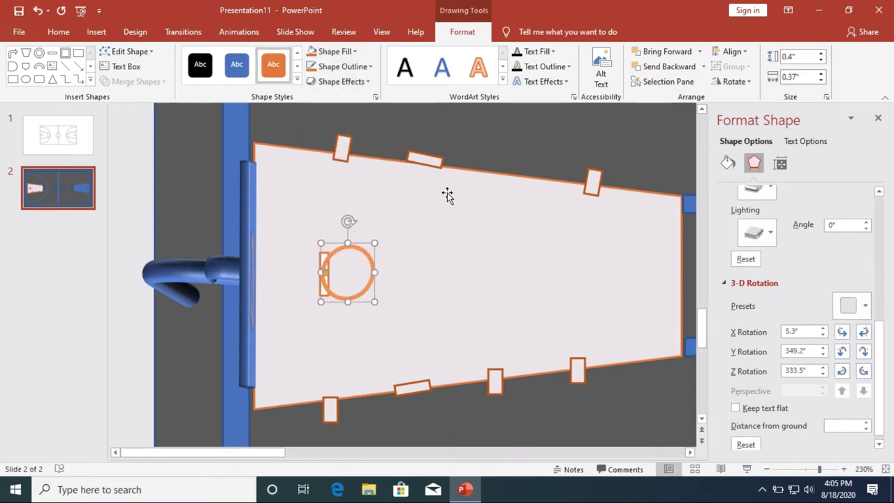
left_click(342, 66)
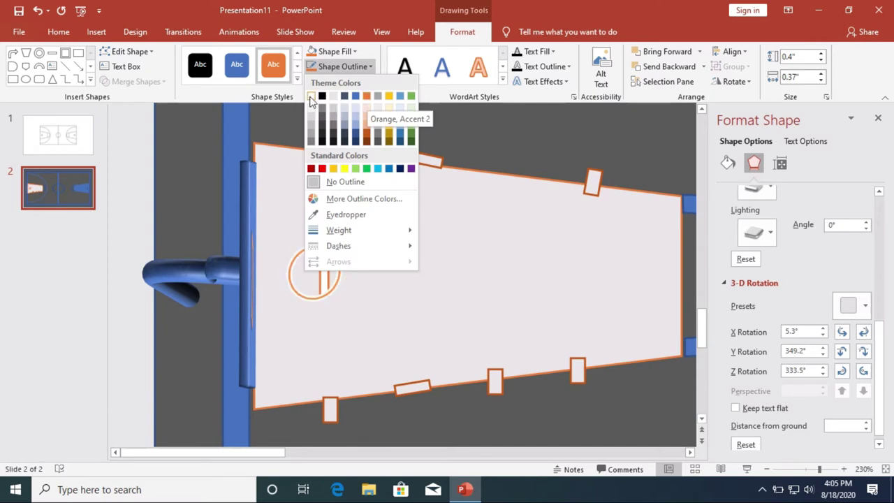
left_click(310, 97)
Align the circle left and vertically centred, nudging it onto the stripe
key("Left")
key("Left")
key("Left")
key("Down")
key("Down")
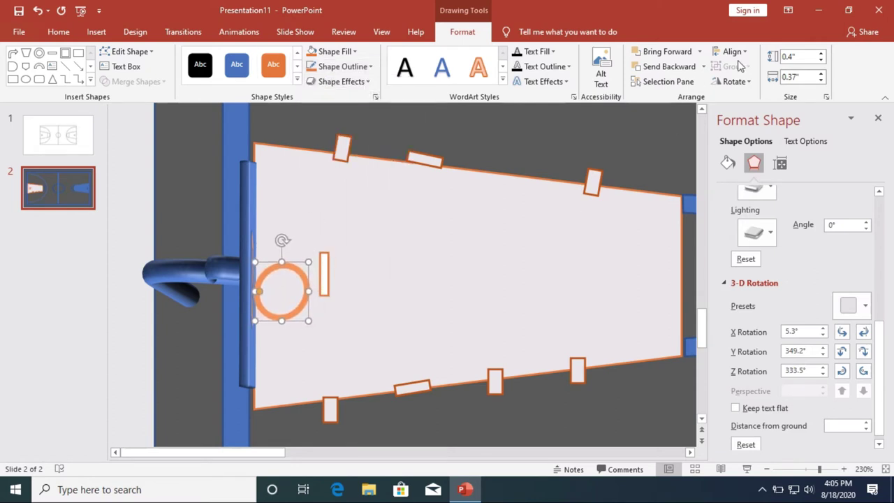
left_click(731, 51)
left_click(750, 66)
left_click(731, 51)
left_click(750, 132)
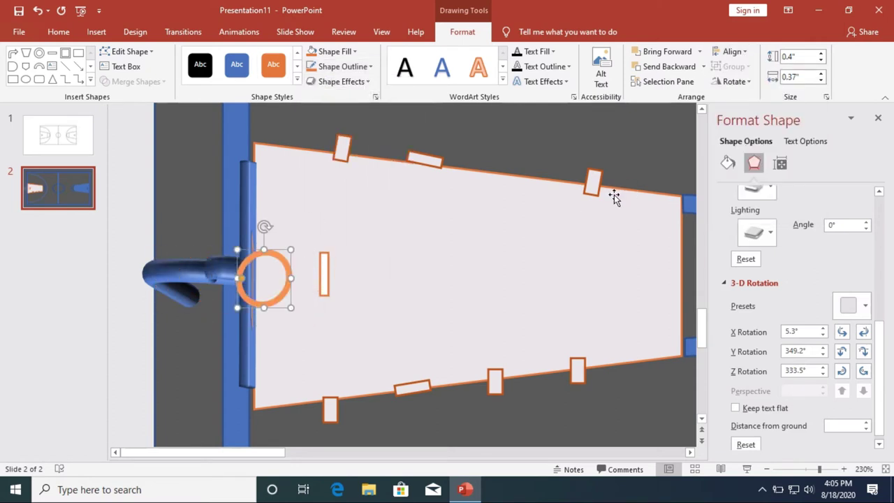
key("Right")
key("Right")
key("Right")
Zoom out to check the circle's placement beside the small rectangle on the key
left_click(766, 469)
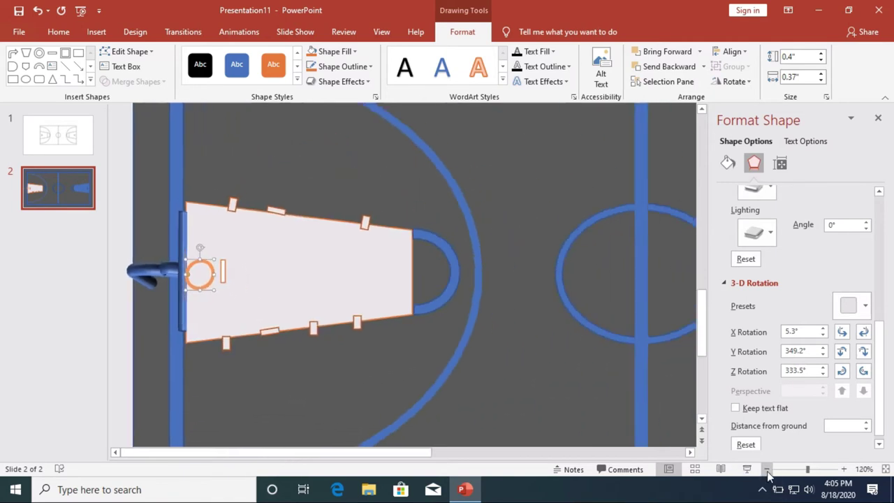
left_click(766, 468)
right_click(173, 279)
left_click(195, 299)
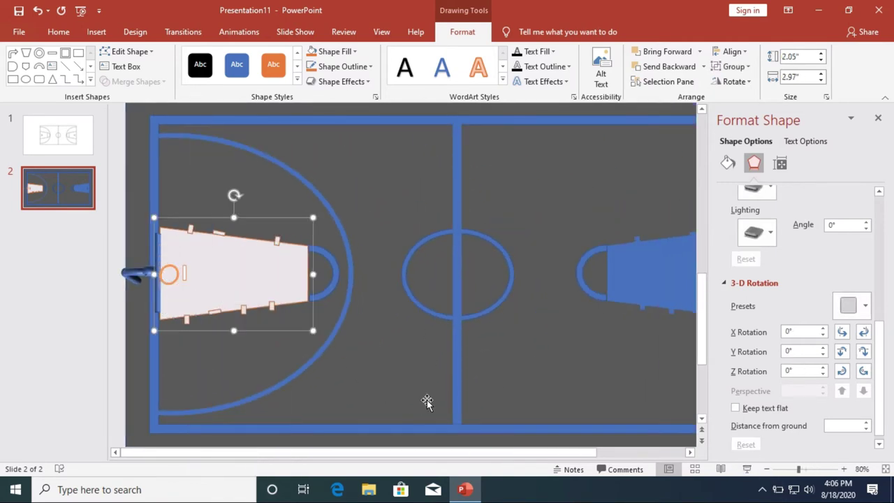
left_click_drag(798, 469, 819, 469)
left_click(236, 299)
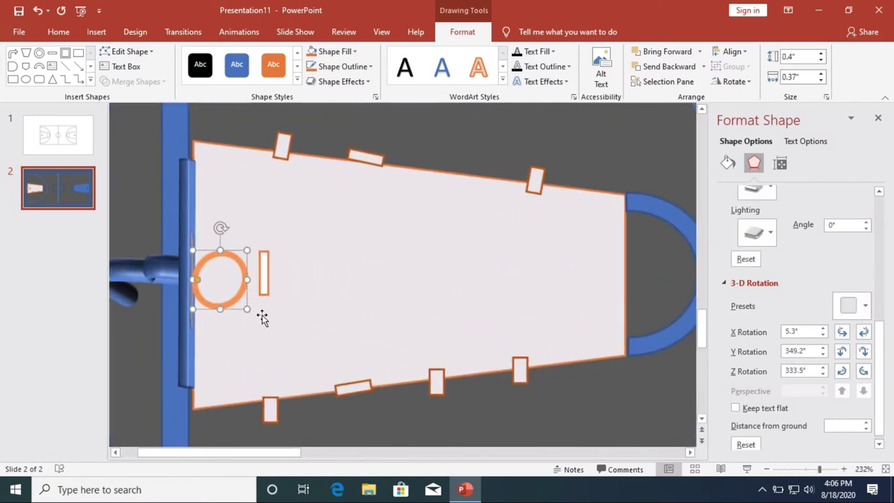
left_click(291, 340)
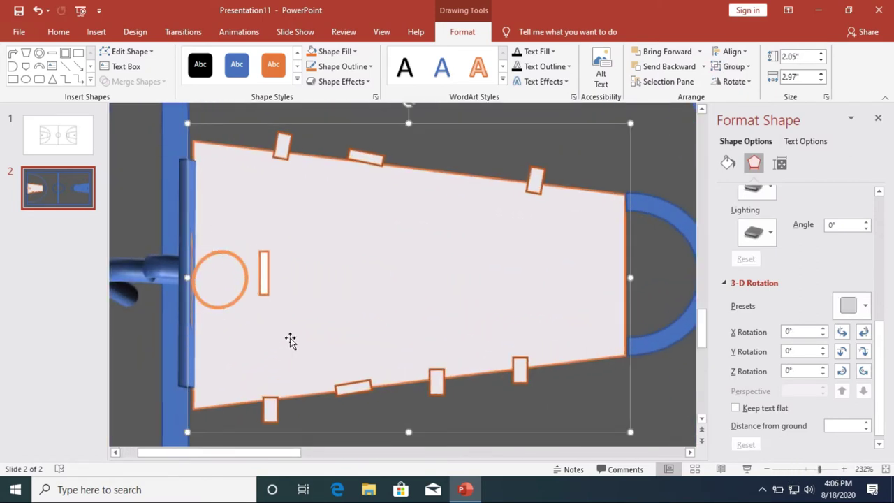
left_click(360, 66)
Delete the orange circle
left_click(38, 11)
right_click(235, 174)
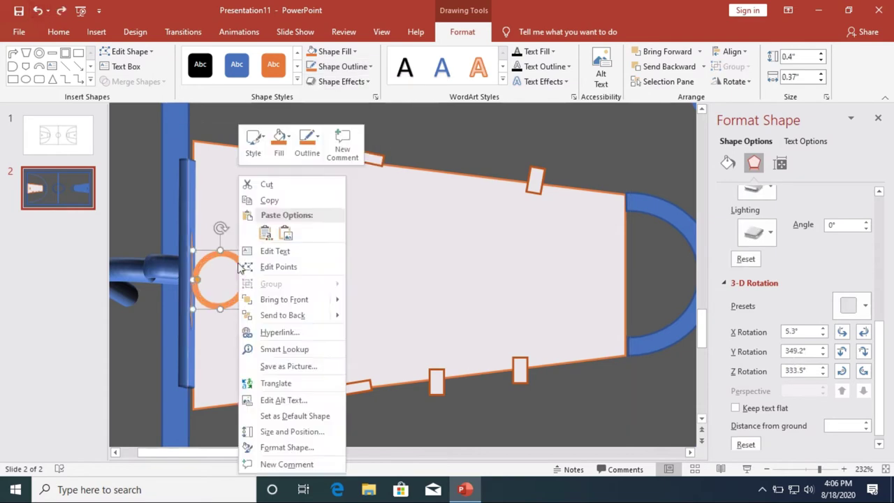
left_click(265, 184)
Draw a small donut ring in the middle of the key
left_click(97, 31)
left_click(212, 83)
left_click(229, 112)
left_click_drag(473, 282, 507, 292)
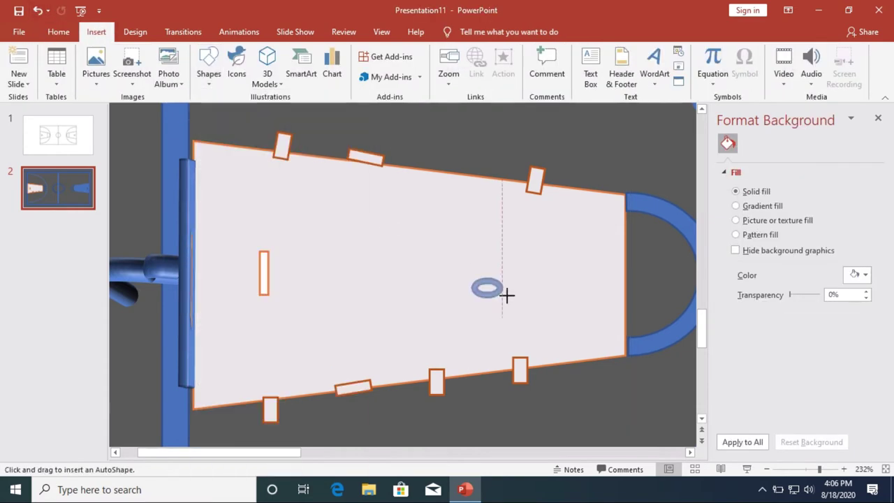
Reduce the new ring's top and bottom bevels to 0 pt
left_click(365, 82)
left_click(597, 272)
left_click(489, 287)
left_click(753, 163)
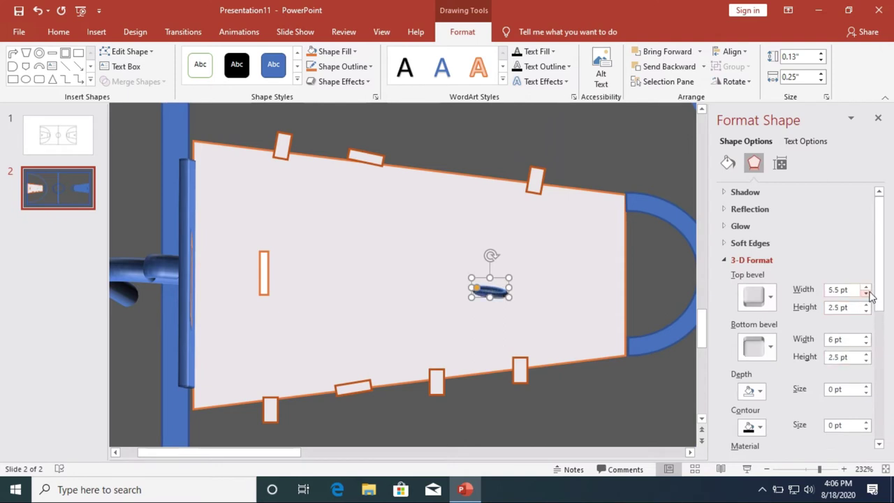
left_click(866, 360)
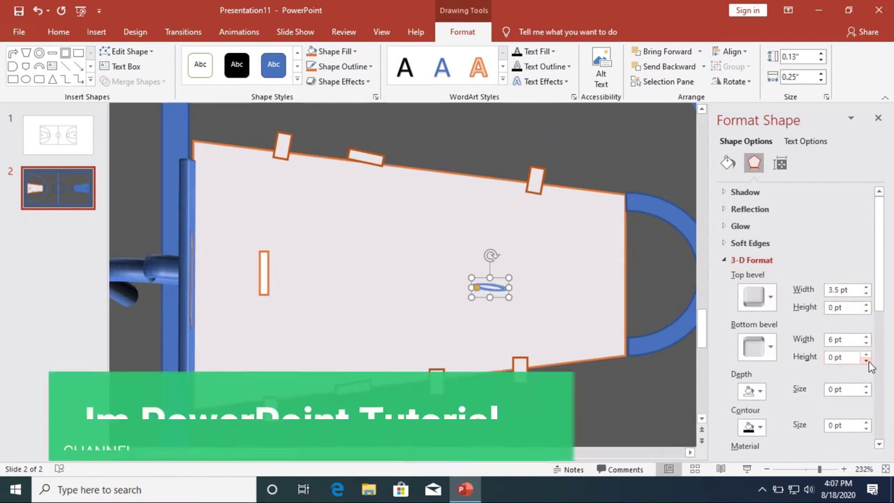
left_click(865, 292)
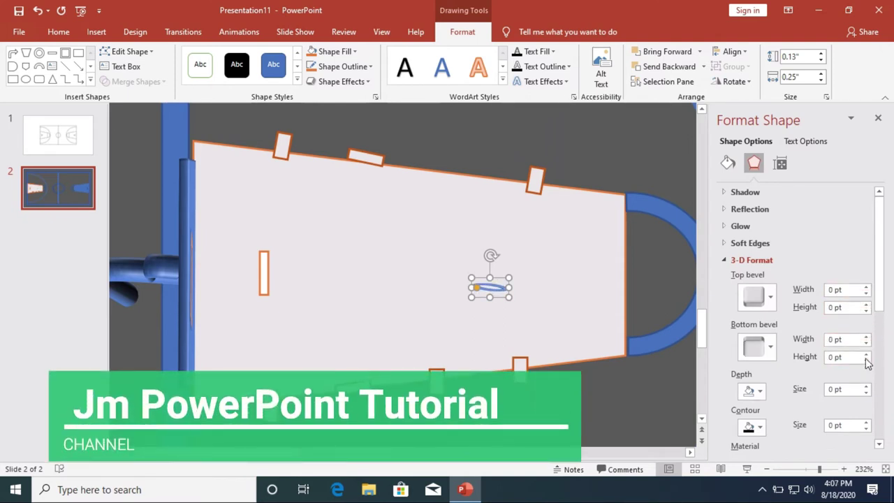
Tilt the ring with a 3-D rotation preset (X 45.9°, Y 304.2°, Z 308.7°) and shift it left
left_click(343, 82)
mouse_move(354, 278)
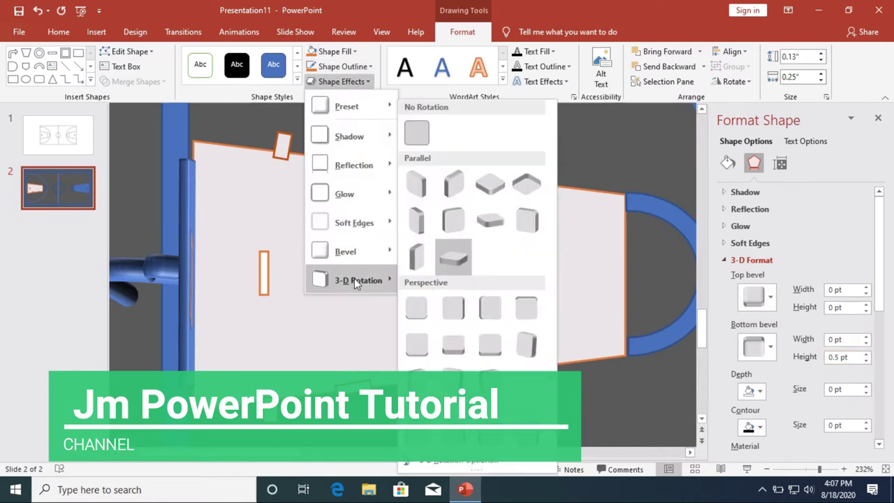
left_click(416, 257)
left_click(342, 82)
left_click(497, 287)
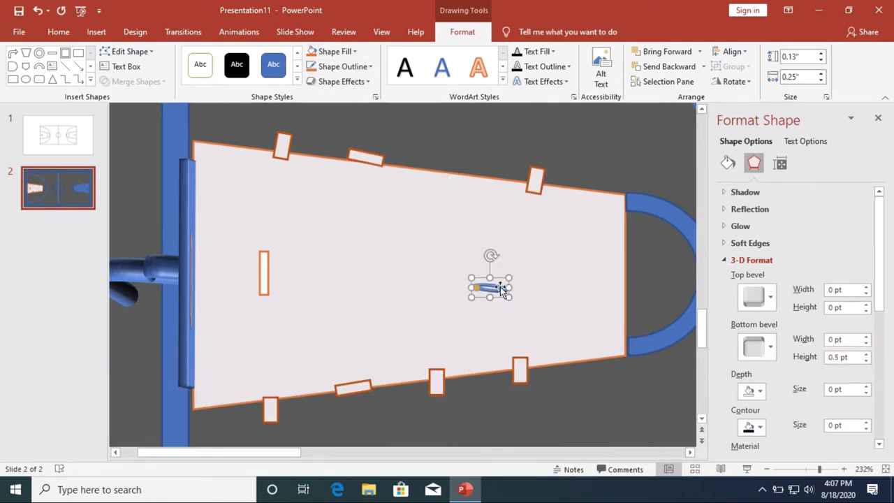
left_click_drag(500, 287, 456, 289)
scroll(570, 379, "down", 10)
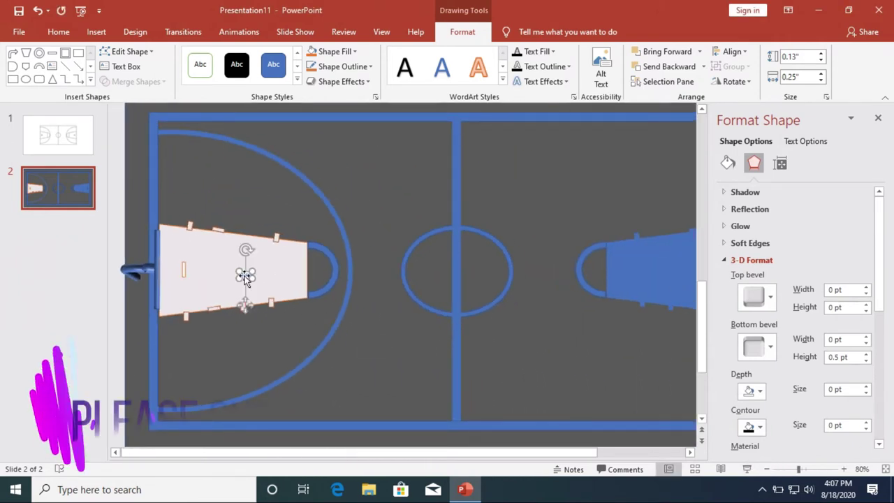
scroll(781, 370, "down", 3)
Undo the last rotation change made to the rim
scroll(781, 365, "down", 3)
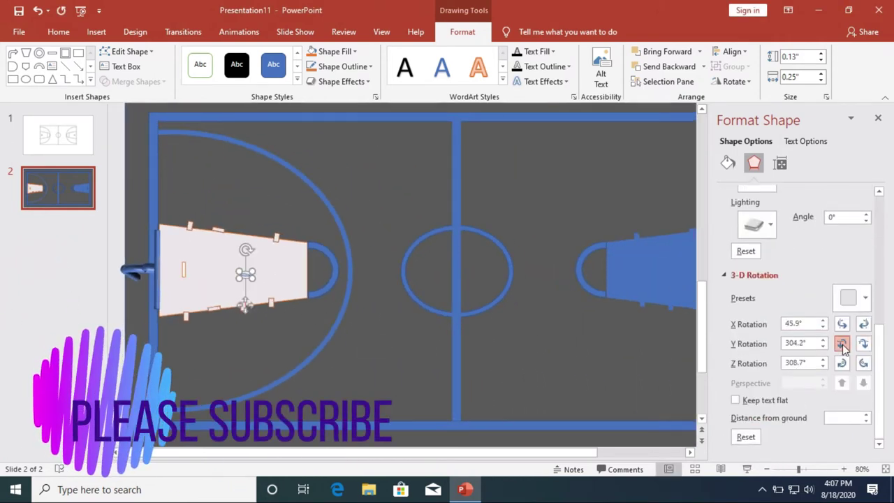
left_click(841, 344)
scroll(837, 469, "up", 10)
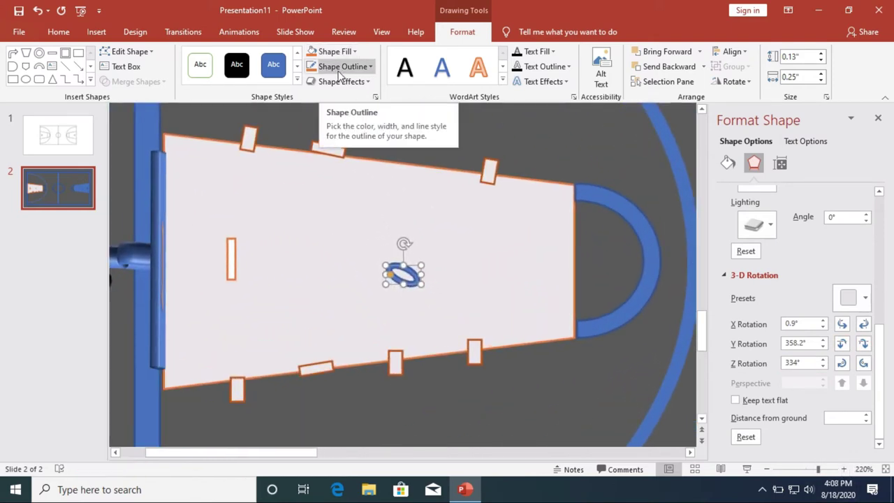
left_click(39, 13)
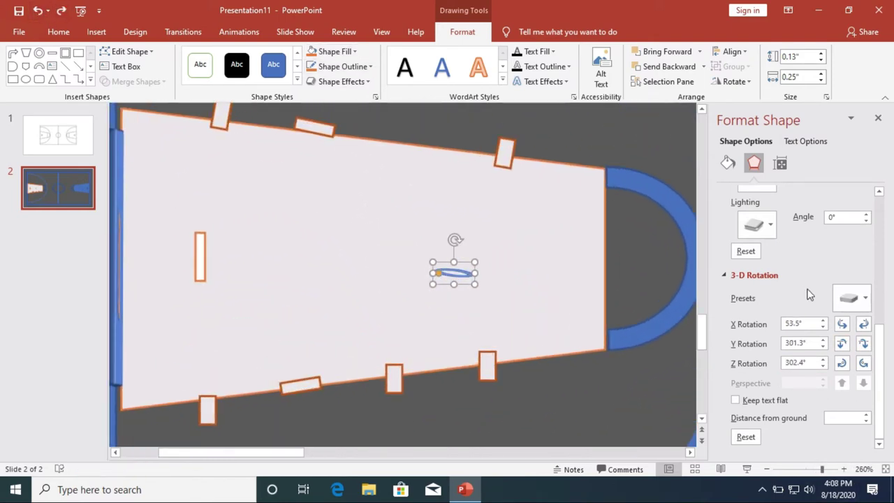
Delete the flat ellipse rim and draw a small Donut ring in the middle of the left key
scroll(837, 296, "up", 5)
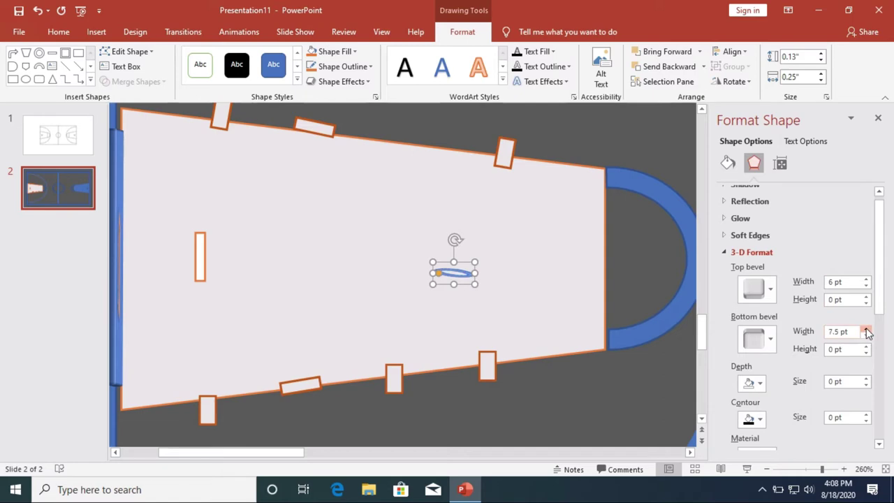
right_click(459, 271)
left_click(482, 183)
left_click(97, 31)
left_click(207, 76)
left_click(231, 124)
mouse_move(446, 255)
left_mouse_down()
mouse_move(489, 297)
mouse_move(449, 276)
left_mouse_up()
Give the ring a 3-D bevel and enlarge it to about 0.36" by 0.38"
left_click(349, 81)
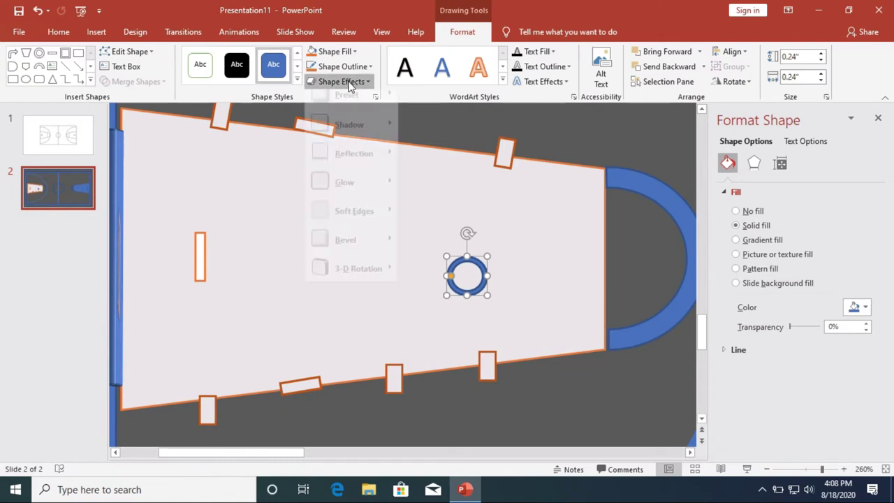
left_click(447, 230)
left_click(754, 163)
left_click(866, 310)
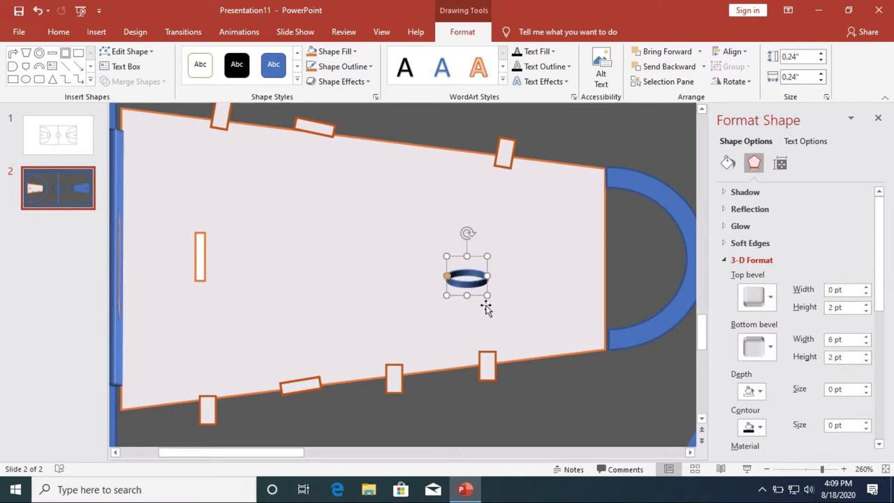
left_click_drag(487, 295, 509, 314)
scroll(771, 471, "down", 5)
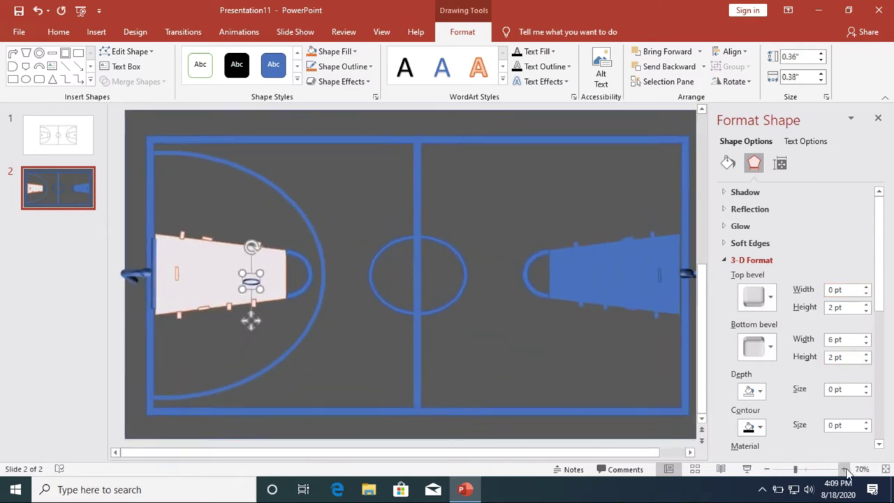
Send the left backboard to the back and move the ring onto it
scroll(250, 315, "up", 3)
right_click(178, 323)
left_click(230, 209)
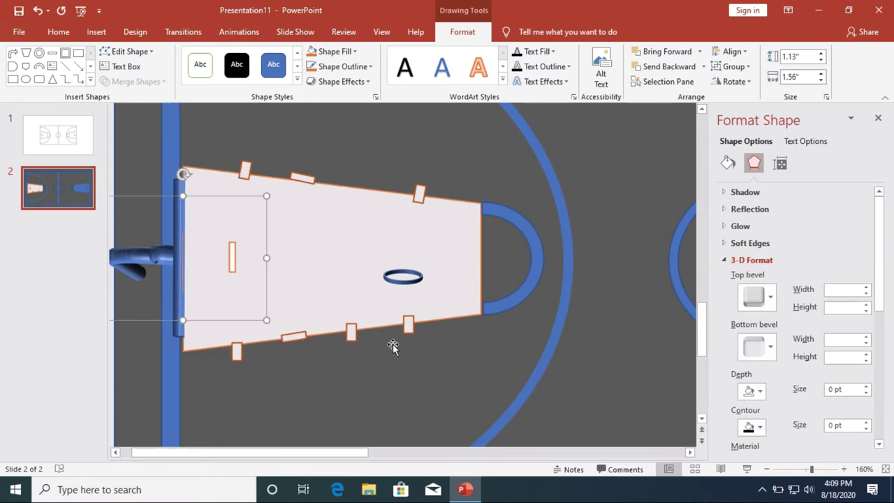
left_click_drag(410, 278, 214, 259)
Tilt the ring to roughly X 18.7°, Y 356.2°, Z 331.8°
scroll(788, 252, "down", 5)
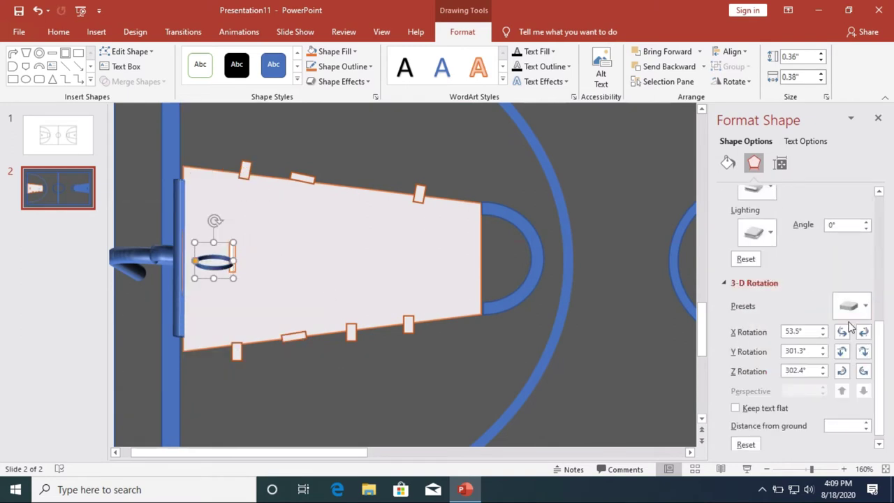
left_click(841, 351)
left_click(841, 351)
left_click(863, 332)
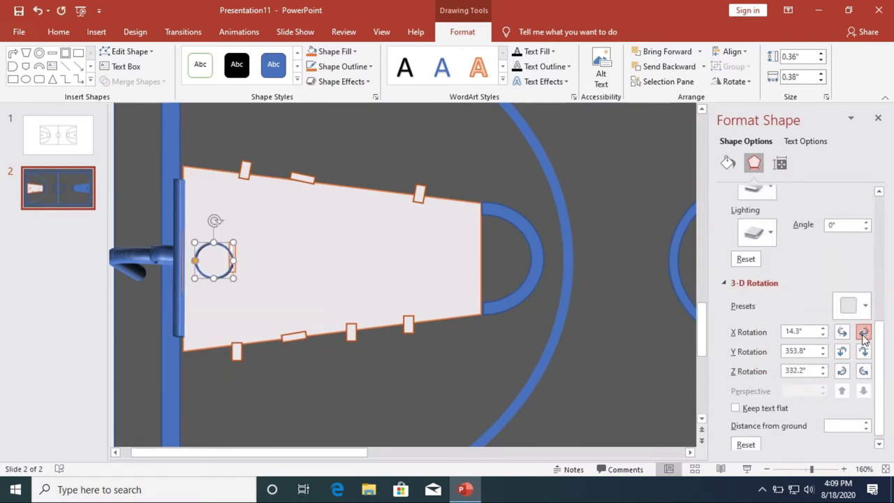
Align the ring left so it sits against the hoop
scroll(132, 220, "down", 1)
left_click(730, 51)
left_click(754, 66)
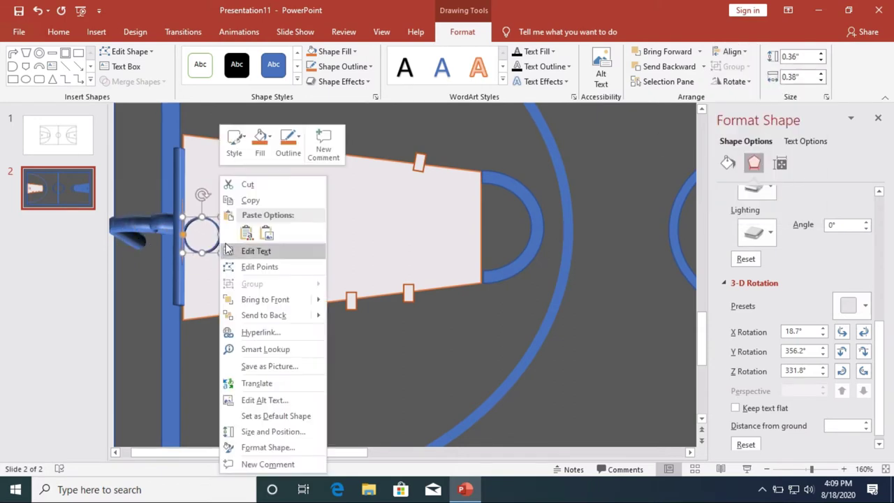
right_click(219, 247)
left_click(282, 300)
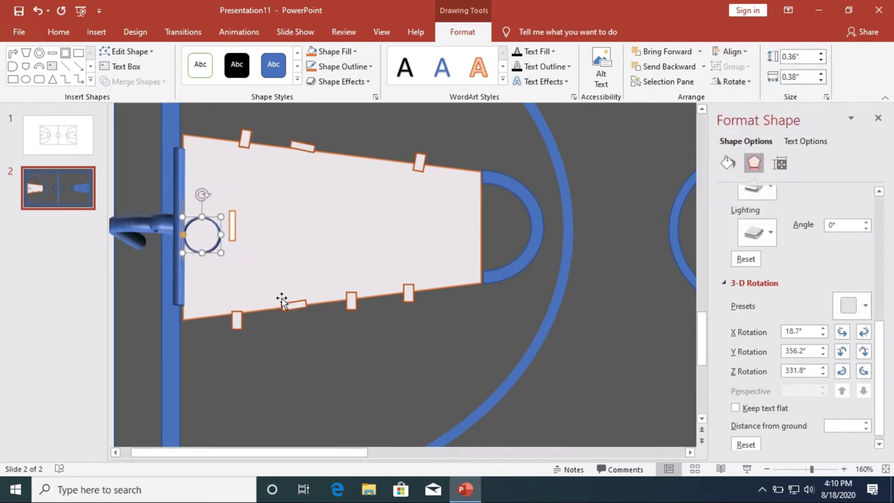
Fill the rim ring with black
left_click(279, 231)
left_click(209, 246)
left_click(334, 51)
left_click(323, 82)
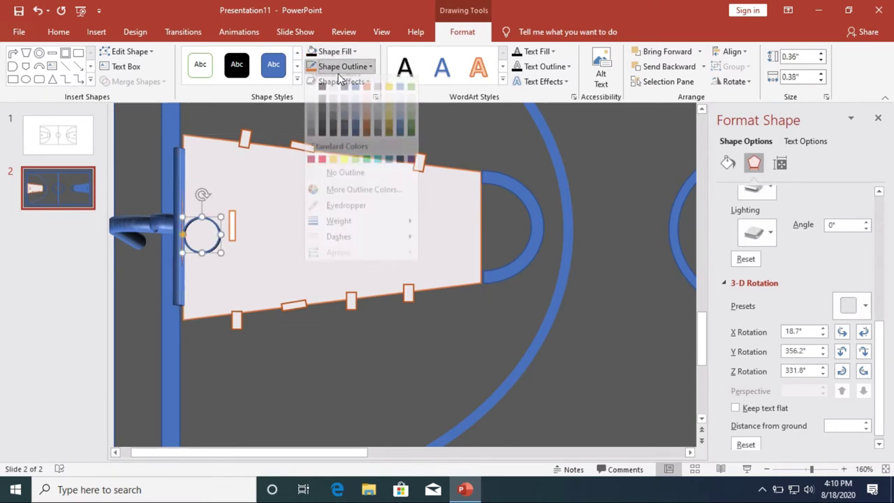
left_click(343, 66)
left_click(323, 99)
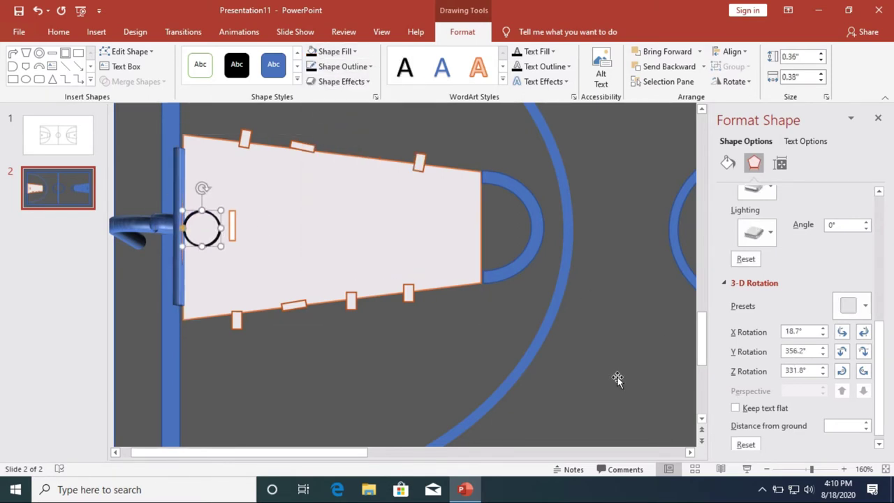
Select the thin rectangle beside the ring inside the key group for an outline colour change
left_click_drag(184, 135, 273, 249)
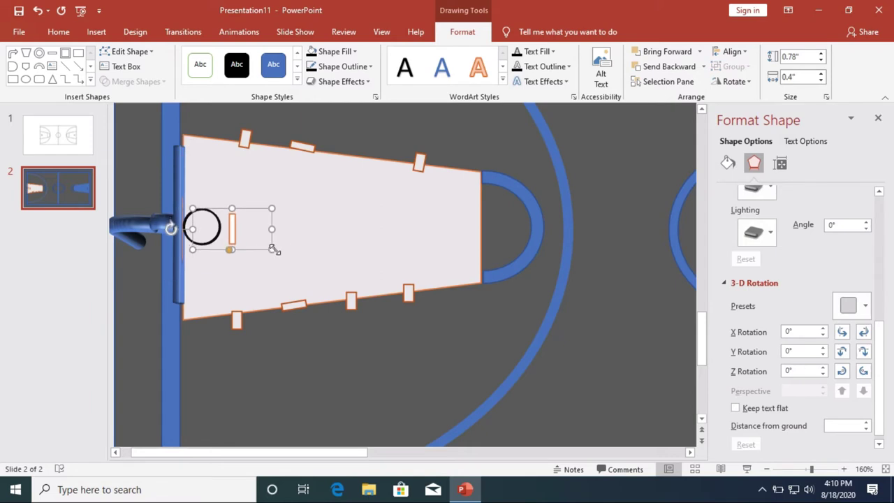
left_click(191, 275)
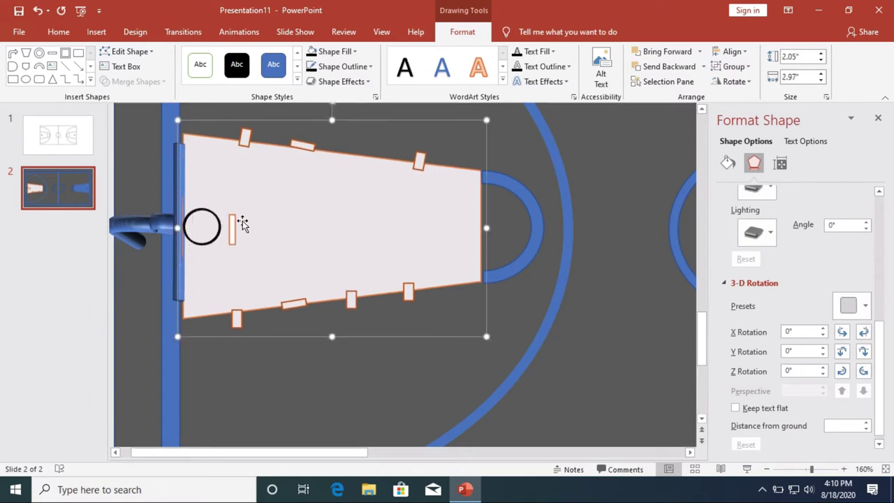
left_click(257, 230)
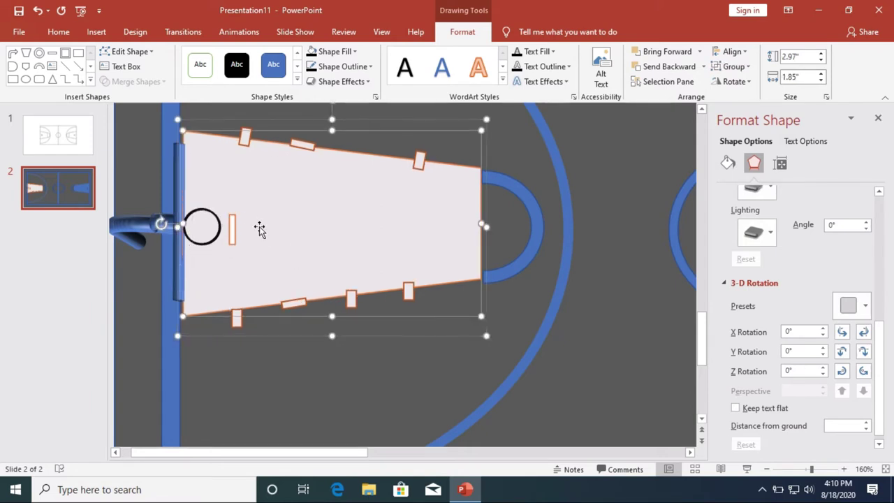
left_click(216, 240)
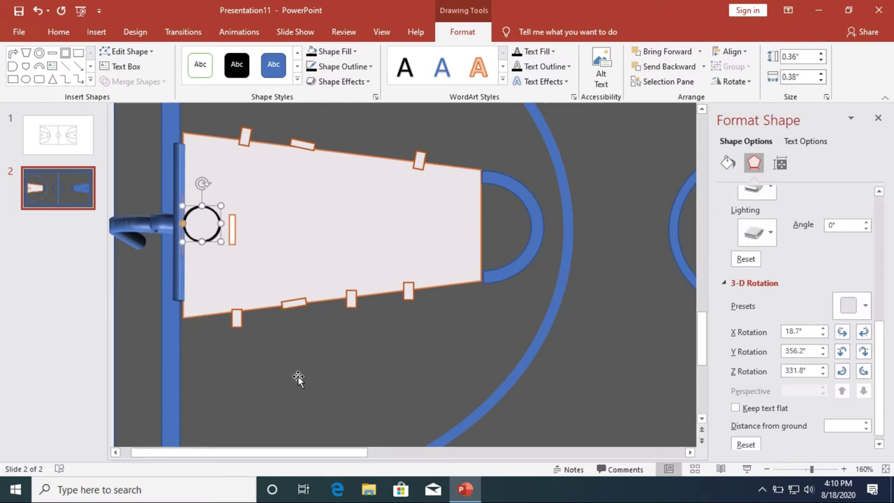
left_click(233, 231)
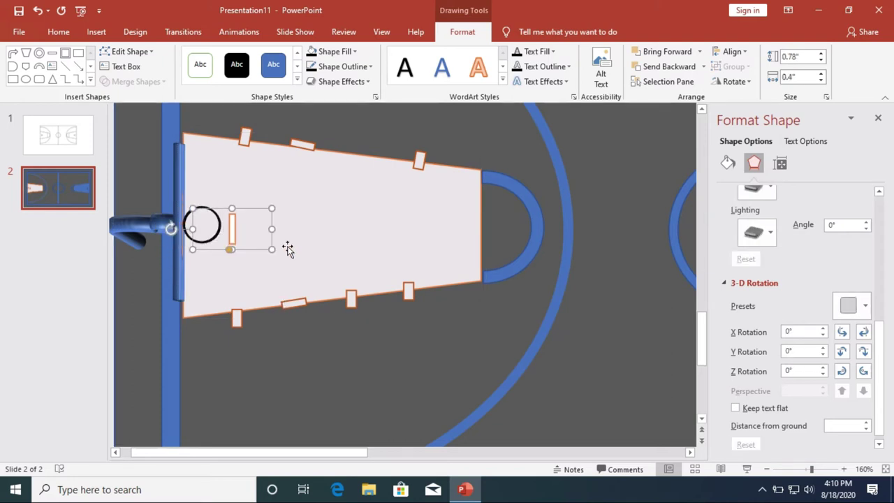
left_click(345, 360)
left_click(243, 234)
left_click(370, 66)
Give the thin rectangle a white outline and the key trapezoid an orange outline
left_click(311, 105)
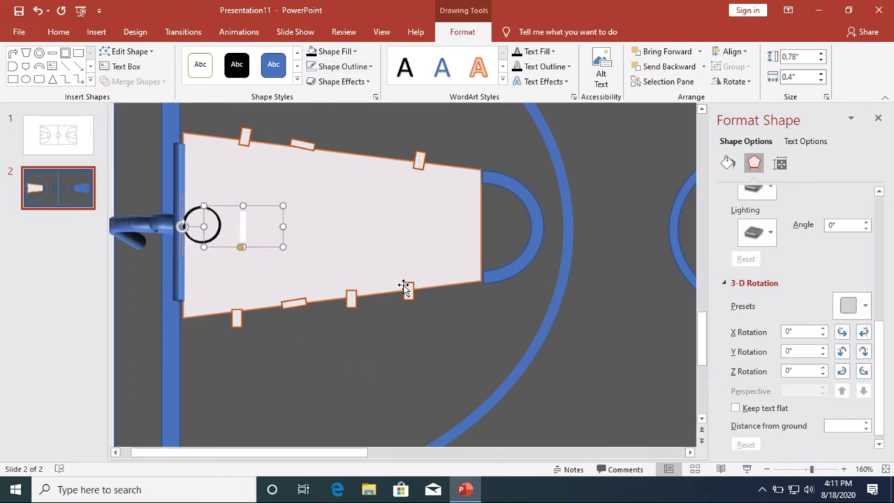
left_click(265, 329)
left_click(301, 231)
left_click(342, 66)
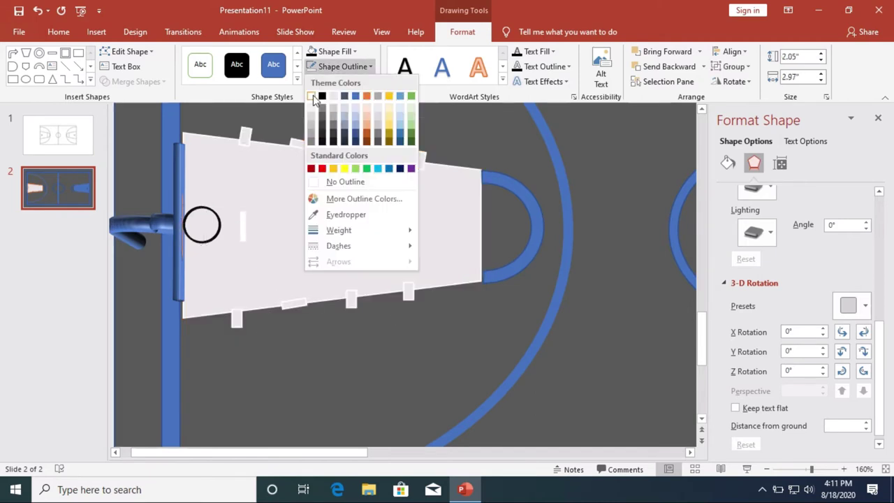
left_click(366, 96)
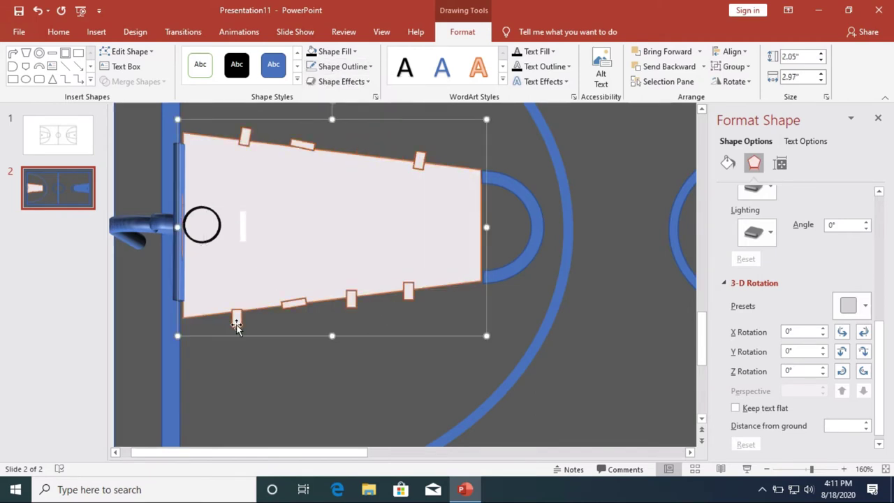
Fill the small rectangle by the rim with white
left_click(236, 318, "shift")
left_click(333, 51)
left_click(312, 81)
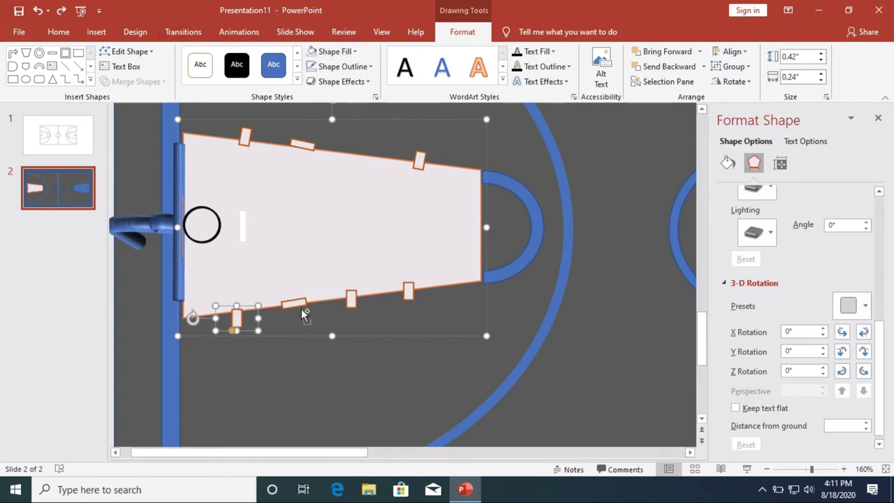
left_click(275, 307)
Nudge the hoop down slightly
left_click(238, 317, "shift")
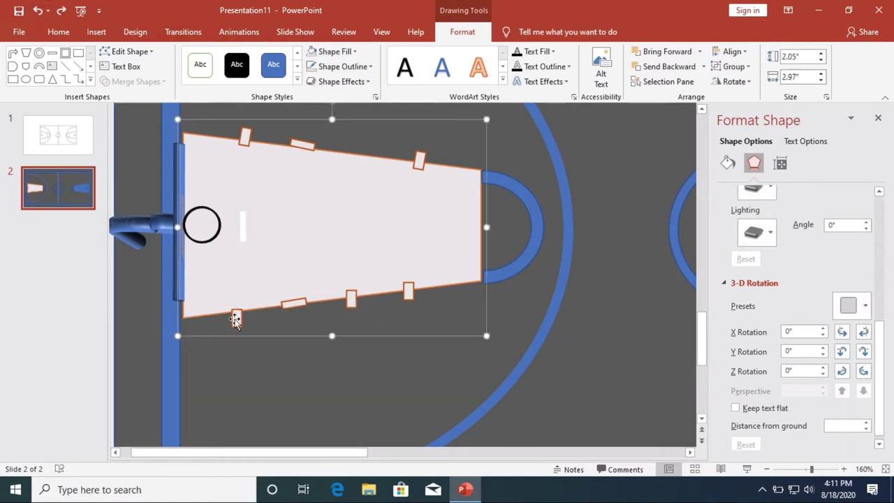
left_click(293, 303, "shift")
key("ctrl+g")
key("Tab")
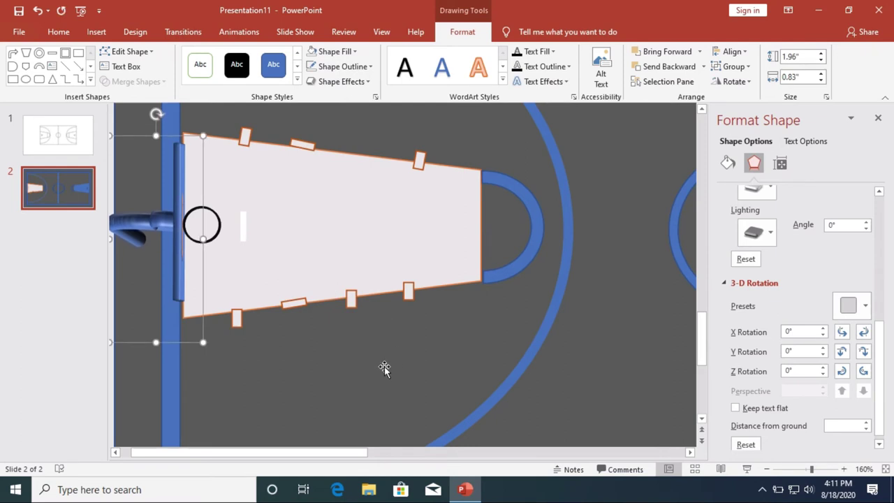
key("Down")
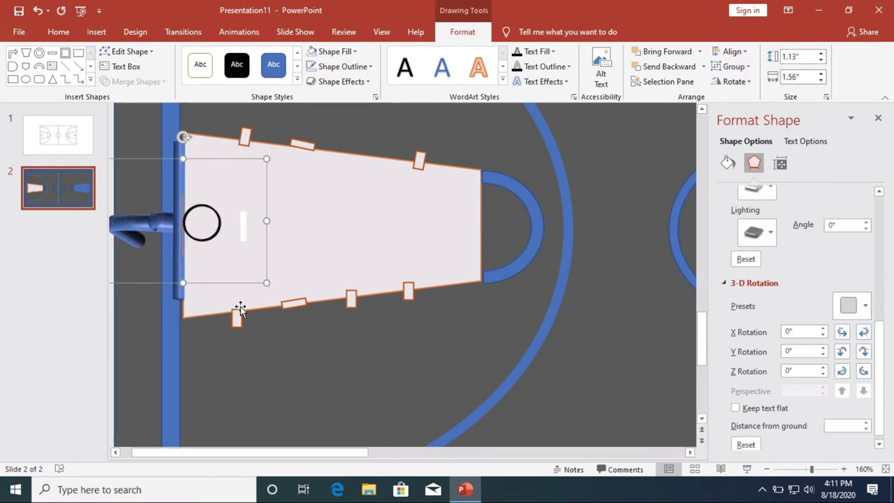
Nudge the key group down slightly
left_click(325, 269)
key("Tab")
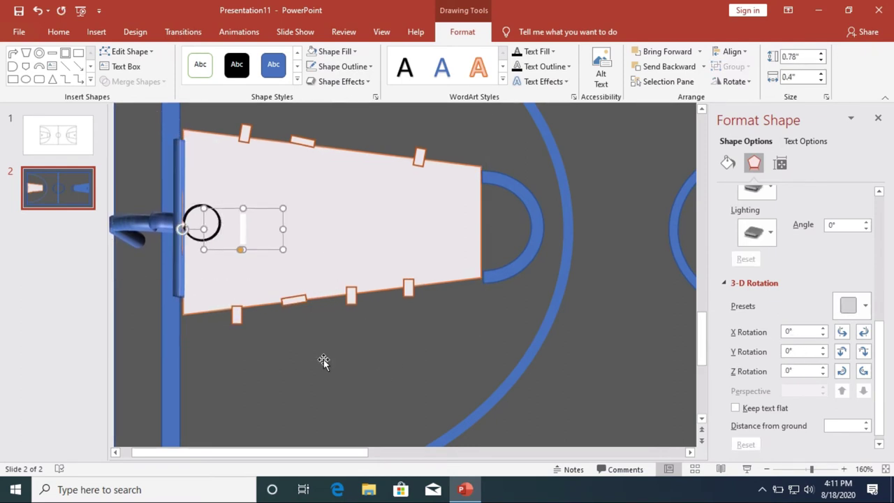
left_click(303, 278)
key("Down")
key("Down")
Click through the shapes inside the key group, ending on the court background picture
left_click(243, 236)
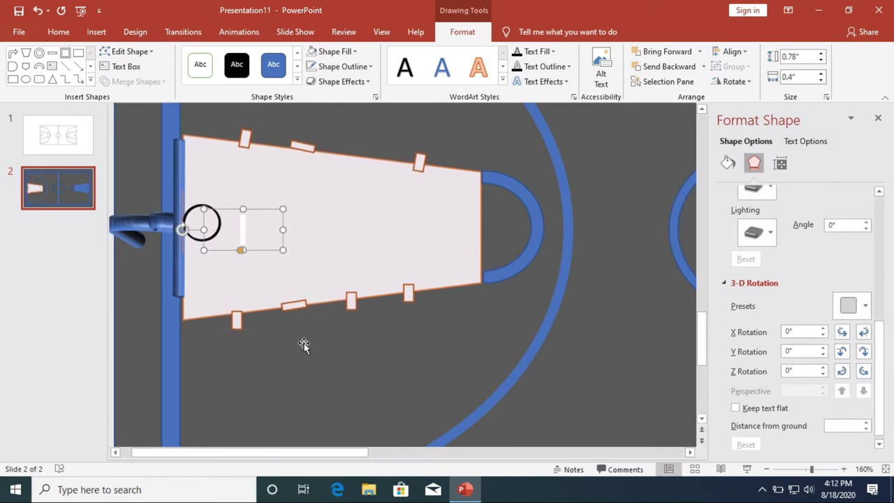
left_click(177, 278)
left_click(206, 238)
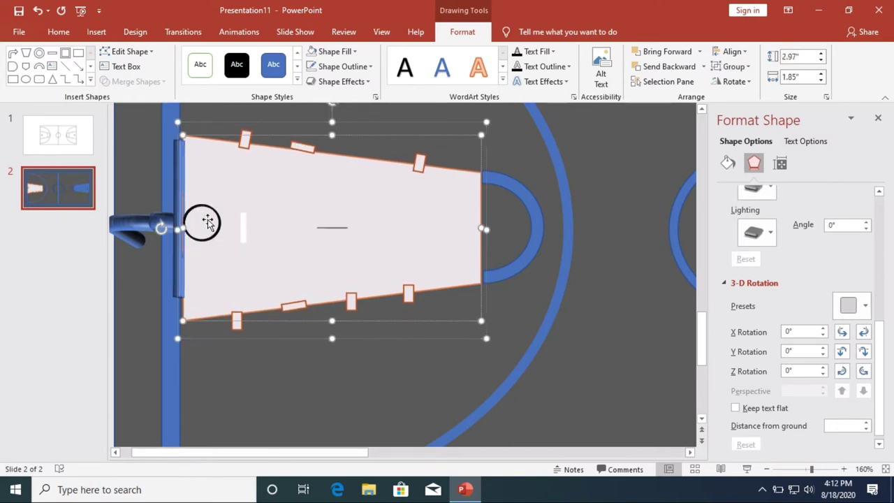
left_click(202, 222)
left_click(201, 221)
left_click(201, 222)
Zoom to the left half of the court and align the key group left
left_click(767, 470)
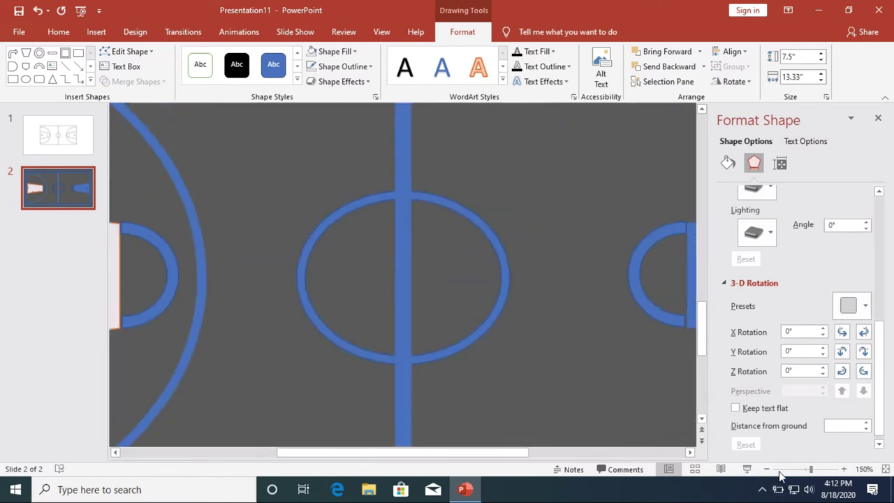
left_click(779, 469)
left_click(825, 469)
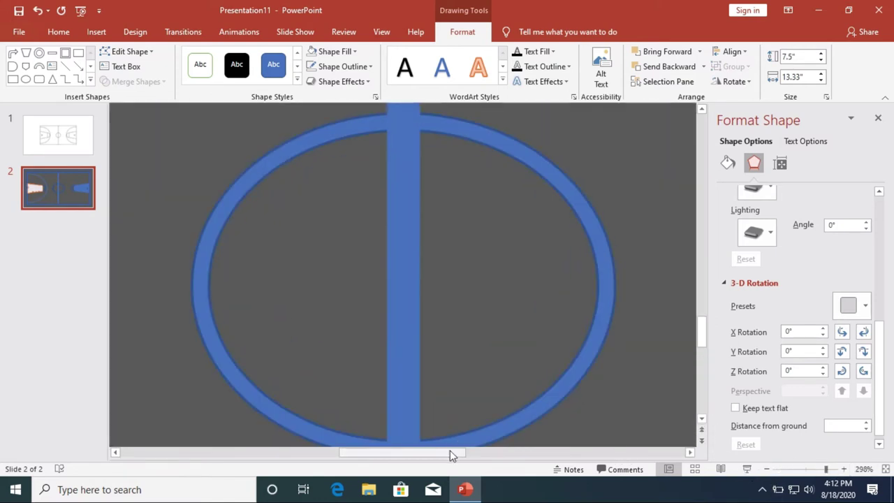
left_click_drag(825, 469, 799, 469)
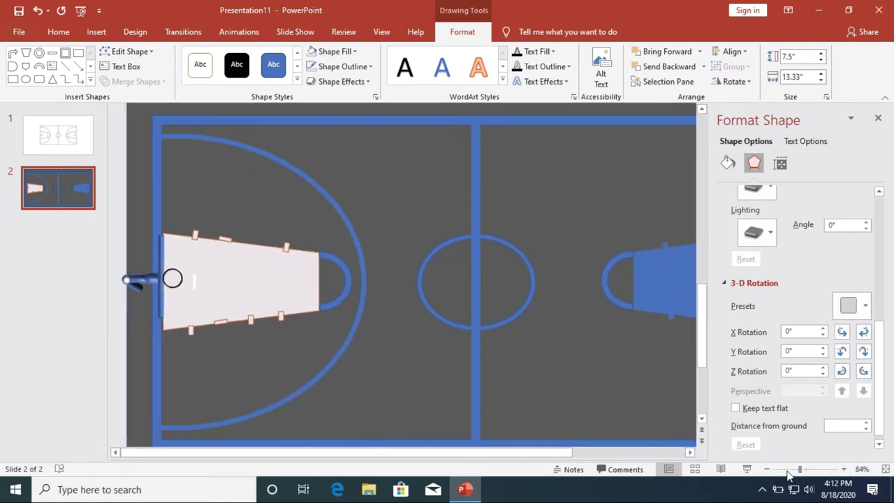
left_click(200, 270)
scroll(209, 276, "up", 3)
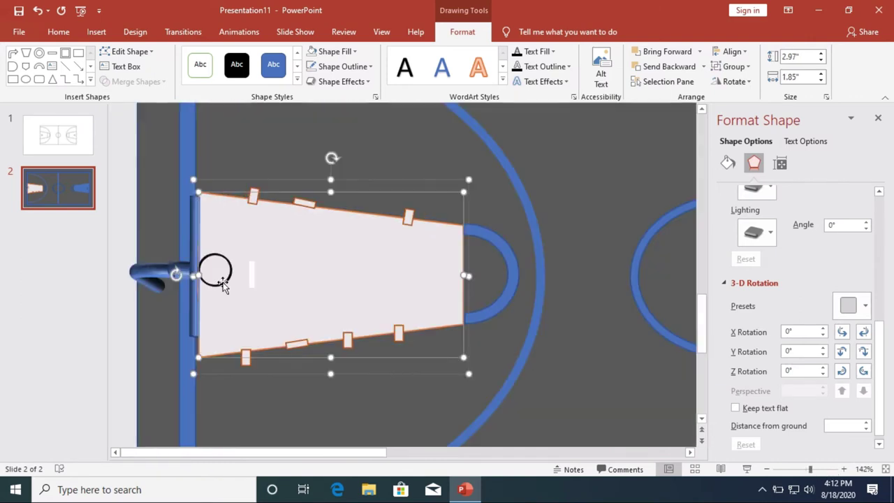
left_click(222, 283)
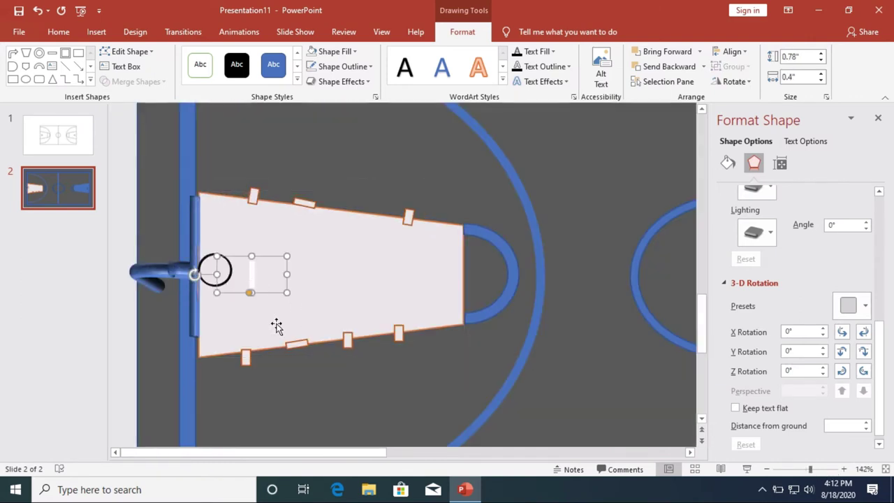
left_click(196, 331)
left_click(731, 52)
left_click(757, 67)
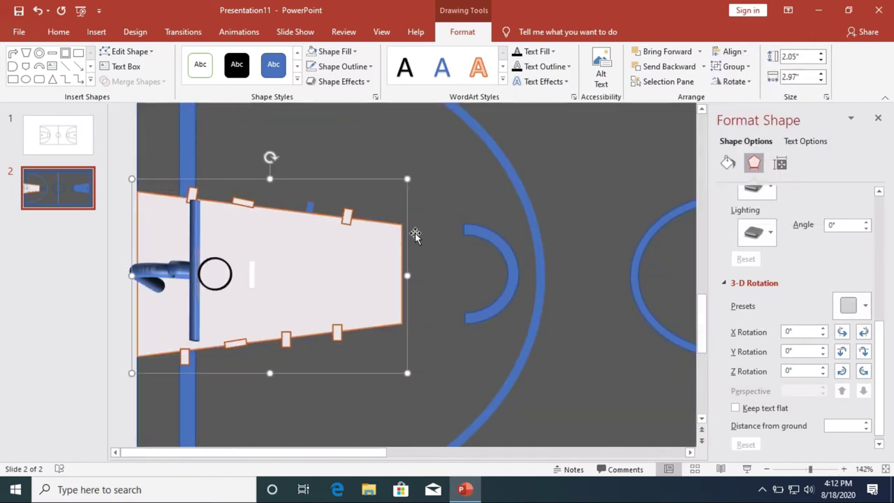
Move the key right against the blue baseline and reselect the key group
left_click_drag(415, 236, 476, 235)
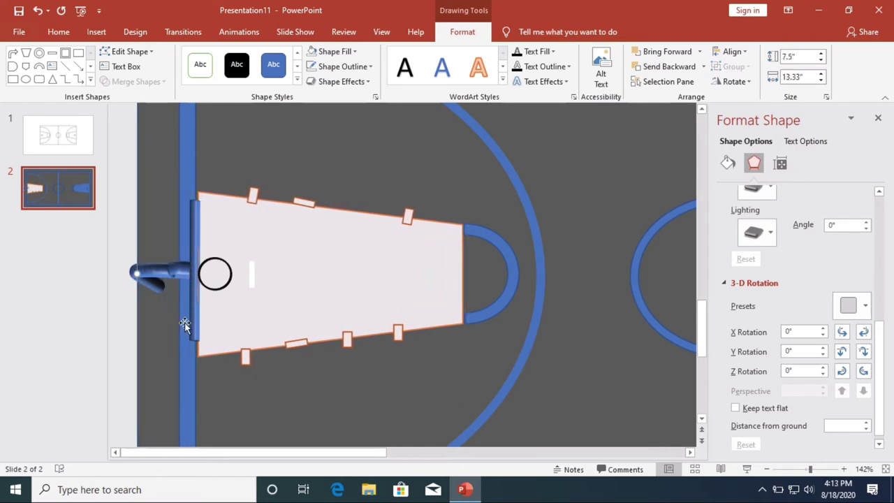
left_click_drag(125, 329, 273, 216)
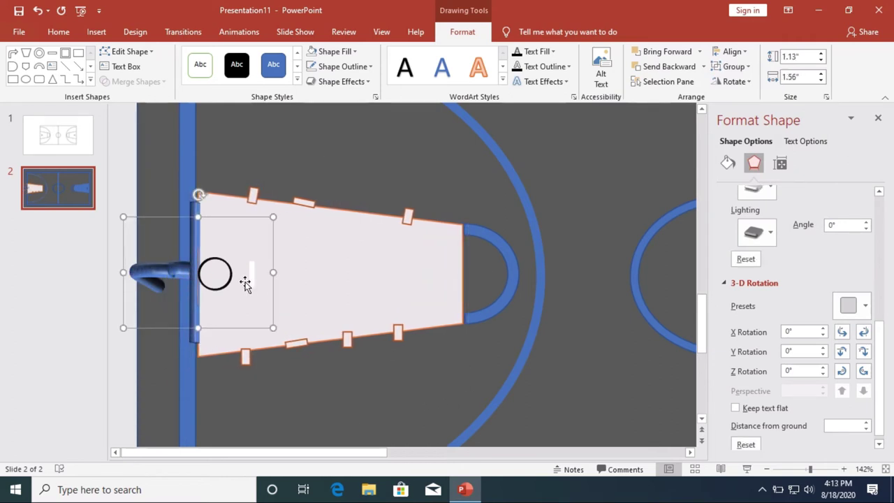
left_click(363, 400)
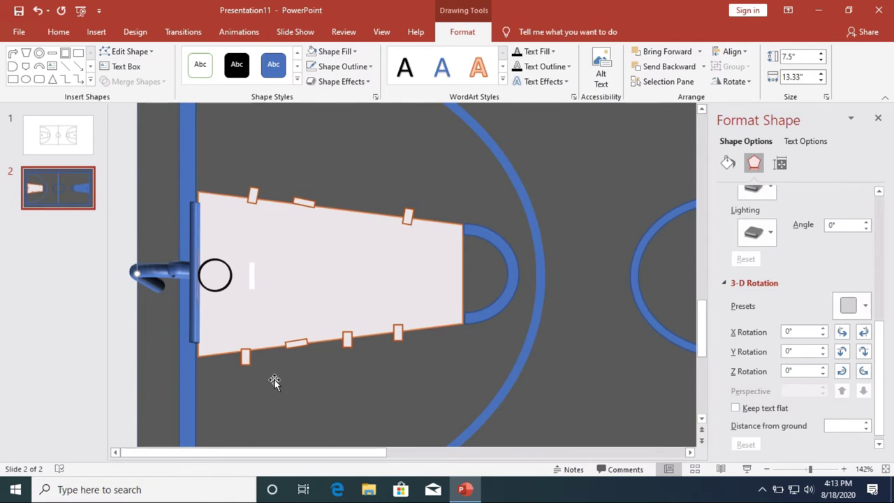
left_click(300, 347)
left_click(407, 291)
Ungroup the key into separate pieces
right_click(407, 293)
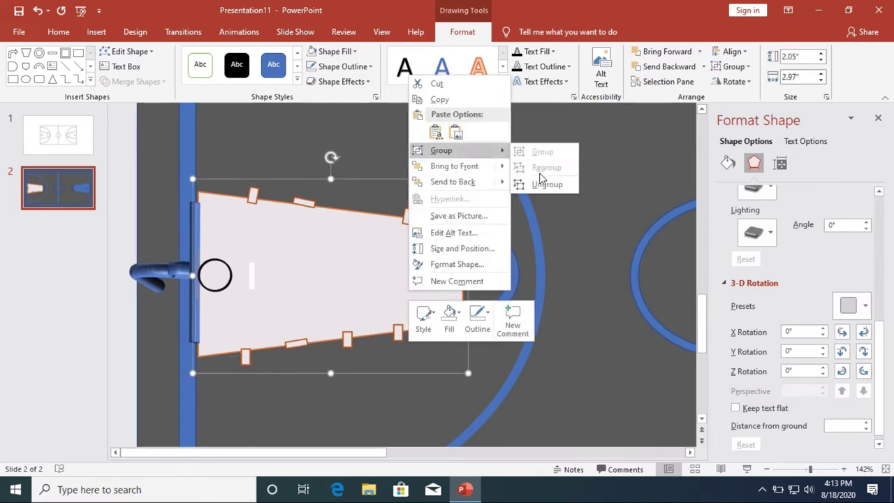
left_click(519, 184)
left_click(342, 66)
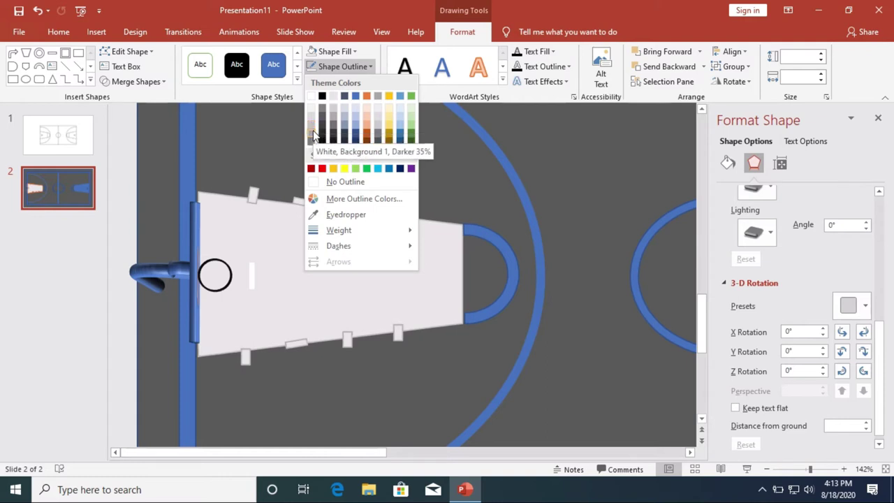
left_click(439, 155)
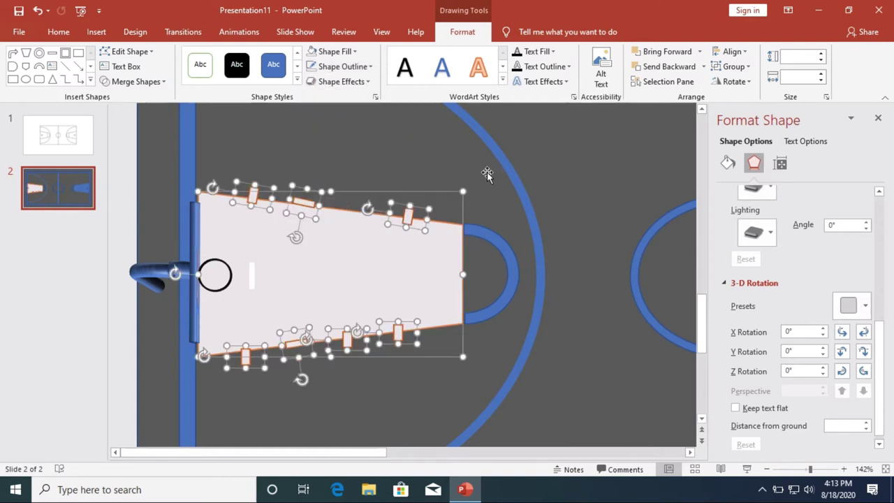
Remove the orange outlines from the key's small edge tabs
left_click(244, 356)
left_click(296, 342, "shift")
left_click(347, 340, "shift")
left_click(398, 332, "shift")
left_click(408, 216, "shift")
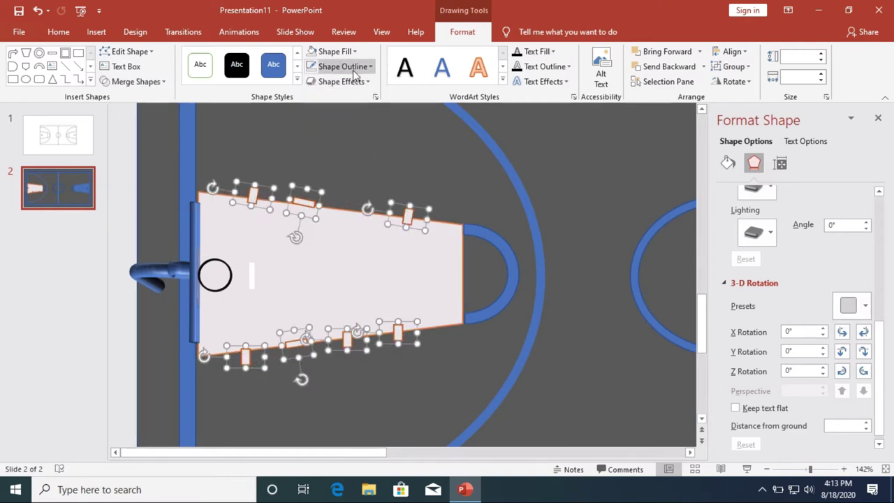
left_click(354, 70)
left_click(328, 183)
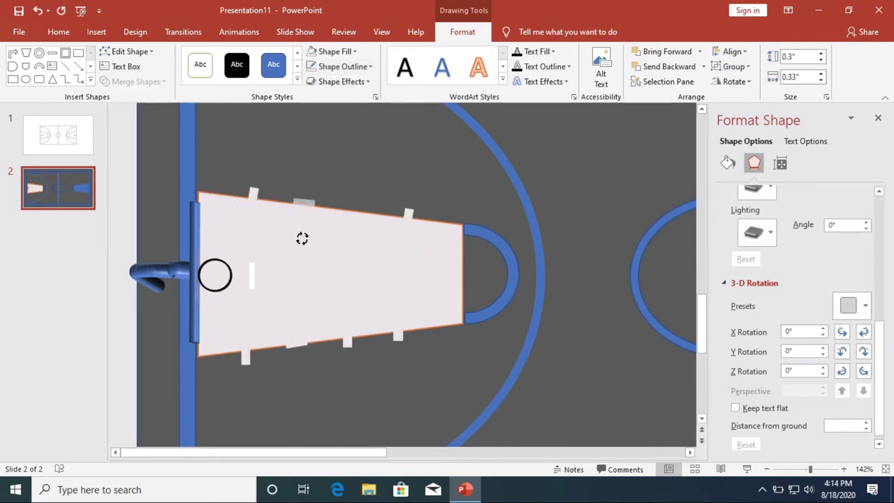
left_click(370, 192)
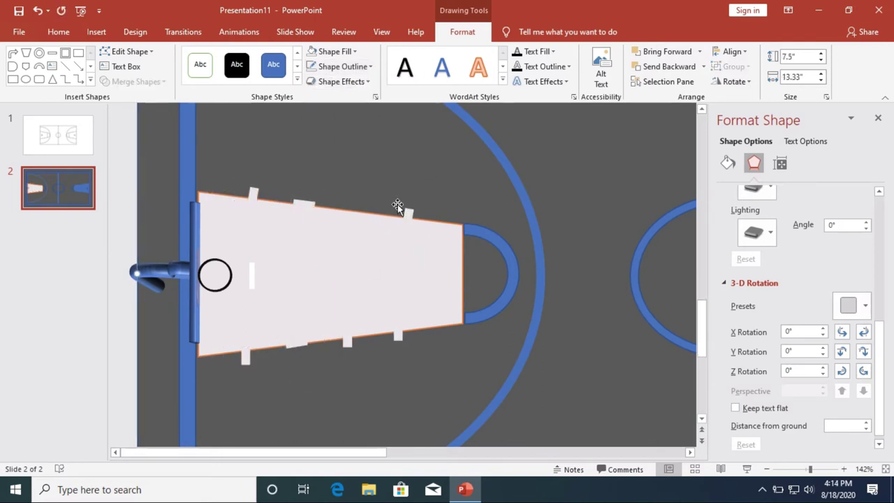
Duplicate a top-edge tab so the top edge has four tabs, then zoom out
left_click(295, 350)
left_click(350, 354)
left_click(412, 217)
key("Tab")
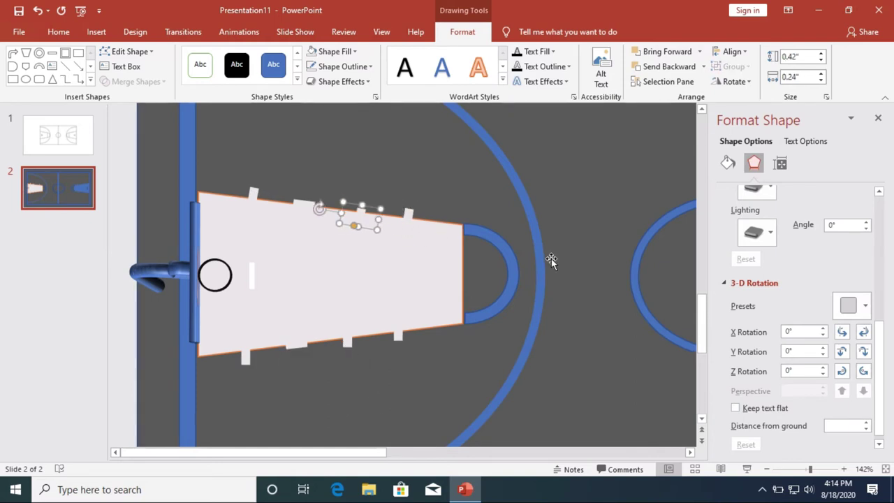
left_click(461, 353)
scroll(454, 368, "down", 1)
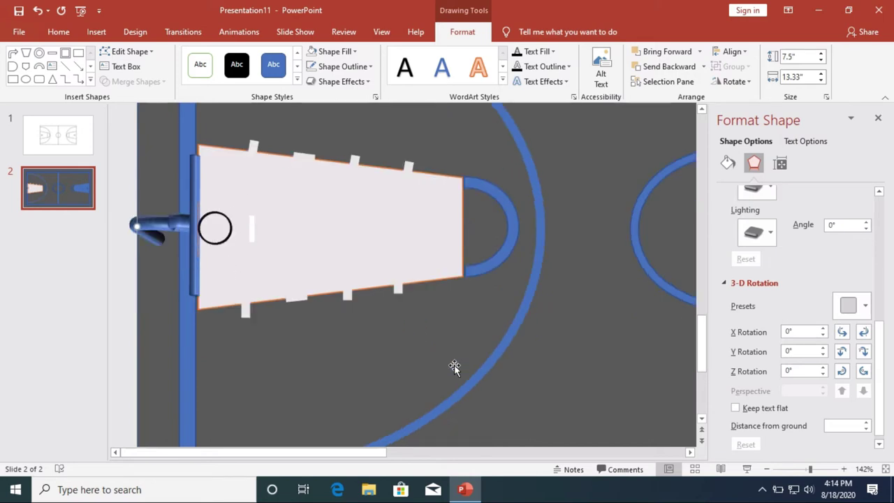
left_click(765, 469)
Outline the white bar in the key in orange
left_click(766, 469)
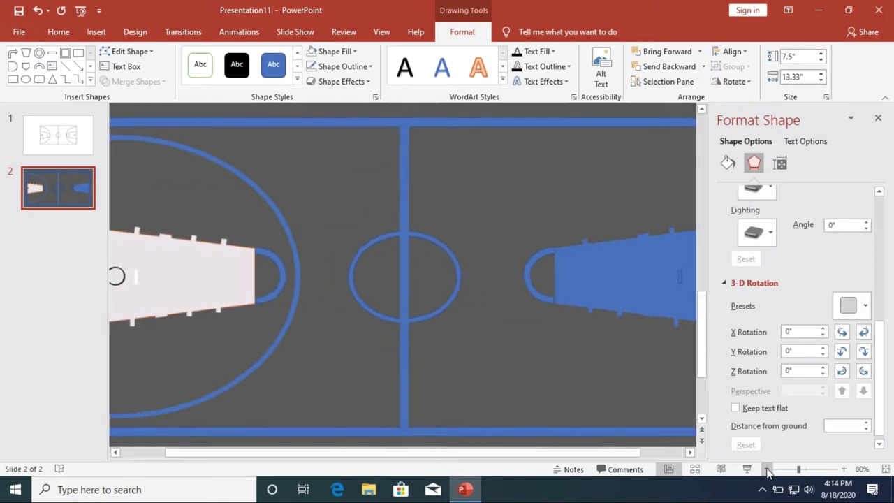
left_click(766, 469)
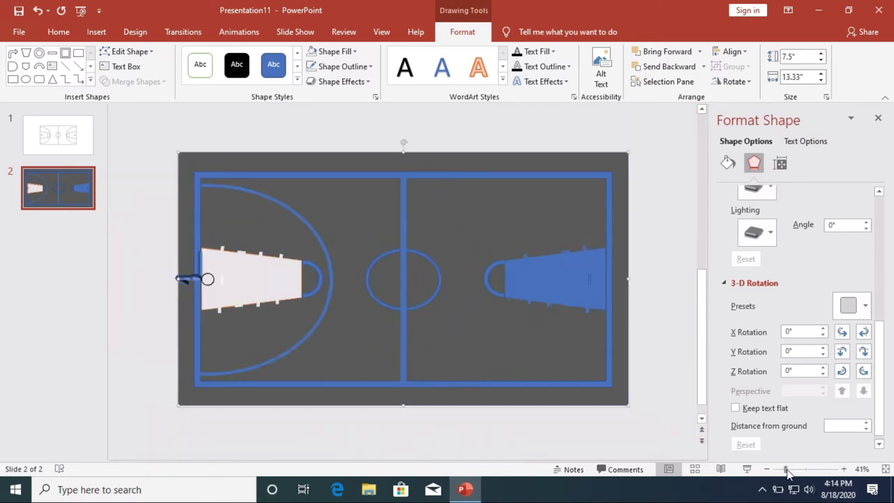
scroll(174, 295, "up", 5)
left_click(276, 330)
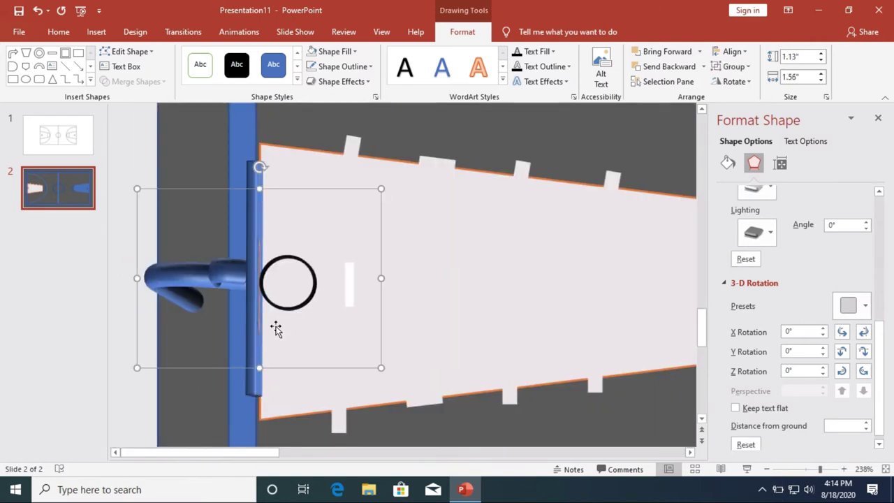
left_click(359, 293)
left_click(349, 66)
left_click(377, 91)
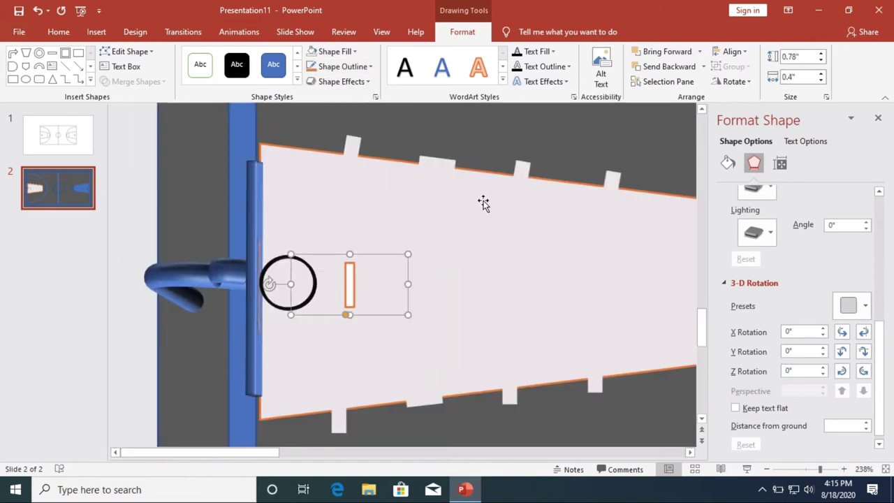
Zoom out to the whole court and save the presentation
left_click(768, 474)
left_click(768, 473)
left_click(768, 473)
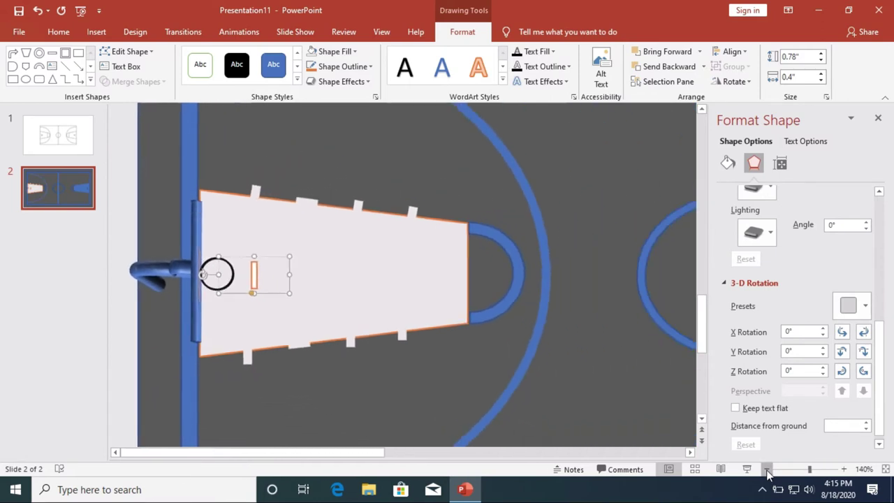
left_click(768, 473)
key("ctrl+s")
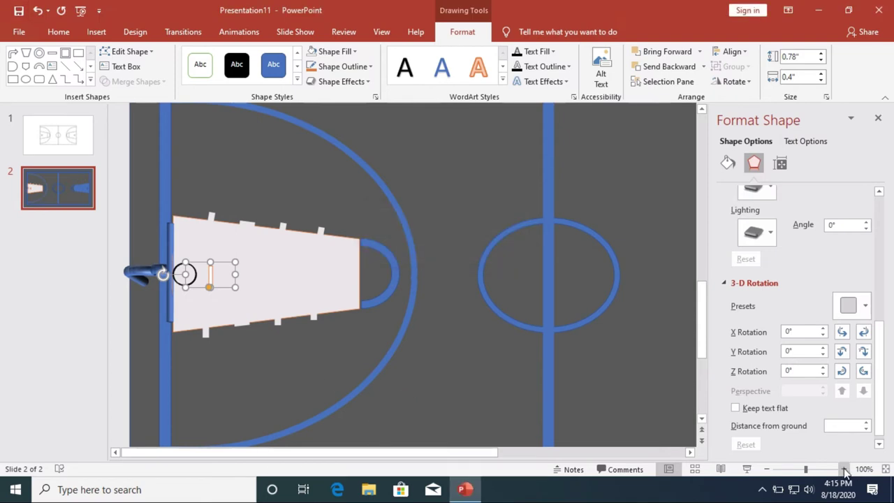
Outline the small circle in the key in orange
scroll(844, 469, "up", 9)
left_click(259, 293)
left_click(332, 51)
left_click(342, 67)
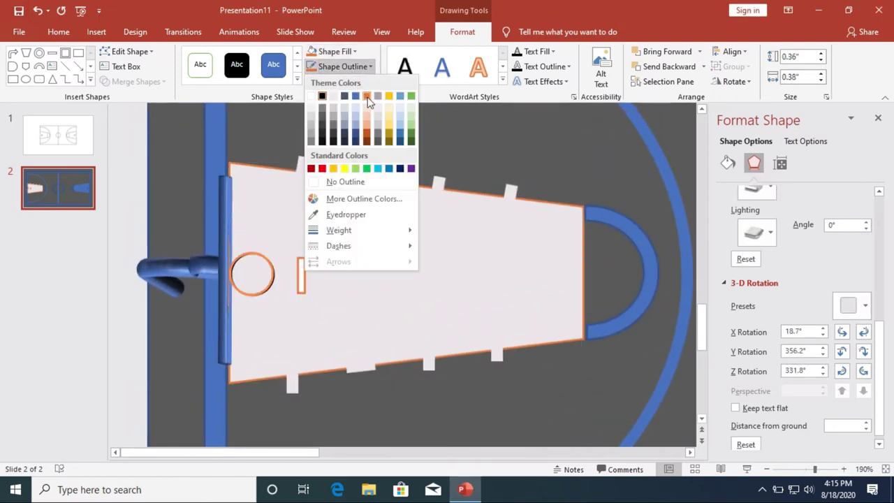
left_click(368, 101)
Give the 3-D hoop at the baseline an orange fill and orange outline
left_click(225, 354)
key("Tab")
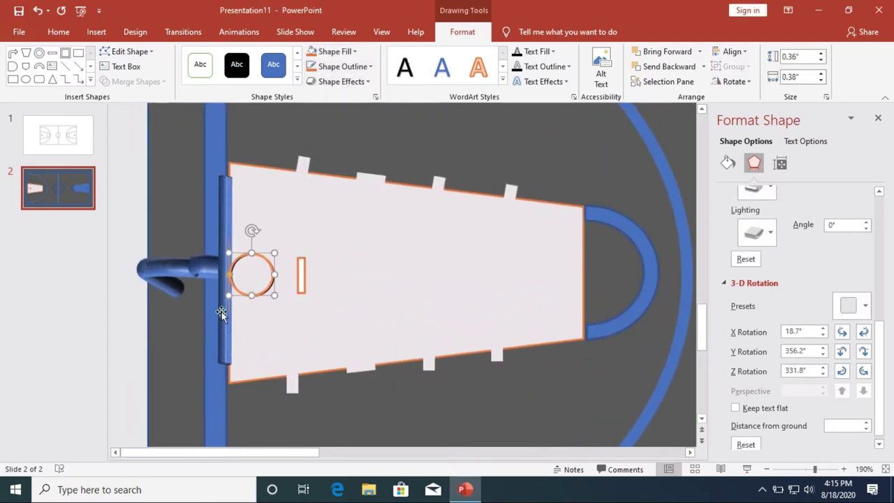
key("Tab")
left_click(143, 338)
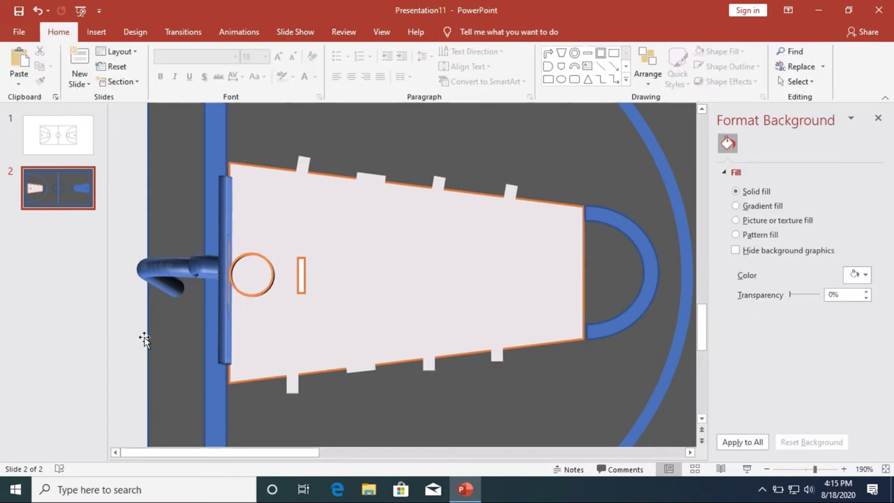
left_click(222, 364)
left_click(333, 51)
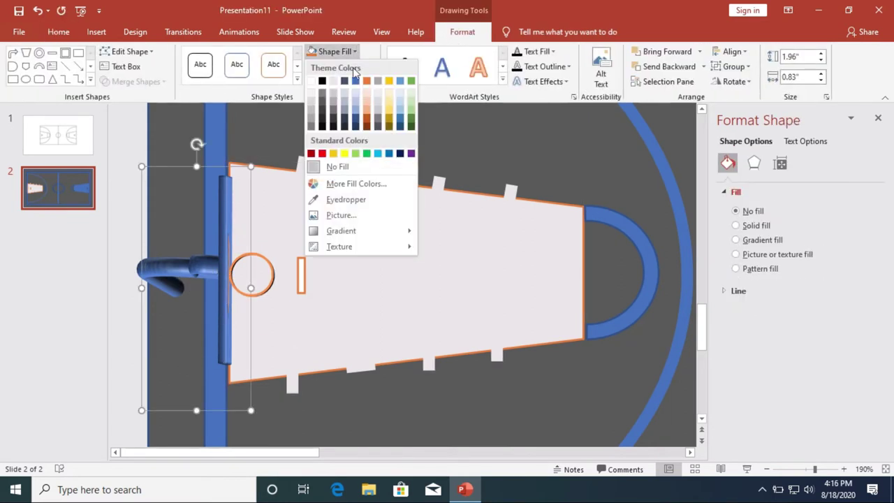
left_click(367, 80)
left_click(342, 66)
left_click(366, 98)
left_click(227, 337)
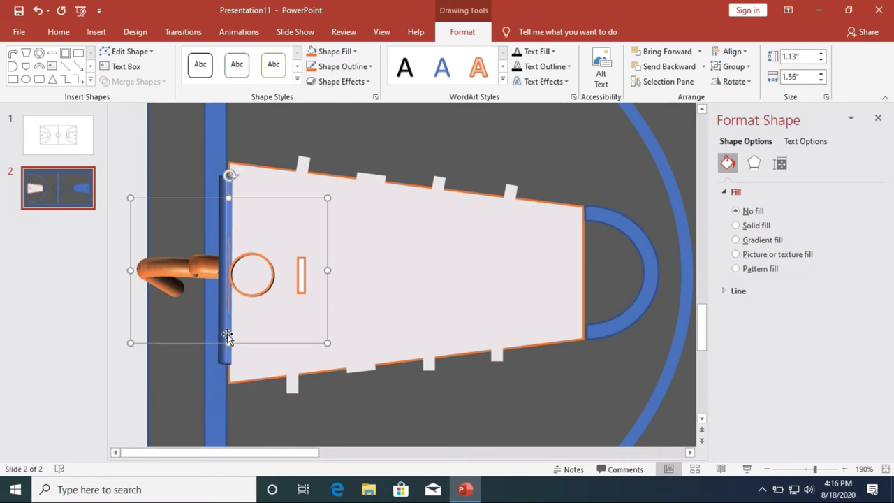
Give the left backboard strip a bluish texture fill at 27% transparency
left_click(736, 254)
left_click(858, 326)
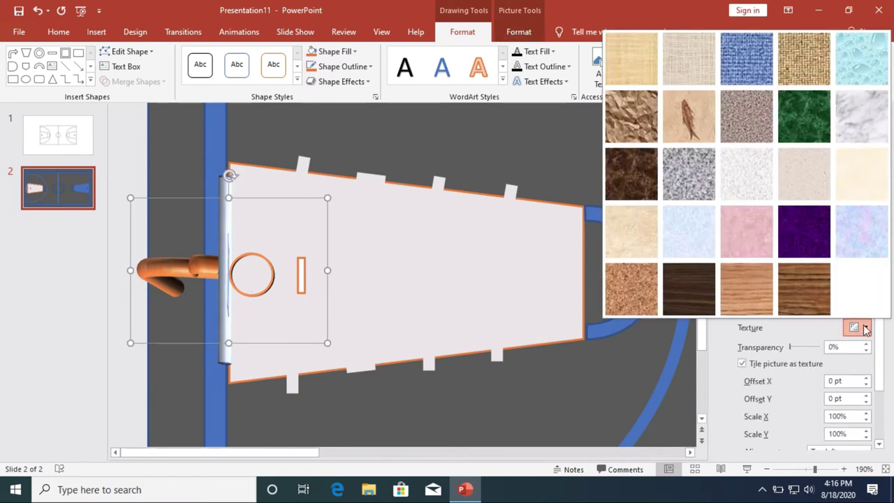
left_click(676, 54)
left_click_drag(789, 346, 795, 347)
scroll(384, 325, "down", 2)
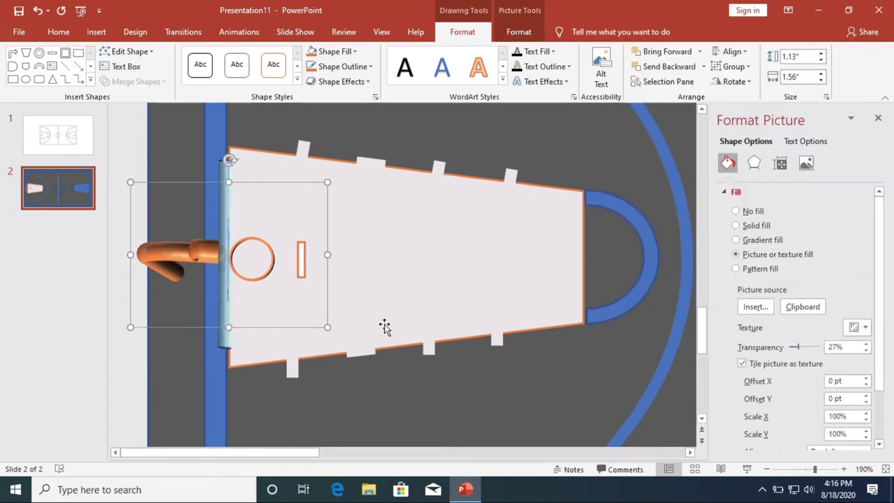
Zoom out to the whole court and reselect the court boundary rectangle
left_click(475, 384)
left_click_drag(814, 469, 790, 469)
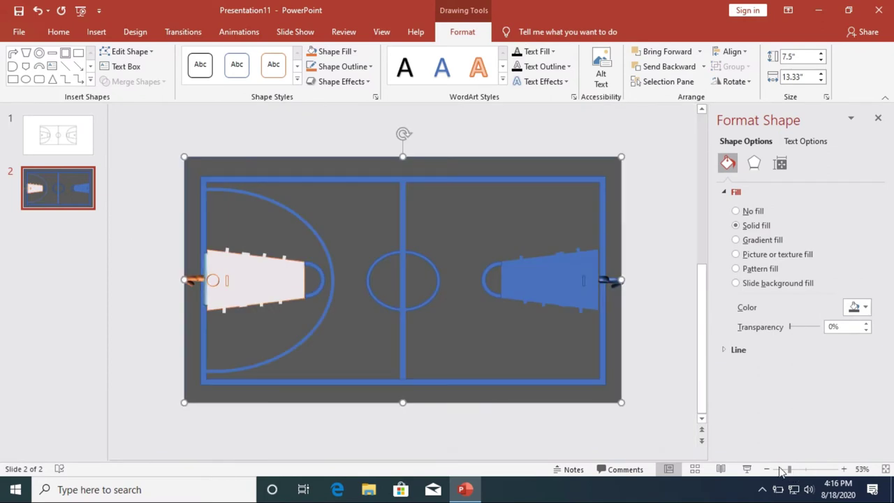
left_click(648, 397)
left_click_drag(789, 470, 806, 469)
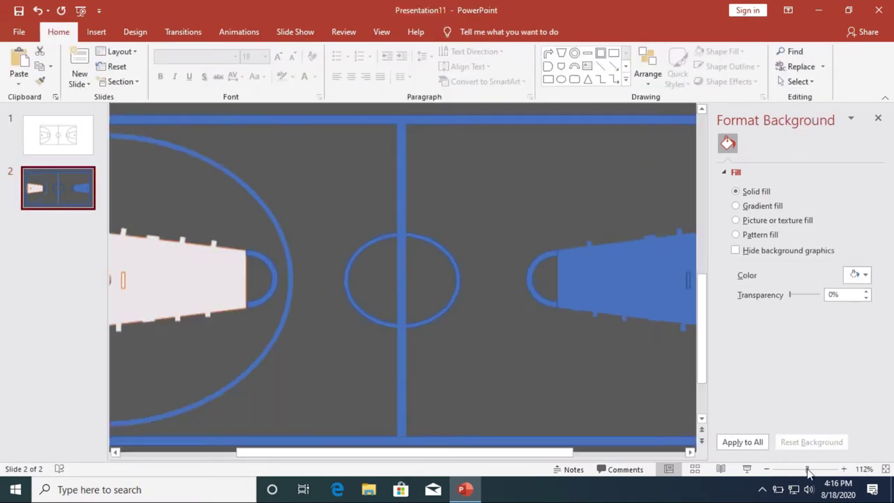
left_click(241, 340)
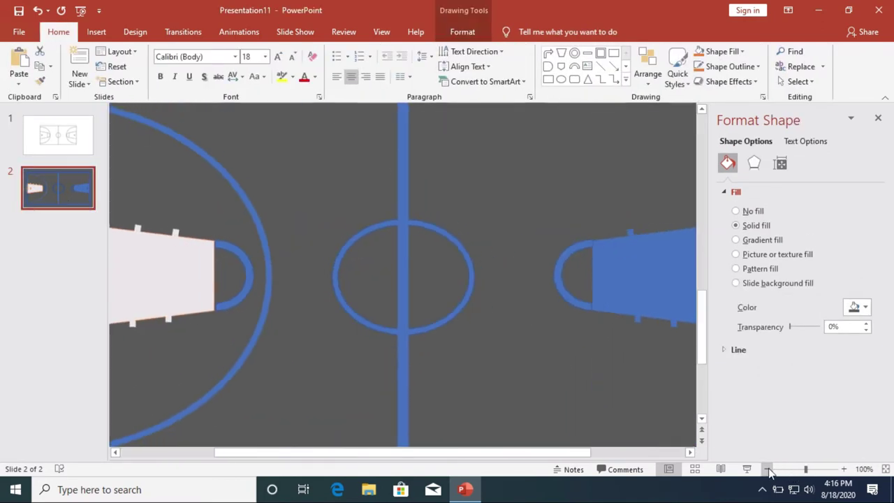
scroll(404, 378, "down", 3)
left_click(463, 31)
left_click(335, 51)
Set the court boundary rectangle's outline to orange
left_click(380, 83)
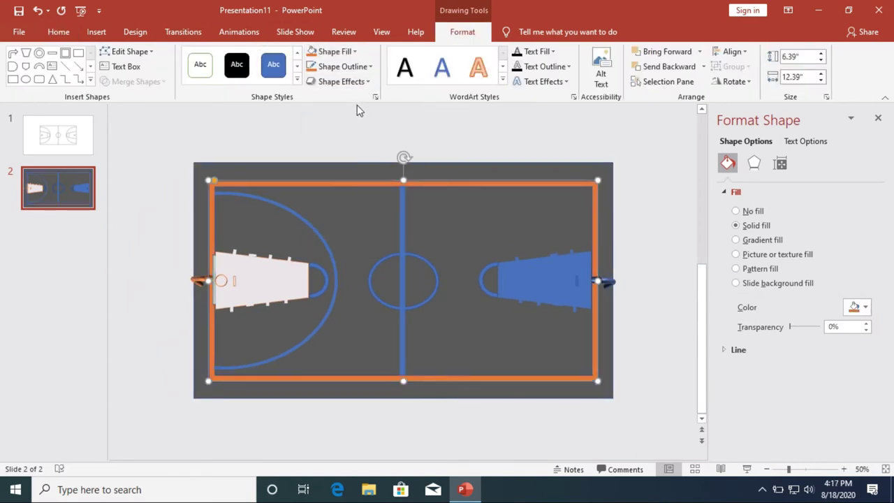
left_click(345, 66)
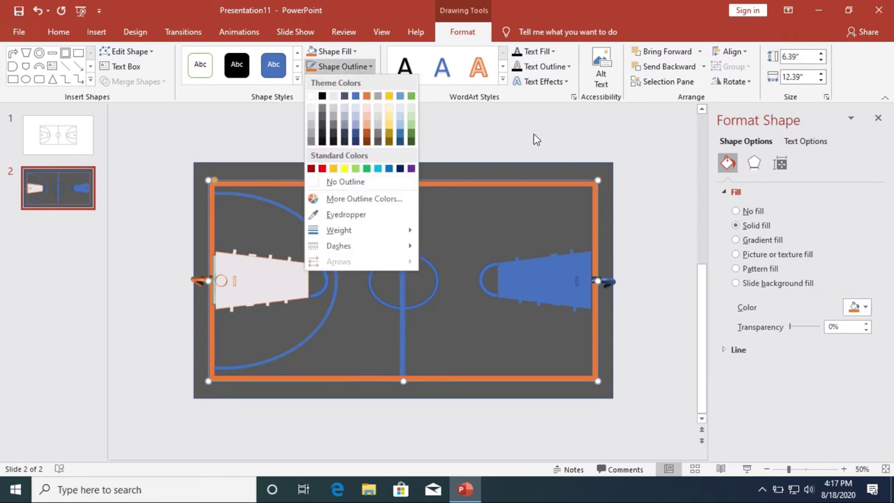
left_click(533, 134)
left_click(500, 144)
double_click(500, 183)
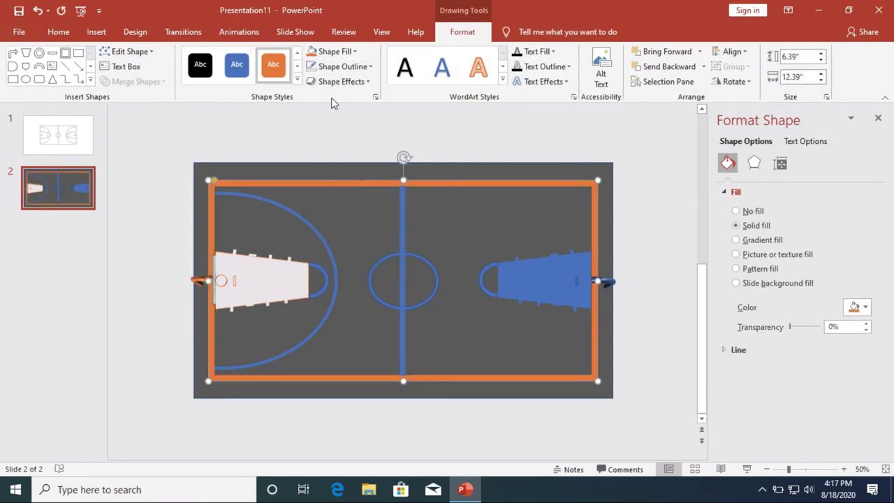
left_click(340, 66)
left_click(663, 202)
left_click(378, 186)
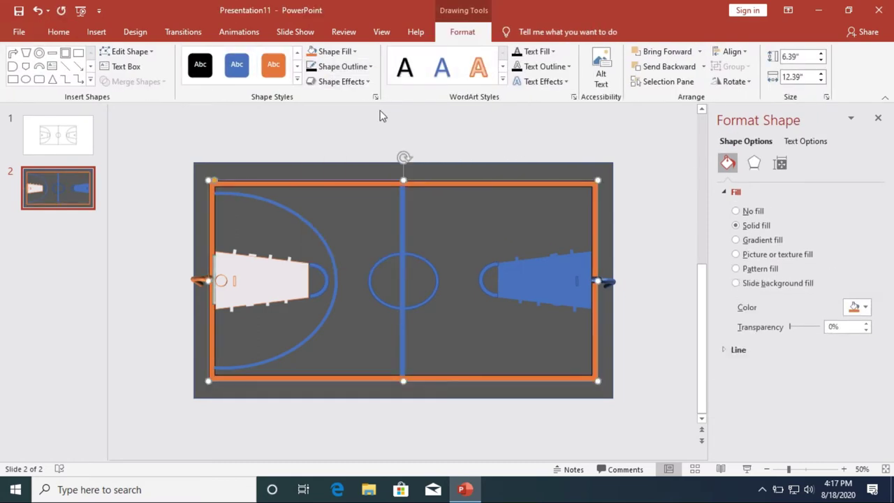
left_click(381, 114)
double_click(477, 244)
left_click(342, 66)
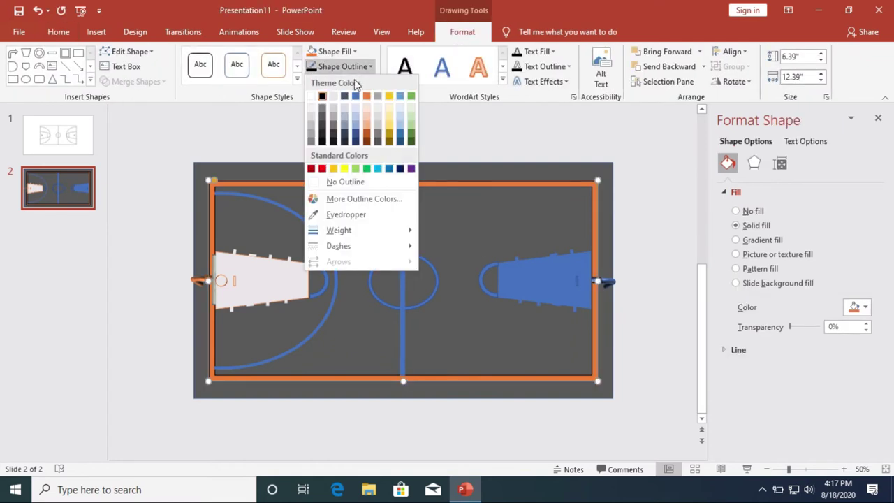
left_click(479, 146)
Make the centre circle's outline orange
left_click(437, 276)
left_click(335, 51)
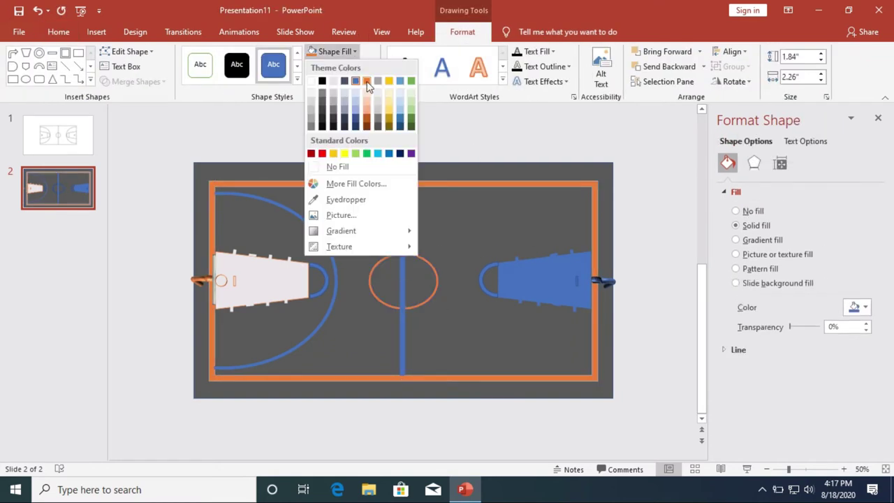
left_click(364, 67)
key("Escape")
Apply the orange style to the half-court line
left_click(402, 328)
left_click(364, 67)
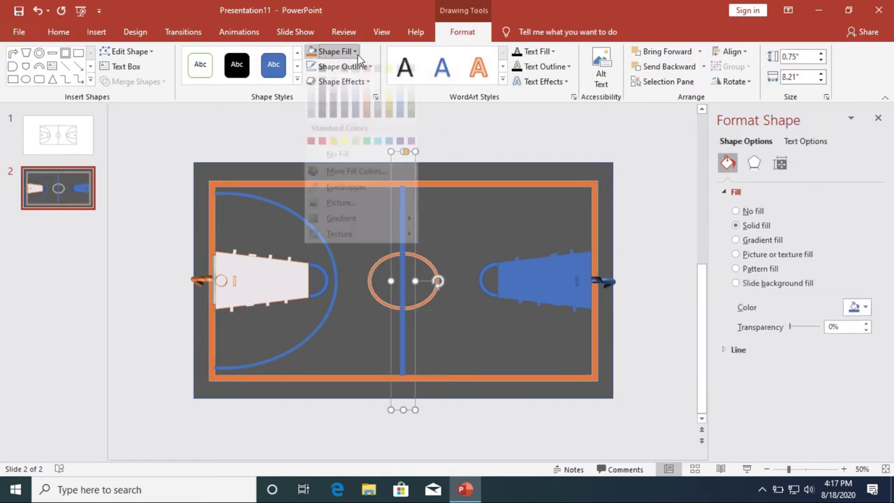
left_click(367, 96)
left_click(342, 67)
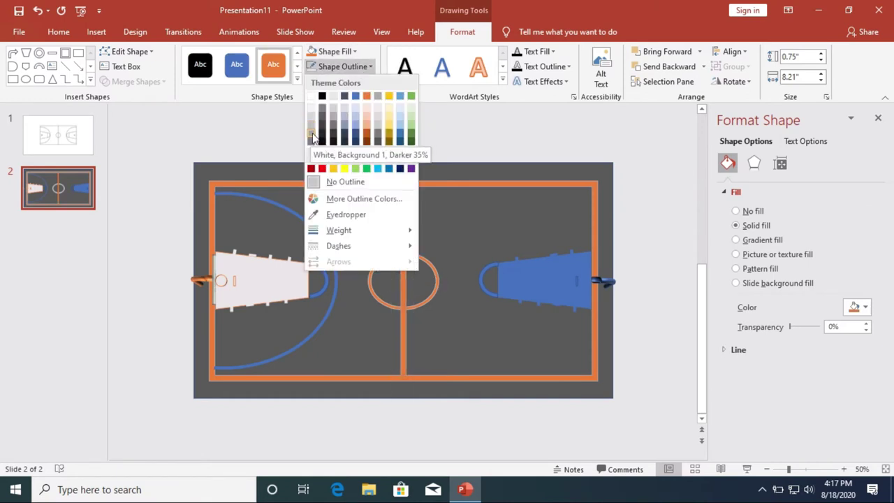
key("Escape")
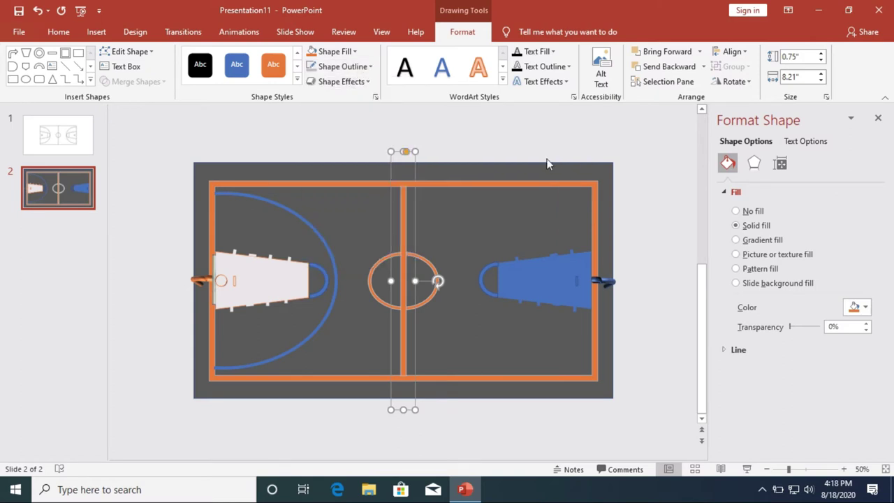
left_click(533, 198)
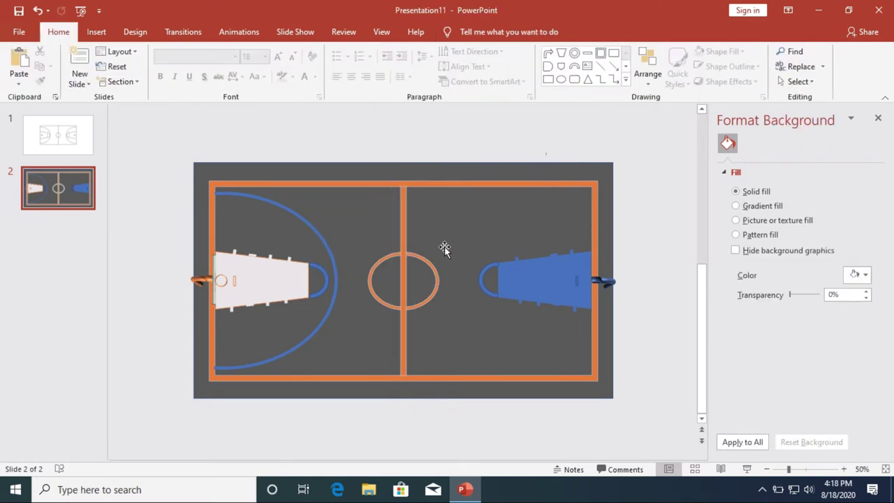
Change the left three-point arc's outline to orange
left_click(320, 238)
left_click(320, 231)
left_click(462, 31)
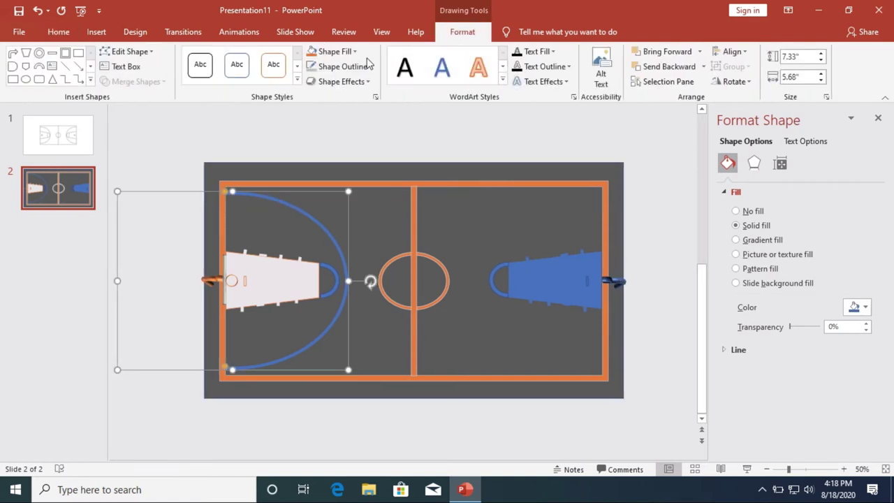
left_click(339, 65)
left_click(377, 96)
left_click(400, 237)
Select both keys and fill them with the same light near-white colour
left_click(401, 236)
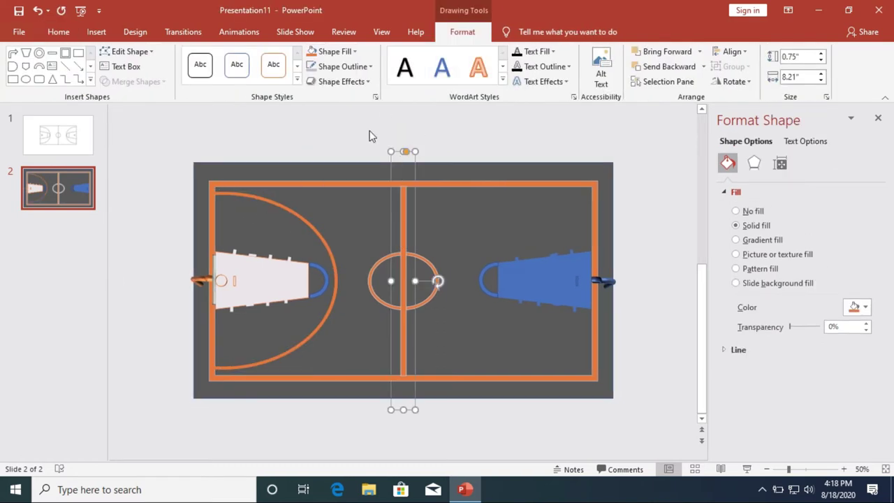
left_click(370, 136)
left_click(514, 281)
right_click(281, 283)
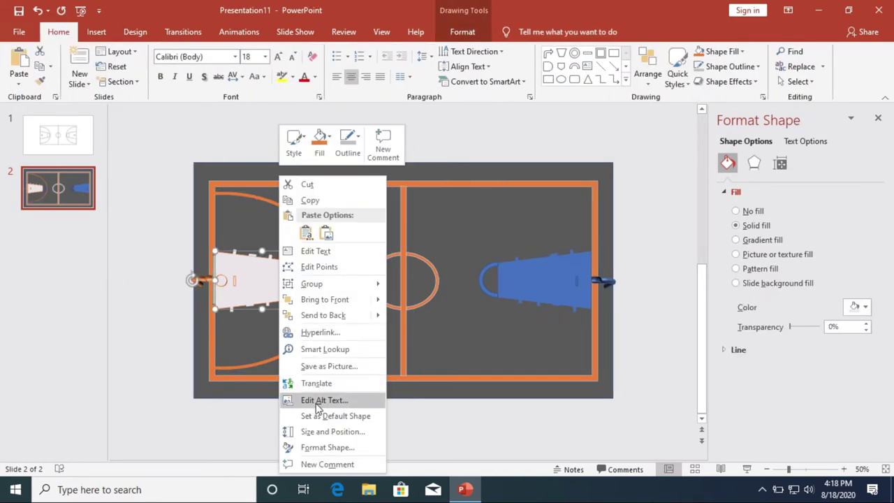
left_click(475, 33)
left_click(518, 299, "shift")
left_click(334, 51)
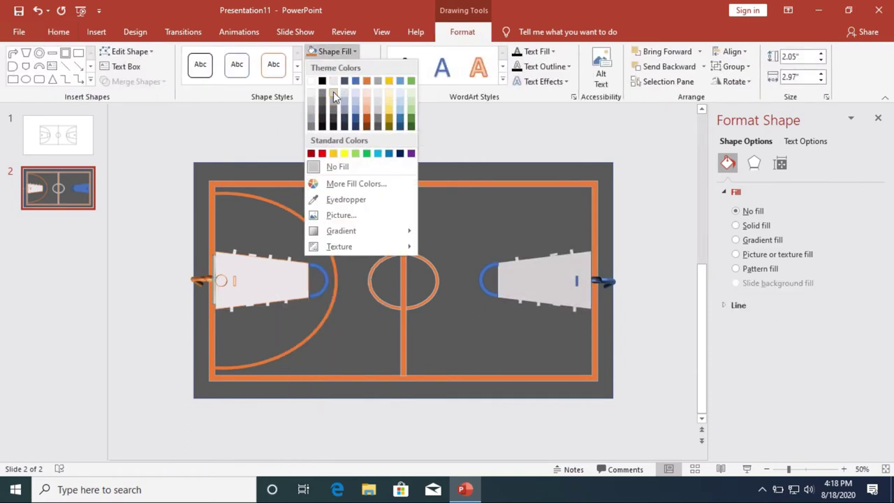
left_click(312, 100)
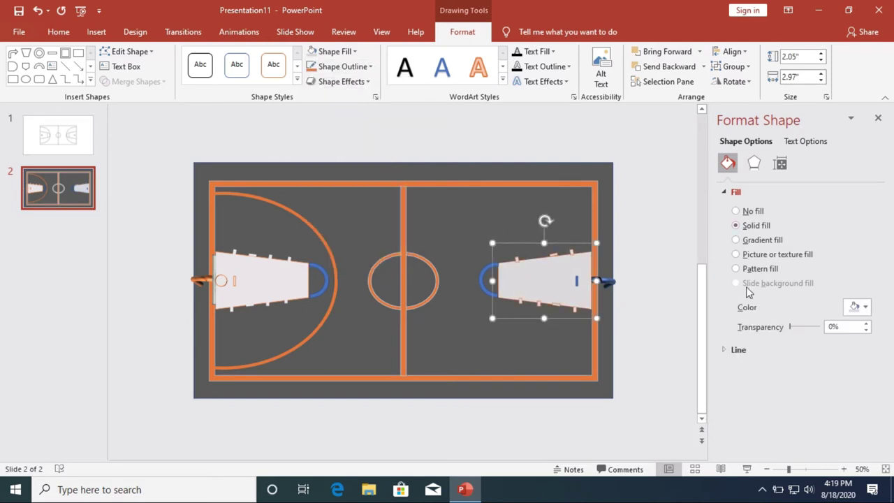
Fill the right key white and give it an orange outline
left_click(843, 468)
left_click_drag(544, 453, 639, 452)
left_click(579, 321)
left_click(335, 51)
left_click(311, 94)
left_click(664, 277)
left_click(343, 67)
left_click(368, 100)
left_click(335, 51)
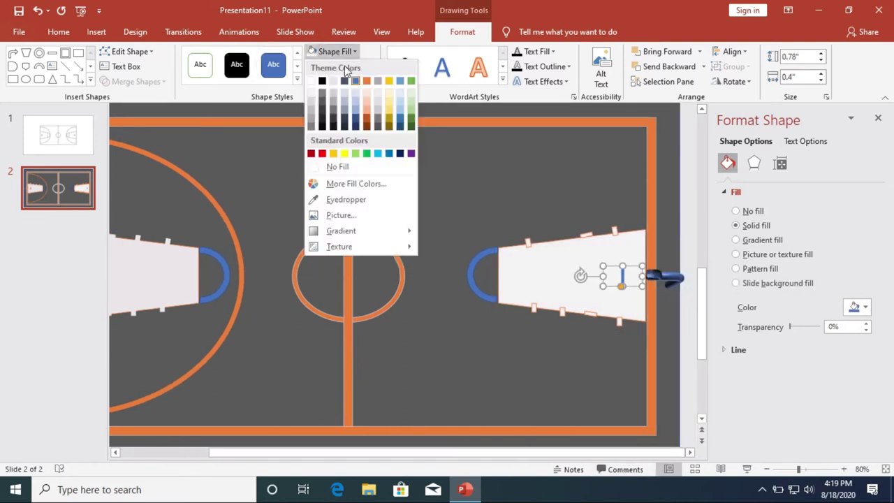
left_click(366, 78)
Remove the orange outlines from the right key's lane marks
scroll(808, 406, "up", 2)
left_click(843, 469)
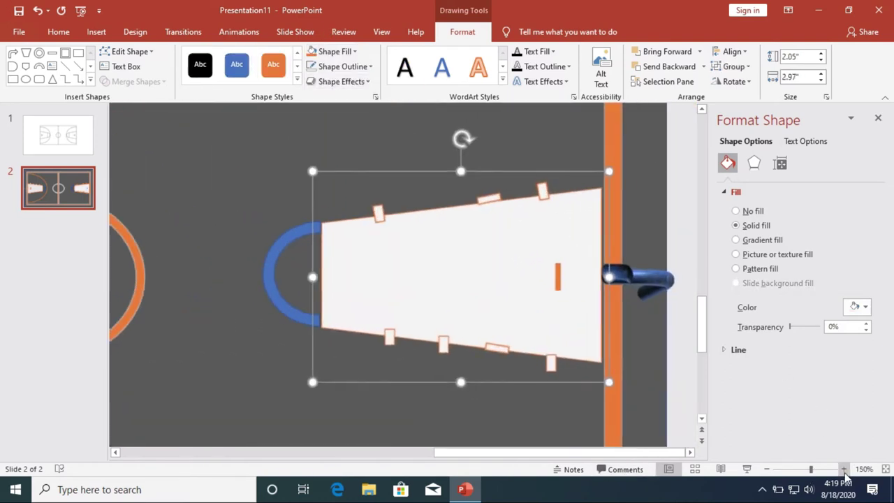
left_click(553, 364, "shift")
left_click(498, 348, "shift")
left_click(444, 343, "shift")
left_click(342, 66)
left_click(343, 182)
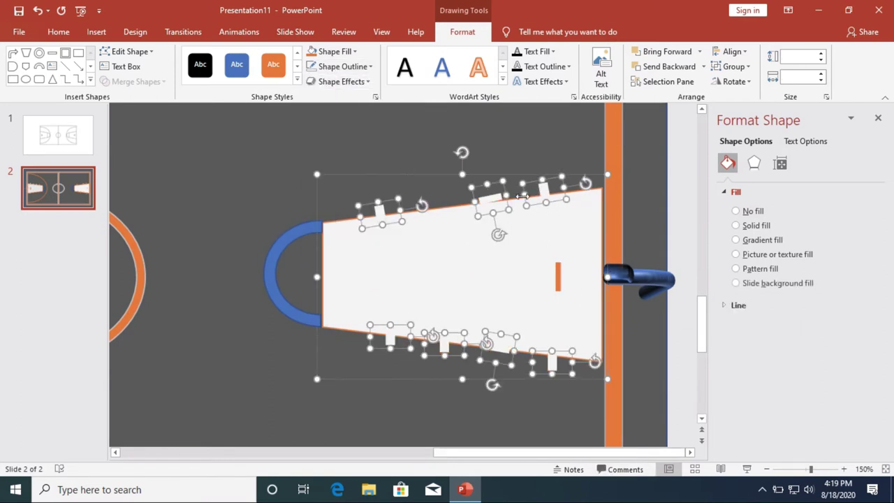
left_click(640, 335)
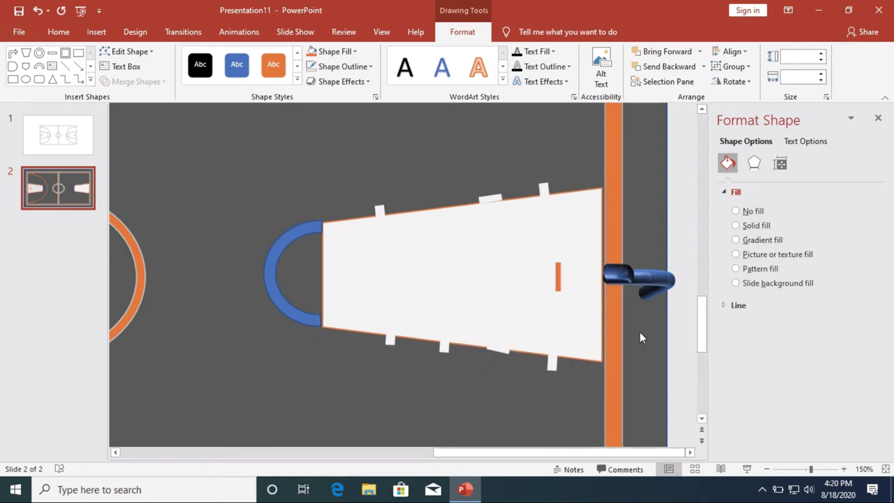
Rotate the top and bottom lane marks to follow the key's edges
left_click(495, 200)
left_click_drag(494, 237, 495, 237)
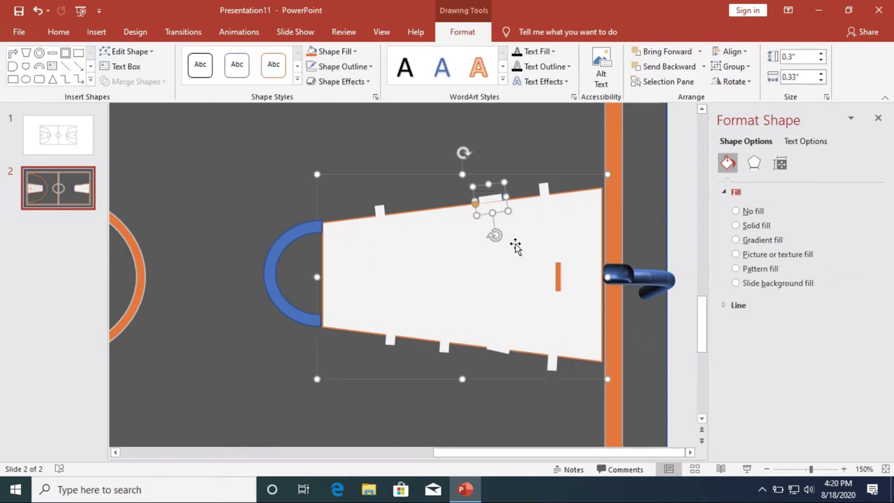
left_click(679, 307)
left_click(498, 349)
left_click(499, 348)
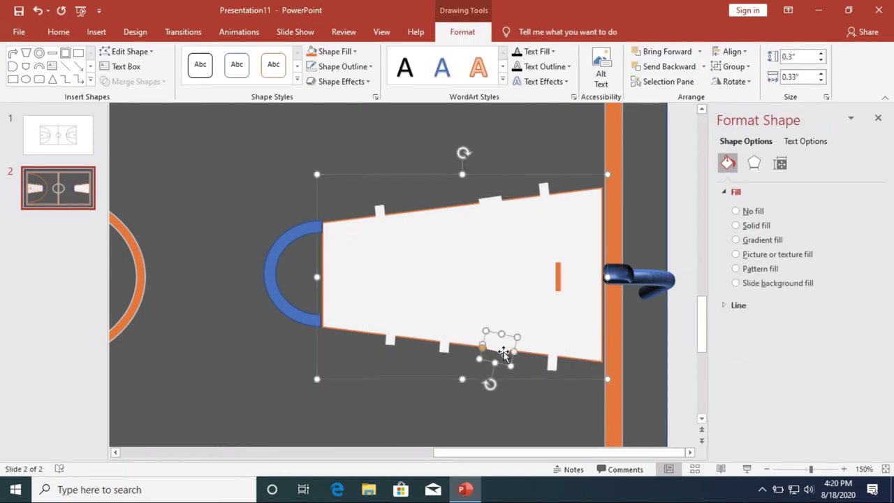
left_click_drag(486, 380, 501, 388)
left_click(646, 368)
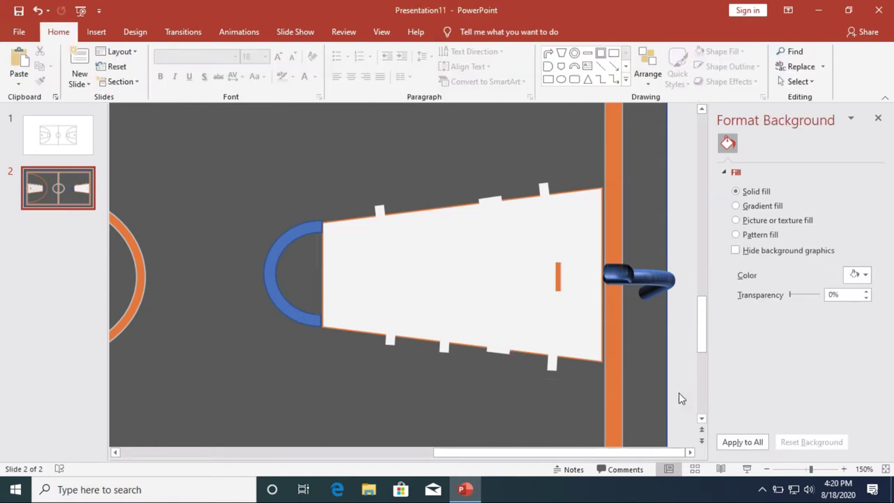
Nudge the top-left lane mark up and right with the arrow keys
left_click(440, 352)
left_click(389, 340)
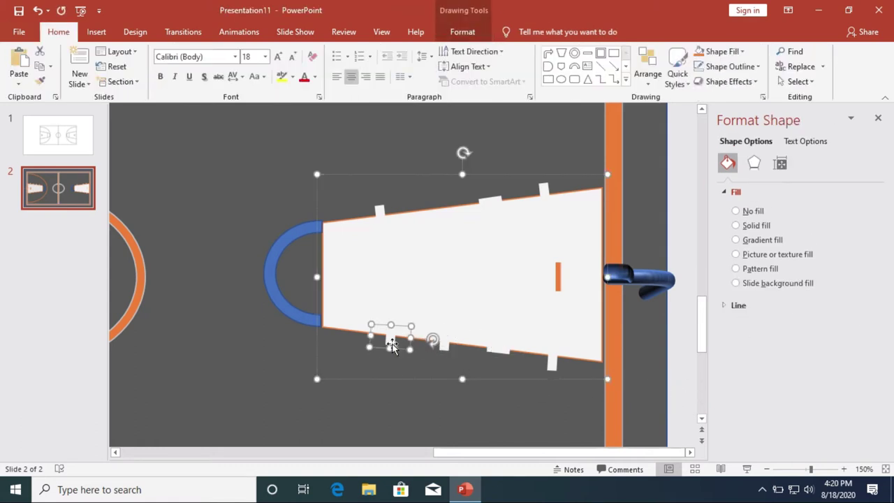
left_click(551, 361)
left_click(390, 340)
left_click(444, 344)
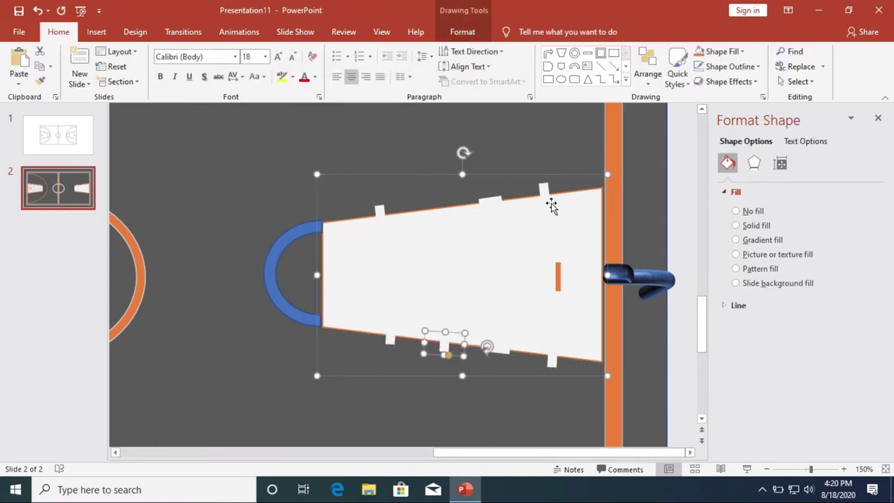
left_click(543, 190)
left_click(379, 211)
left_click(677, 400)
left_click(383, 213)
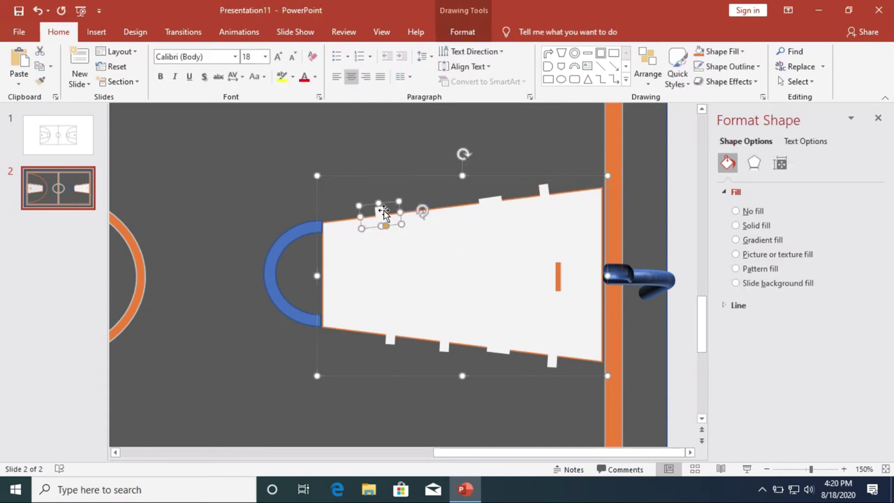
key("Up")
key("Up")
key("Up")
key("Right")
key("Right")
key("Right")
key("Right")
key("Right")
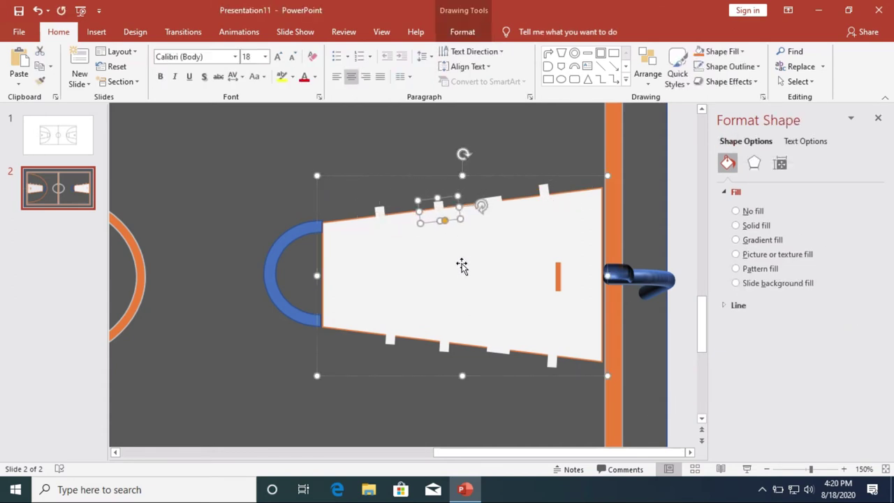
left_click(697, 357)
Zoom out to fit the whole slide
left_click(661, 326)
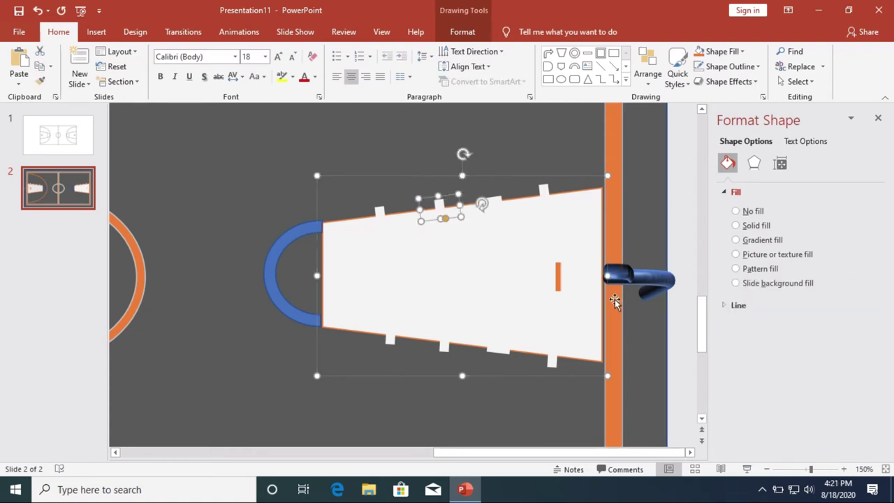
left_click(685, 391)
left_click(768, 474)
left_click(768, 473)
Recolour the outlines of the arcs on the left and right keys to orange
left_click(302, 280)
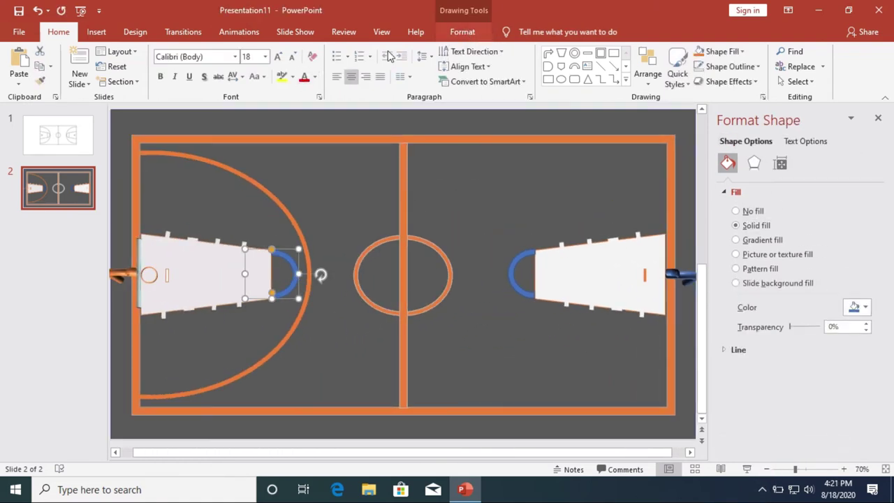
left_click(462, 31)
left_click(362, 67)
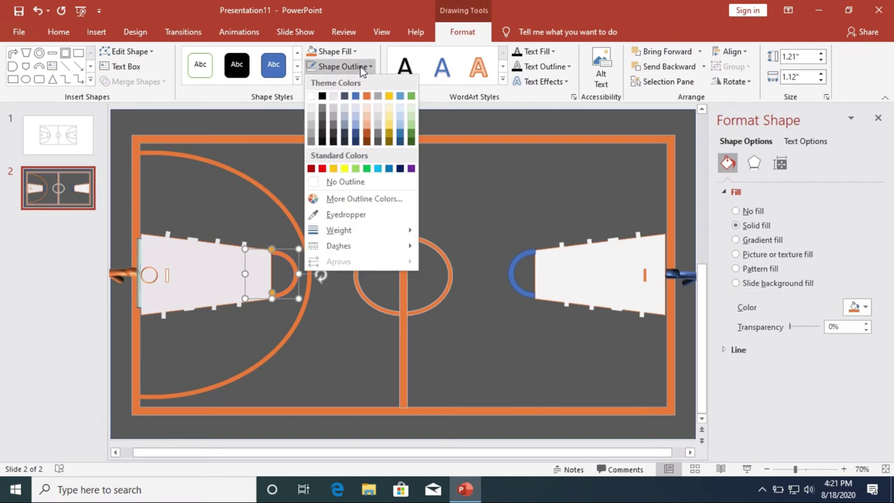
left_click(312, 136)
left_click(515, 268)
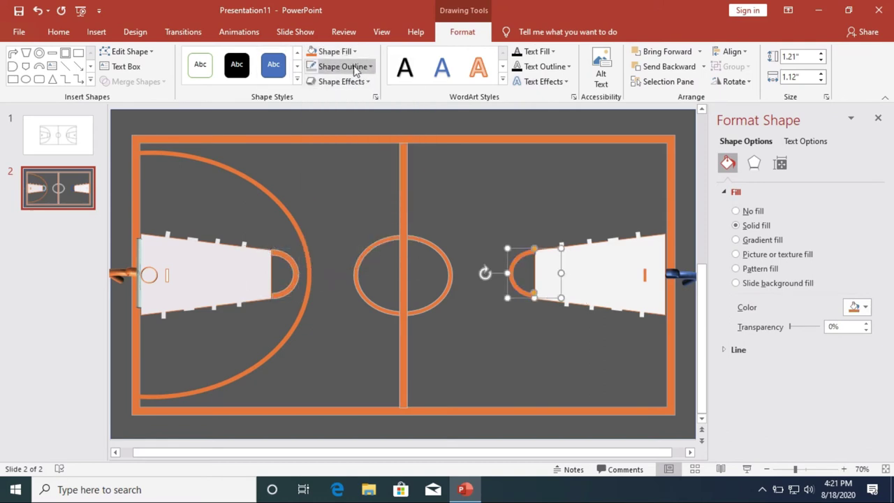
left_click(362, 67)
left_click(310, 124)
left_click(70, 185)
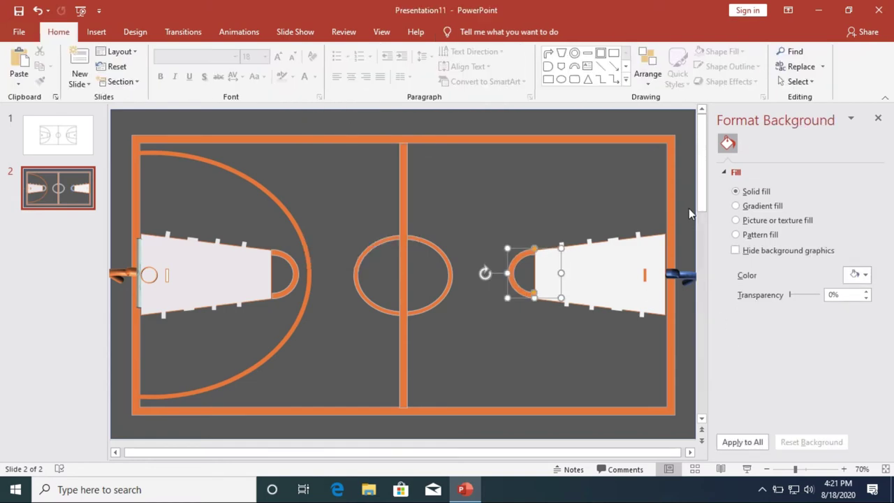
Change the outline colour of the small rim piece at the left basket
left_click(309, 285)
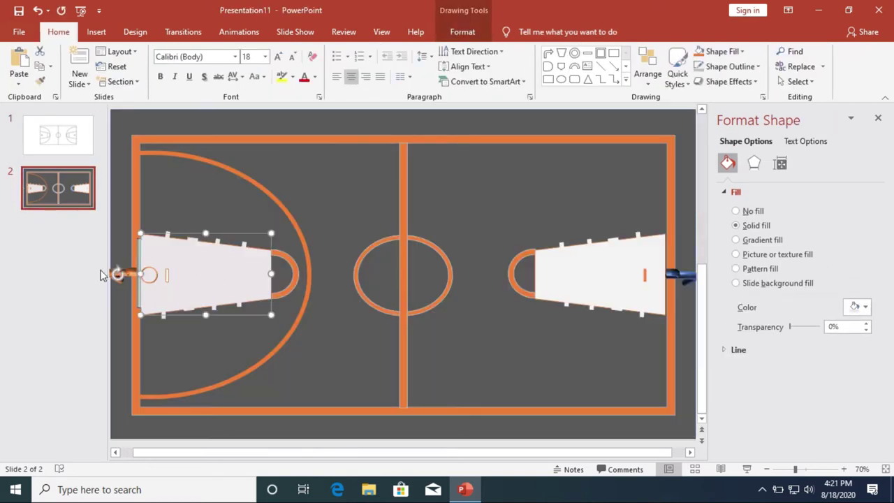
left_click(157, 274)
left_click(462, 31)
left_click(344, 66)
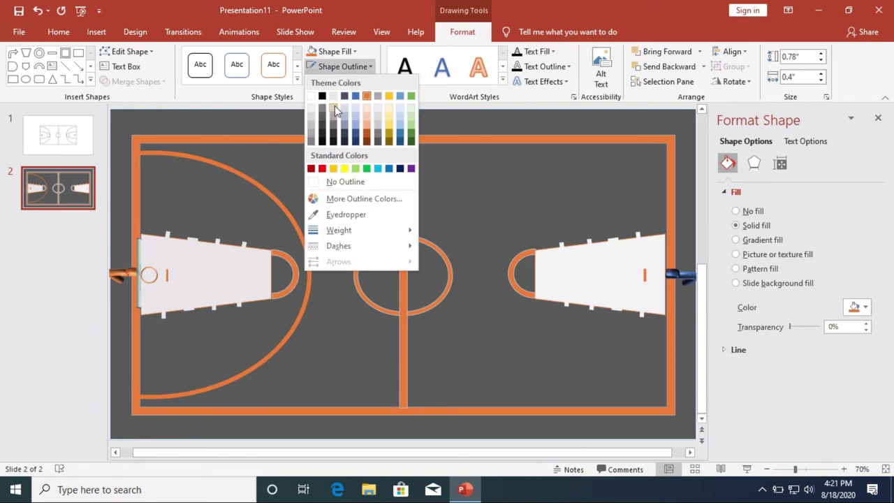
left_click(44, 398)
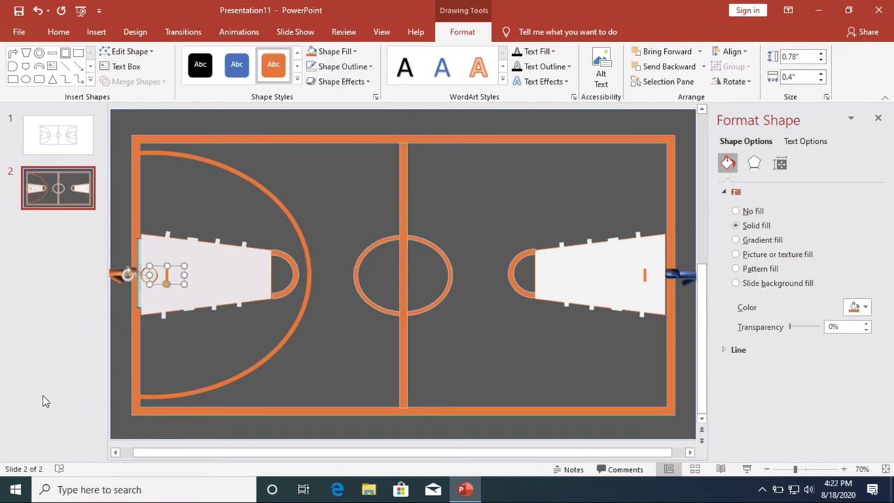
left_click(46, 401)
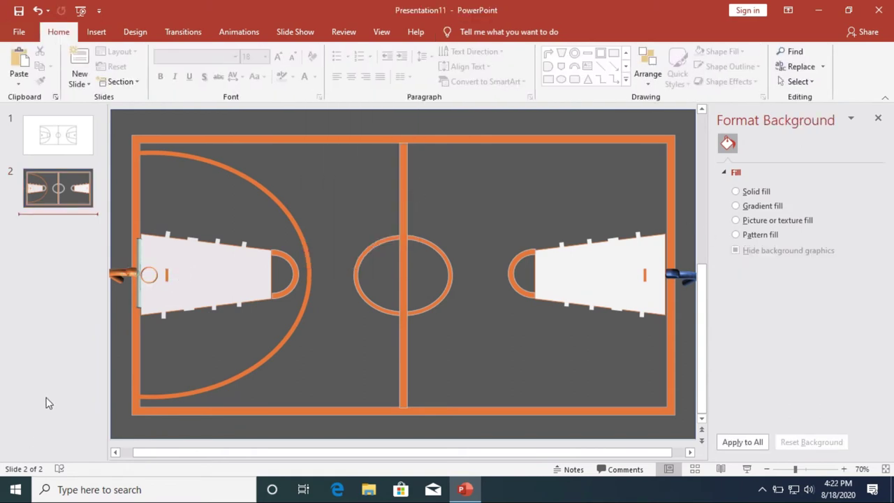
Set both light keys to No Outline
left_click(194, 286)
left_click(344, 67)
left_click(354, 183)
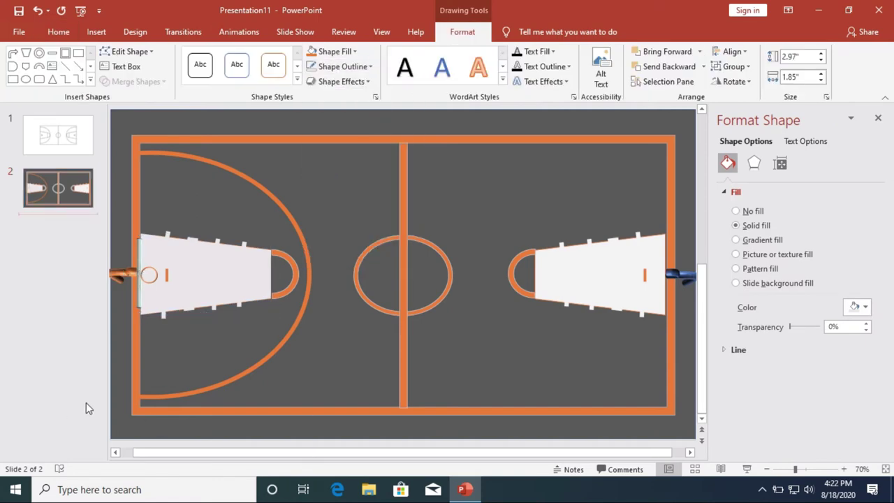
left_click(85, 404)
left_click(626, 301)
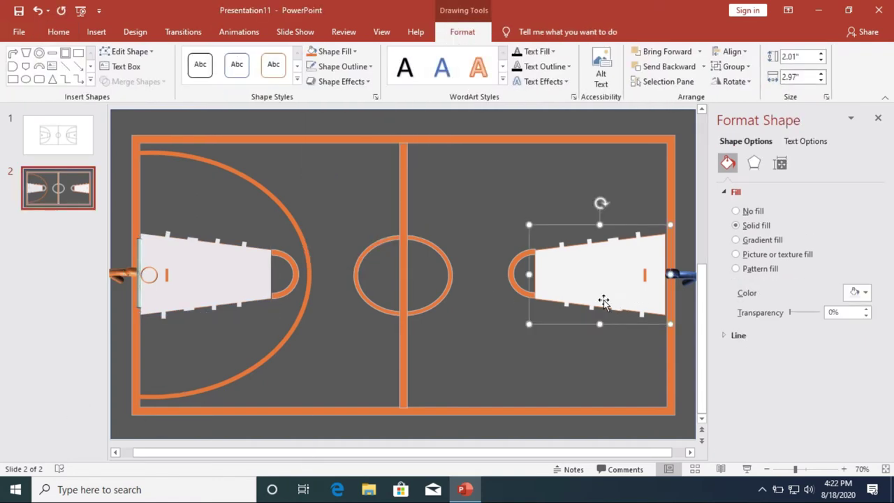
left_click(342, 66)
left_click(354, 183)
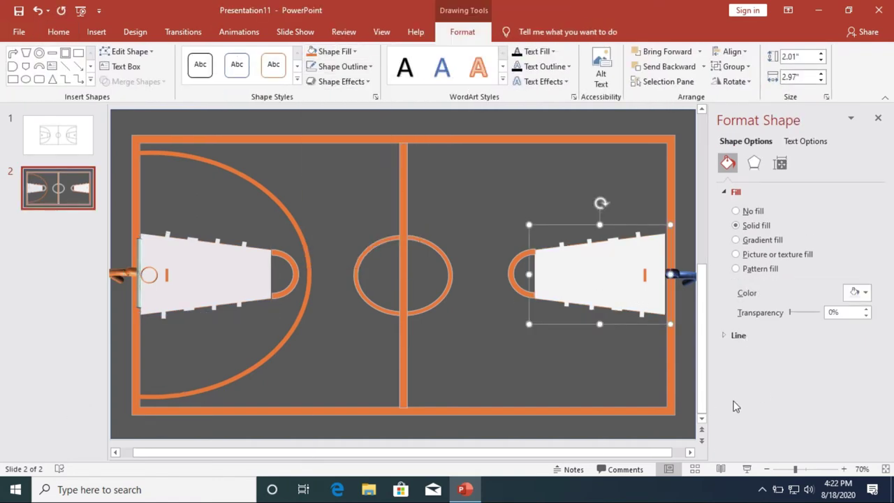
left_click(634, 438)
Select both key arcs together and remove their outlines
left_click(512, 264)
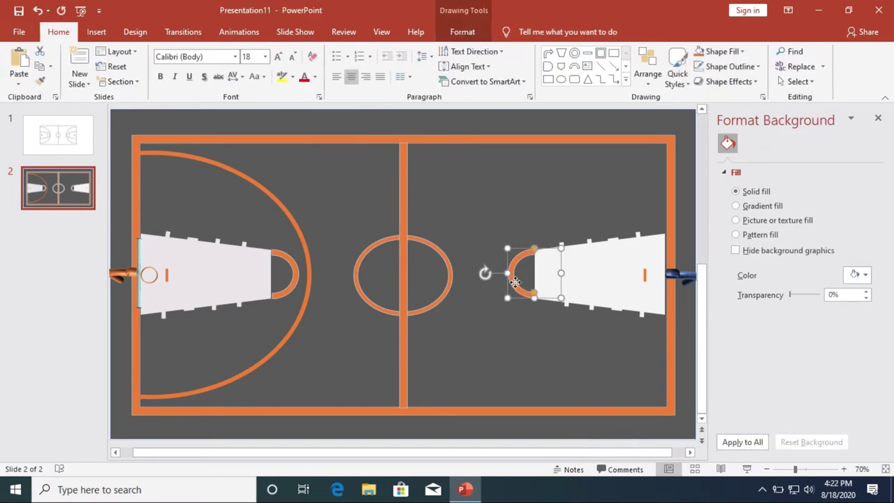
left_click(295, 266, "shift")
left_click(462, 31)
left_click(342, 67)
left_click(372, 183)
left_click(112, 313)
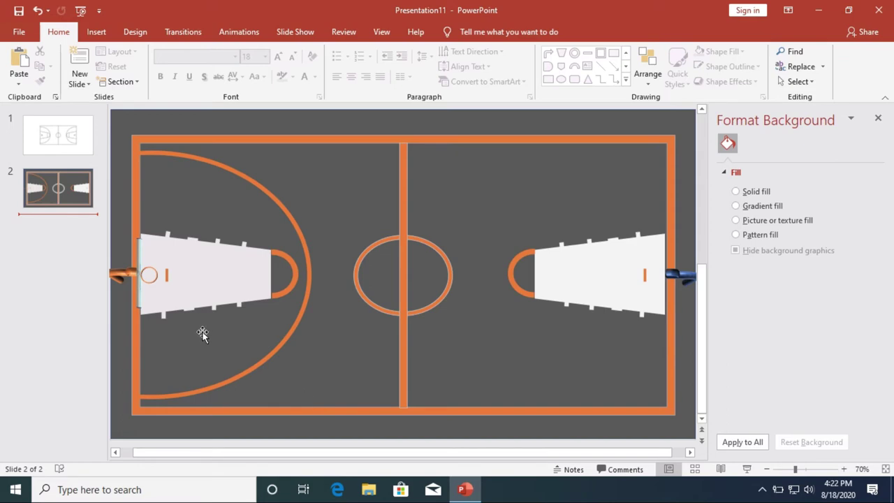
Switch the left hoop's fill settings to picture or texture fill
left_click(159, 272)
left_click(519, 31)
left_click(462, 31)
left_click(328, 51)
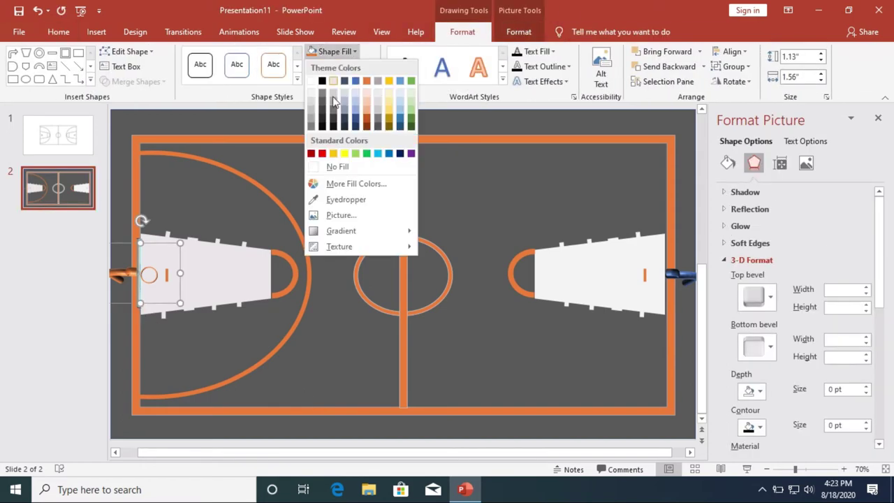
left_click(765, 251)
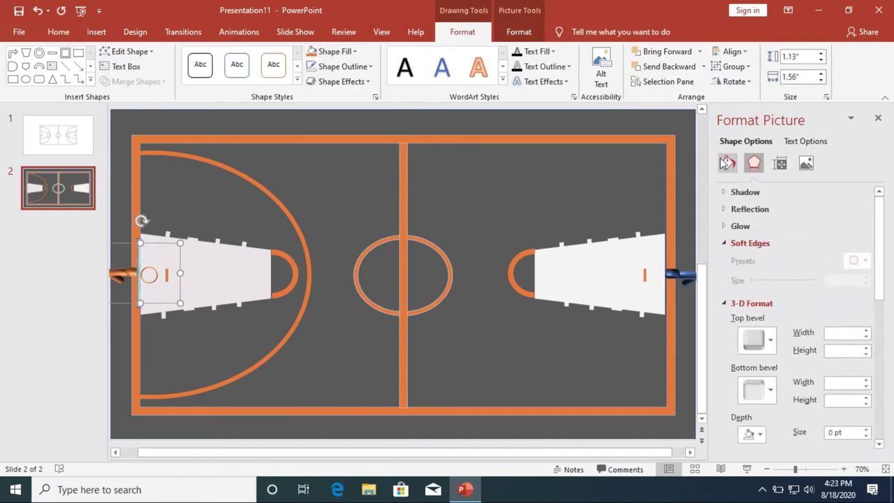
left_click(727, 163)
Browse the texture choices for the hoop without applying one
left_click(865, 327)
key("Escape")
left_click(865, 326)
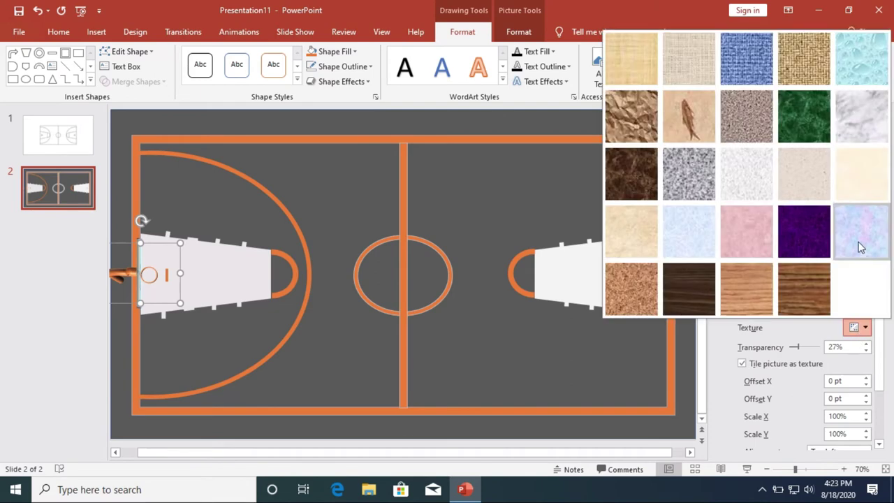
left_click(864, 327)
left_click(865, 329)
left_click(866, 329)
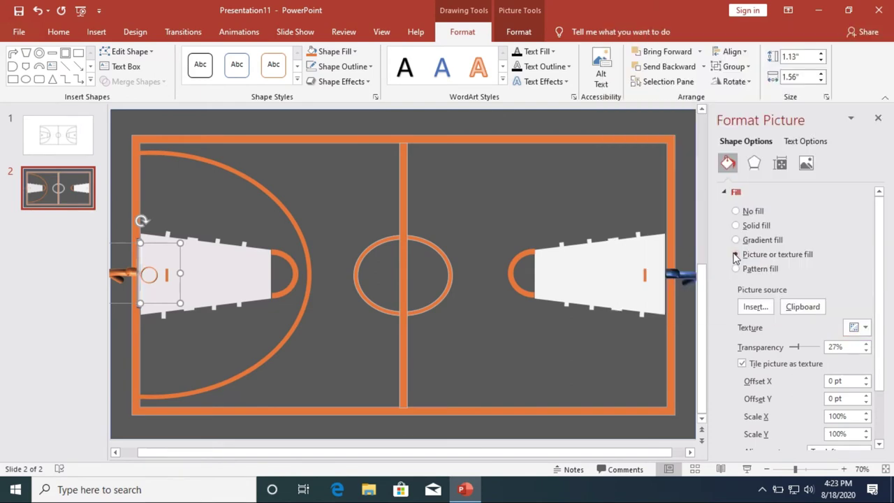
left_click(846, 327)
left_click(846, 326)
left_click(846, 327)
key("Escape")
left_click(689, 278)
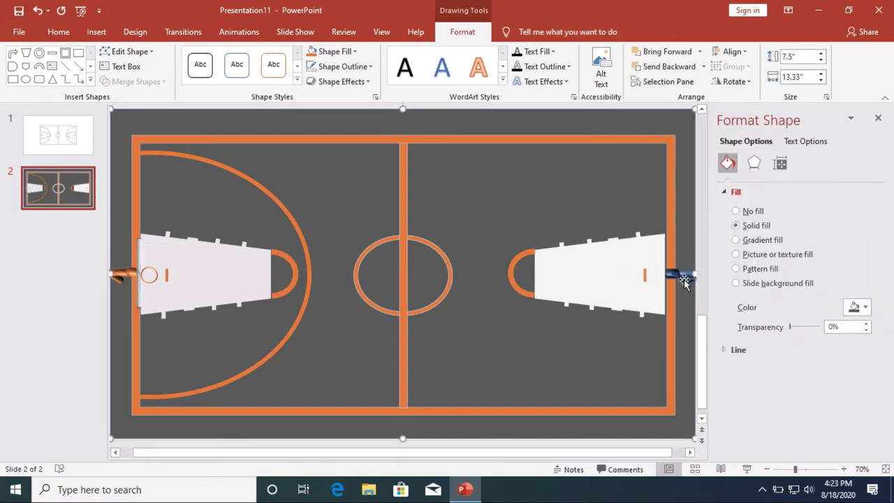
Zoom in on the right basket, draw a trial rectangle below the key, then delete it
left_click(683, 281)
left_click(843, 469)
left_click(843, 469)
left_click(843, 469)
left_click(844, 469)
left_click(843, 469)
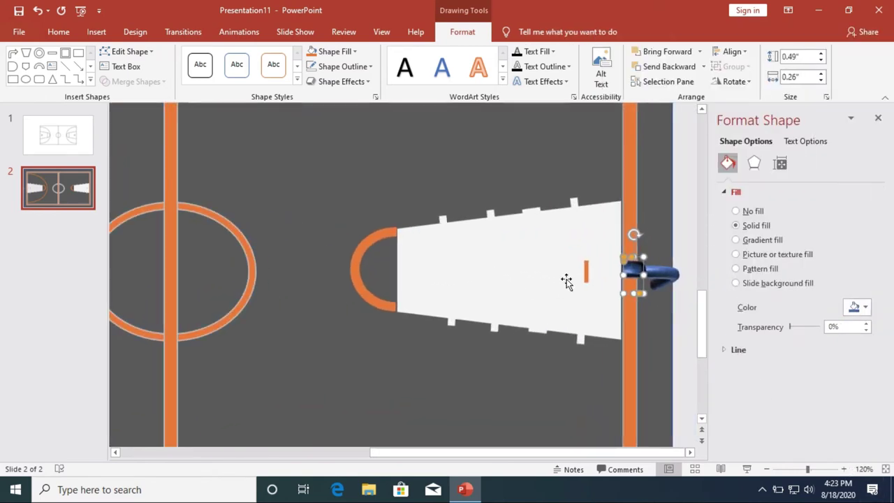
left_click(96, 31)
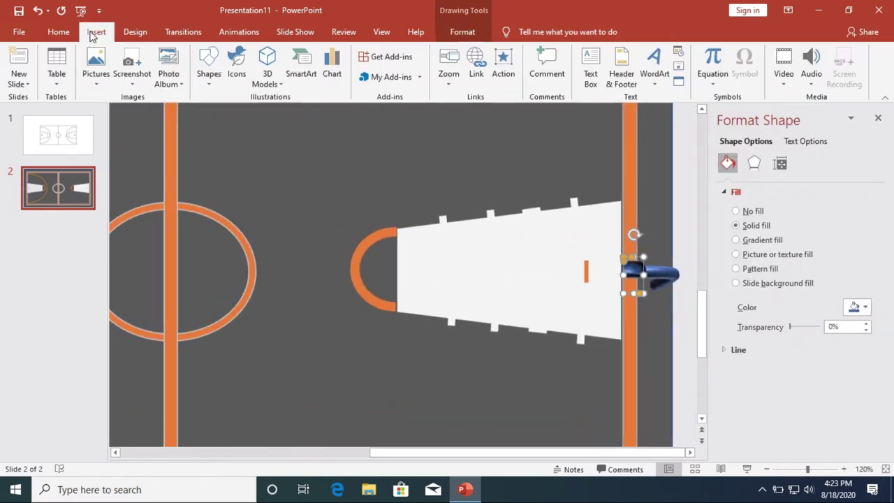
left_click(209, 67)
left_click(298, 231)
left_click_drag(441, 343, 560, 418)
right_click(502, 398)
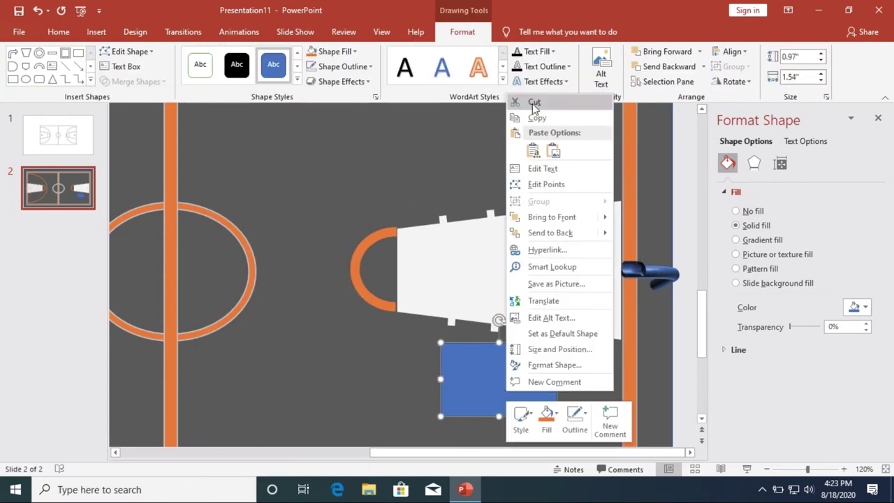
left_click(534, 101)
left_click(766, 469)
left_click(766, 468)
left_click(766, 469)
left_click(766, 468)
Move the backboard picture to the right basket, tilt it, and group it with its backing shape
left_click(137, 259)
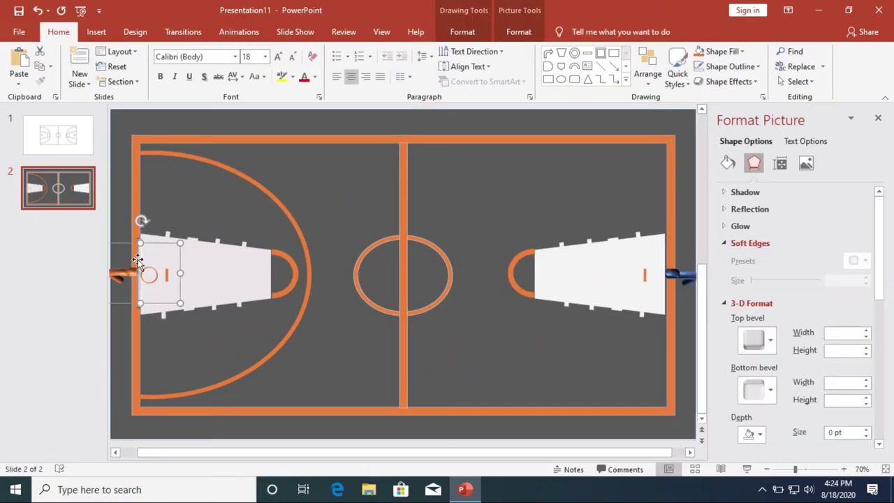
left_click_drag(188, 253, 560, 259)
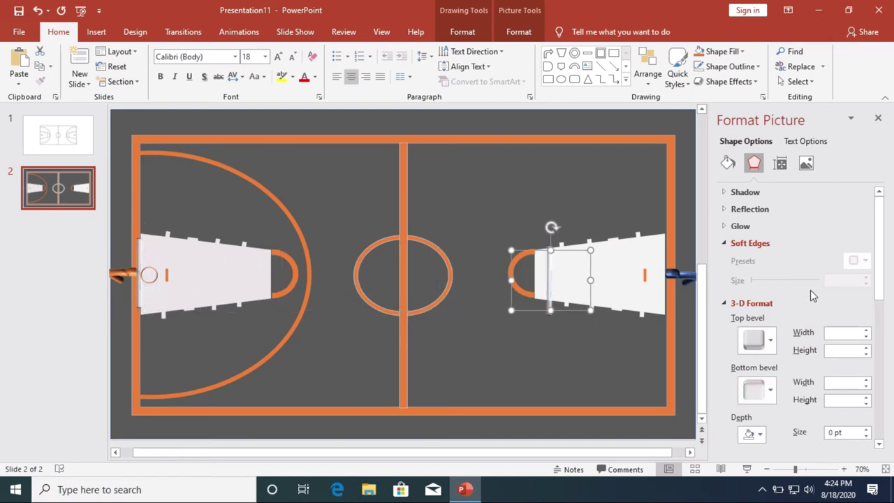
scroll(847, 314, "down", 5)
left_click(842, 308)
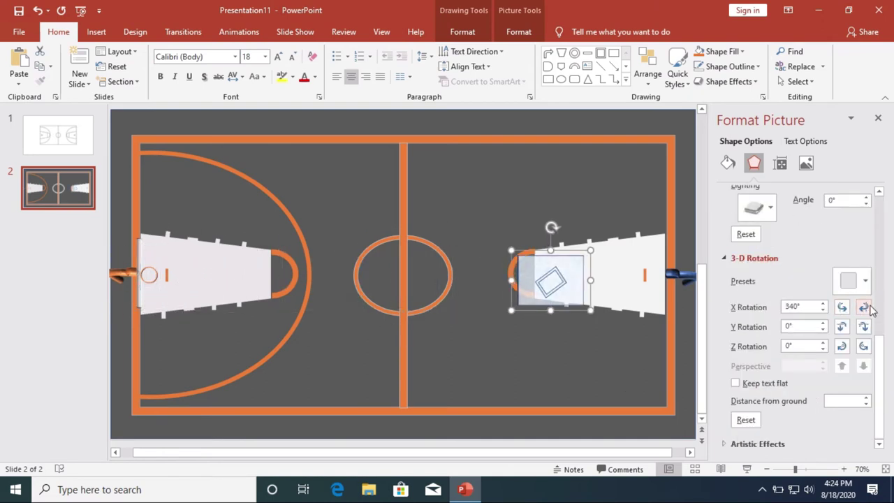
left_click(561, 281)
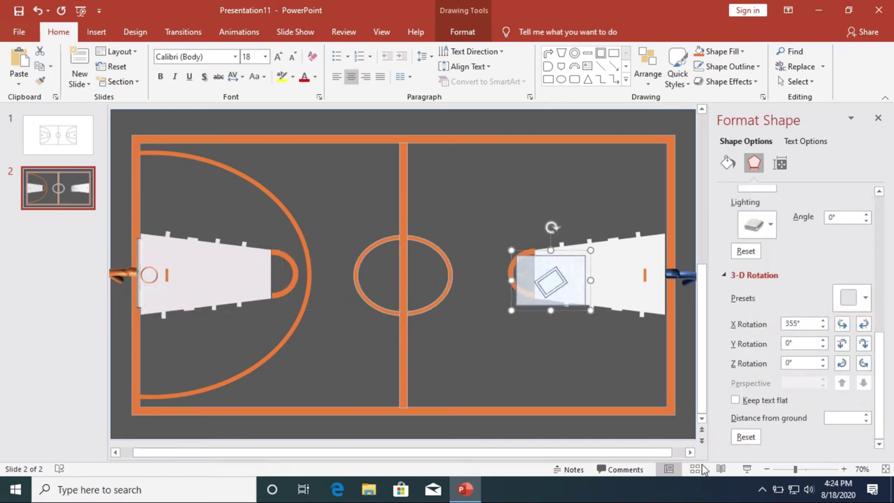
right_click(581, 288)
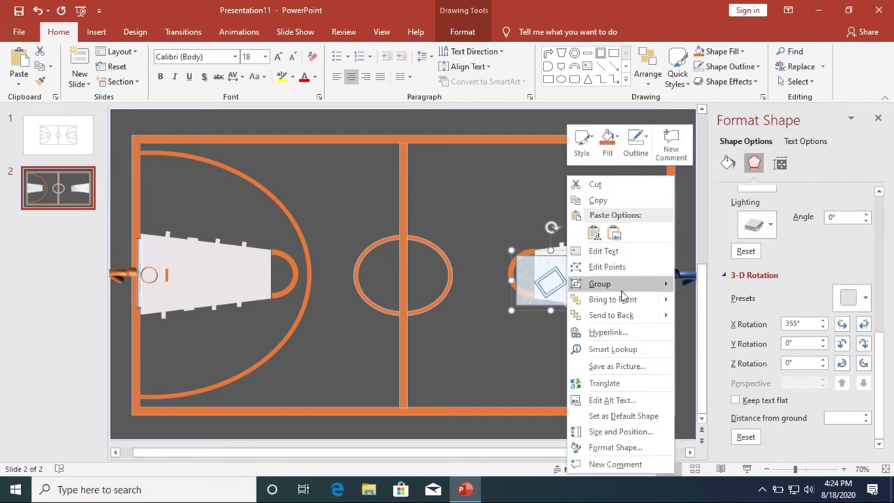
left_click(705, 286)
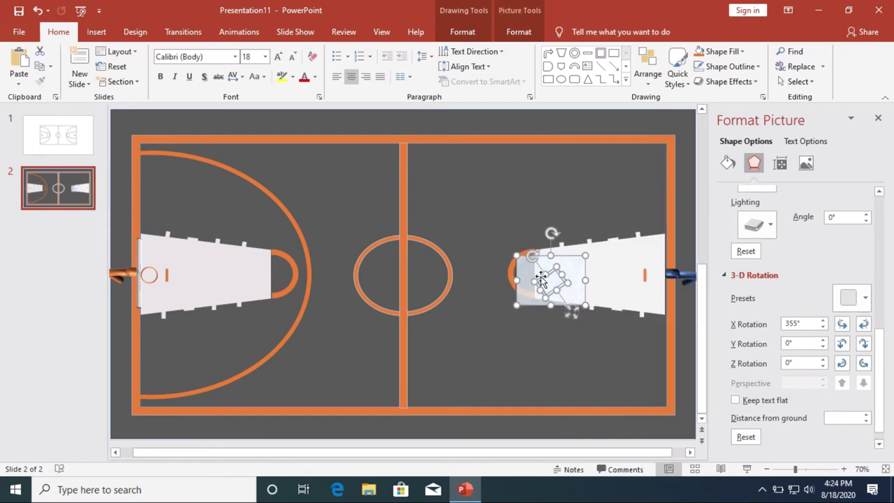
Try tilting the right backboard, undo the tilt, and reselect the whole picture
left_click_drag(551, 233, 552, 261)
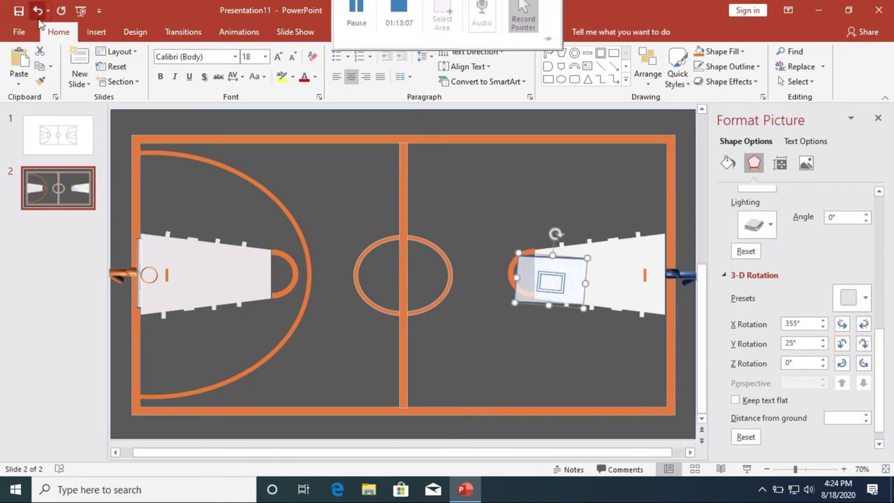
left_click(37, 10)
left_click(572, 307)
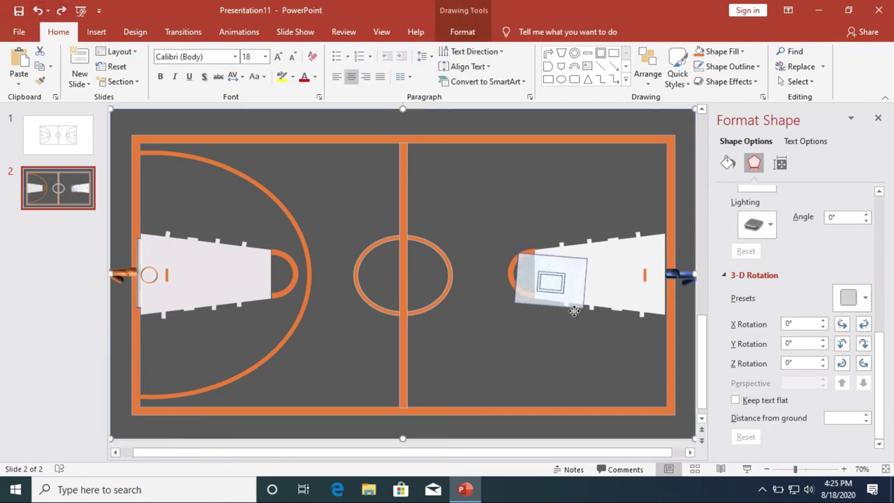
right_click(561, 290)
key("Escape")
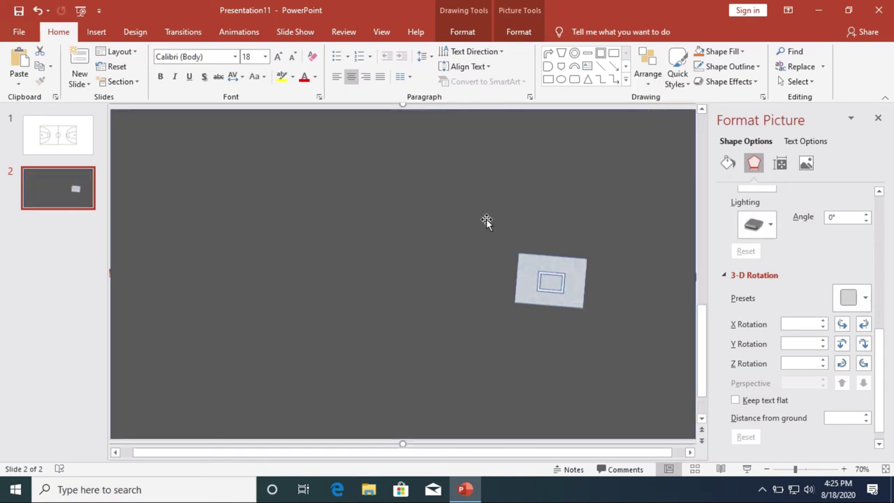
right_click(558, 301)
key("Escape")
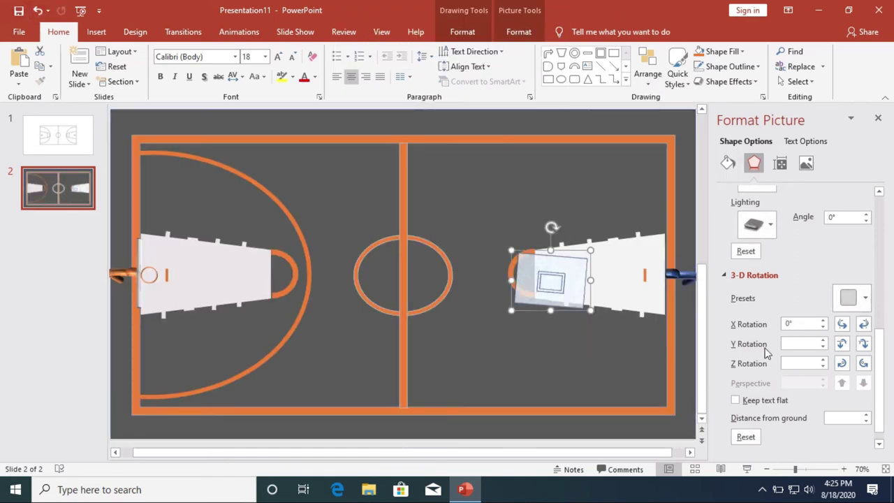
Turn the backboard to Y 355°, place it over the right key, and send it to back
left_click(864, 344)
left_click(864, 343)
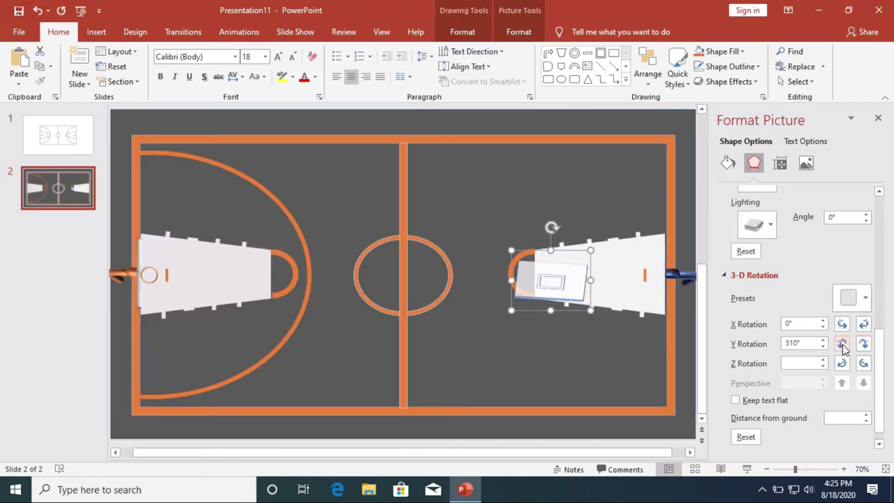
left_click(841, 344)
left_click(841, 344)
left_click_drag(558, 279, 696, 266)
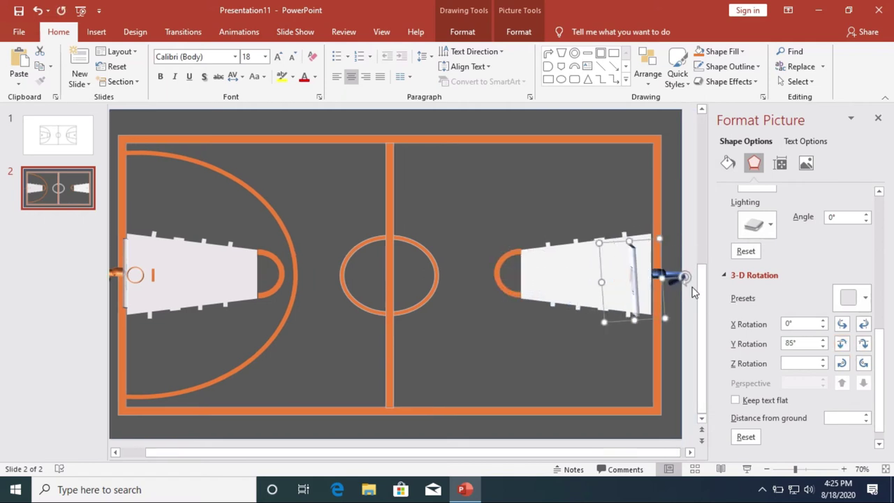
left_click_drag(696, 265, 674, 274)
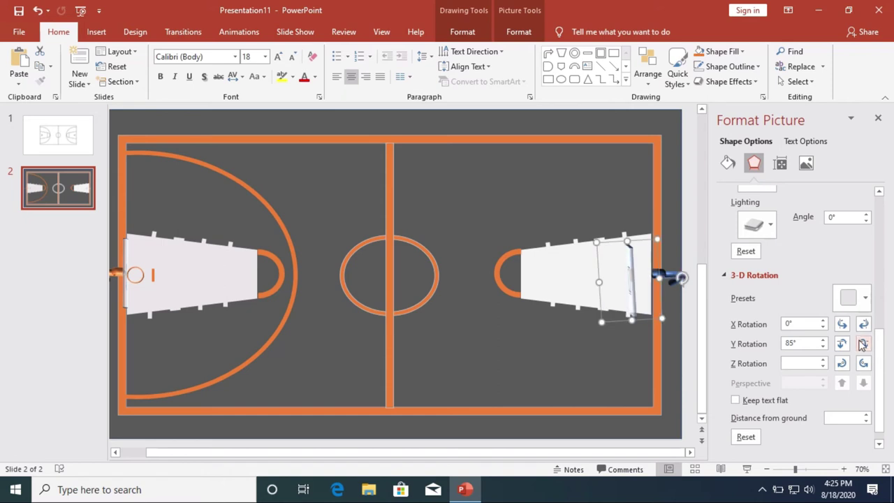
left_click(863, 343)
left_click(864, 343)
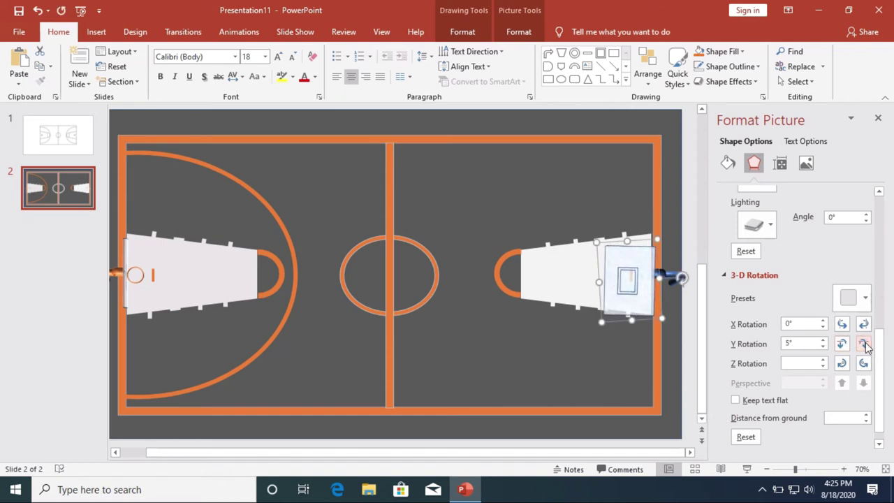
right_click(628, 285)
left_click(683, 138)
Try orange, white and texture fills on the backboard's small inner square
left_click(463, 32)
left_click(335, 51)
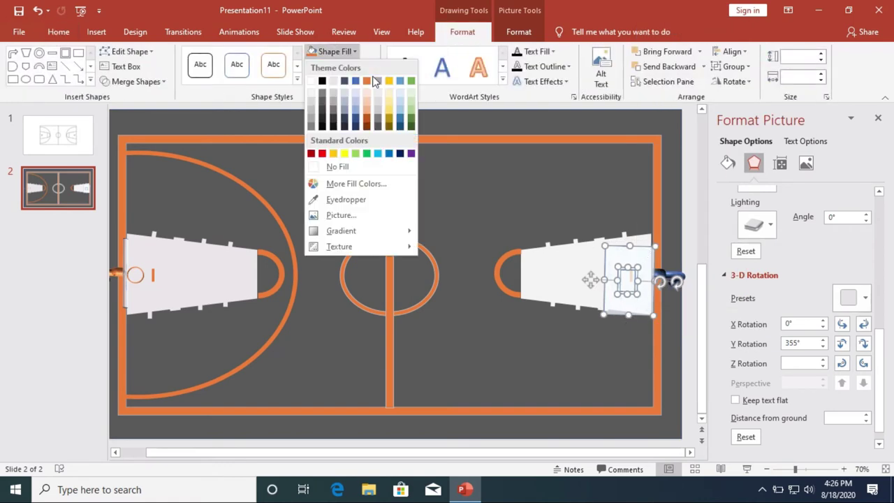
left_click(362, 81)
left_click(343, 66)
left_click(335, 51)
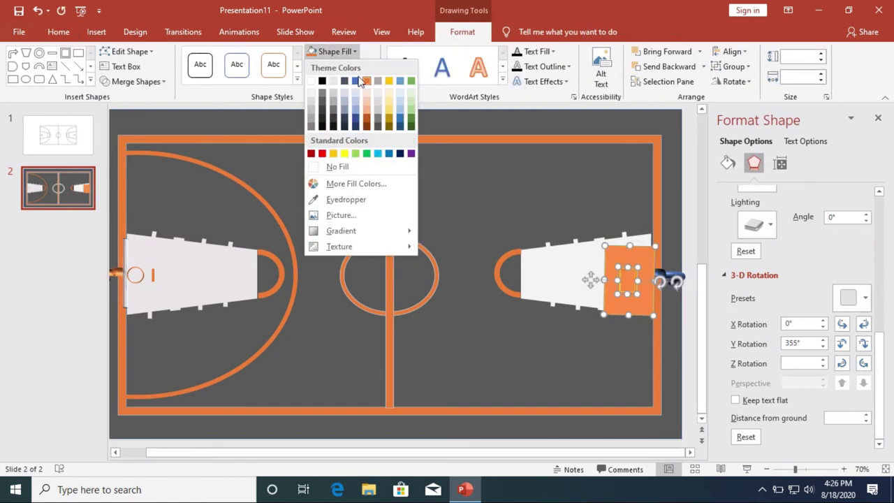
left_click(310, 81)
left_click(727, 163)
left_click(732, 256)
left_click(856, 341)
left_click(832, 98)
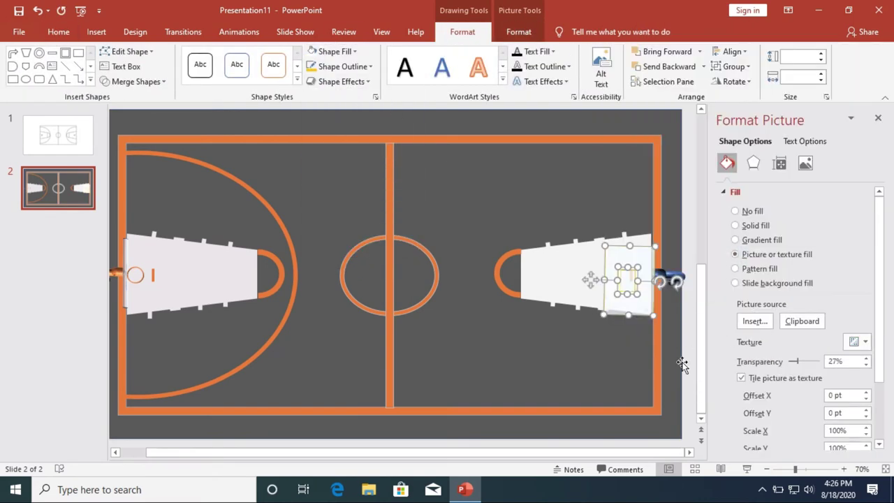
Fill the inner square white and give it an orange outline
left_click(335, 51)
left_click(366, 81)
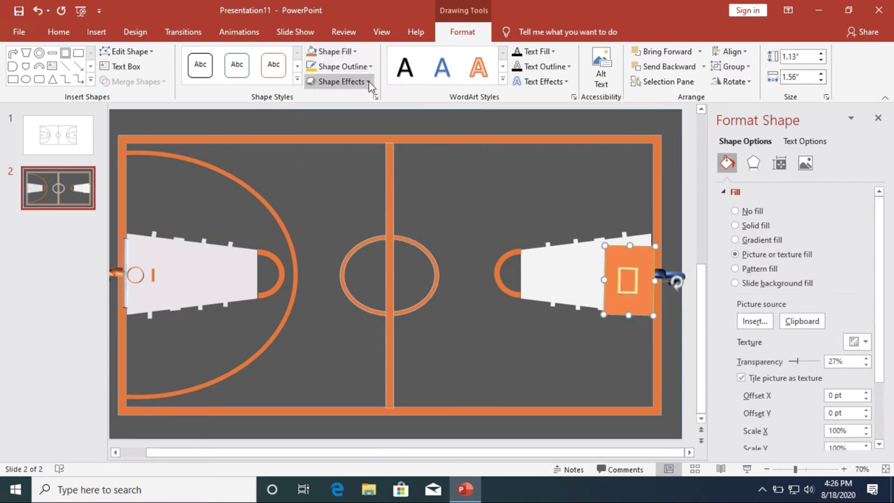
left_click(342, 51)
left_click(312, 80)
left_click(342, 66)
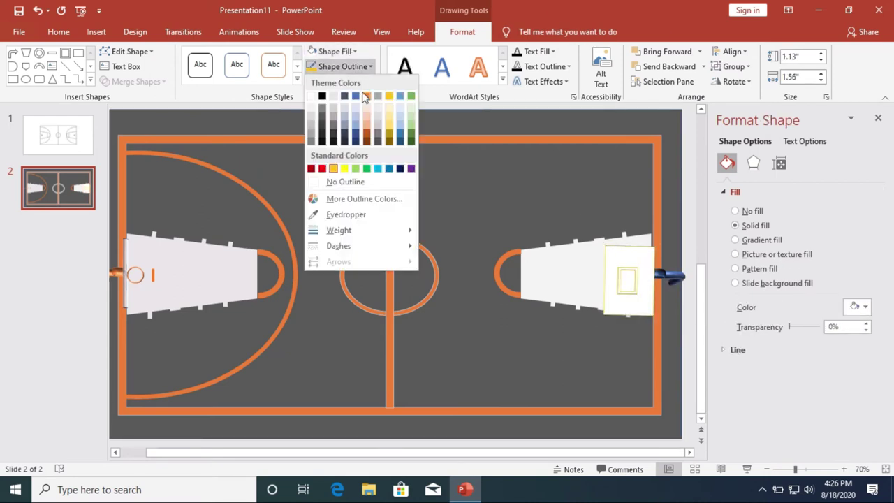
left_click(629, 283)
left_click(342, 66)
left_click(346, 113)
left_click(634, 309)
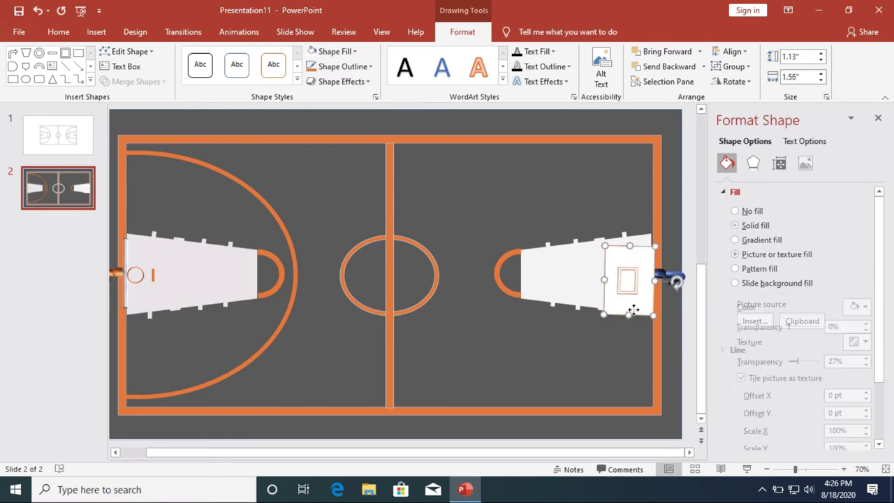
left_click(634, 308)
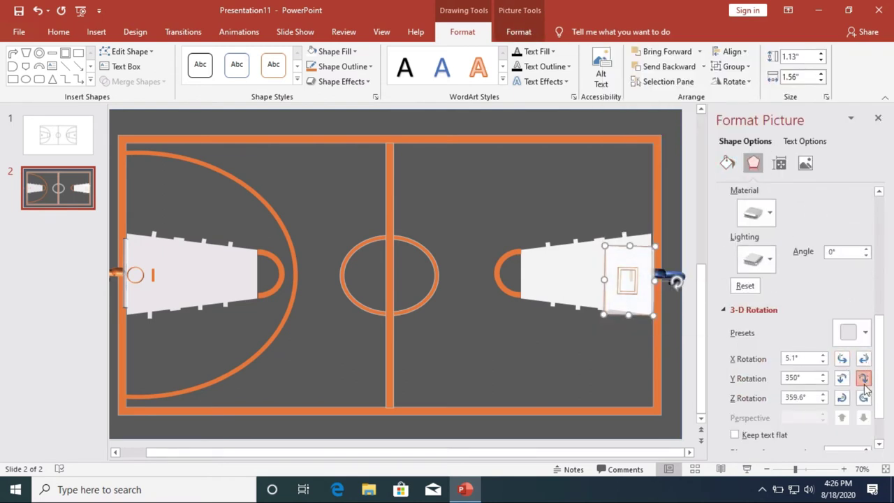
Undo the last tilt and rotate the right backboard to X 85.1°, Y 359.1°, Z 0°
left_click(38, 11)
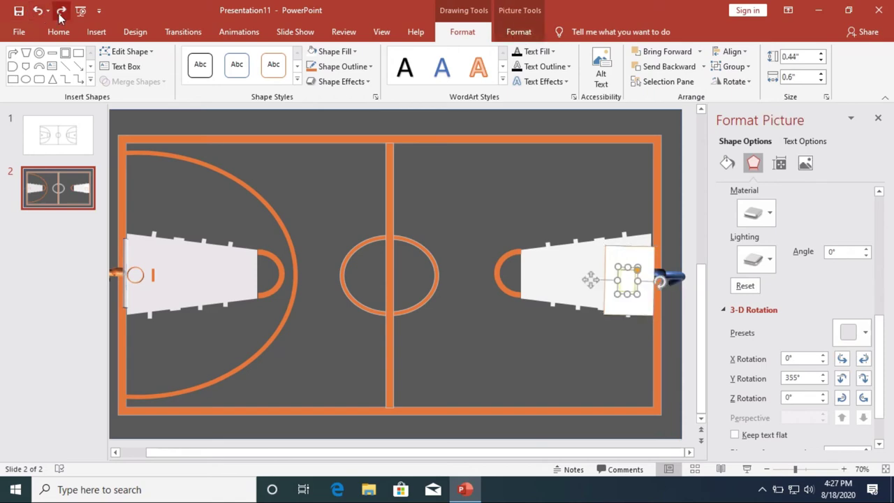
left_click(637, 293)
right_click(637, 293)
key("Escape")
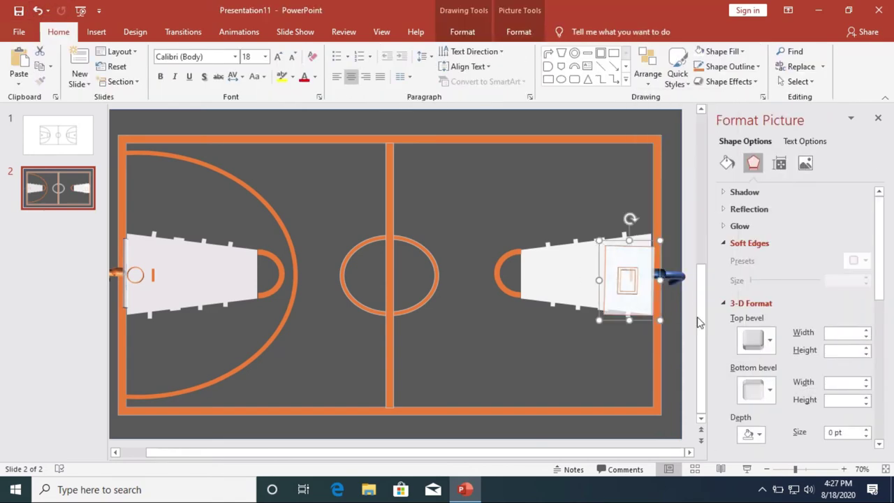
left_click(863, 326)
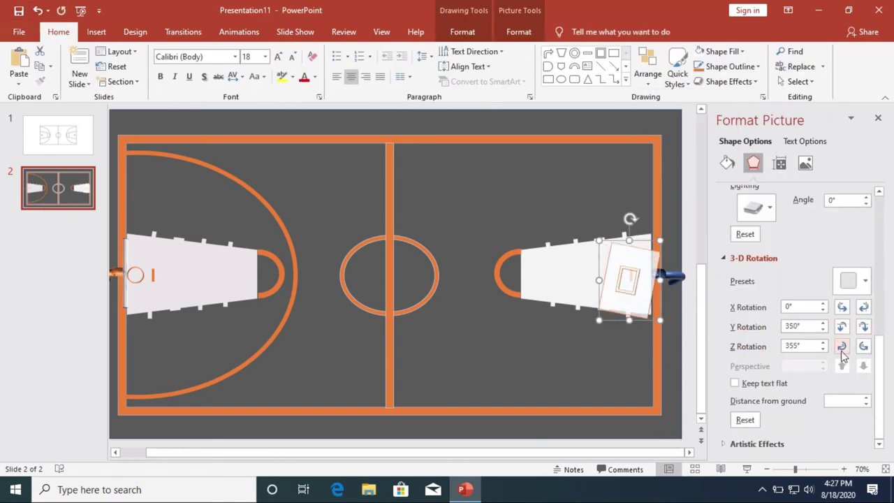
left_click(841, 346)
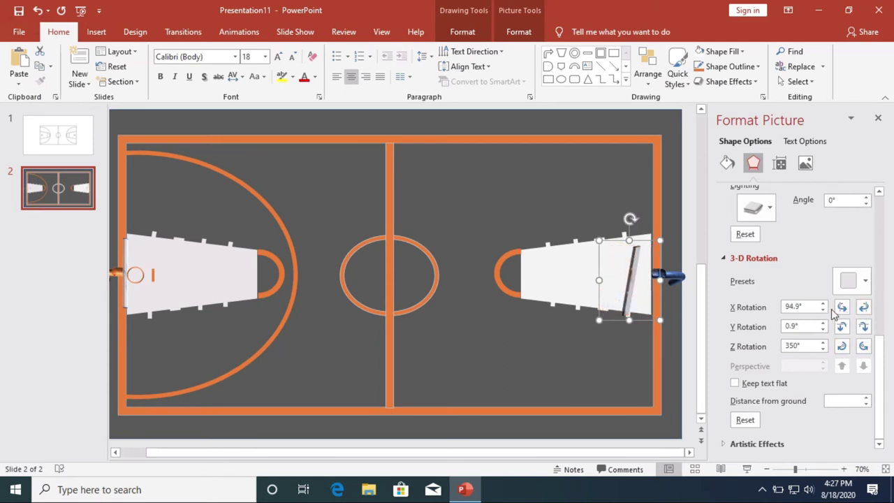
left_click(863, 346)
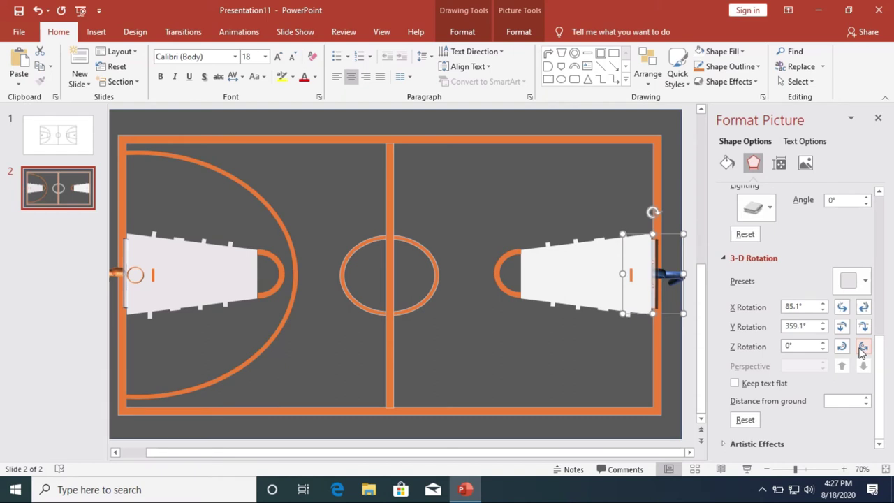
left_click(862, 346)
Nudge the edge-on backboard onto the court's right baseline
left_click(649, 423)
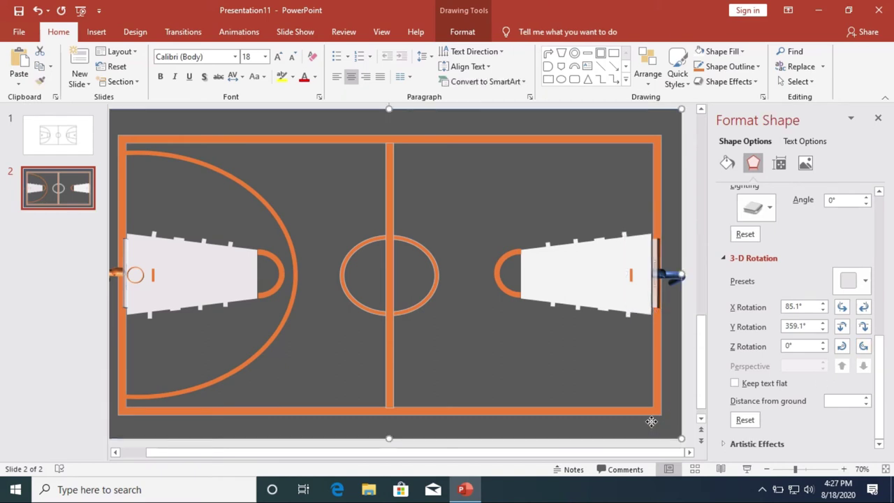
left_click_drag(652, 301, 658, 311)
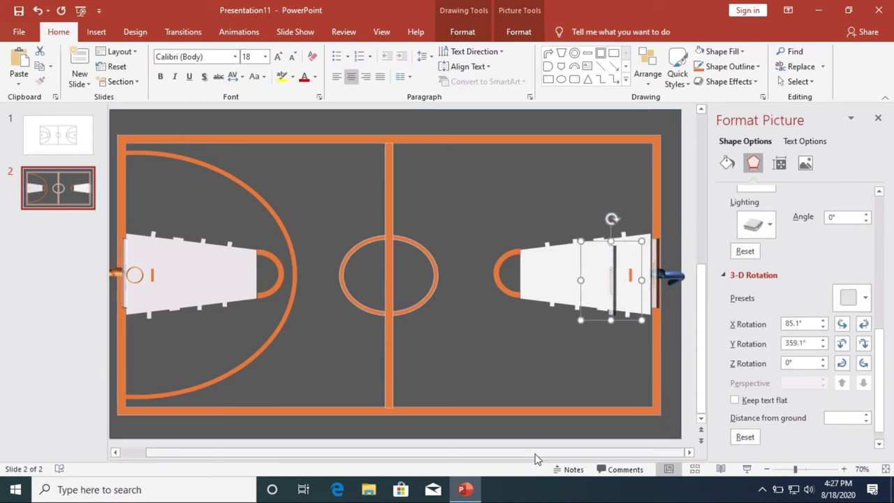
left_click_drag(598, 244, 403, 243)
key("Escape")
Undo the accidental move of the key shape and zoom in on the court
left_click(37, 10)
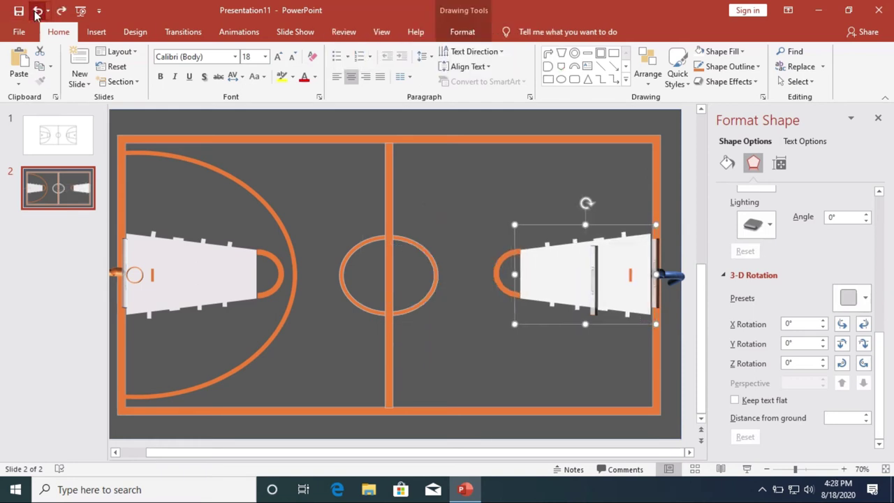
left_click(37, 10)
key("ctrl+z")
key("ctrl+z")
key("ctrl+z")
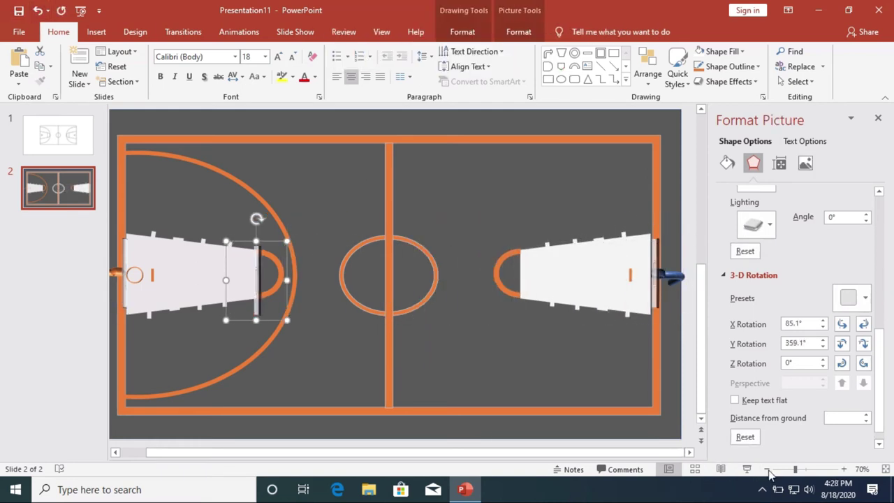
left_click(844, 469)
left_click(843, 468)
left_click(843, 468)
left_click(843, 469)
left_click(843, 468)
left_click_drag(279, 452, 248, 451)
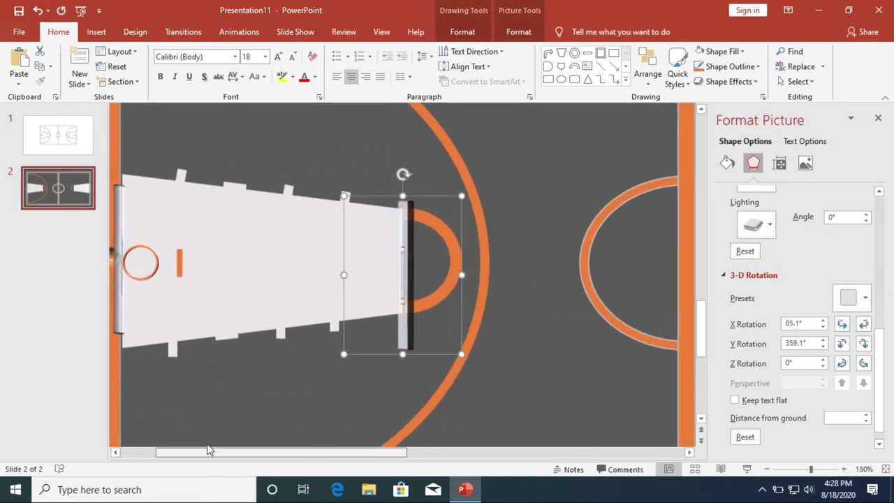
Move the hoop circle into the key and place a flipped backboard on the left hoop
left_click(199, 311)
left_click(222, 262)
left_click_drag(307, 306, 370, 262)
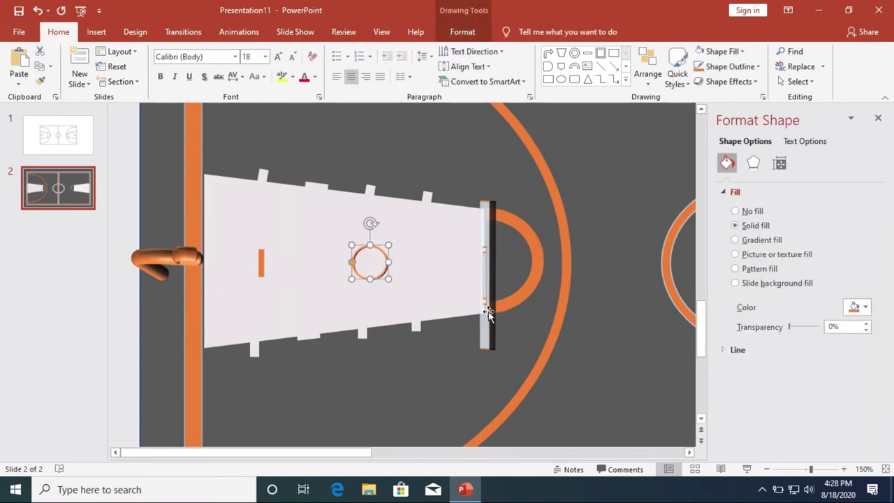
left_click(485, 307)
left_click(752, 162)
mouse_move(485, 174)
left_mouse_down()
mouse_move(363, 346)
mouse_move(486, 419)
left_mouse_up()
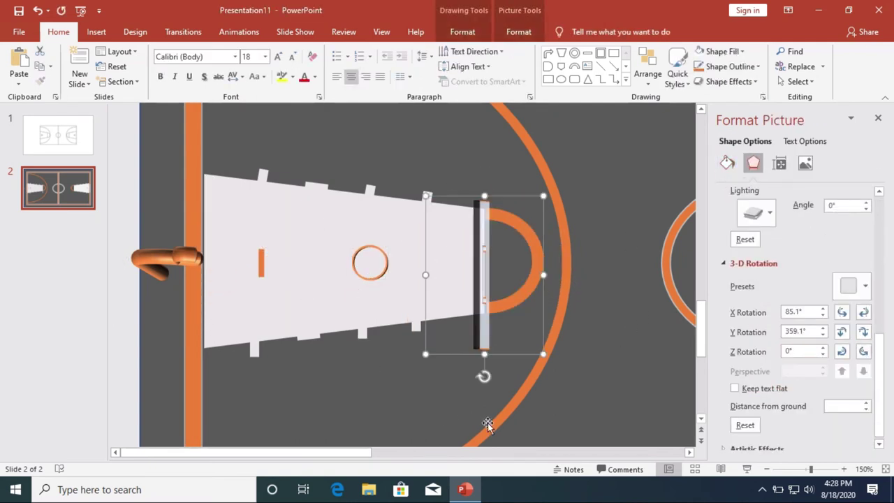
left_click_drag(541, 329, 263, 301)
key("Down")
key("Down")
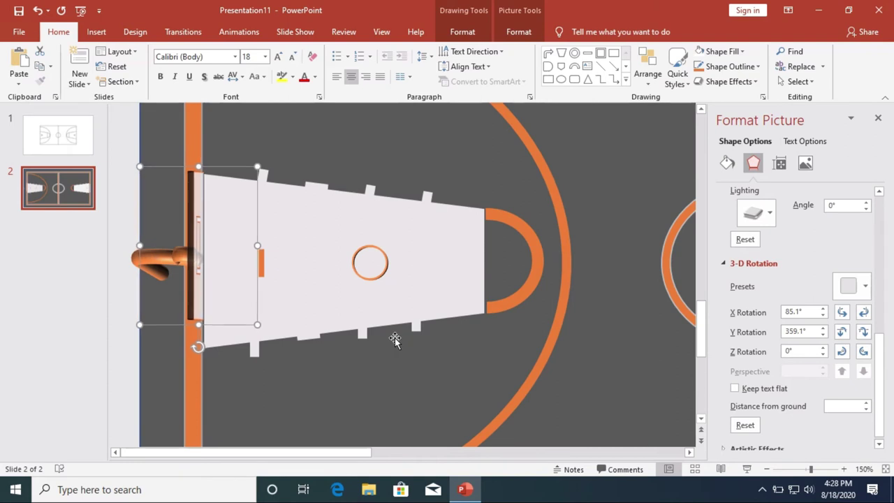
key("Down")
key("Down")
key("Down")
key("Down")
key("Down")
key("Down")
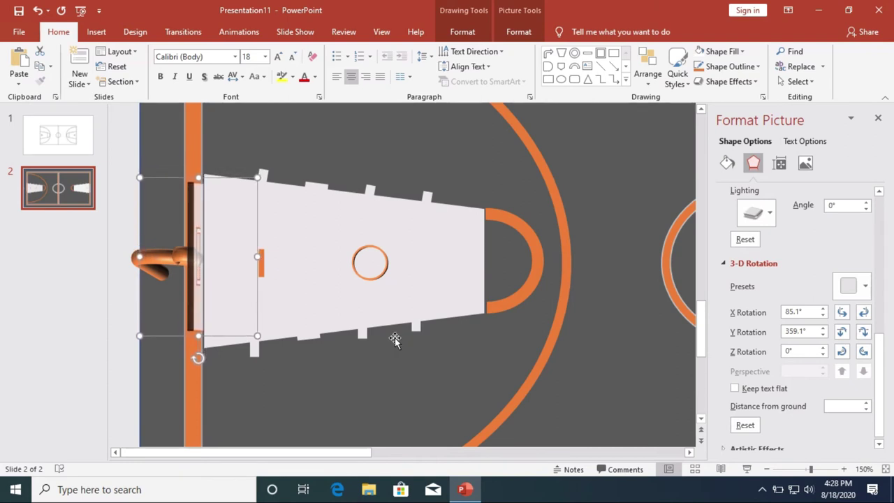
Adjust the left backboard's 3-D rotation, returning its X tilt to 85.1°
left_click(159, 262)
left_click(193, 320)
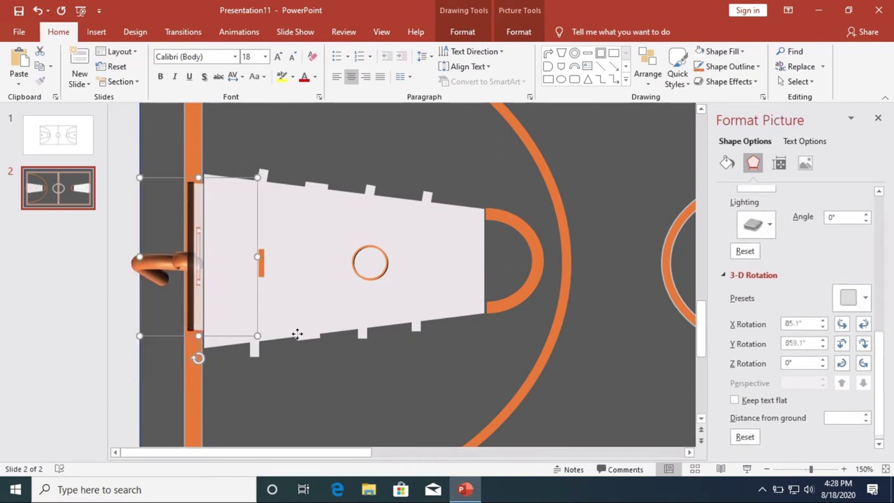
left_click(861, 363)
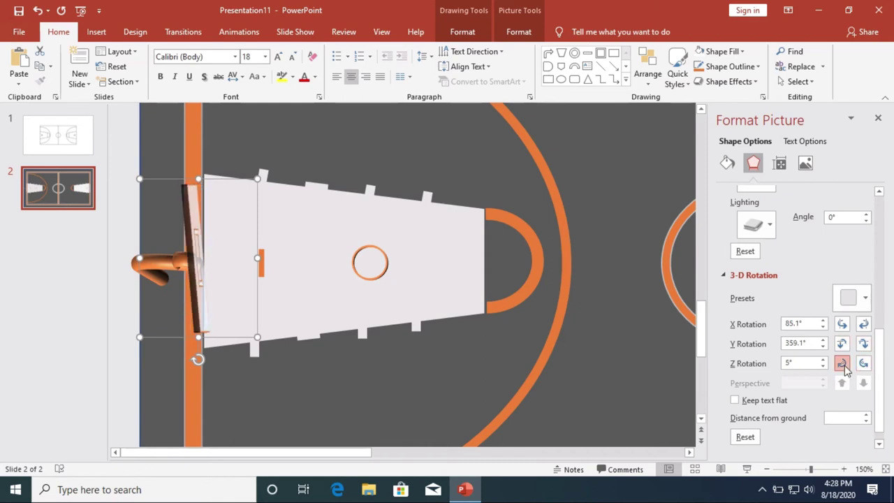
left_click(843, 324)
left_click(860, 325)
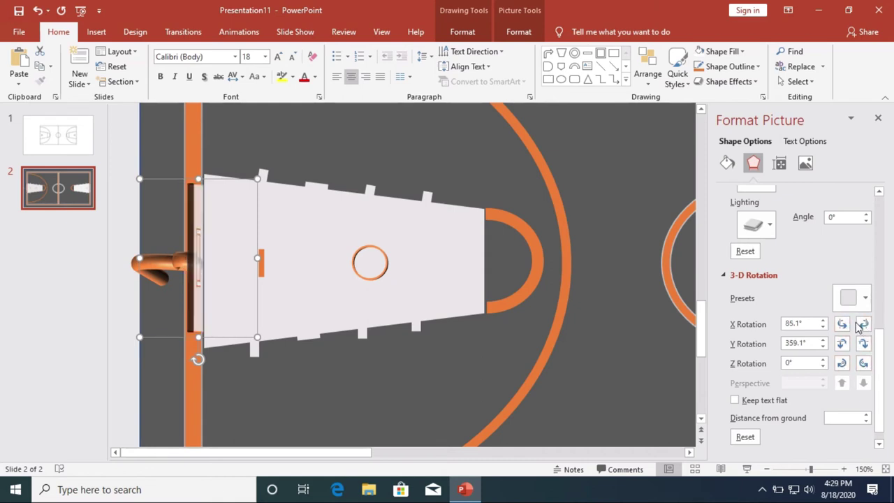
Undo two steps and bring the rim circle in front of the left backboard
left_click(373, 274)
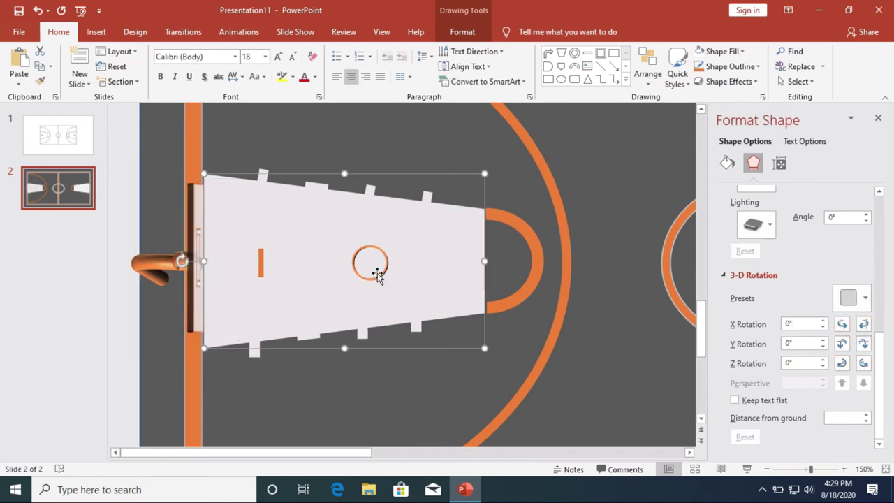
left_click(375, 276)
key("ctrl+z")
key("ctrl+z")
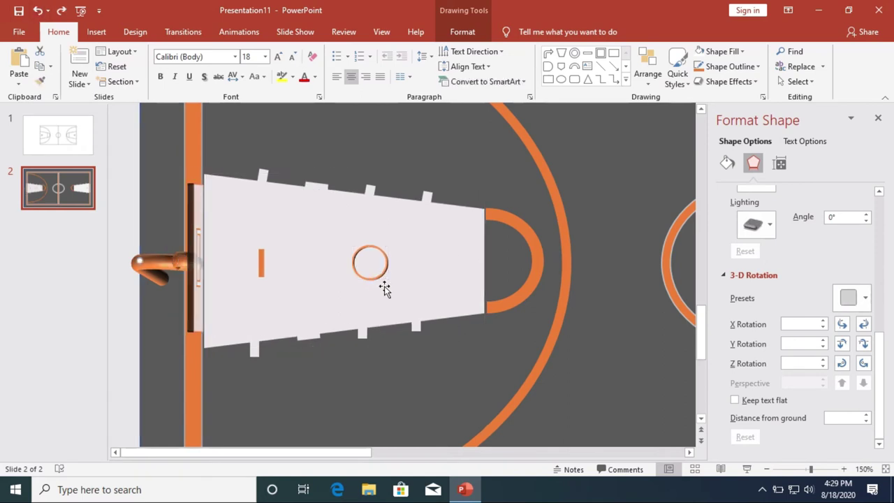
key("ctrl+z")
key("ctrl+z")
right_click(231, 277)
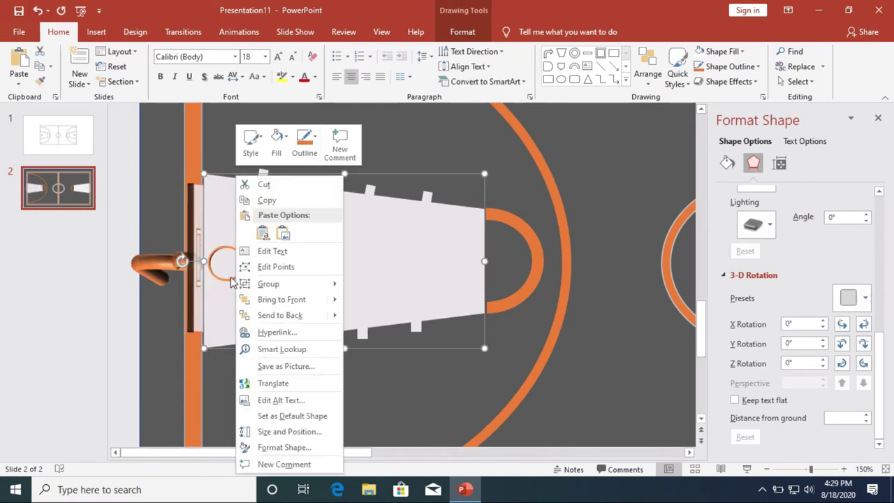
left_click(231, 277)
right_click(231, 278)
left_click(286, 299)
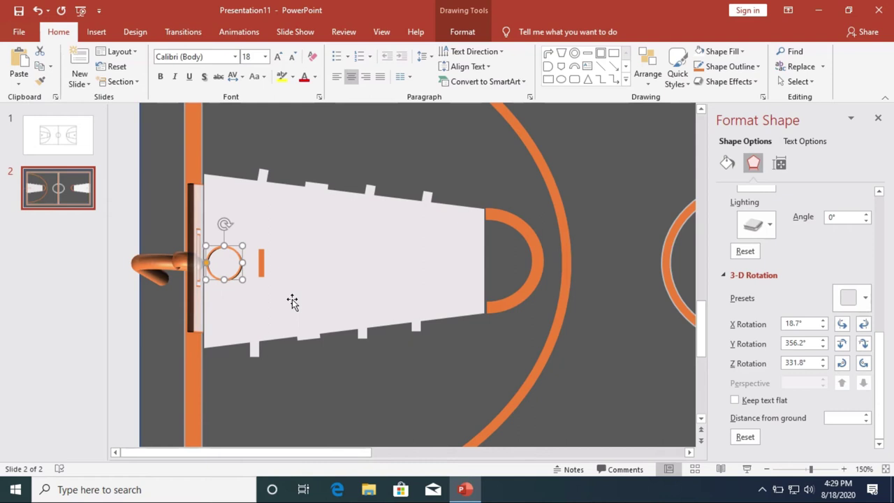
left_click(349, 377)
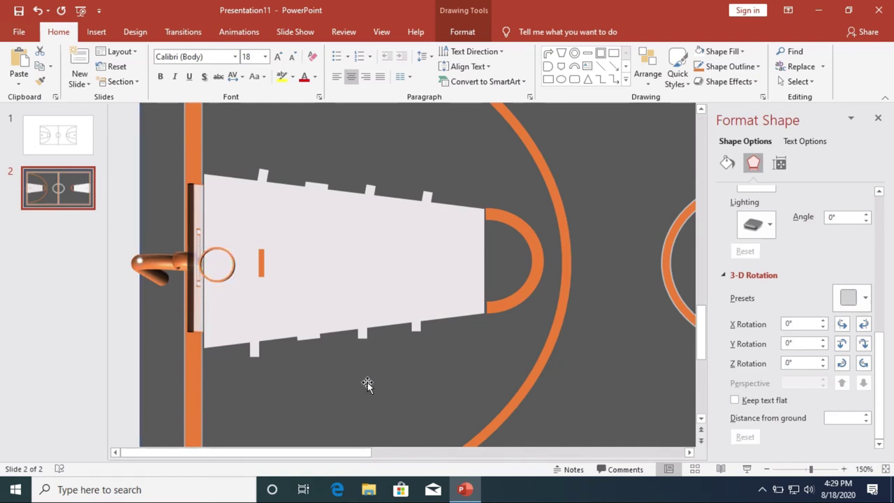
Zoom around the left key and check the hoop and backboard selection
left_click(764, 470)
left_click(764, 470)
left_click(763, 470)
left_click(765, 469)
left_click(764, 470)
left_click(764, 470)
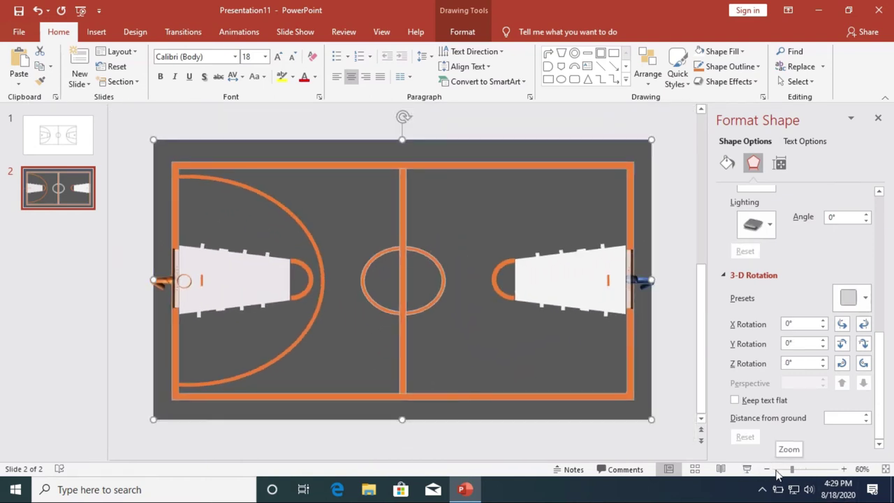
scroll(183, 265, "up", 2, "ctrl")
left_click(183, 258)
scroll(186, 250, "up", 2, "ctrl")
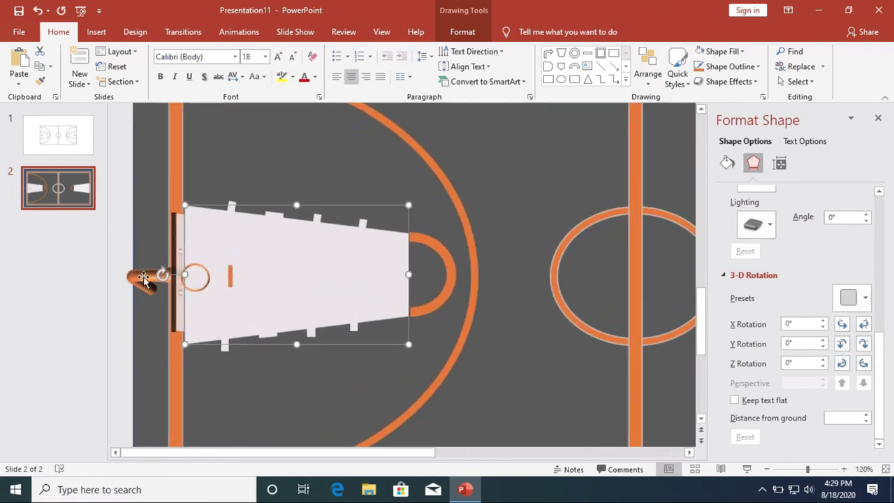
left_click(143, 278, "shift")
left_click(196, 278, "shift")
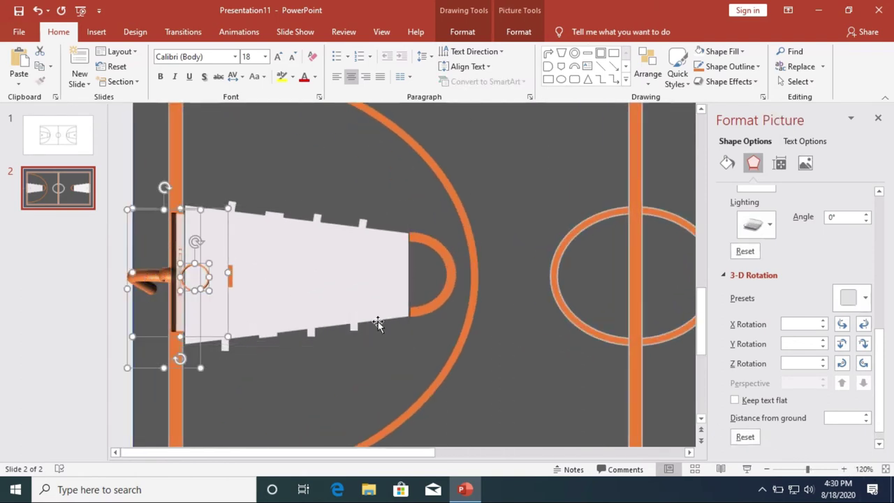
left_click(508, 370)
left_click(397, 281)
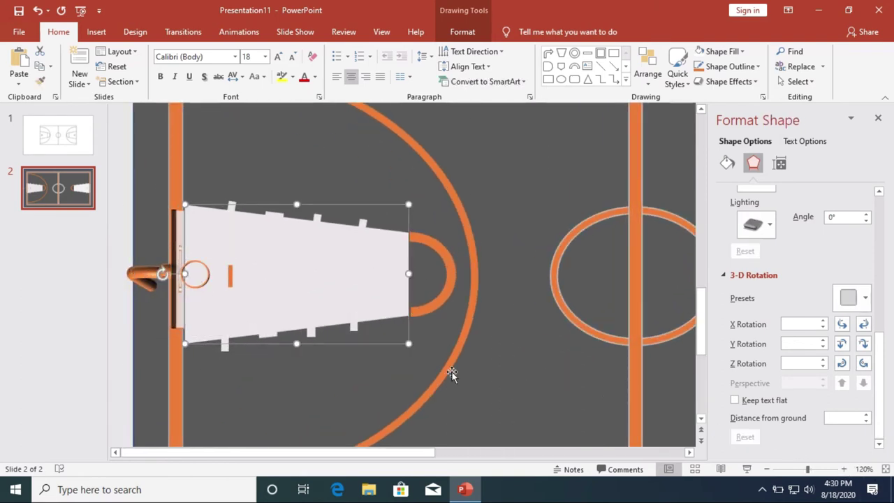
left_click(453, 374)
left_click(788, 468)
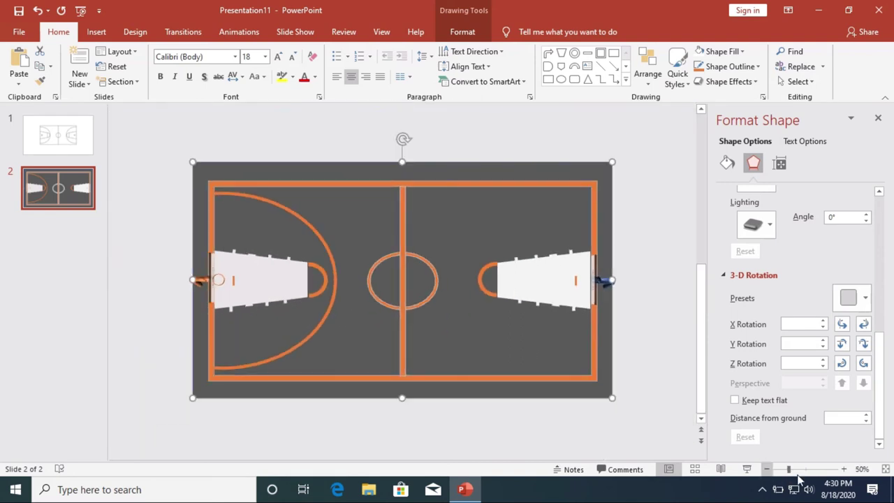
Select the hoop picture with the key and nudge them slightly down
left_click(843, 469)
left_click(843, 469)
left_click(843, 469)
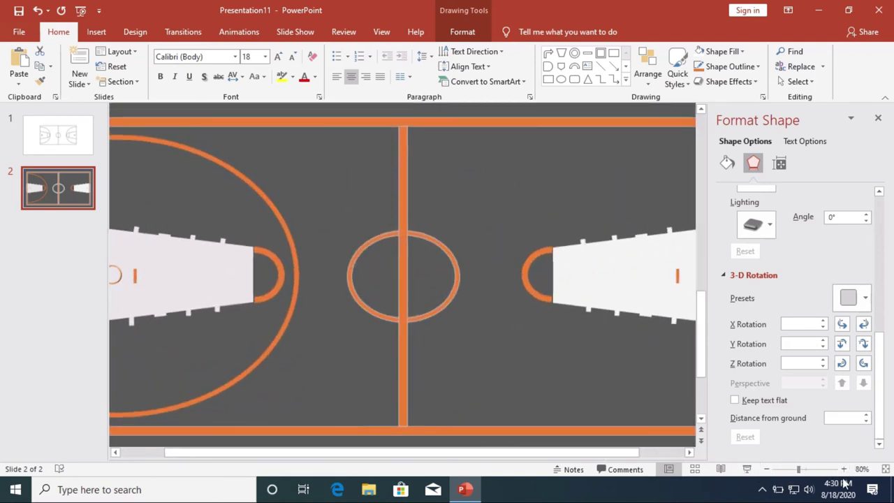
key("Tab")
left_click(811, 470)
left_click(224, 298)
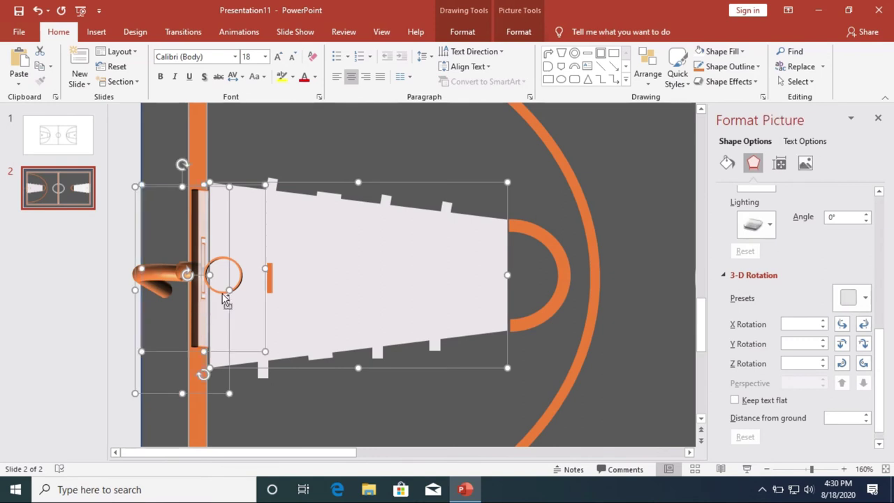
key("ctrl+Down")
key("ctrl+Down")
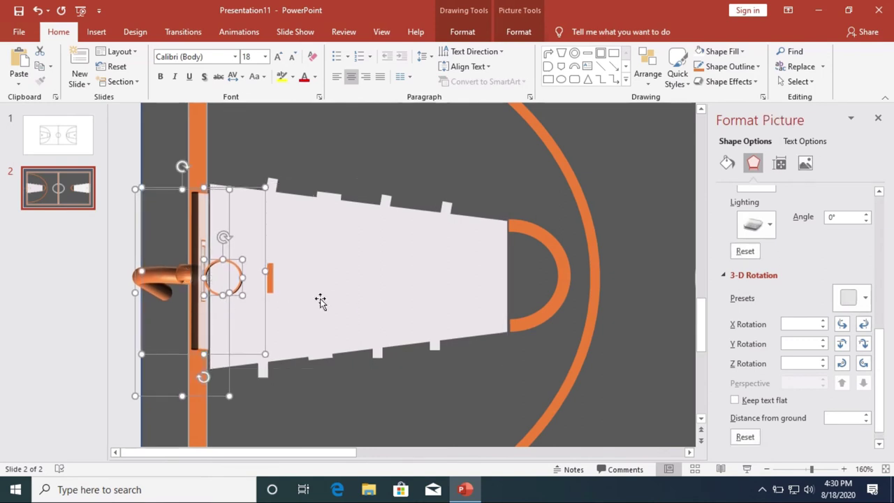
key("Tab")
left_click(361, 305)
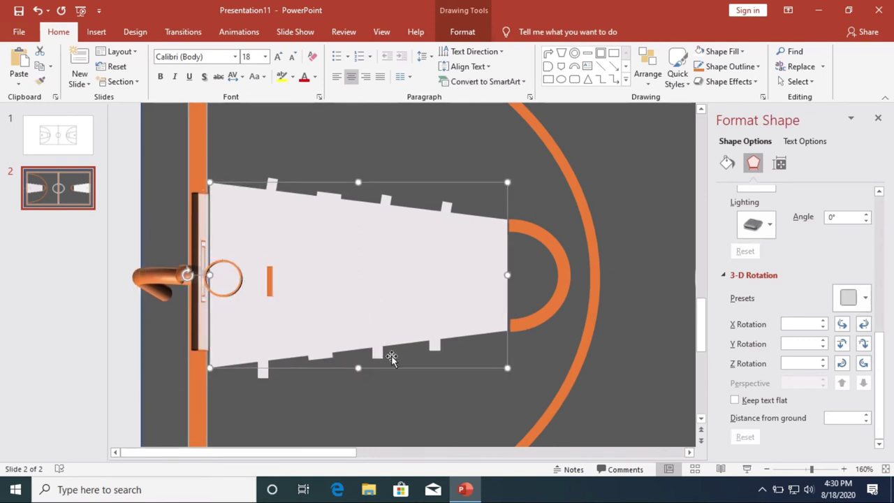
left_click(470, 413)
Select the left rim-and-bar group and shift a copy toward the right hoop
left_click(765, 468)
left_click(766, 468)
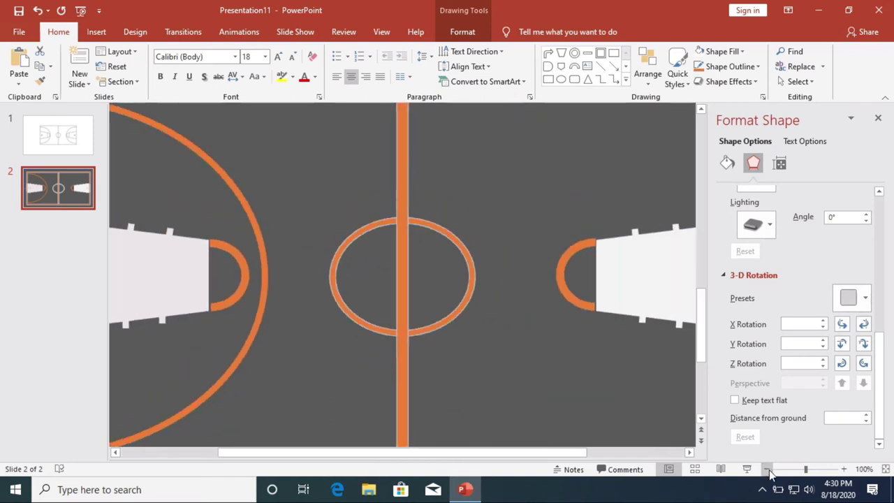
left_click(766, 469)
left_click(184, 280)
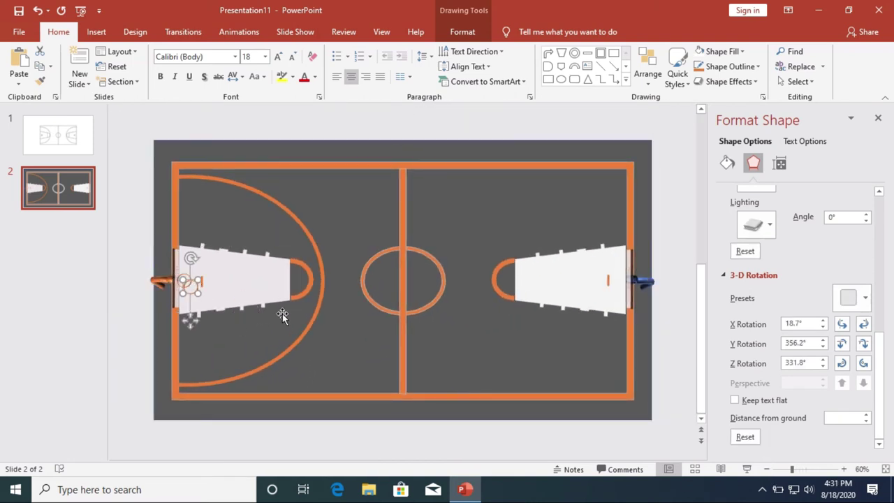
left_click(843, 469)
left_click(844, 468)
key("Right")
key("Right")
key("Right")
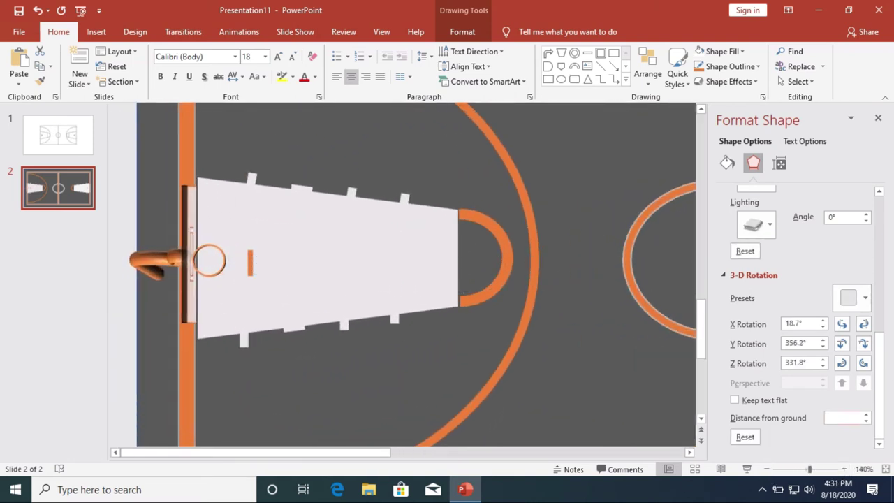
Bring the tilted rim copy to the front and nudge it against the right backboard
left_click_drag(305, 452, 599, 452)
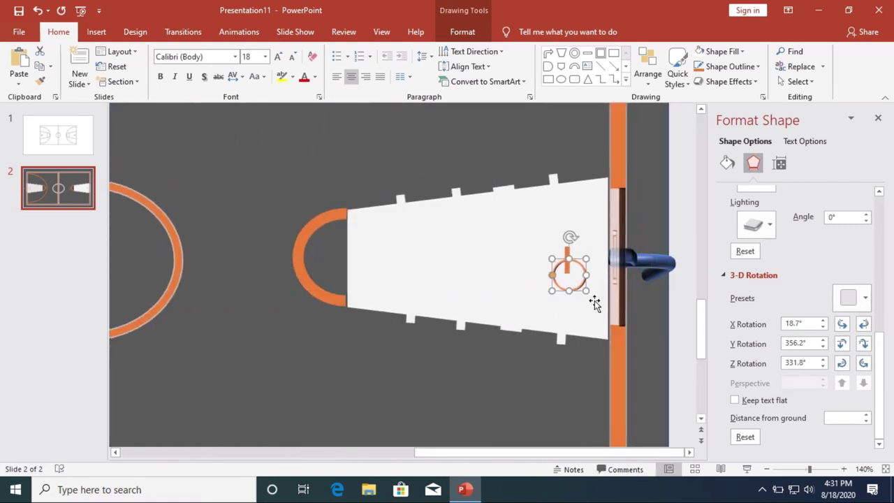
right_click(593, 301)
left_click(632, 300)
key("Right")
key("Right")
key("Right")
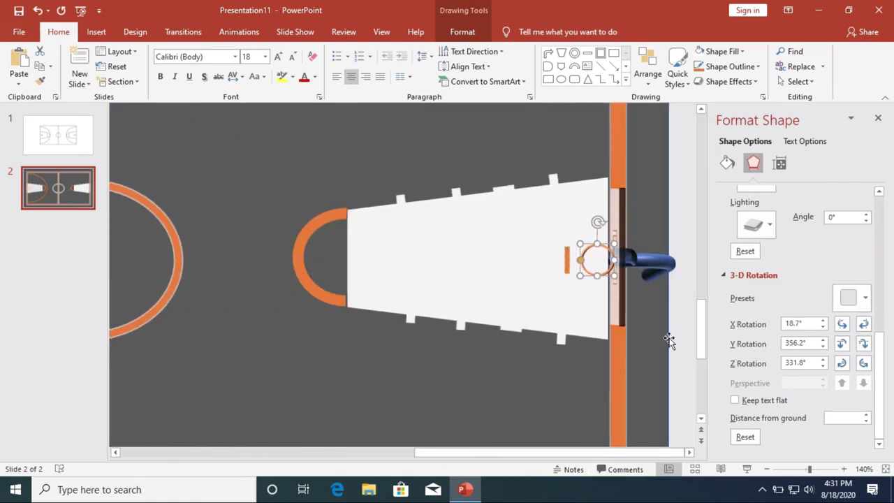
left_click(844, 469)
left_click(843, 468)
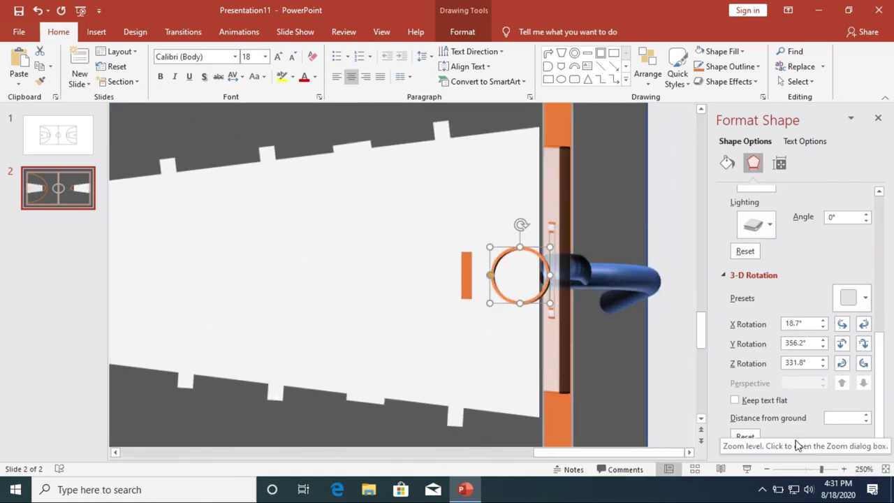
left_click(766, 468)
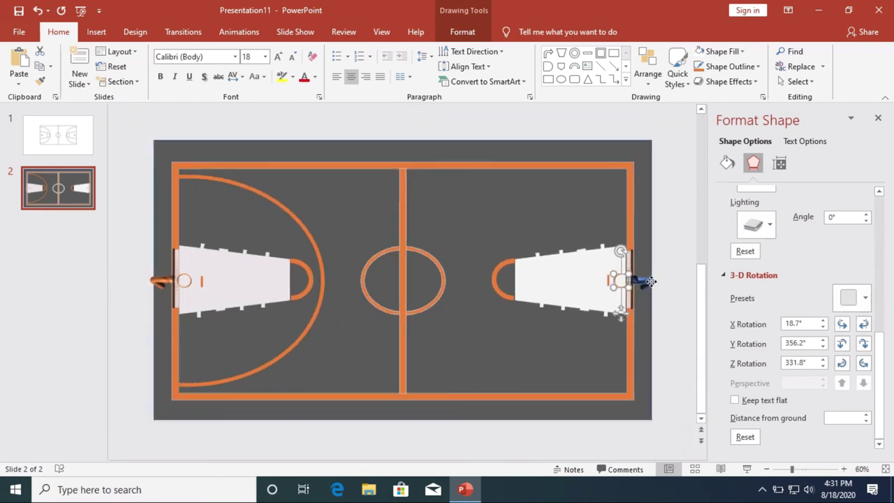
Fill the small right hoop piece with white
left_click(520, 297)
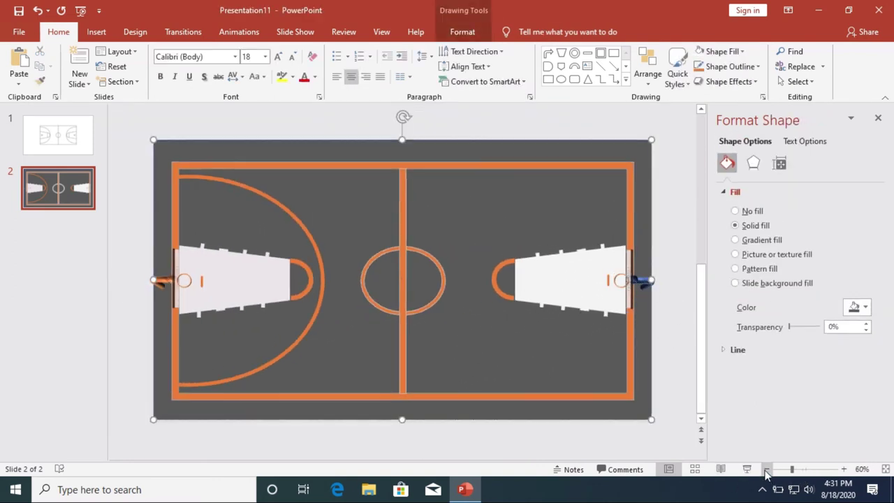
scroll(509, 455, "up", 1, "ctrl")
scroll(508, 454, "up", 5, "ctrl")
left_click_drag(509, 455, 630, 454)
left_click(637, 279)
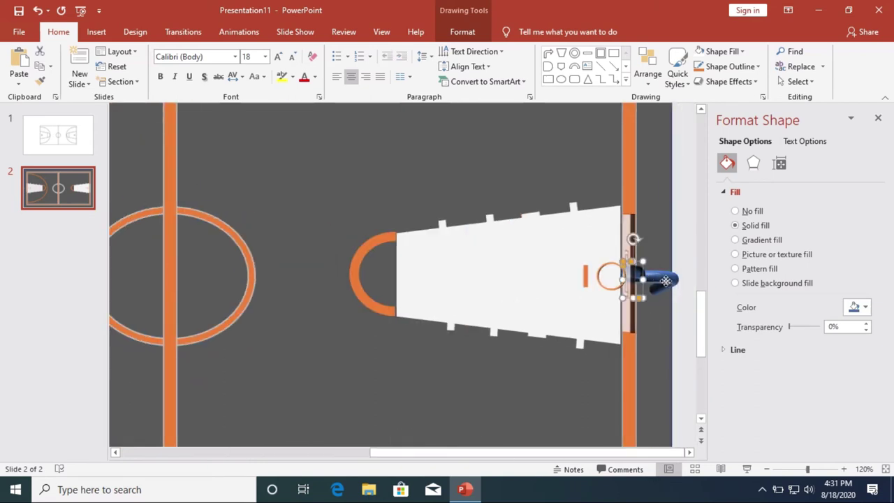
left_click(460, 32)
left_click(333, 51)
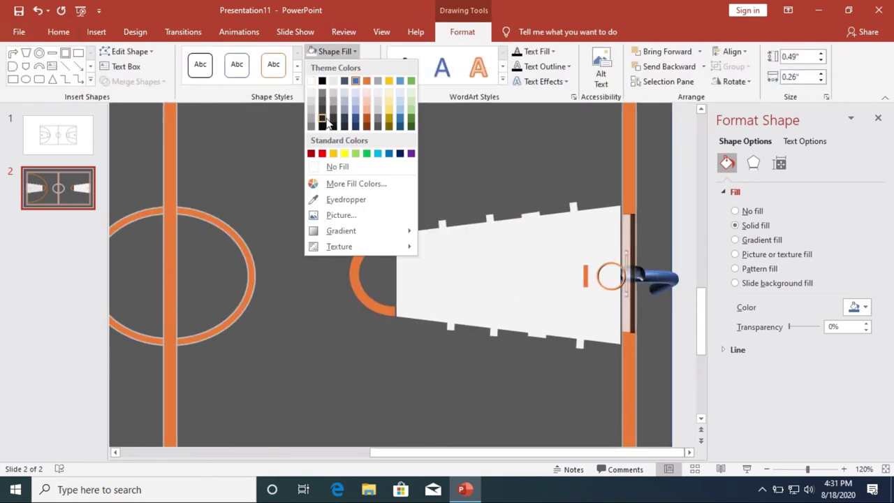
left_click(312, 81)
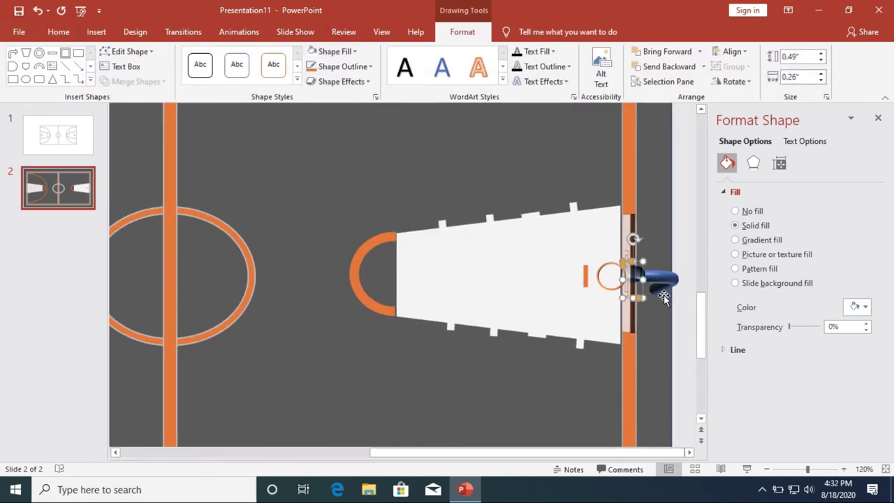
Reselect the right hoop shape and bring up its Shape Fill colours for a new fill
left_click(657, 327)
left_click(659, 284)
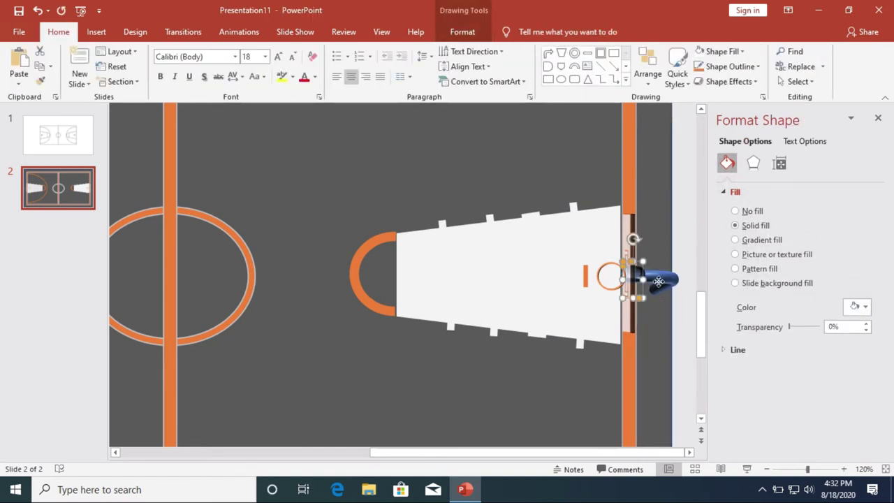
left_click(482, 33)
left_click(334, 51)
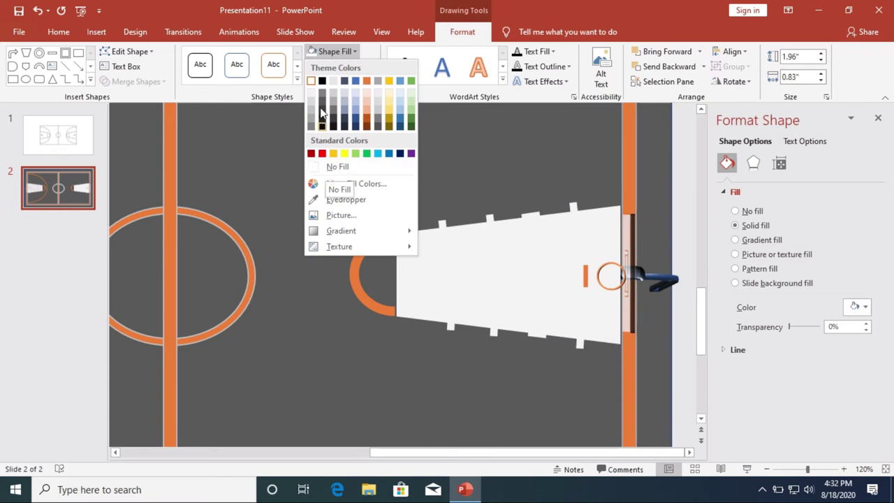
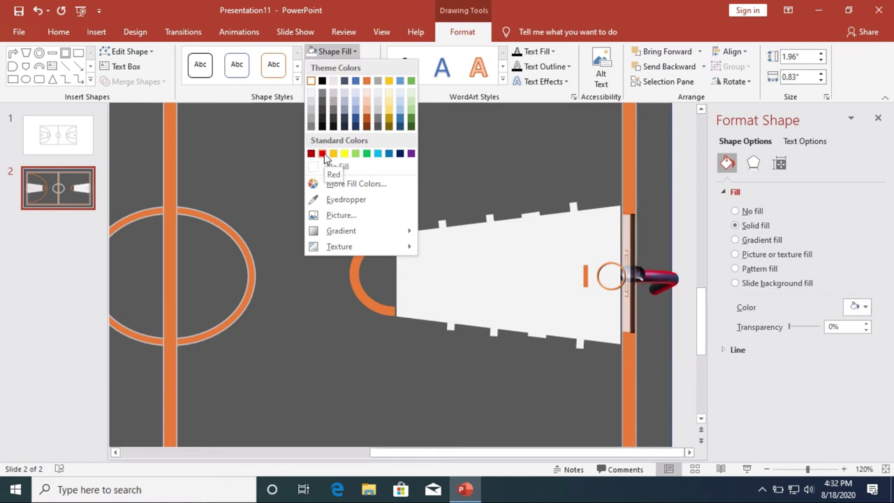
Try a dark grey fill and blue-gray outline on the right hoop arm, undoing and redoing it
left_click(322, 109)
left_click(342, 66)
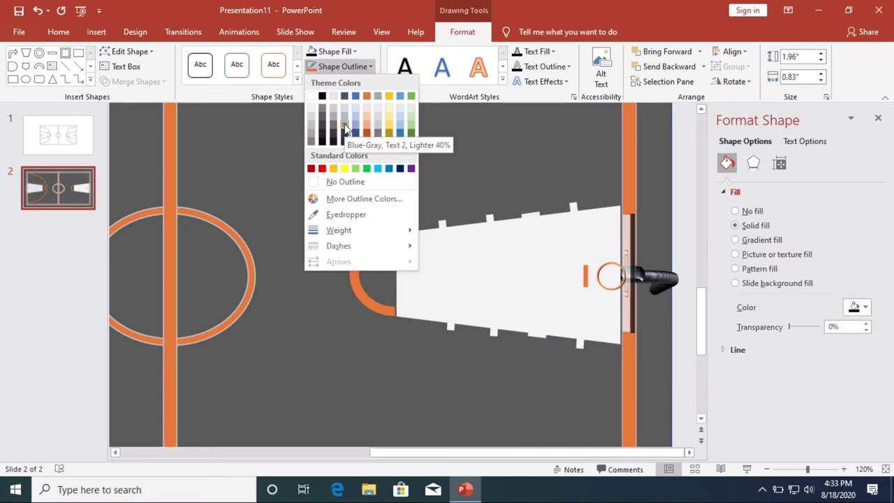
left_click(344, 108)
left_click(334, 51)
left_click(747, 471)
left_click(767, 469)
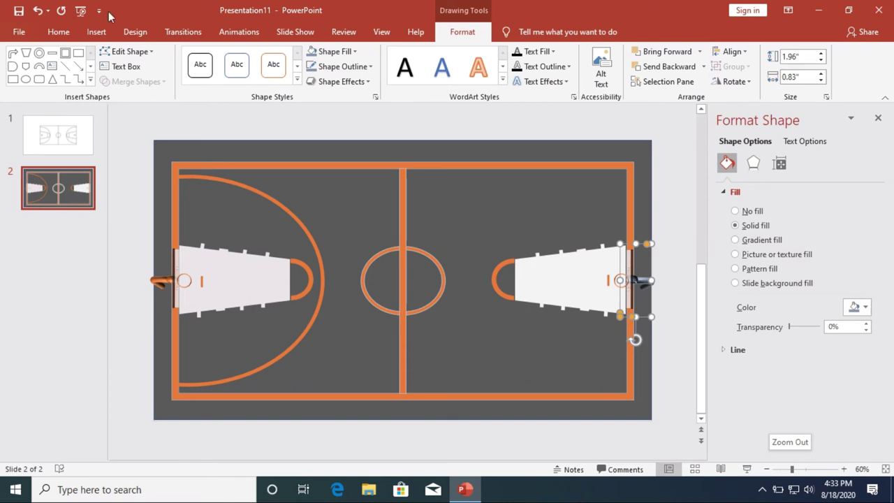
left_click(38, 13)
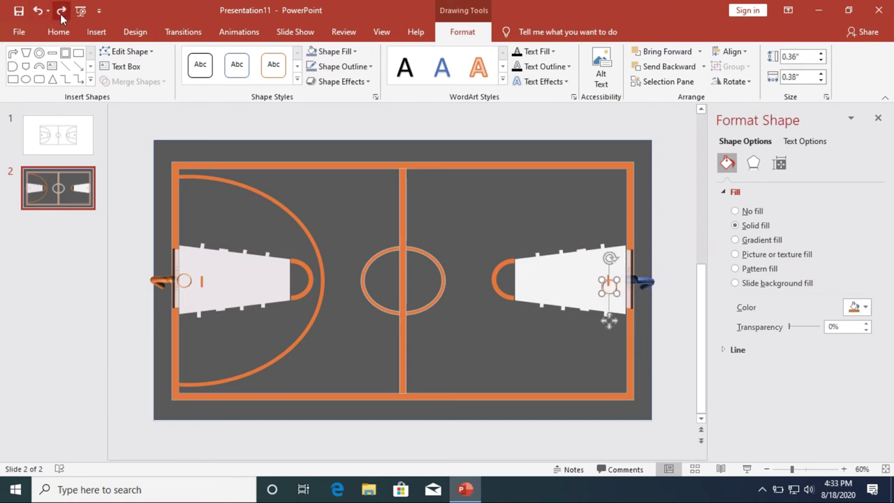
left_click(61, 12)
Zoom in and give the right hoop arm an orange fill and orange outline
scroll(642, 299, "up", 5)
left_click(638, 274)
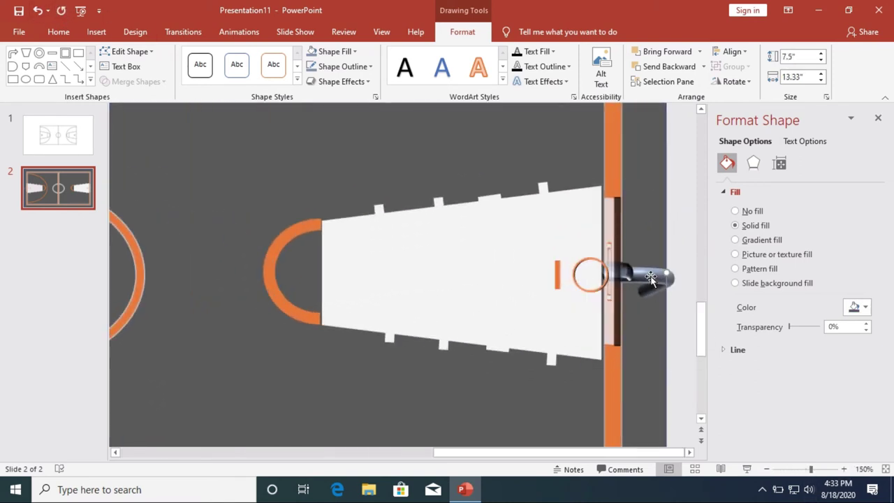
scroll(642, 279, "up", 3)
left_click(790, 469)
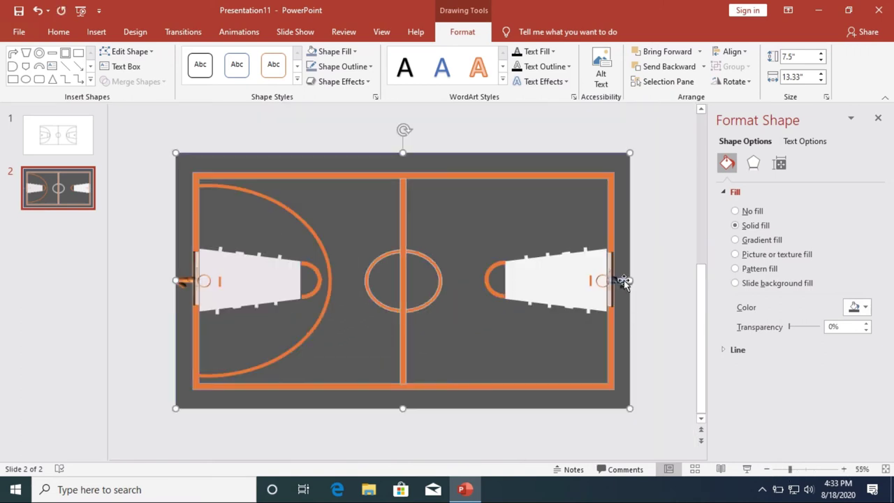
key("Tab")
left_click(845, 470)
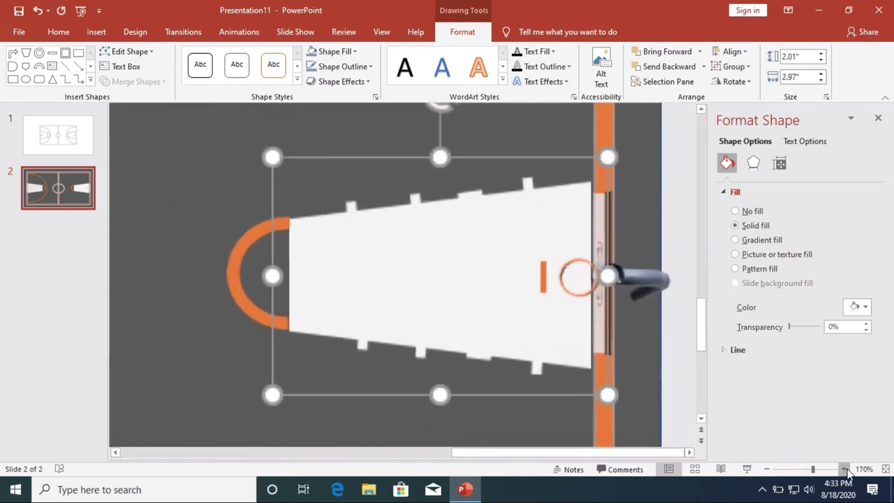
left_click(639, 275)
left_click(635, 273)
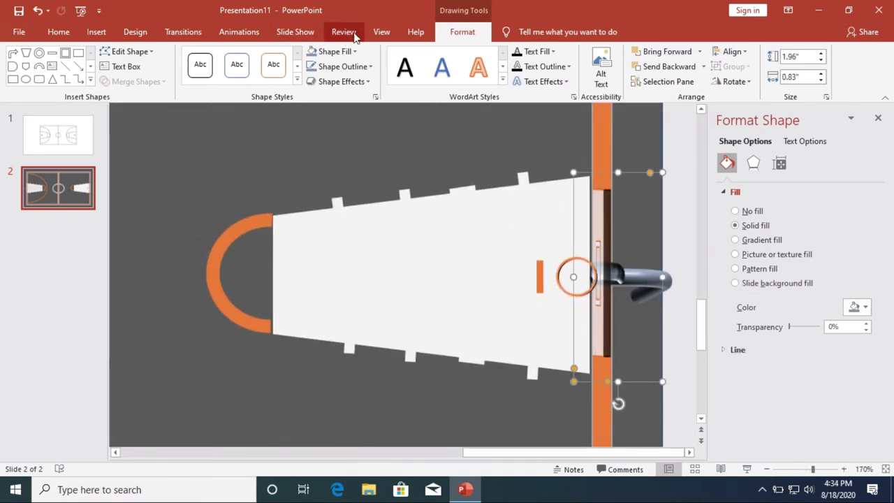
left_click(334, 51)
left_click(366, 80)
left_click(342, 67)
left_click(367, 103)
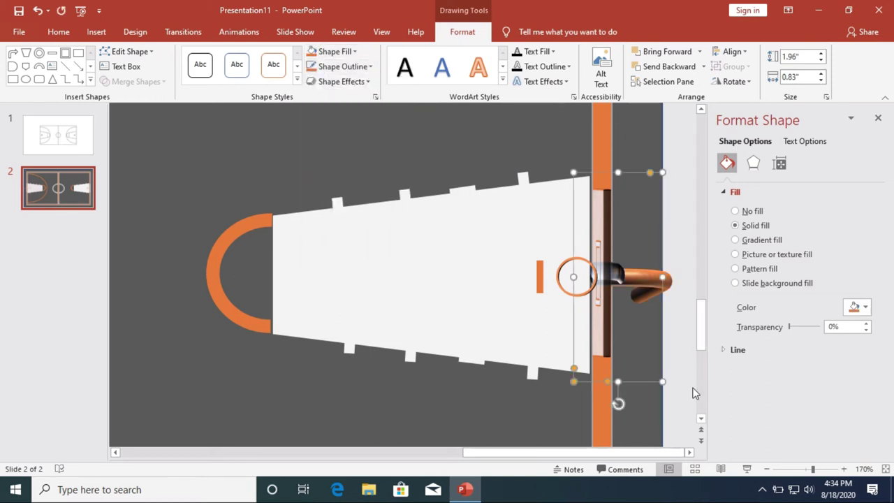
Recolour the small hoop piece's fill and outline, then zoom out to the whole court
left_click(607, 281)
left_click(334, 50)
left_click(342, 66)
left_click(794, 469)
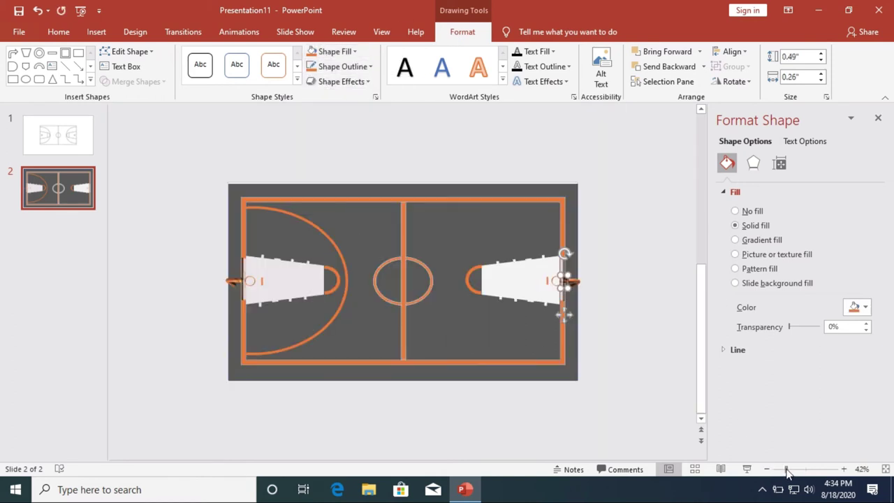
left_click(576, 279)
Try a light pink custom fill on the right lane, undo it, and apply the Linear Down gradient
left_click(342, 52)
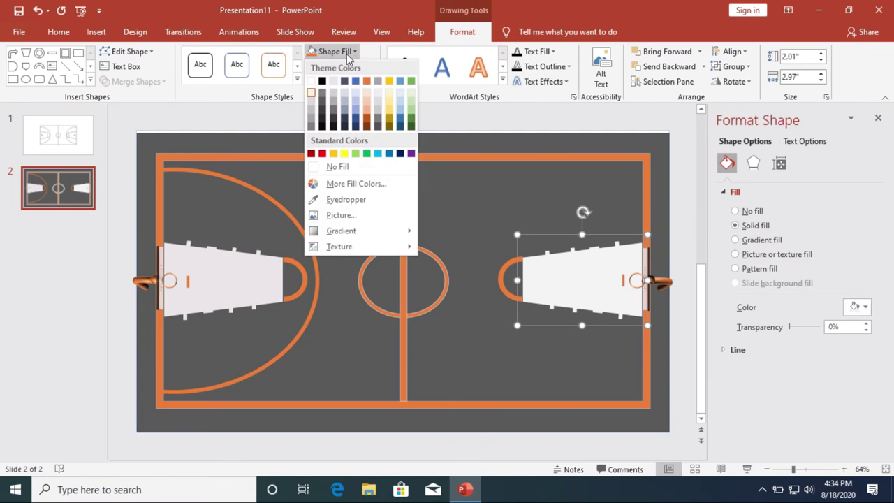
left_click(353, 184)
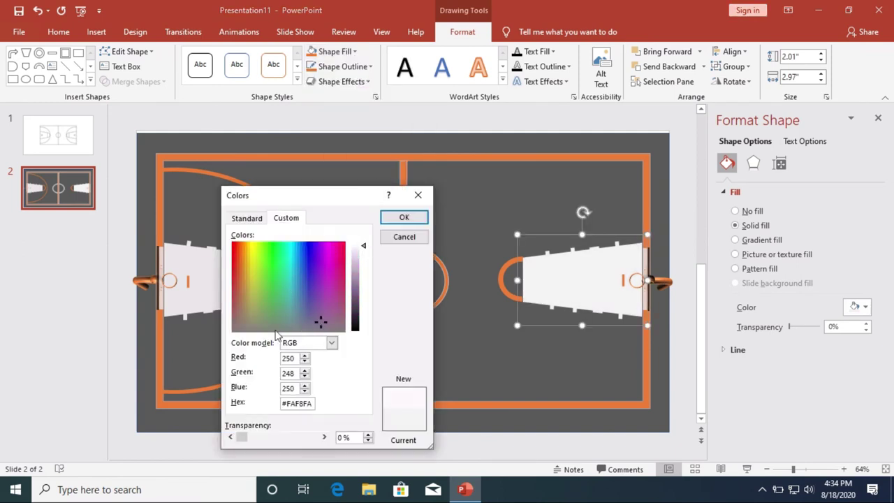
left_click_drag(362, 309, 365, 260)
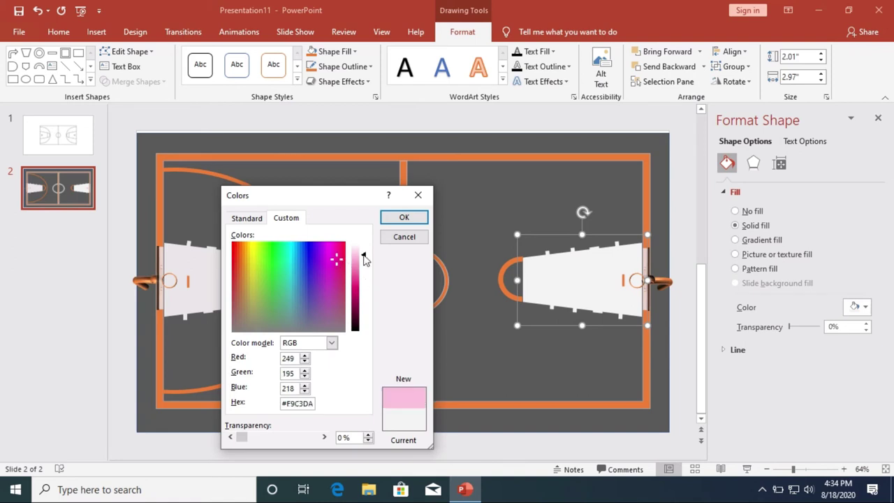
left_click(402, 218)
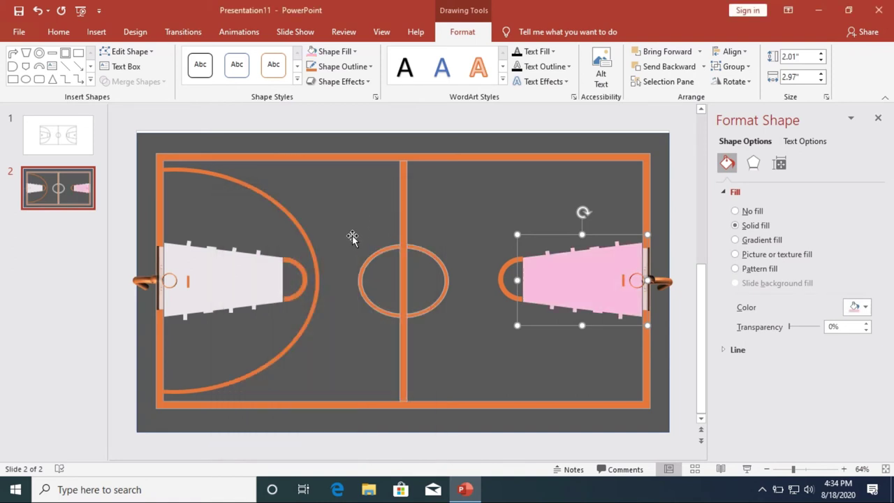
left_click(40, 11)
left_click(339, 51)
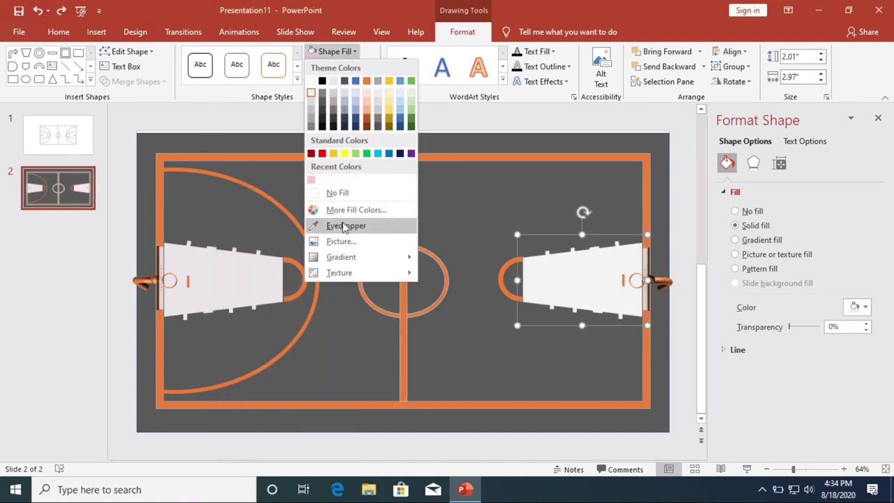
mouse_move(399, 258)
left_click(461, 332)
Give the left lane trapezoid the same silver Linear Down gradient
left_click(231, 279)
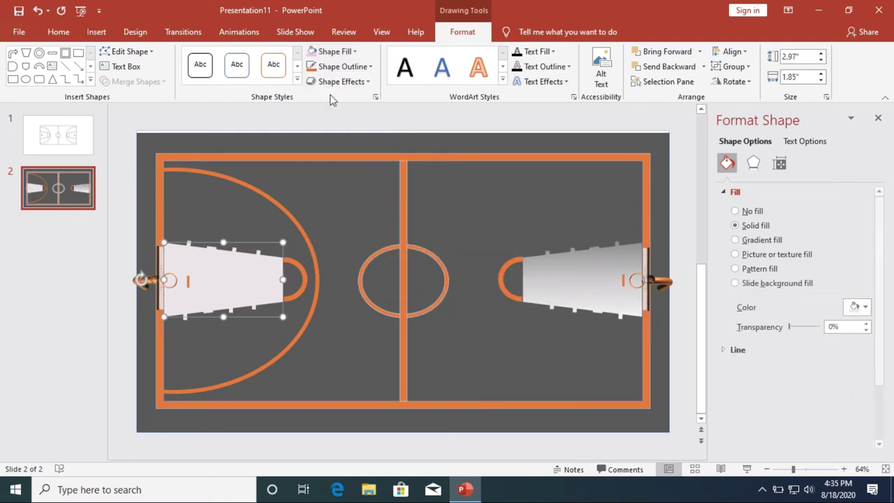
left_click(335, 66)
left_click(335, 52)
mouse_move(363, 257)
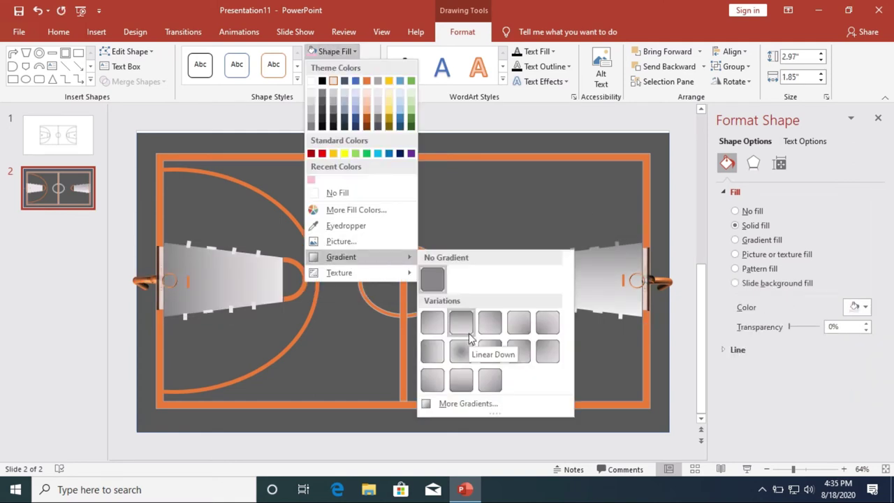
left_click(480, 320)
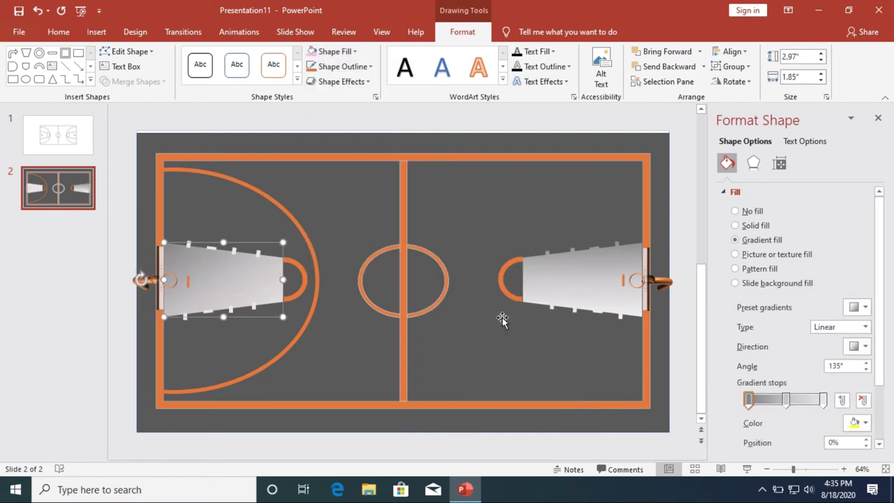
left_click(675, 249)
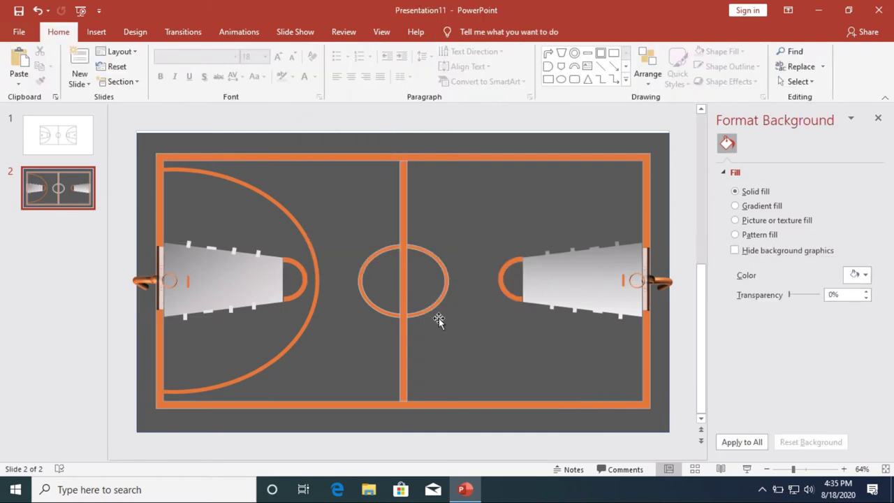
left_click(843, 468)
left_click(182, 272)
scroll(421, 415, "down", 3)
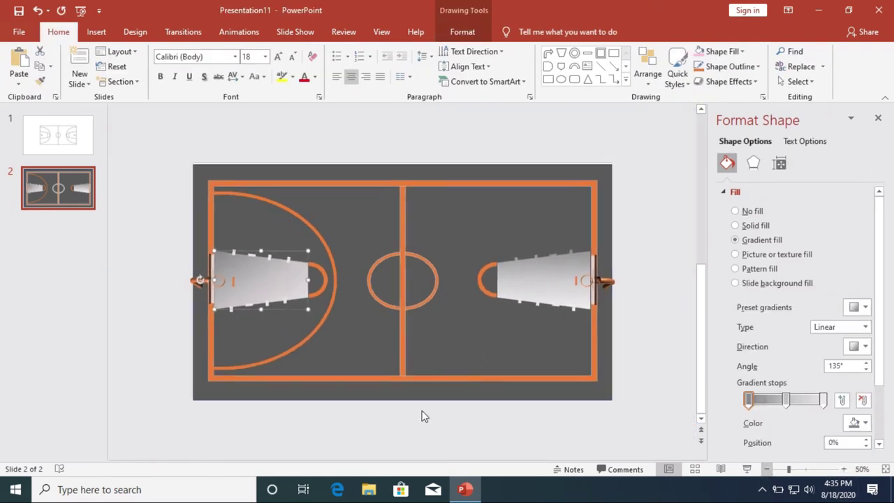
left_click(393, 435)
Fill the left lane's semicircular arc light grey, then try a dark gradient on it
left_click(324, 286)
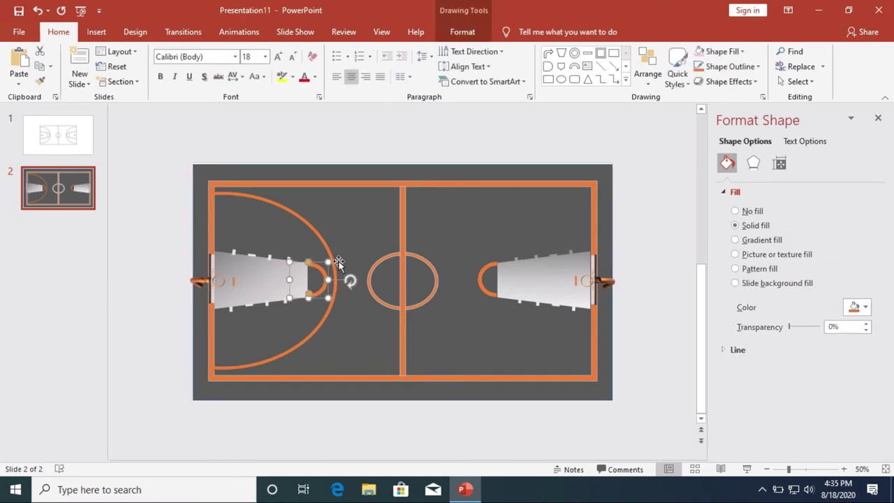
left_click(462, 32)
left_click(339, 66)
left_click(332, 51)
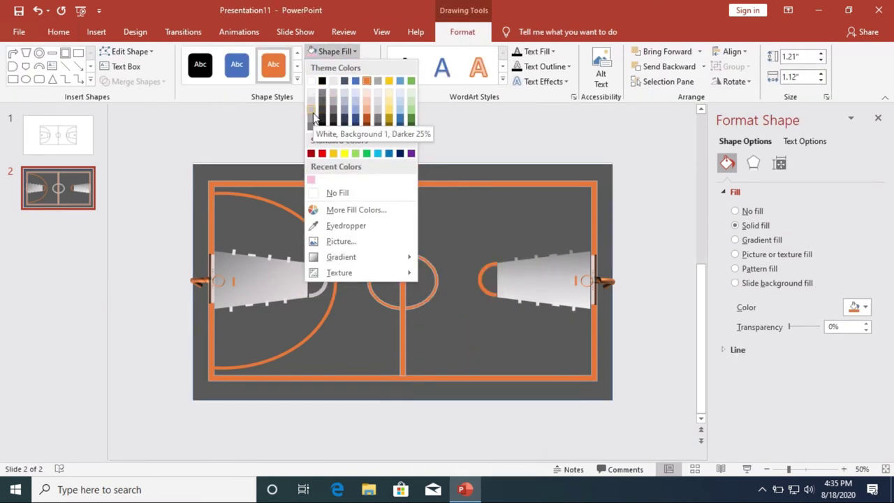
left_click(311, 110)
left_click(339, 67)
left_click(331, 51)
mouse_move(349, 257)
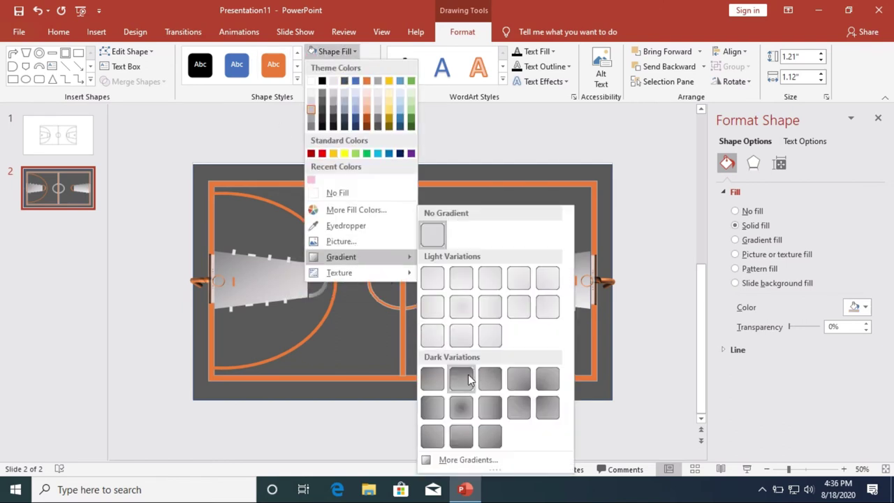
left_click(470, 375)
Fill the right lane's arc grey, then switch it to a silver gradient
left_click(482, 291)
left_click(334, 51)
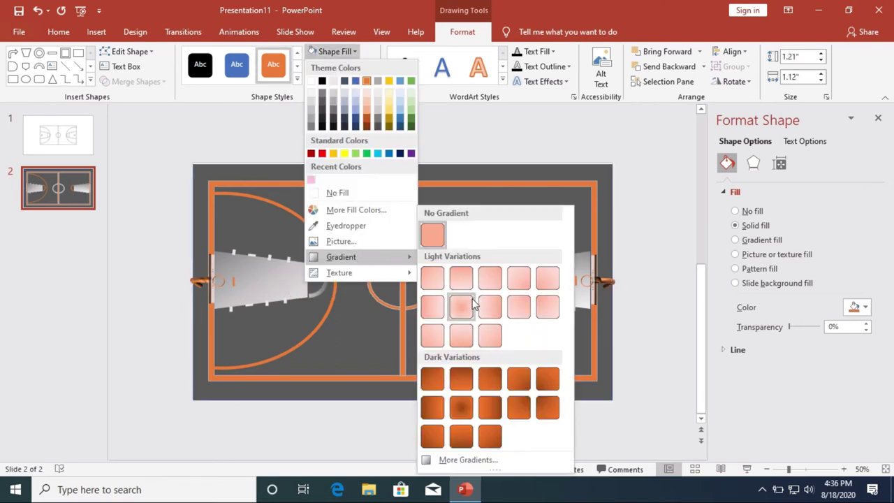
left_click(311, 118)
left_click(334, 51)
mouse_move(349, 257)
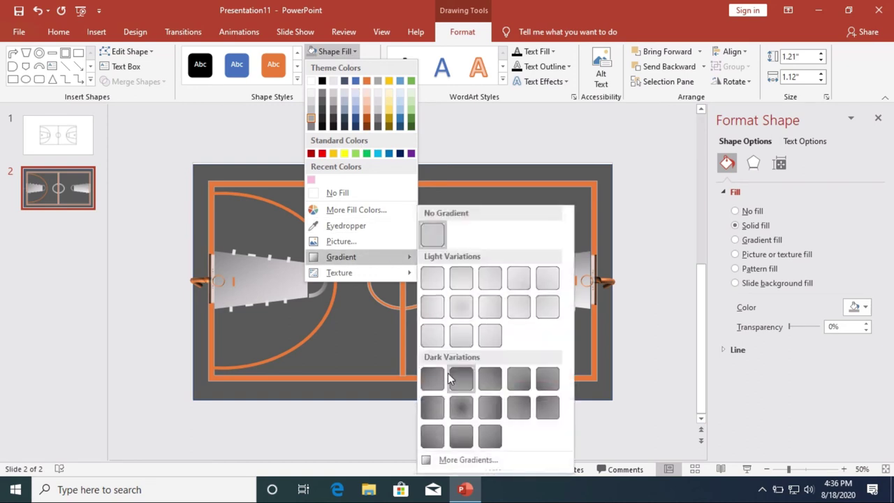
left_click(462, 288)
left_click(334, 51)
mouse_move(379, 256)
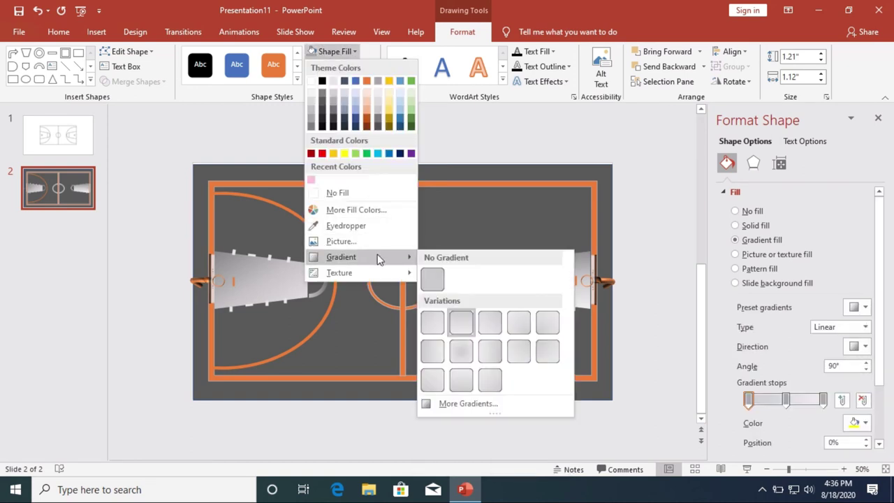
left_click(491, 319)
Give the left lane's arc a silver gradient fill
left_click(322, 278)
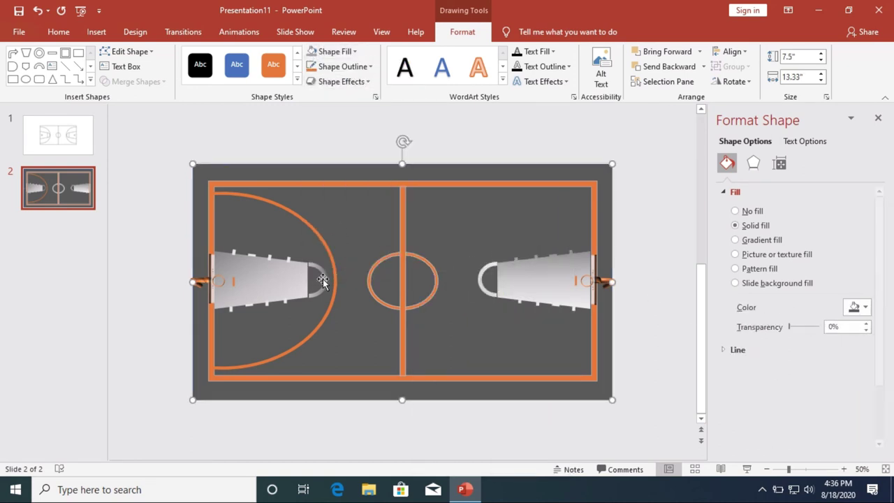
left_click(316, 279)
left_click(333, 51)
mouse_move(364, 257)
left_click(596, 374)
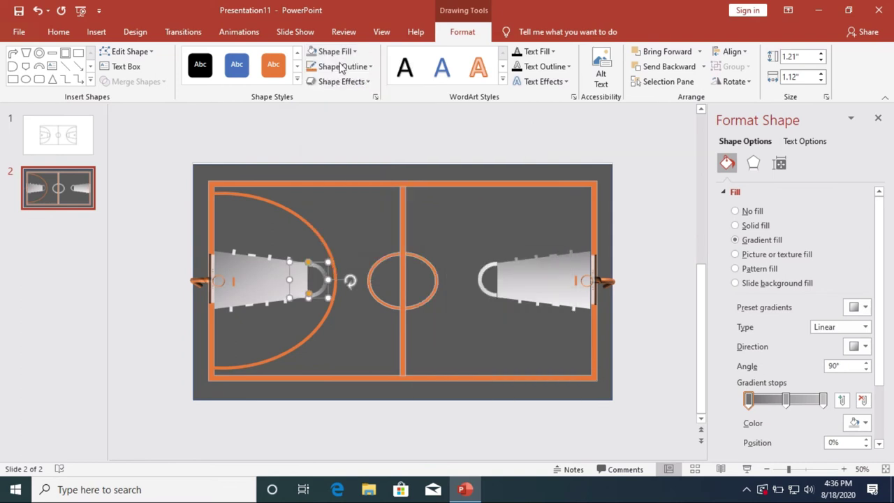
Reapply a silver gradient to the arc, then remove the gradient again
left_click(482, 282)
left_click(482, 282)
left_click(334, 51)
mouse_move(398, 265)
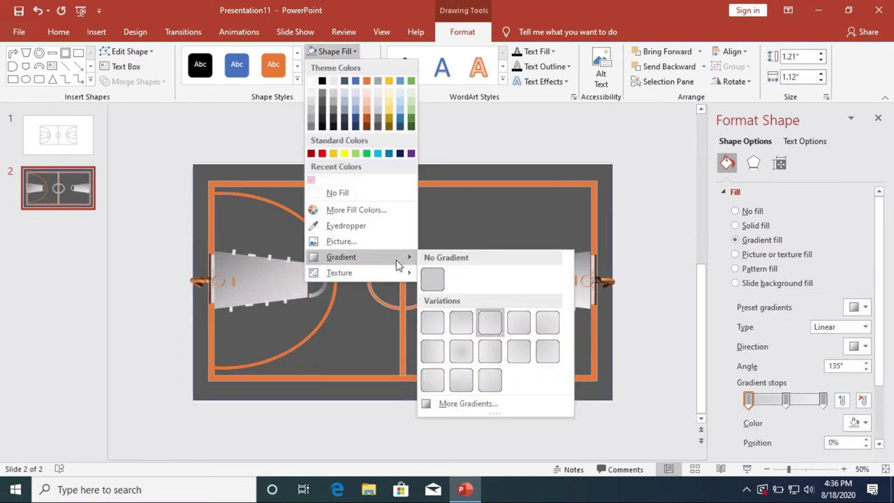
left_click(487, 352)
left_click(334, 50)
mouse_move(342, 255)
left_click(431, 280)
left_click(557, 324)
Select and deselect the right arc and right hoop shapes to check them
left_click(480, 293)
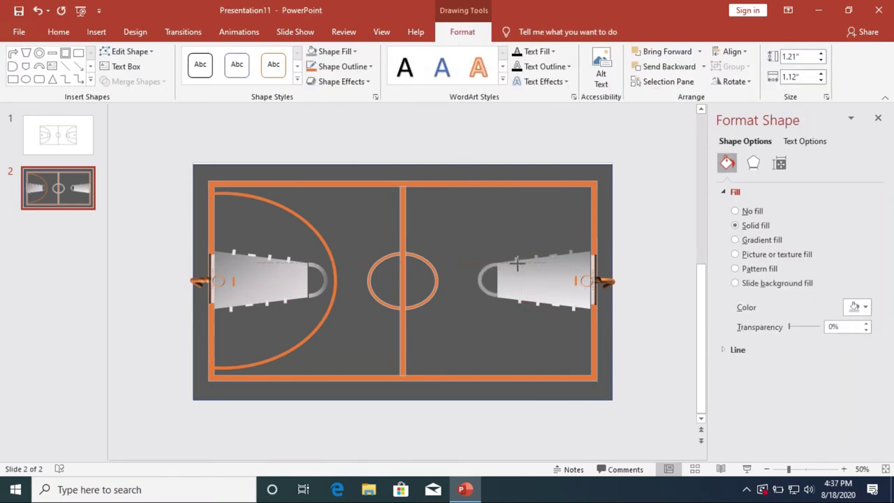
left_click(654, 363)
left_click(482, 298)
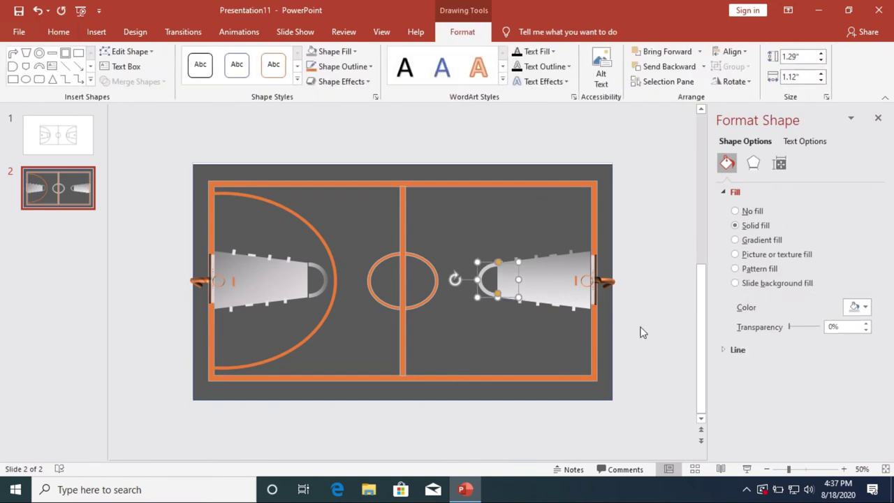
left_click(642, 331)
left_click(481, 293)
left_click(659, 301)
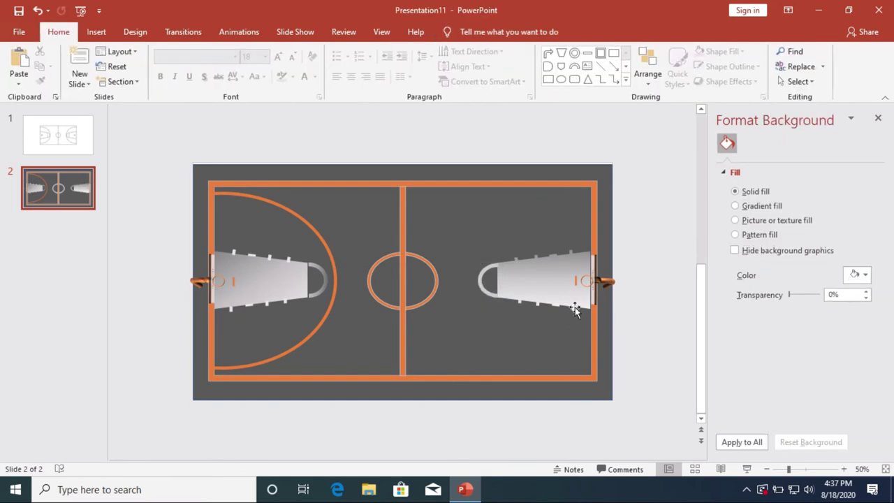
left_click(479, 288)
left_click(664, 299)
left_click(480, 288)
left_click(674, 313)
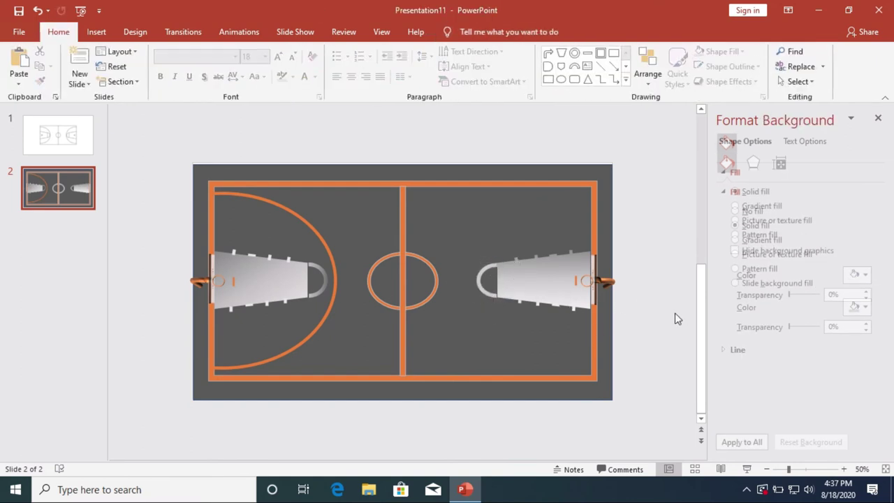
Select and deselect the left hoop's inner shape and rim to check them
left_click(322, 282)
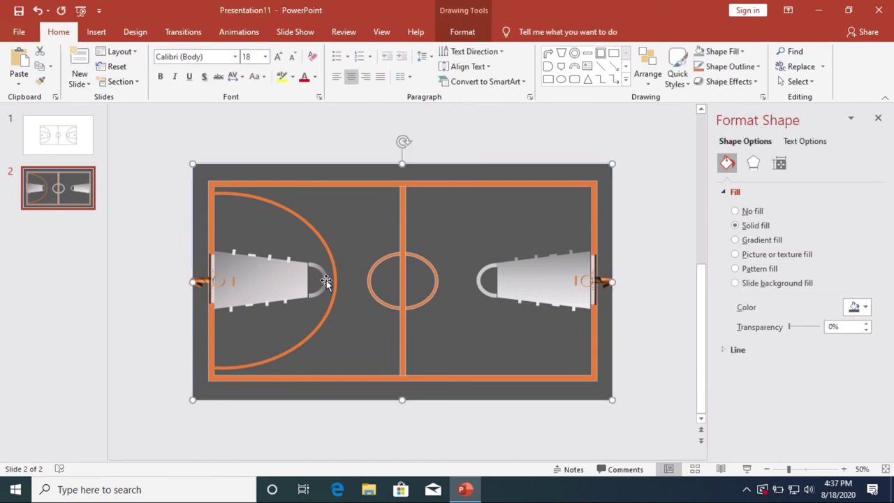
left_click(672, 338)
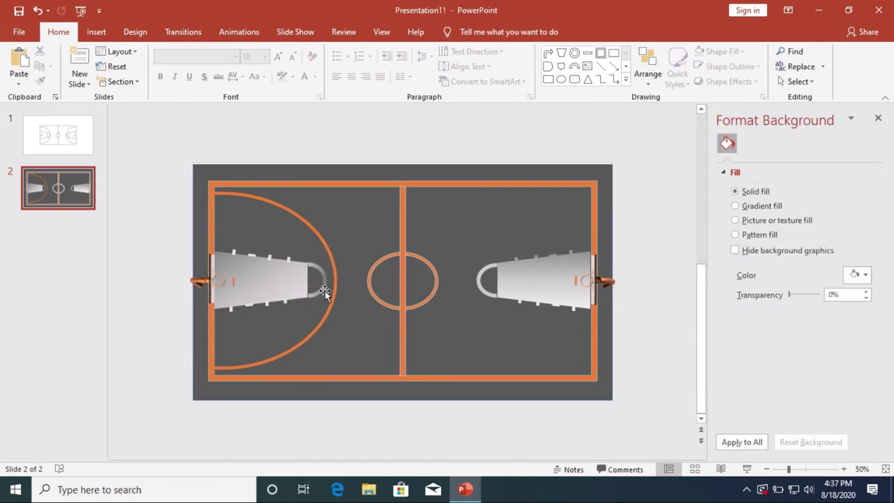
left_click(325, 290)
left_click(427, 317)
left_click(329, 305)
left_click(334, 312)
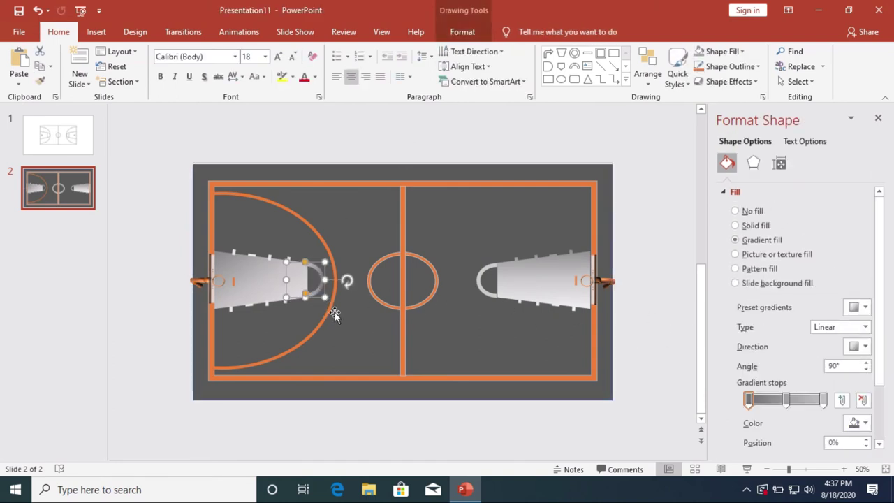
key("Escape")
Browse the right lane's gradient variations without changing anything, then undo the stray change
left_click(549, 291)
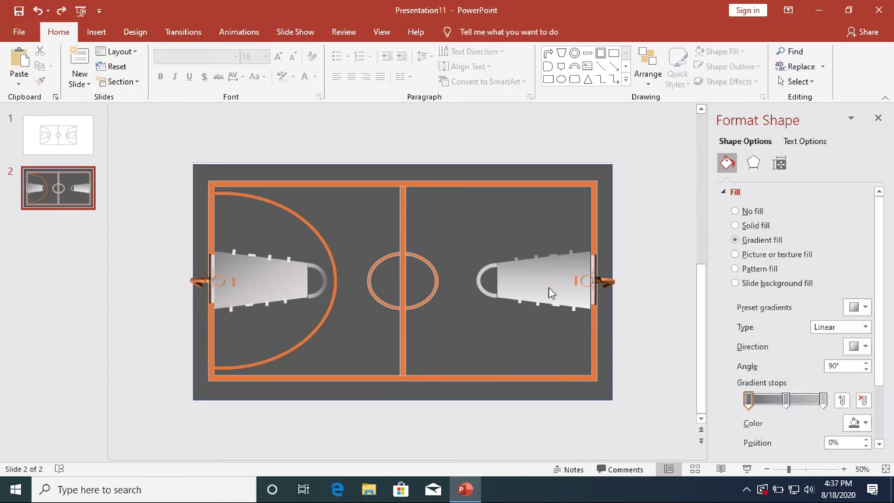
left_click(486, 279)
left_click(462, 32)
left_click(332, 51)
mouse_move(363, 257)
left_click(668, 343)
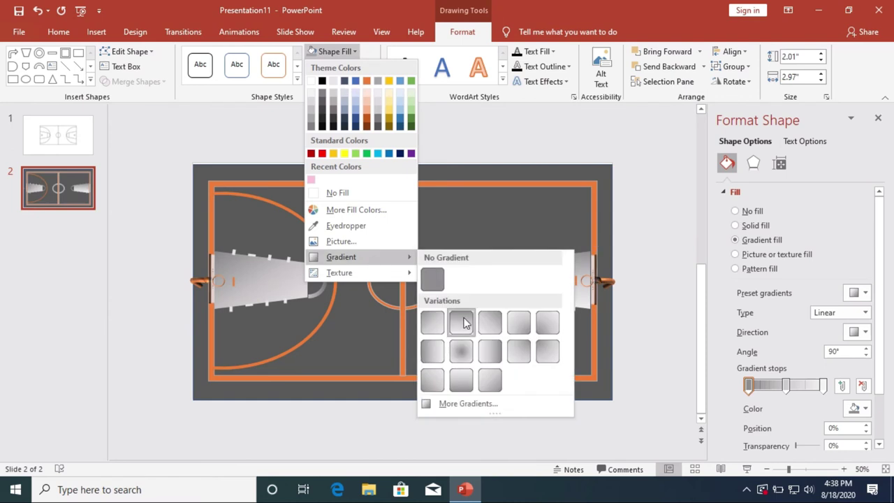
left_click(522, 283)
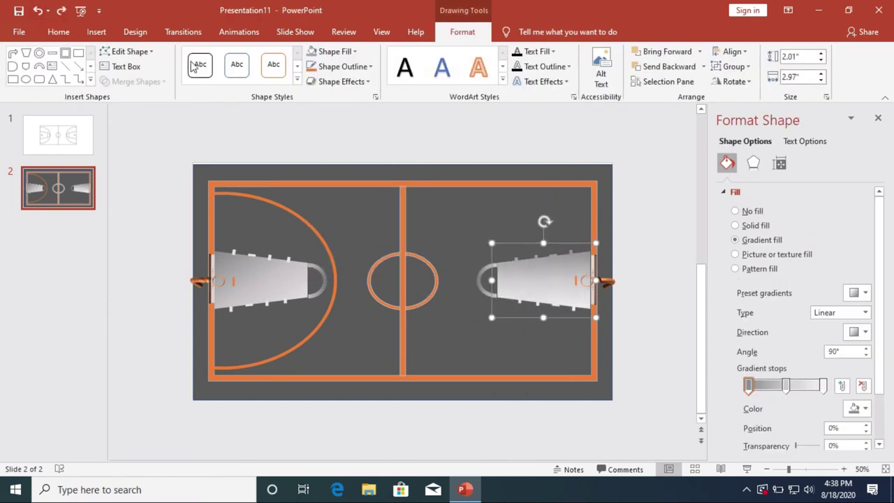
key("ctrl+z")
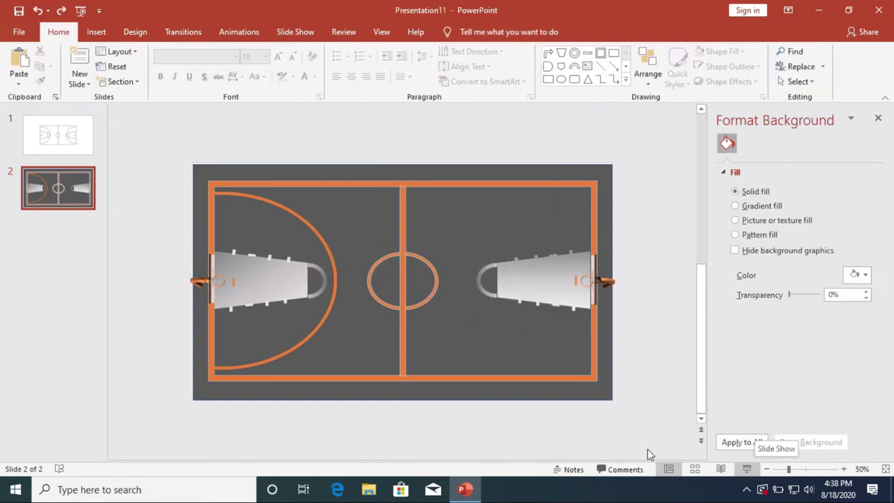
Duplicate the left three-point arc, flip the copy horizontally, and align it to the right side
key("ctrl+y")
key("ctrl+y")
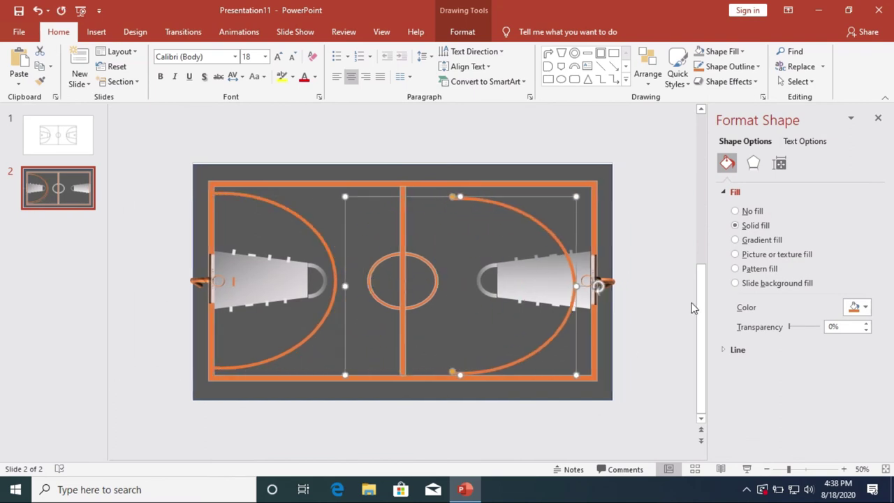
left_click(462, 31)
left_click(733, 81)
left_click(753, 144)
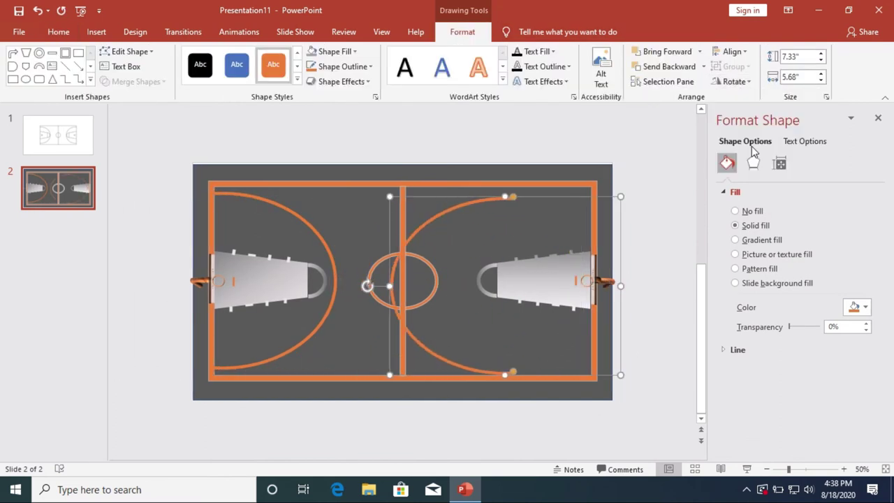
left_click(732, 51)
left_click(742, 68)
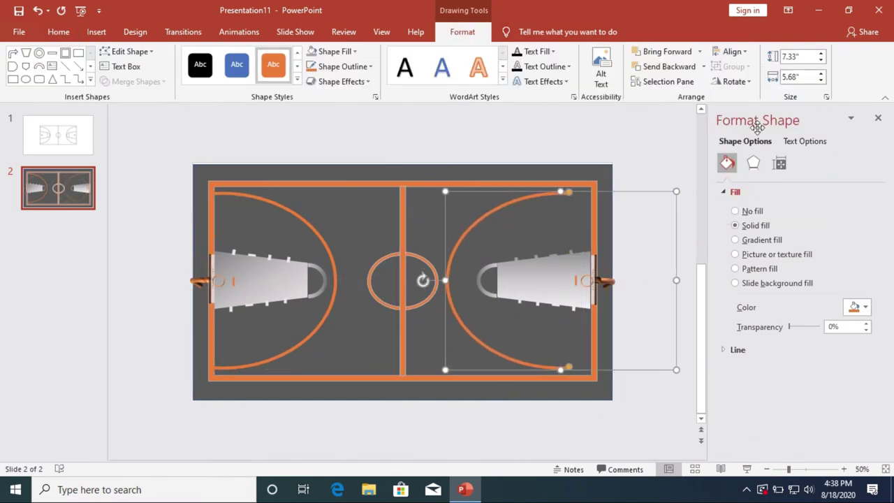
left_click(662, 397)
left_click(523, 361)
left_click(530, 358)
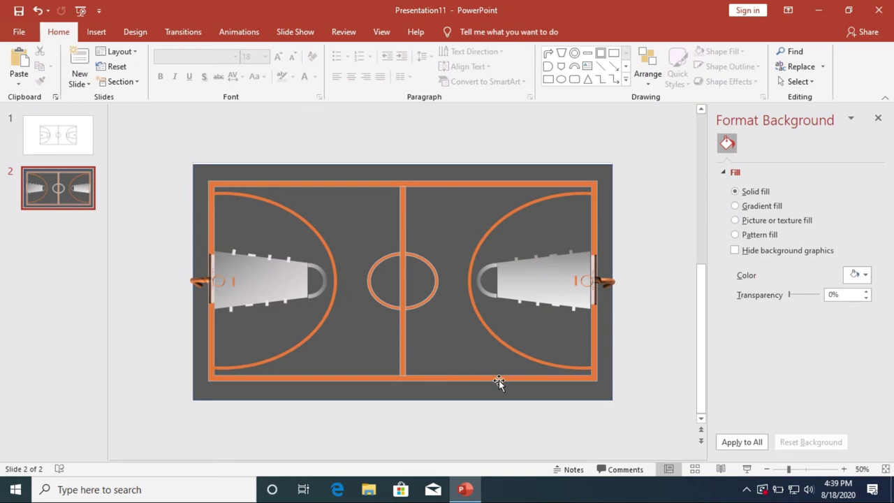
Recolour the centre circle grey with a new outline, then give it a dark gradient
left_click(433, 280)
left_click(462, 32)
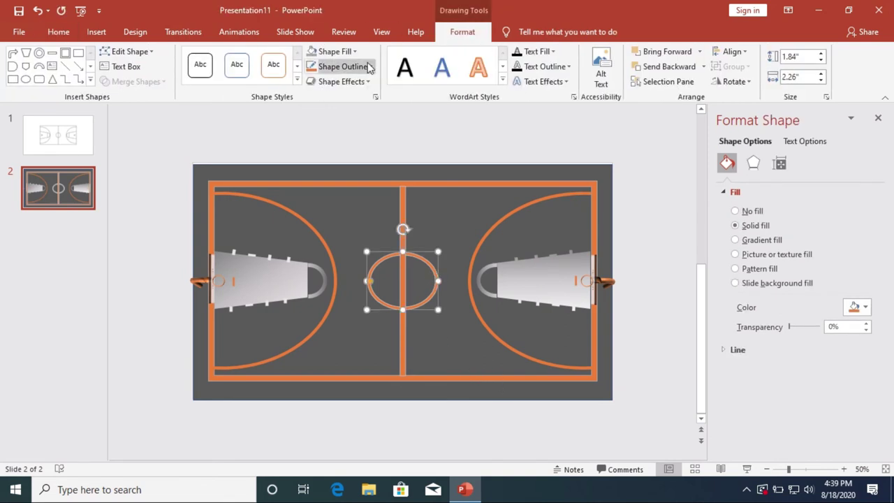
left_click(335, 50)
left_click(338, 76)
left_click(342, 67)
left_click(367, 168)
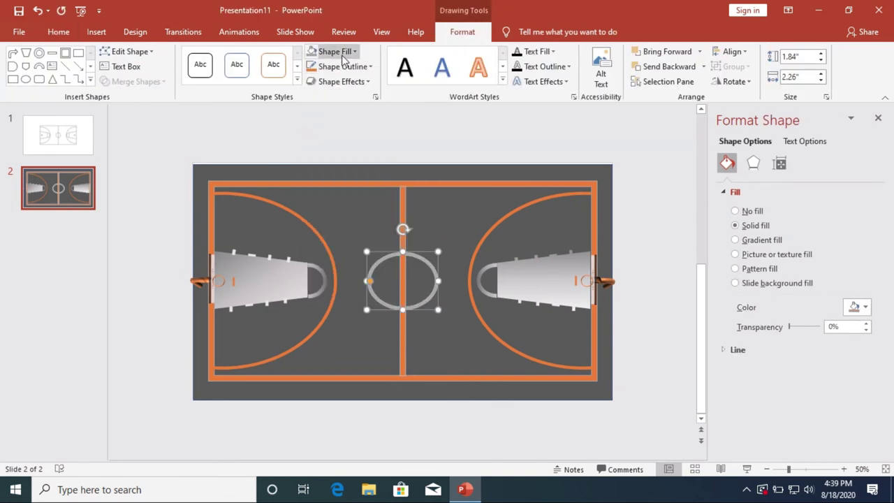
left_click(335, 51)
mouse_move(370, 257)
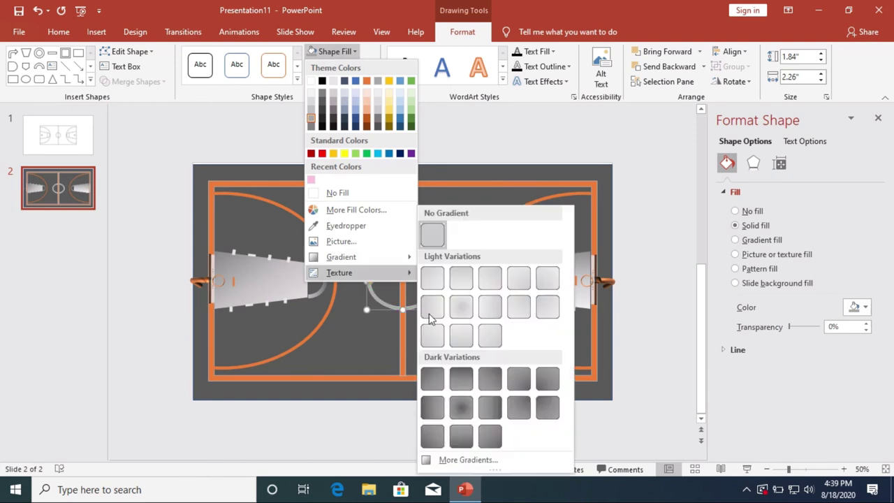
left_click(469, 382)
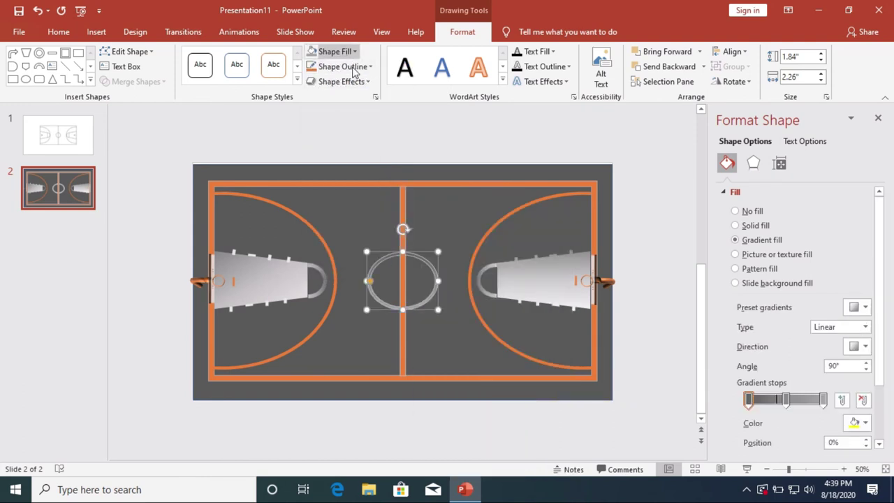
left_click(516, 201)
Give the half-court line a dark gradient fill and no outline
left_click(402, 224)
left_click(485, 34)
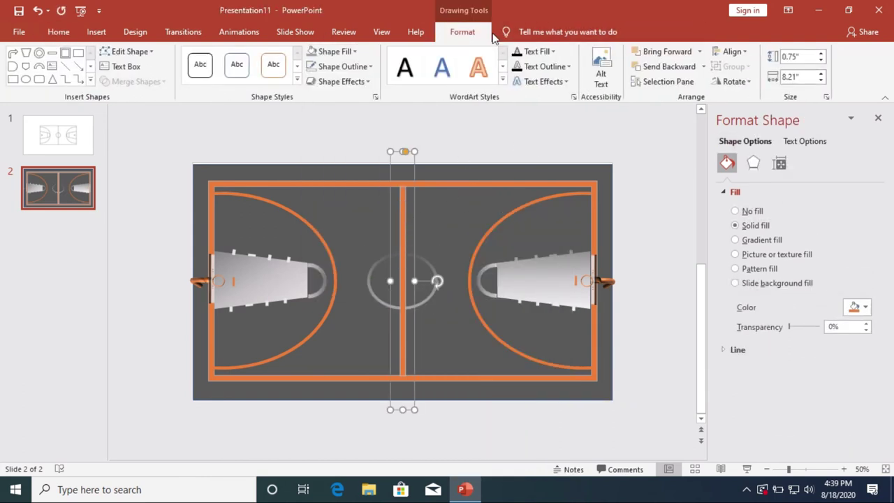
left_click(330, 51)
mouse_move(360, 257)
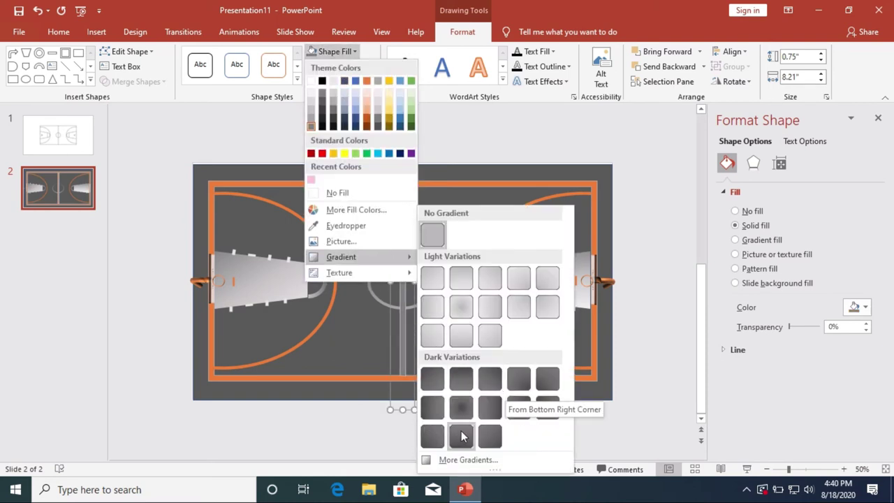
left_click(461, 375)
left_click(342, 67)
left_click(340, 208)
Fill the half-court line light grey, then reapply a dark gradient variation
left_click(334, 51)
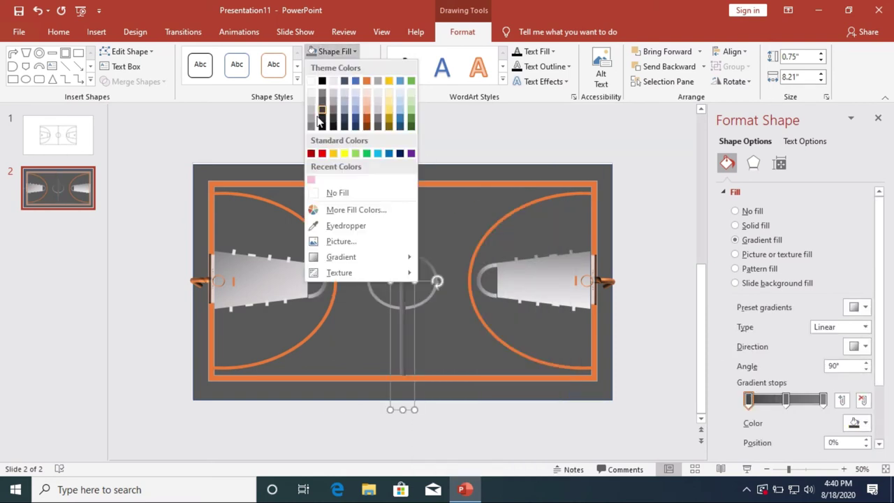
left_click(312, 117)
left_click(341, 66)
left_click(334, 52)
mouse_move(342, 256)
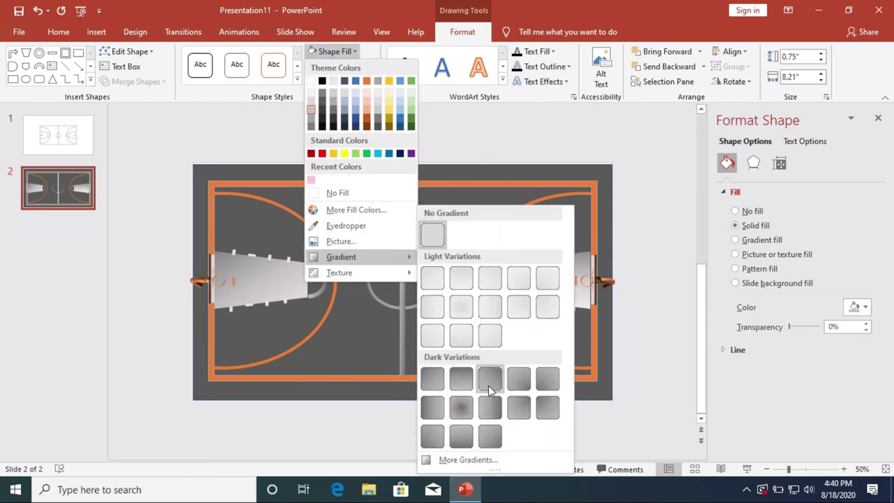
left_click(488, 385)
left_click(465, 188)
left_click(463, 187)
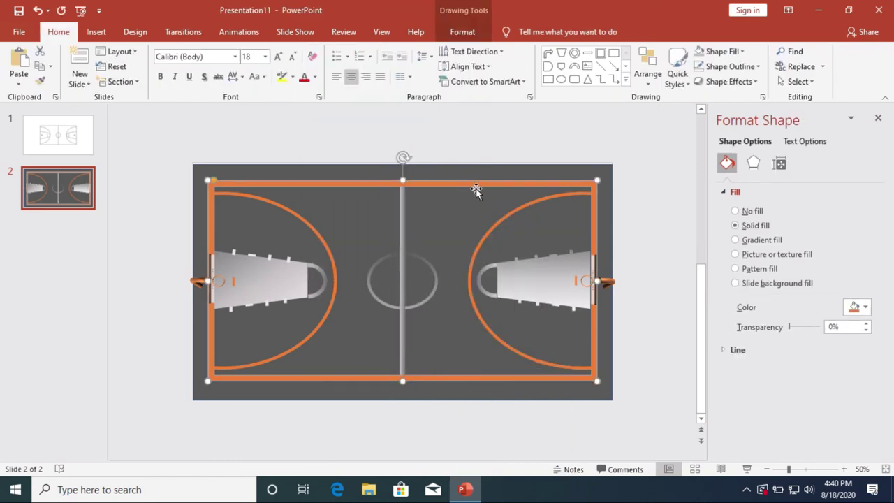
Try a dark orange gradient variation on the court boundary rectangle, then undo it
left_click(462, 32)
left_click(335, 51)
mouse_move(341, 256)
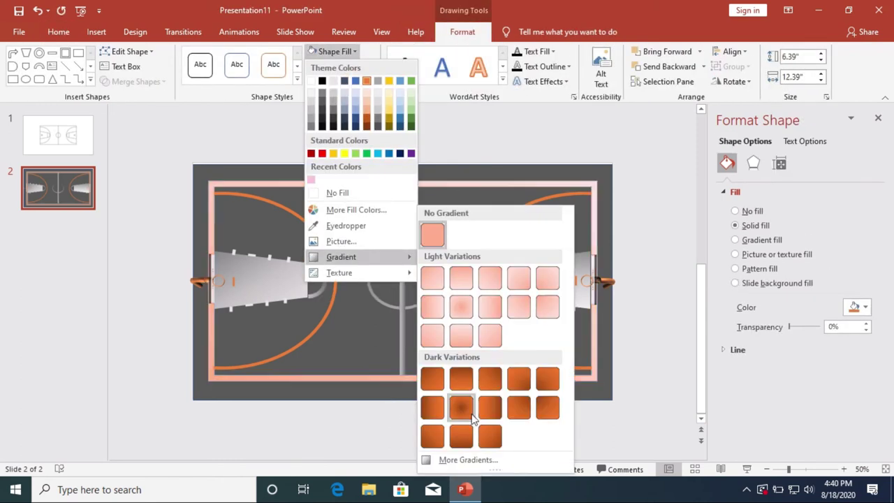
left_click(434, 378)
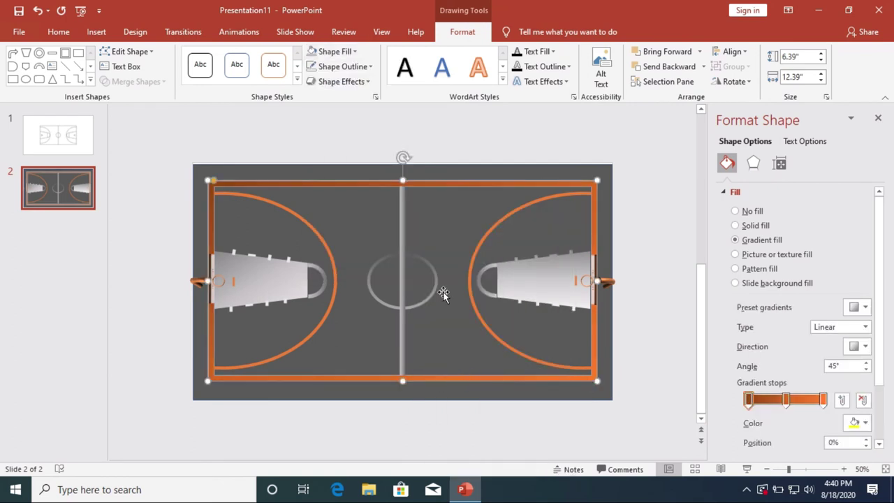
key("ctrl+z")
Return to the court slide and check the half-court line's fill, leaving it silver
left_click(77, 137)
left_click(87, 203)
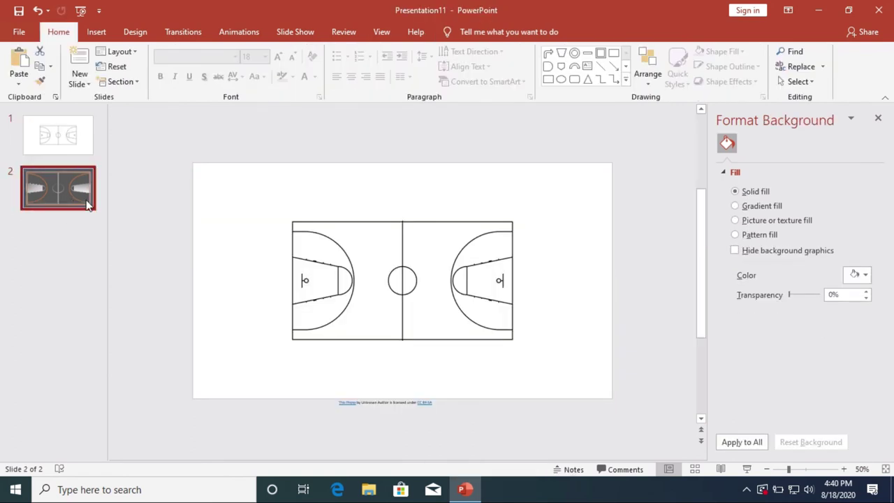
left_click(417, 232)
left_click(402, 233)
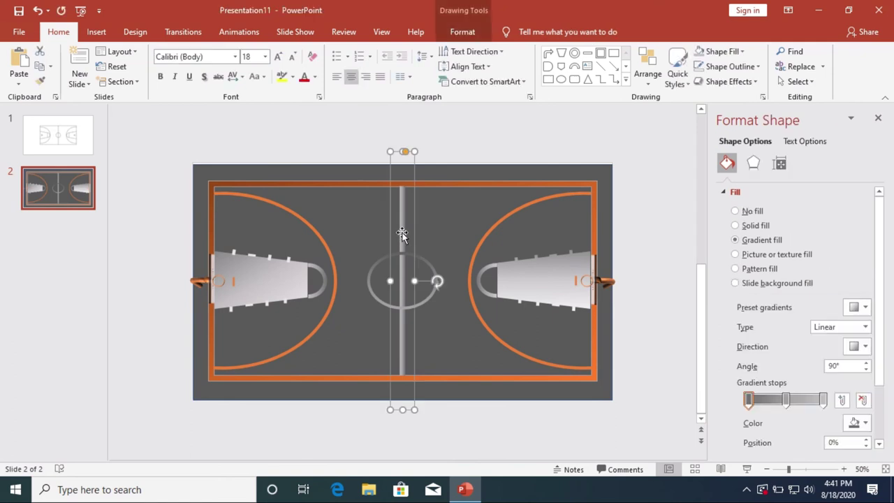
left_click(462, 32)
left_click(334, 51)
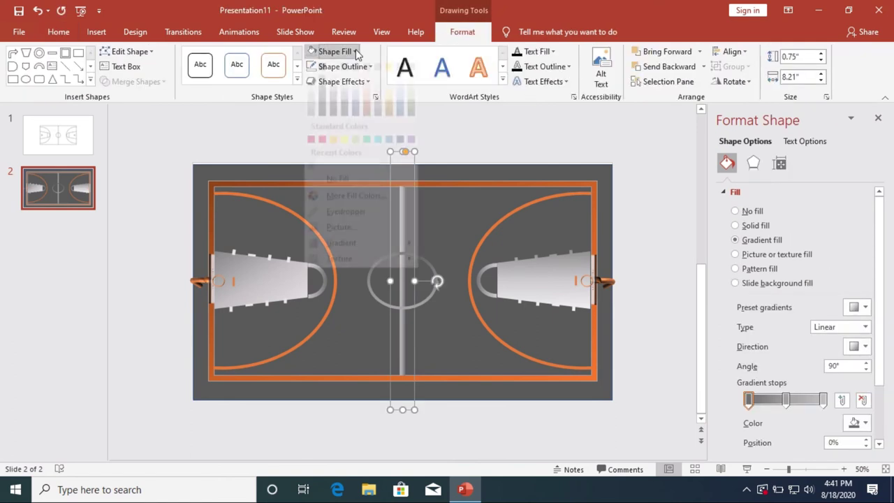
left_click(557, 147)
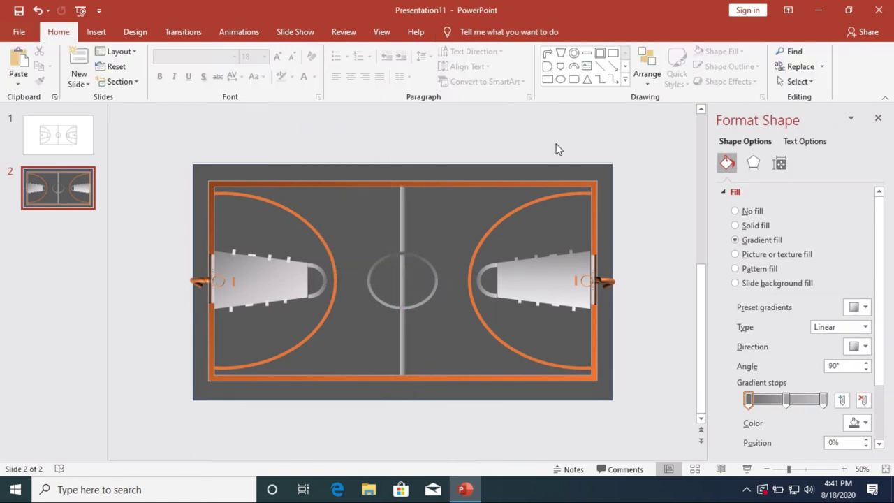
Remove the outline from the court boundary rectangle
left_click(581, 168)
left_click(463, 31)
left_click(342, 66)
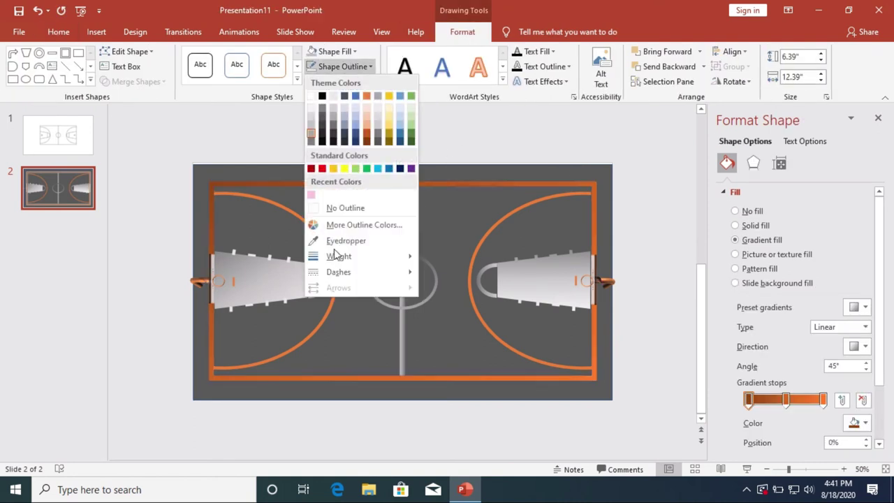
left_click(346, 208)
left_click(532, 133)
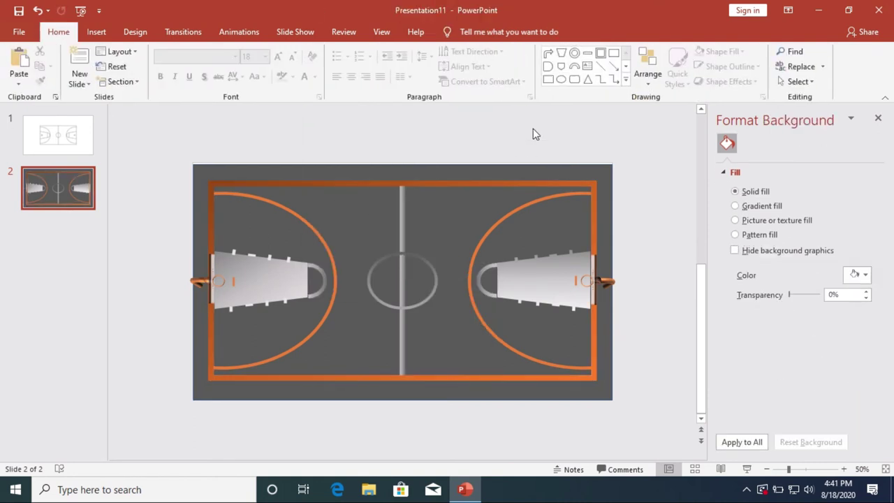
scroll(164, 261, "up", 2)
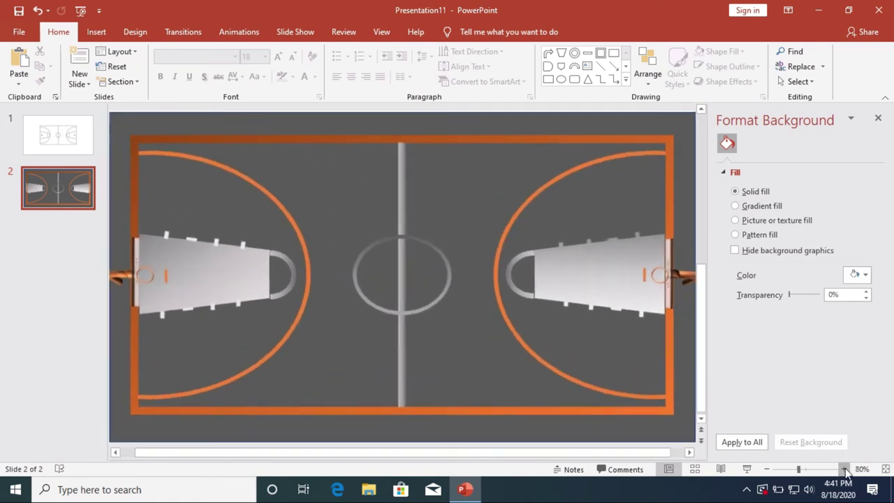
scroll(154, 264, "up", 1)
scroll(150, 265, "up", 1)
left_click(149, 265)
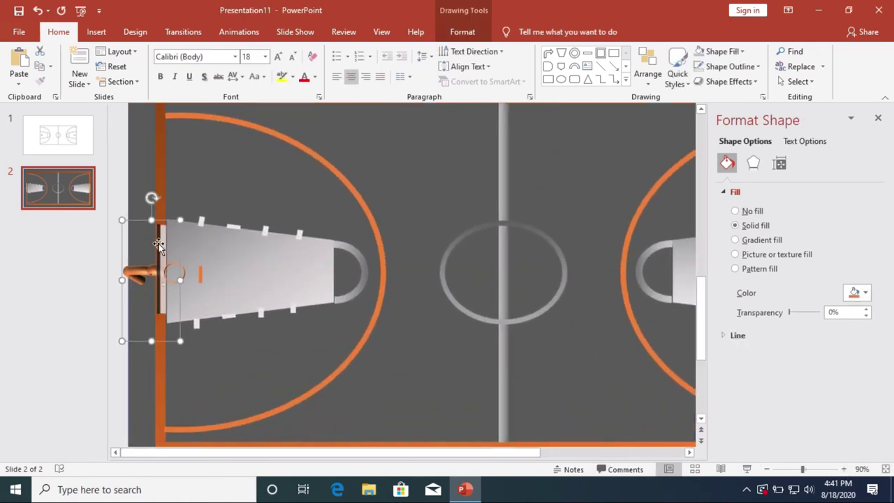
left_click(175, 272)
left_click(37, 11)
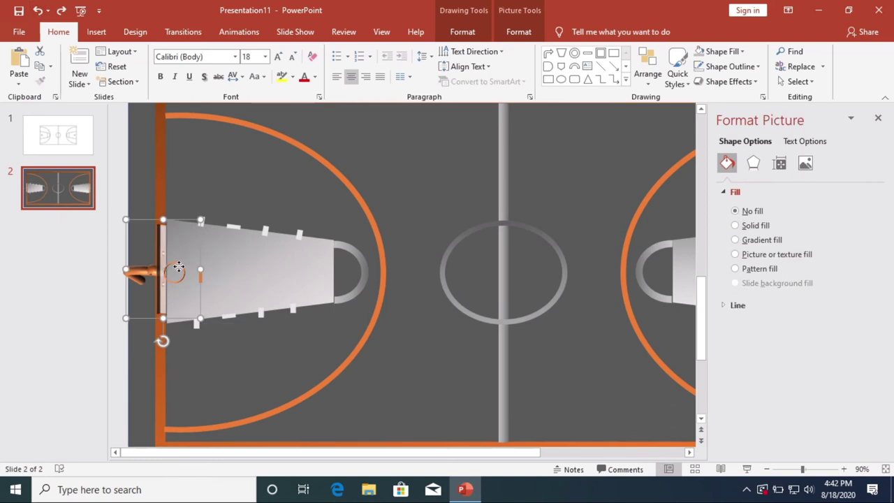
left_click(175, 265)
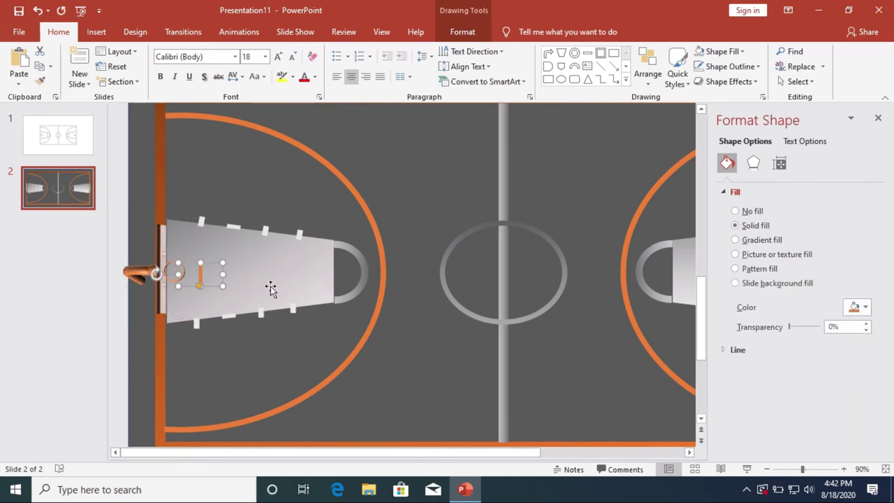
key("Escape")
left_click_drag(802, 469, 787, 468)
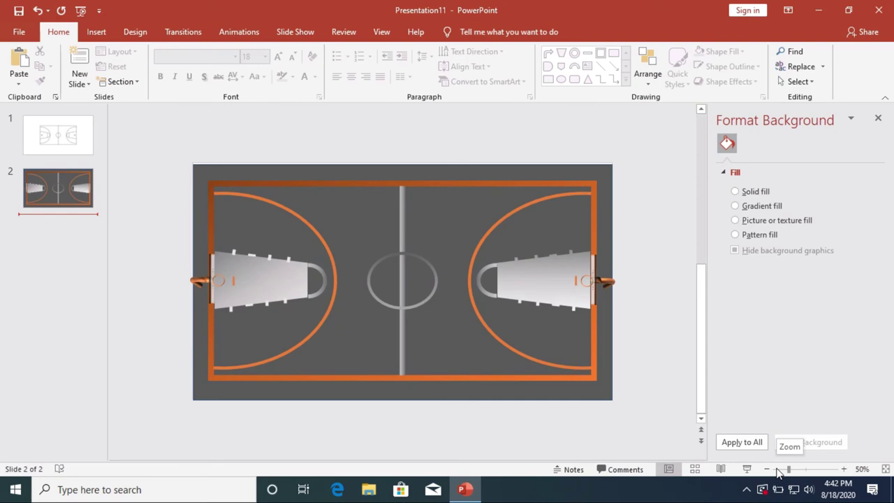
left_click(745, 469)
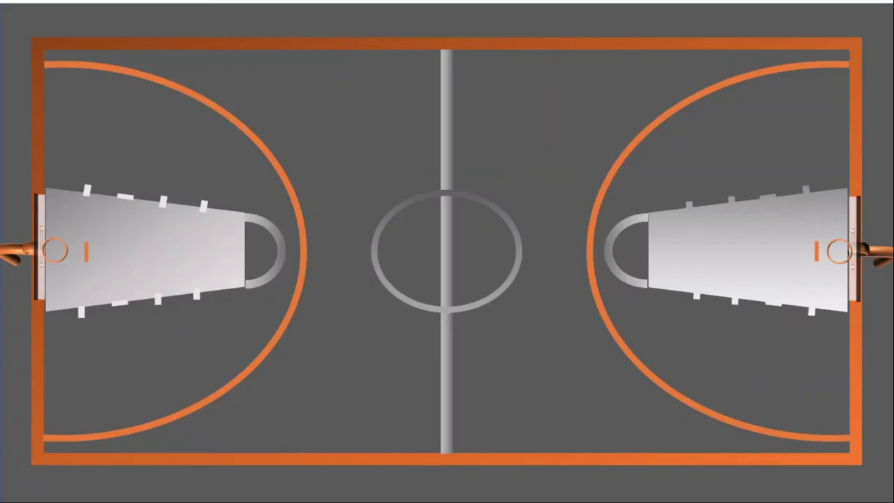
key("Escape")
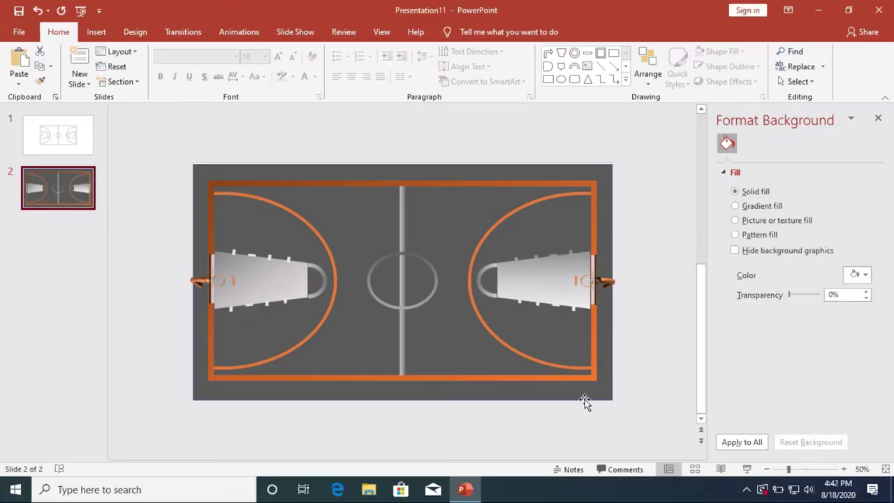
right_click(584, 400)
left_click(735, 268)
left_click(857, 338)
left_click(735, 239)
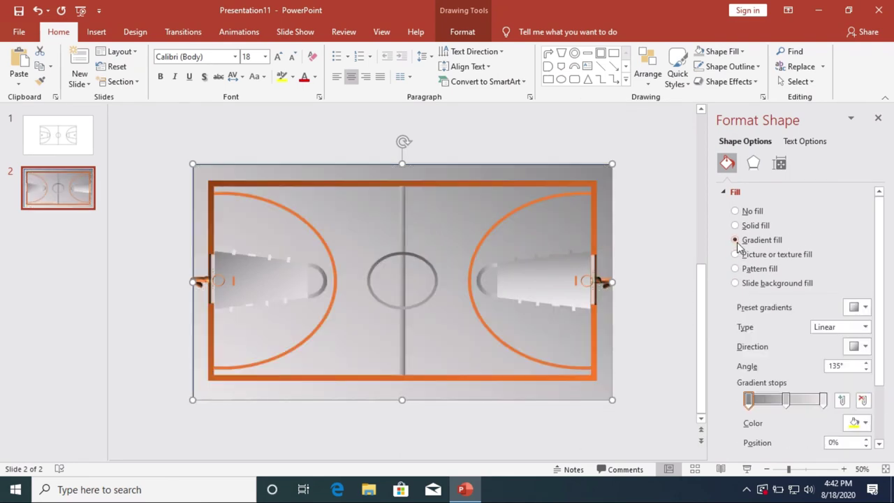
left_click(864, 422)
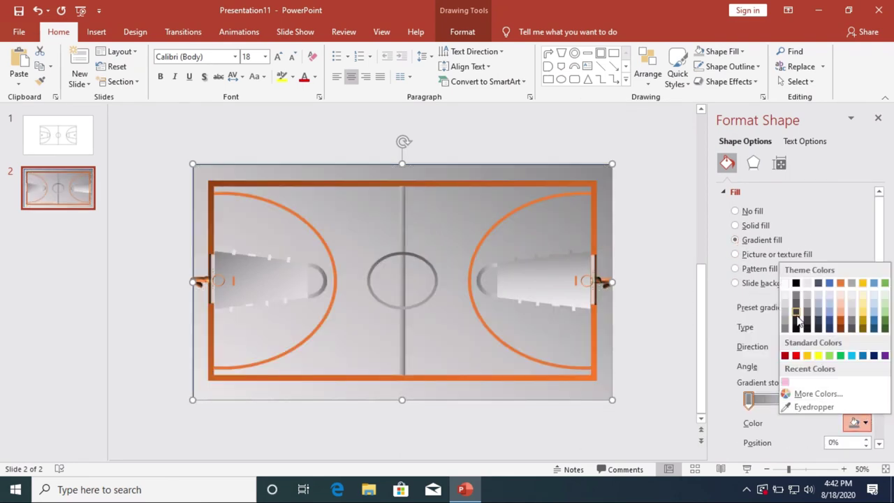
left_click(866, 322)
left_click_drag(786, 401, 758, 402)
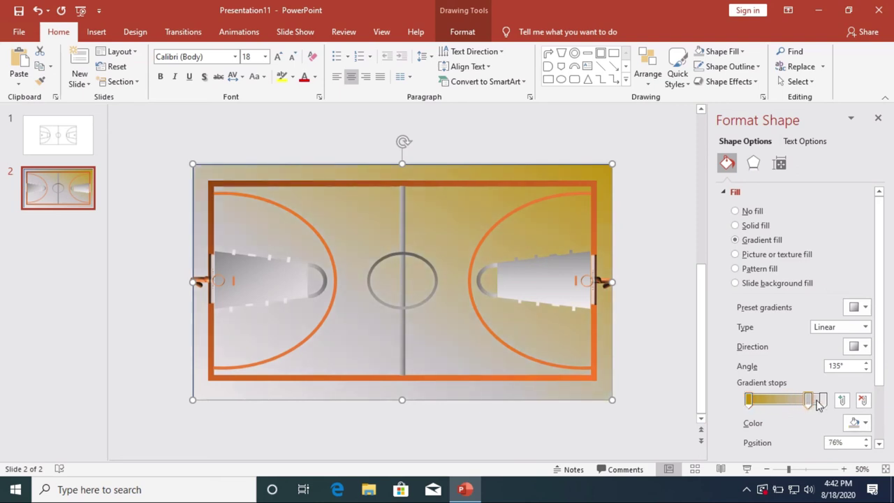
left_click(38, 10)
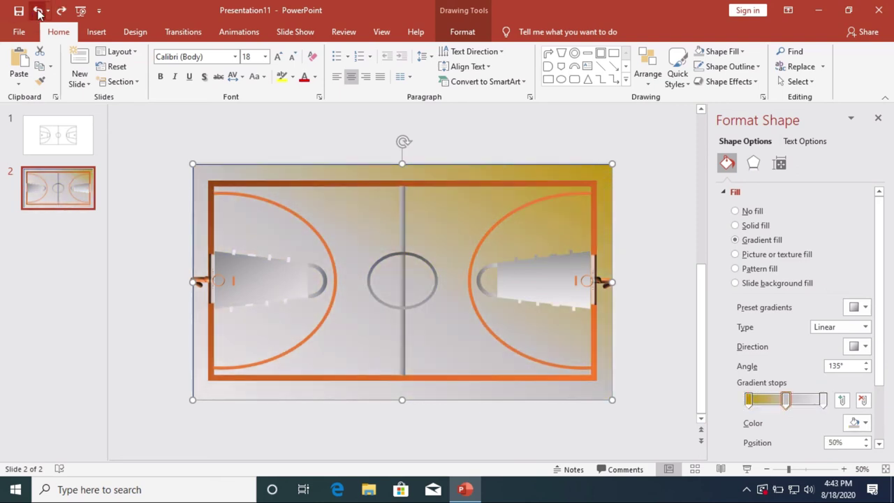
left_click(38, 10)
left_click(38, 11)
left_click(61, 10)
left_click(865, 327)
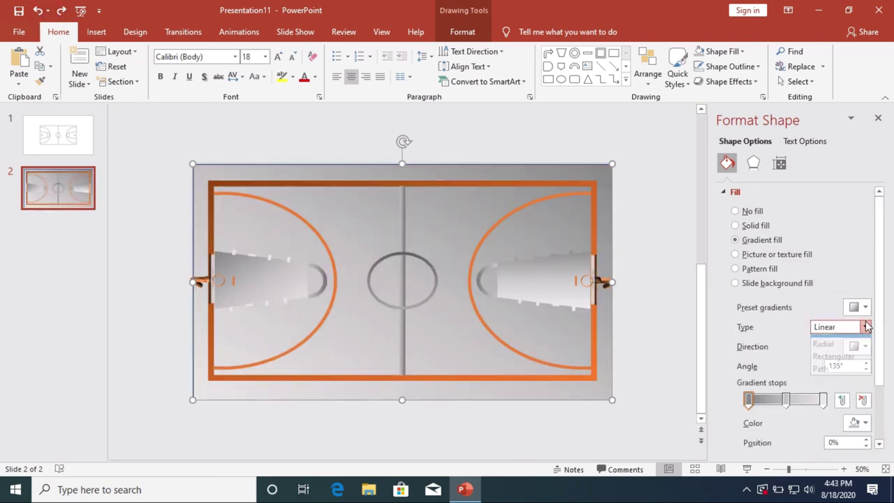
left_click(824, 352)
left_click(864, 327)
left_click(820, 378)
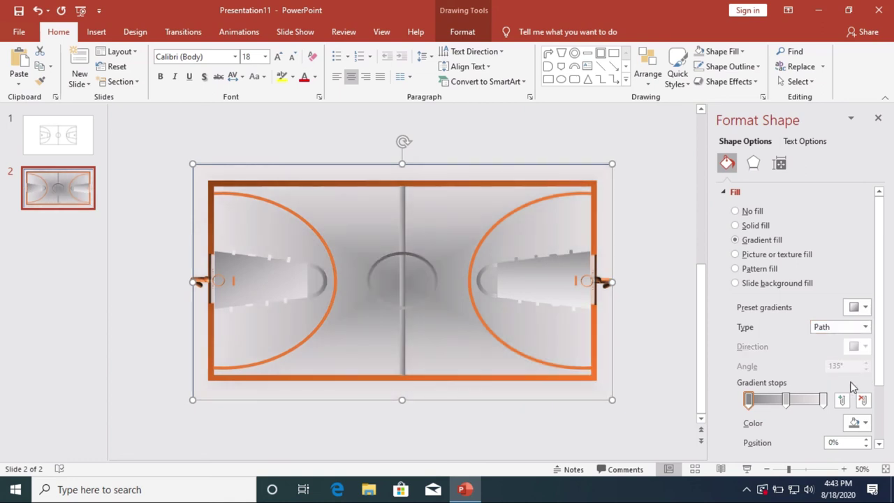
left_click(865, 327)
left_click(824, 365)
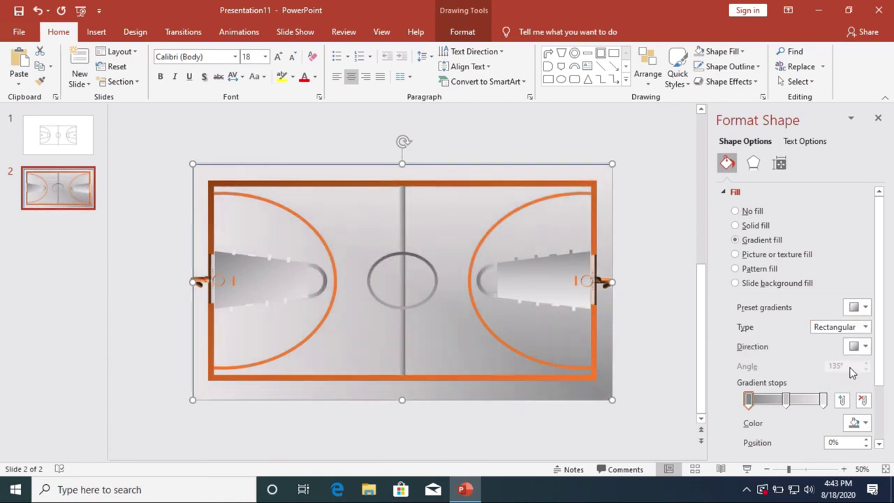
left_click(864, 326)
left_click(821, 339)
left_click_drag(748, 400, 837, 411)
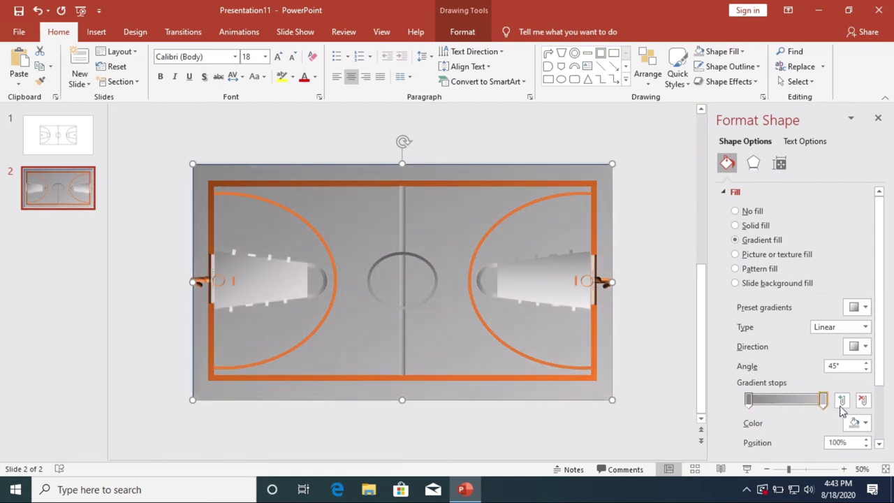
scroll(842, 410, "down", 2)
mouse_move(796, 397)
left_mouse_down()
mouse_move(841, 405)
mouse_move(774, 405)
left_mouse_up()
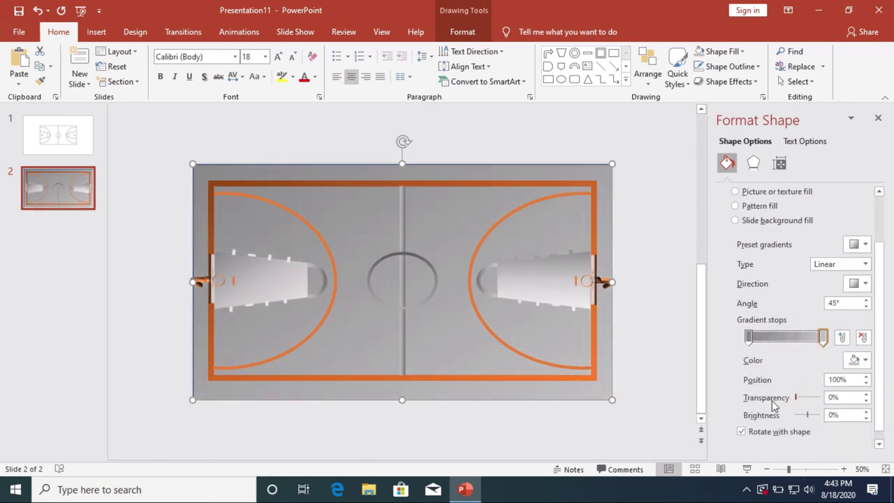
left_click(38, 11)
left_click(38, 11)
left_click(37, 12)
left_click(38, 11)
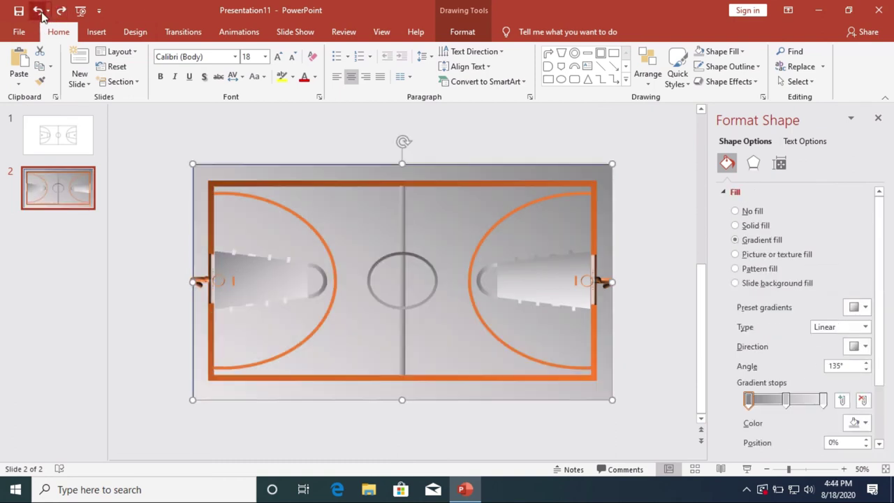
left_click(38, 11)
left_click(176, 283)
left_click(391, 391)
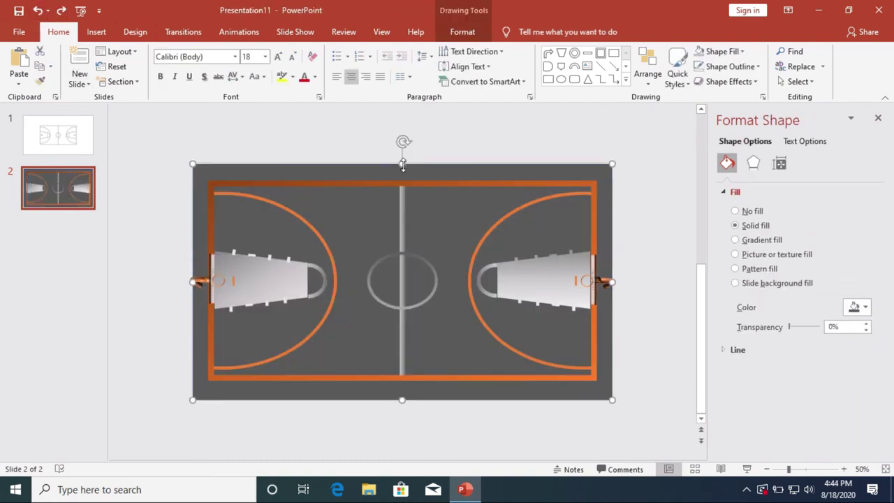
left_click(371, 412)
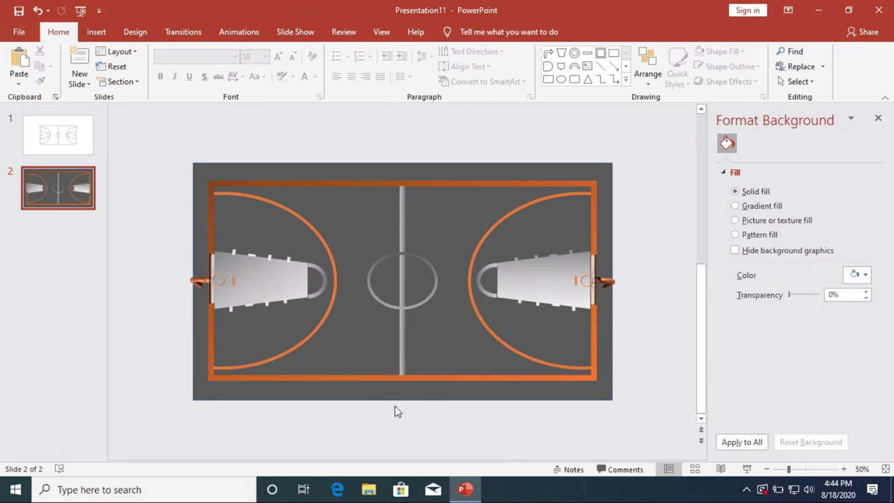
Insert the basketball from the stock 3D models found by searching 'ball'
left_click(844, 471)
left_click(843, 471)
left_click(97, 31)
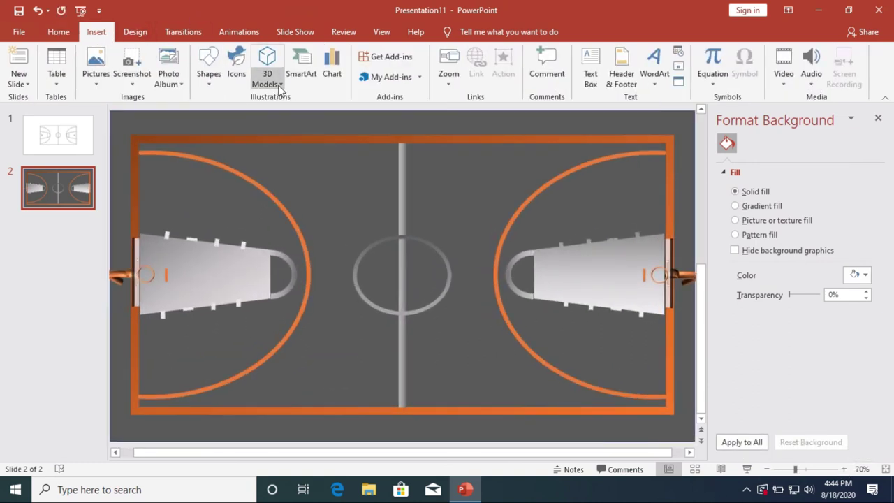
left_click(273, 82)
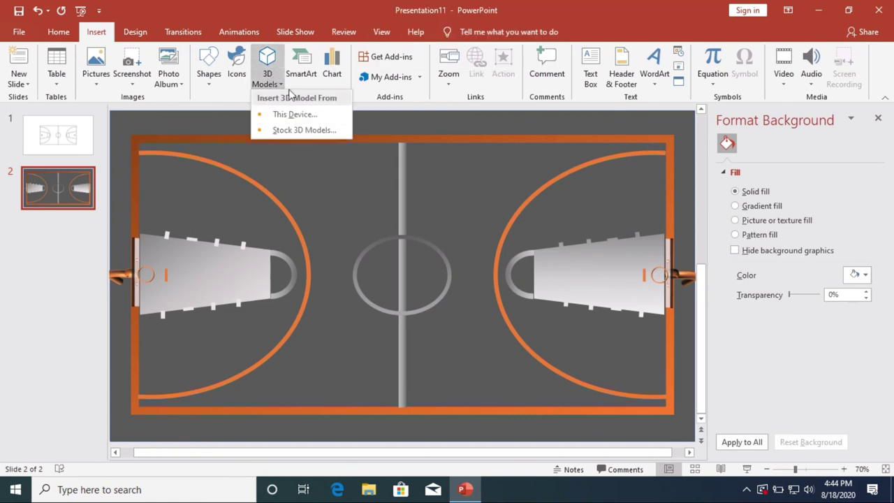
left_click(293, 128)
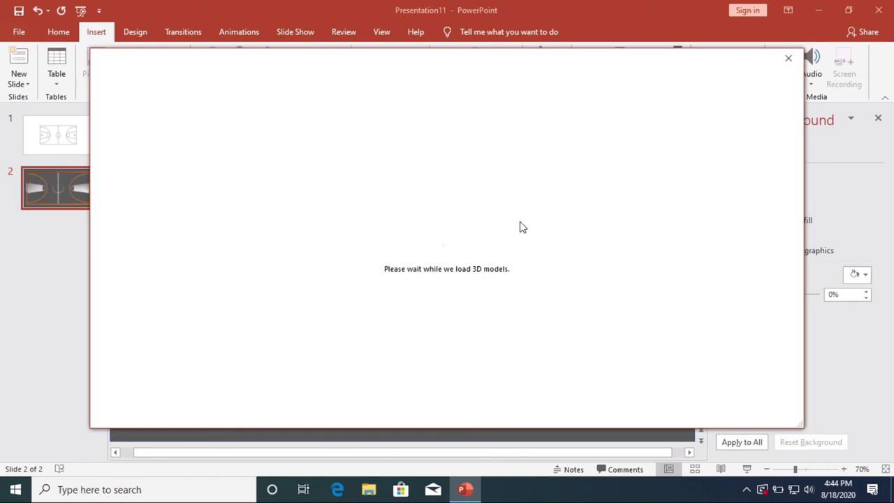
type("vball")
key("Return")
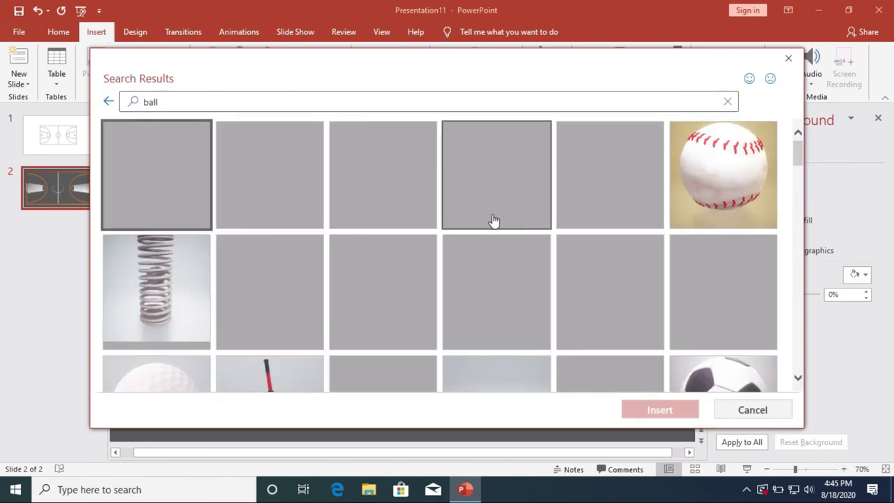
scroll(465, 223, "down", 10)
scroll(465, 223, "down", 5)
double_click(764, 285)
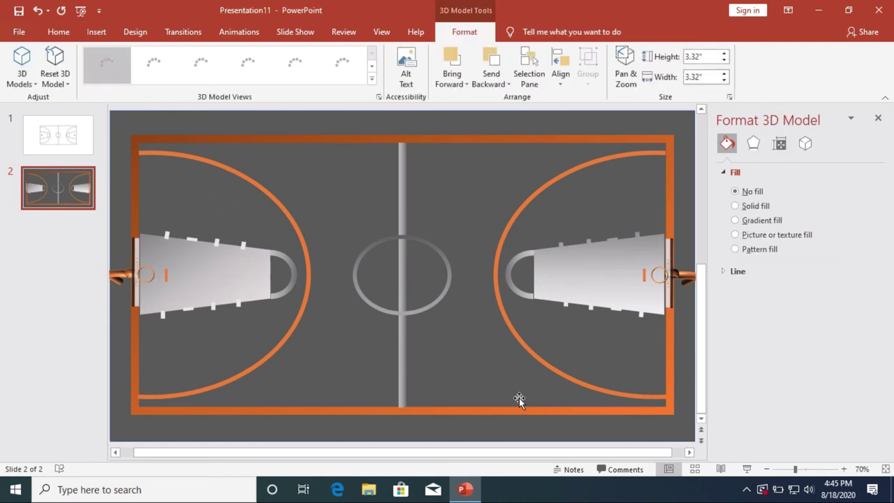
Shrink the 3D basketball to 0.39 by 0.39 inches and check it inside the centre circle
mouse_move(328, 202)
left_mouse_down()
mouse_move(440, 315)
mouse_move(391, 252)
mouse_move(374, 265)
left_mouse_up()
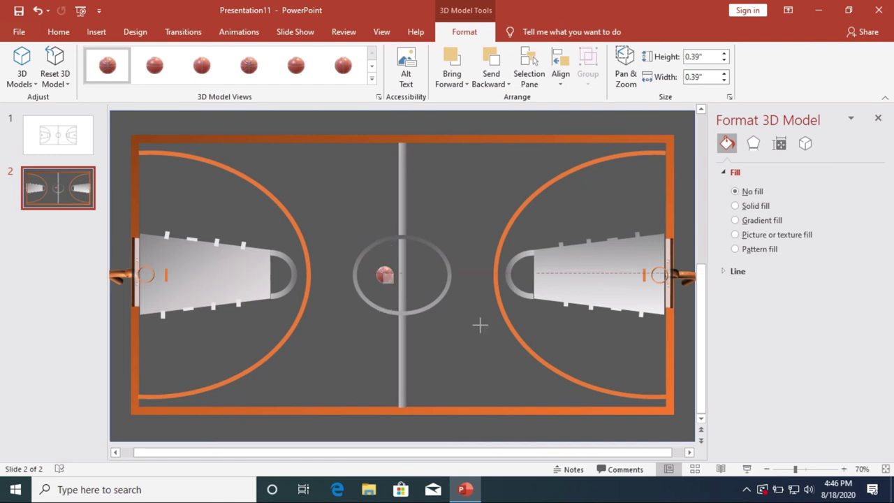
left_click(522, 357)
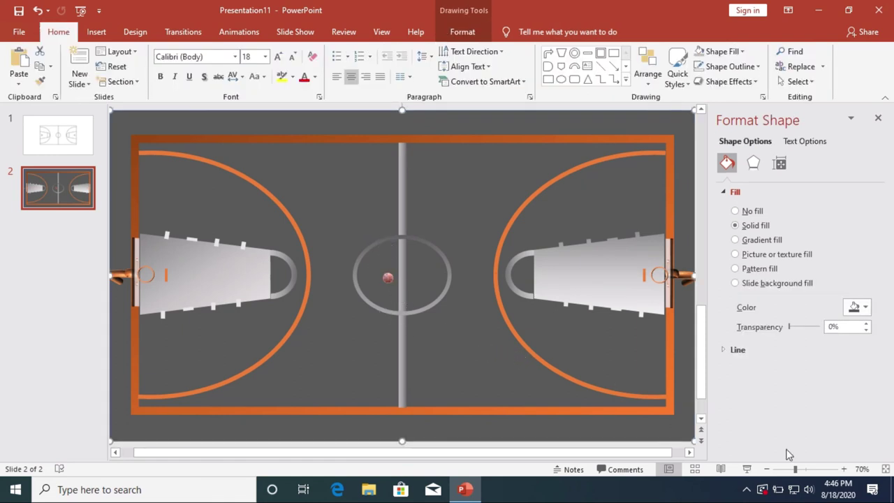
left_click(843, 469)
left_click(843, 468)
left_click(843, 468)
left_click(843, 468)
left_click(843, 469)
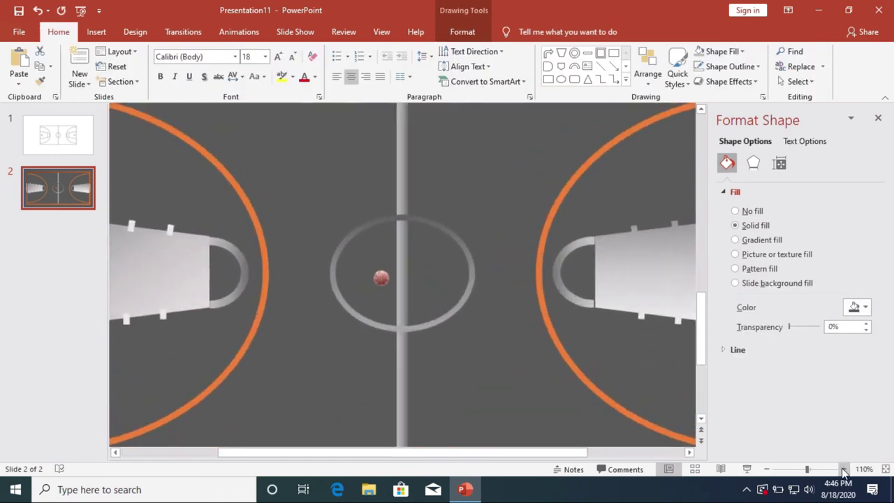
left_click(377, 279)
left_click(375, 314)
left_click(766, 469)
left_click(766, 469)
left_click(766, 468)
left_click(766, 468)
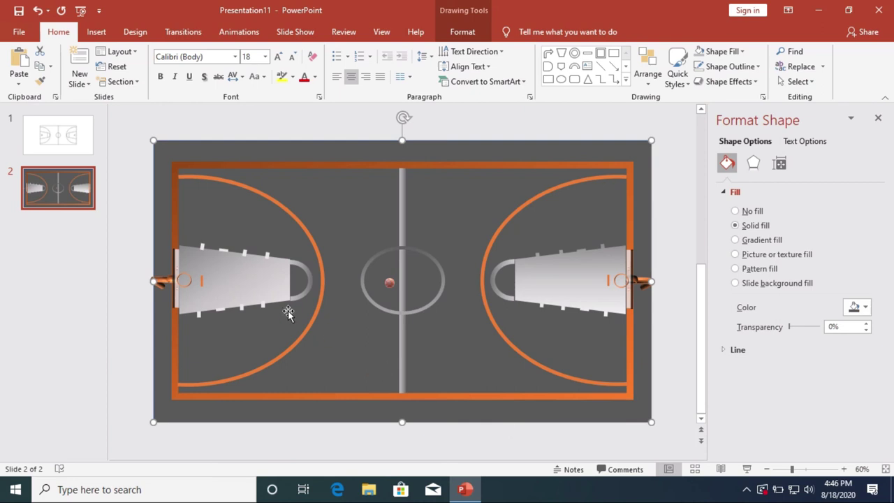
left_click(200, 281)
Align the left backboard, nudge it right into place, and start the full-screen slide show
left_click(522, 412)
left_click(65, 397)
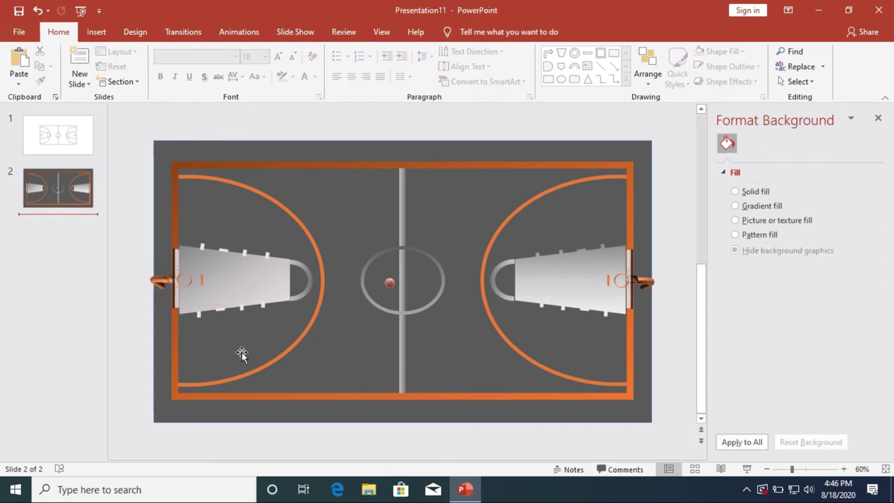
left_click(201, 280)
left_click(95, 381)
left_click(201, 280)
left_click(462, 31)
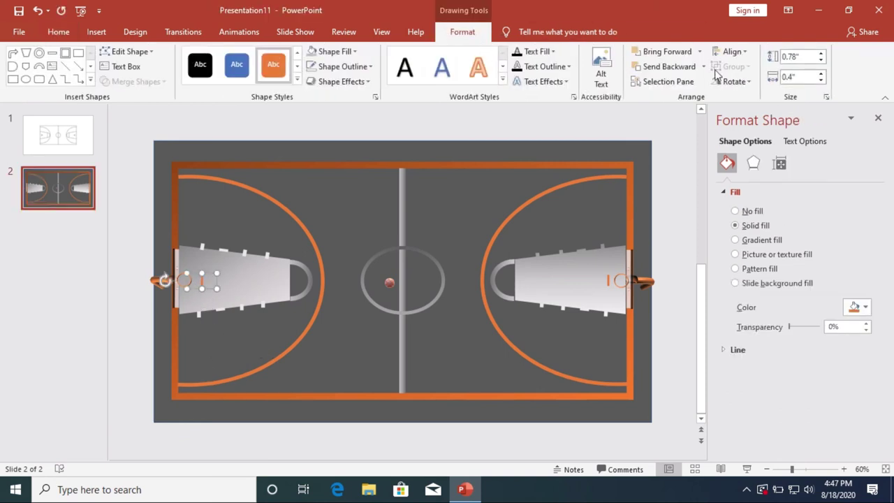
left_click(731, 51)
left_click(745, 122)
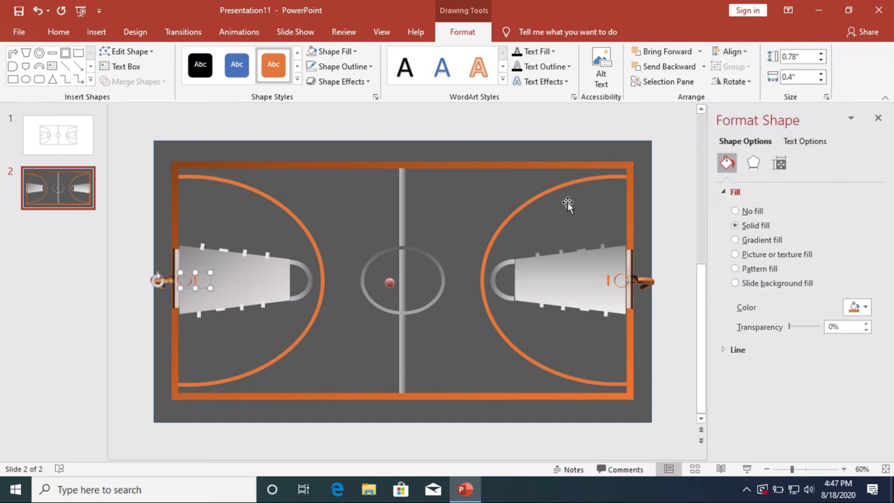
key("Right")
key("Right")
key("Right")
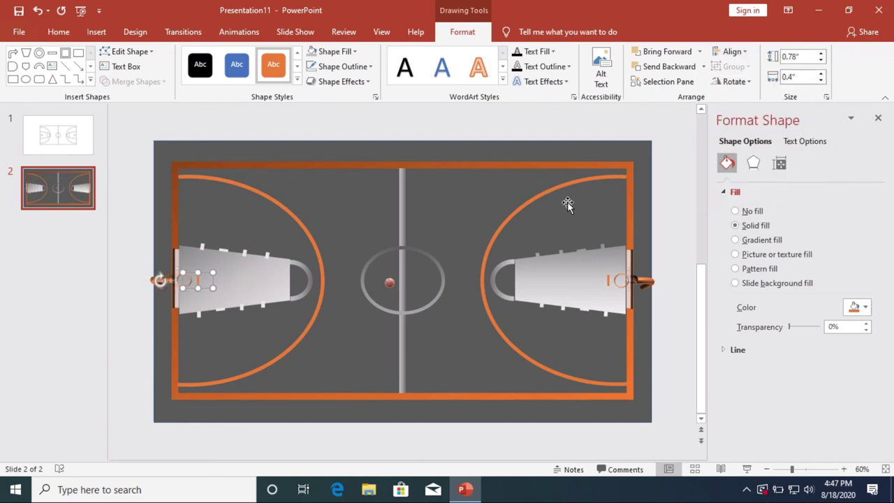
key("Escape")
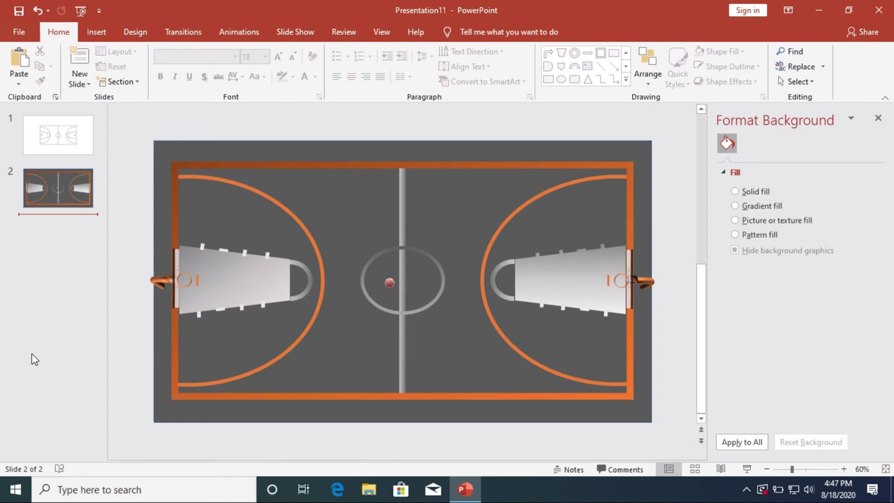
left_click(746, 468)
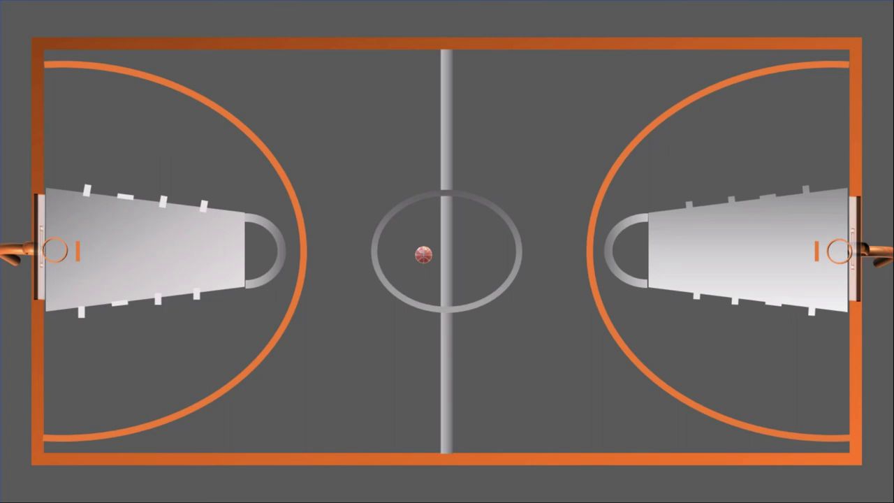
Leave the court slide's full-screen show and return to editing
key("Escape")
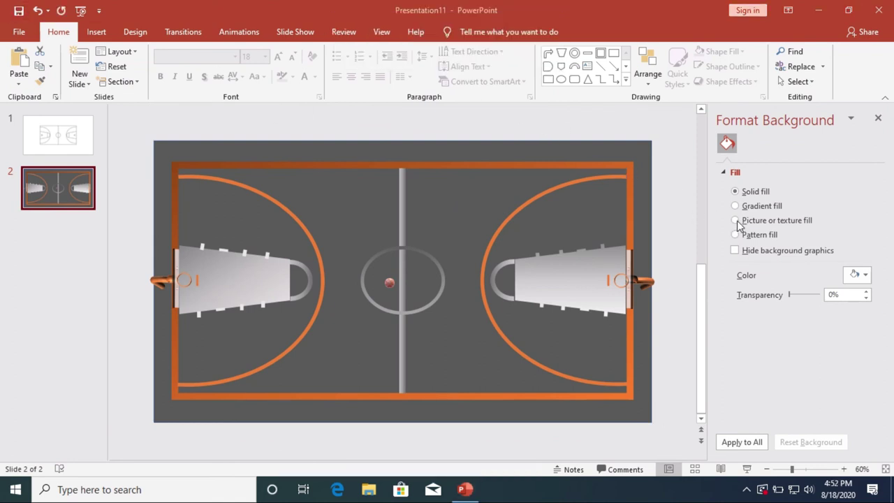
Give the court's background shape a picture or texture fill at 0% transparency
left_click(648, 193)
right_click(648, 178)
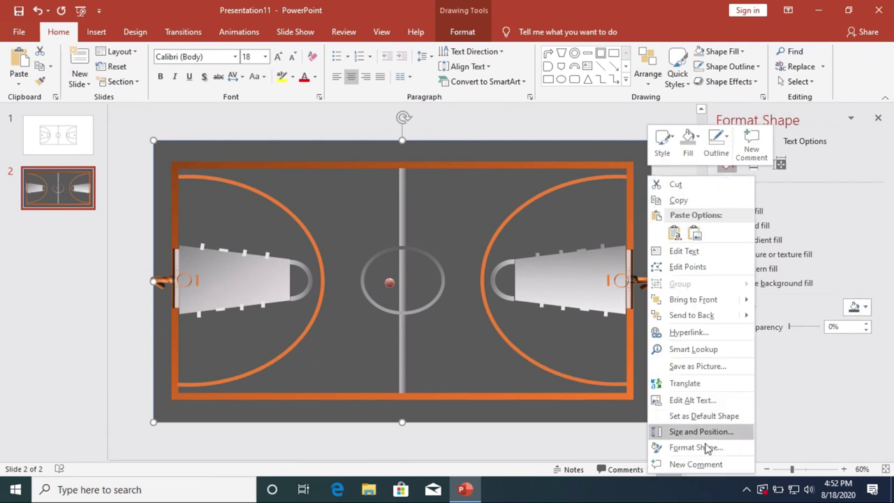
left_click(710, 447)
left_click(734, 254)
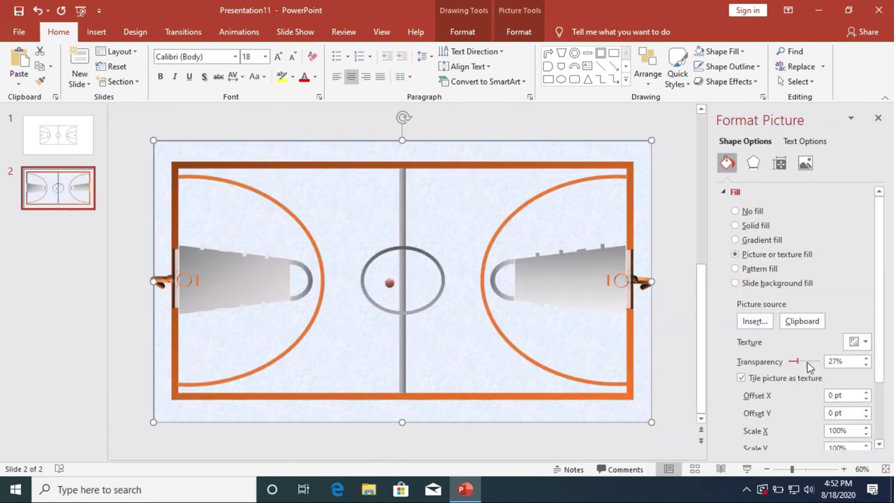
left_click_drag(807, 363, 775, 368)
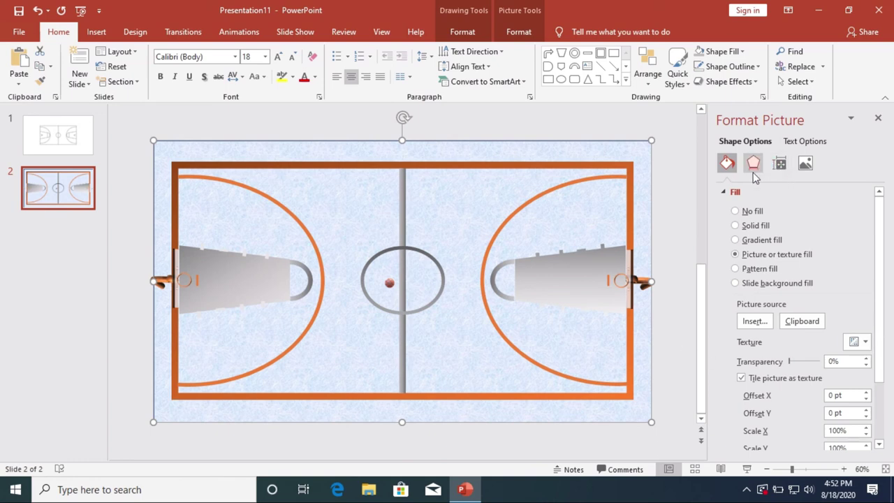
Fill the background with the New York Knicks wood-floor logo from an online search
left_click(754, 321)
left_click(445, 282)
type("New york Knick")
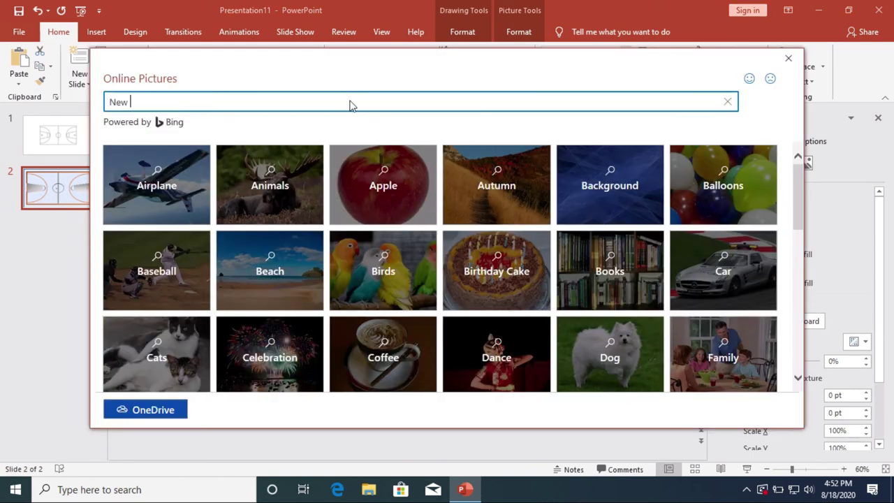
type("s")
key("Return")
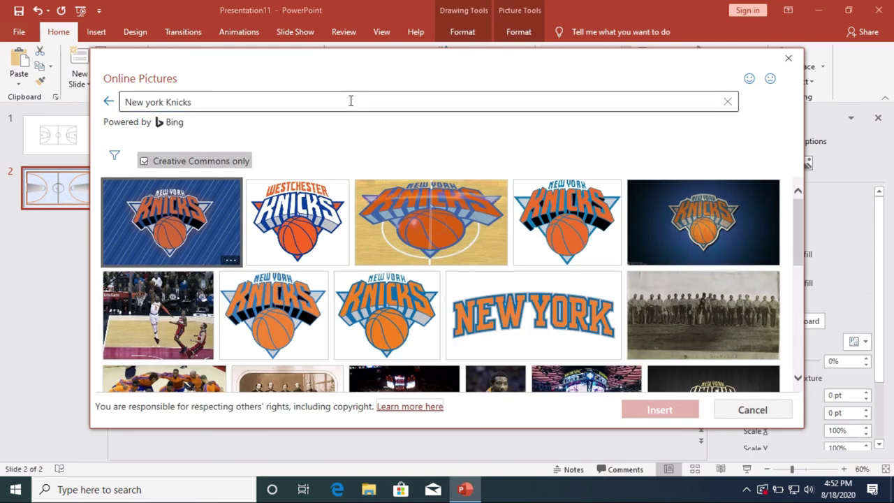
scroll(419, 202, "down", 1)
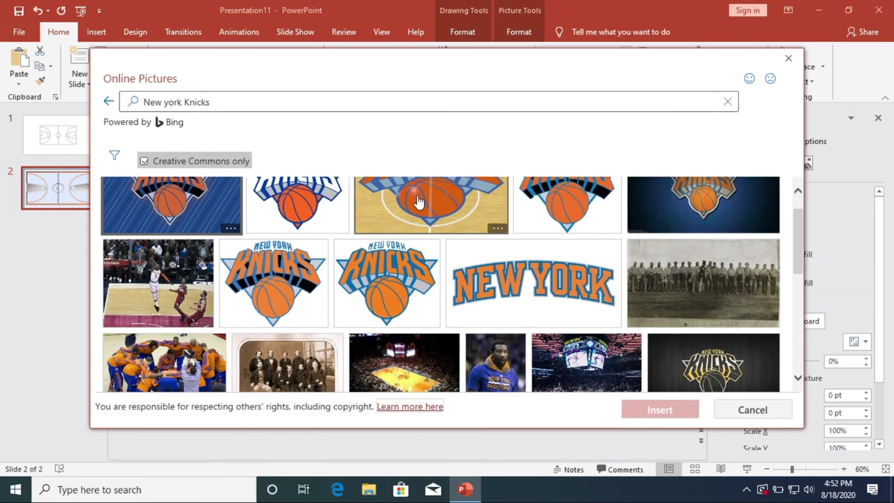
scroll(405, 258, "down", 2)
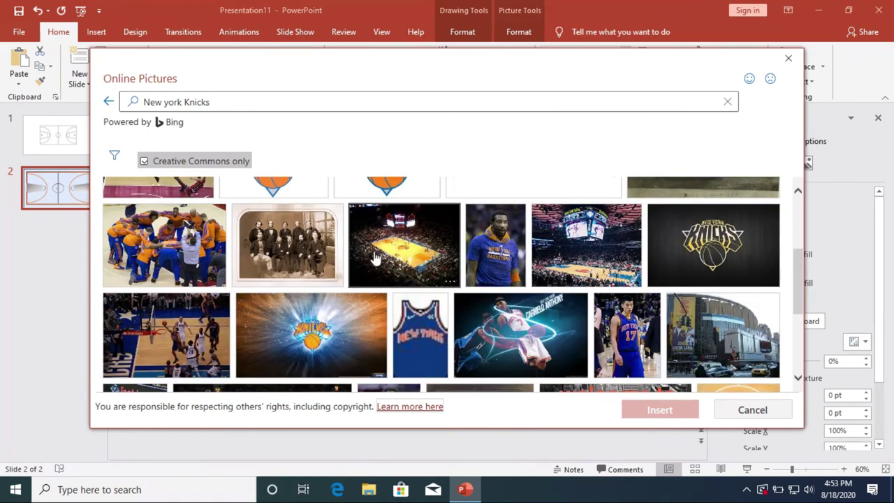
scroll(374, 262, "up", 3)
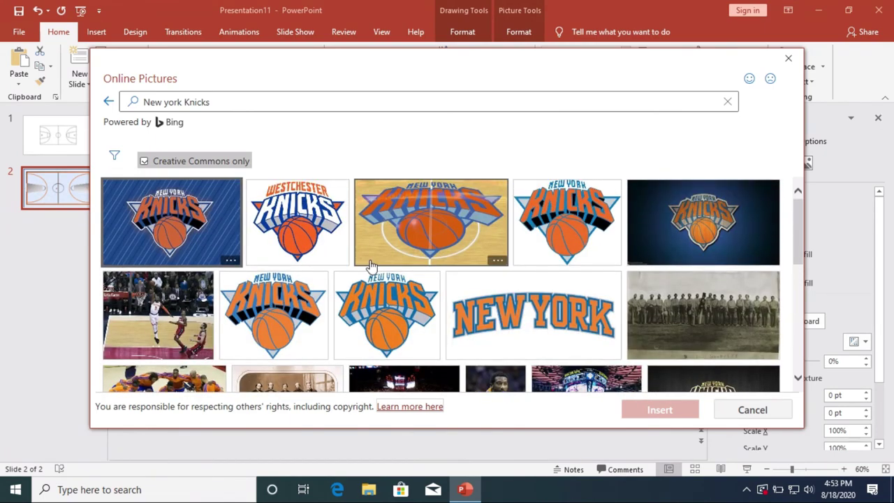
double_click(447, 220)
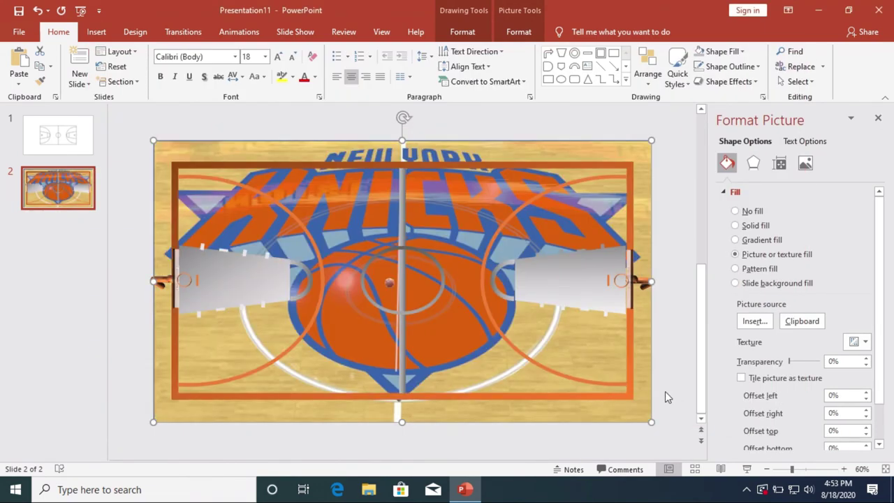
mouse_move(790, 361)
left_mouse_down()
mouse_move(801, 361)
mouse_move(771, 365)
left_mouse_up()
scroll(753, 373, "down", 1)
scroll(759, 364, "up", 1)
Search online pictures for 'knicks', cancel without changes, and preview the slide full screen
left_click(754, 321)
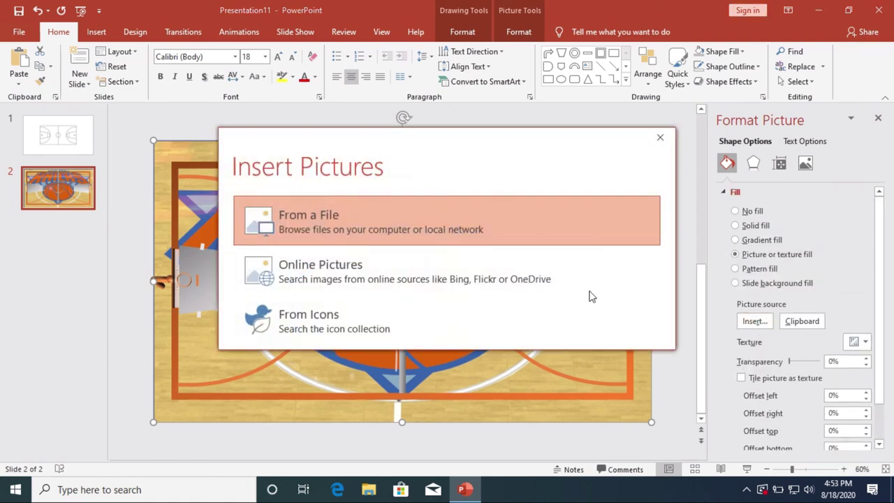
left_click(481, 282)
type("knicks")
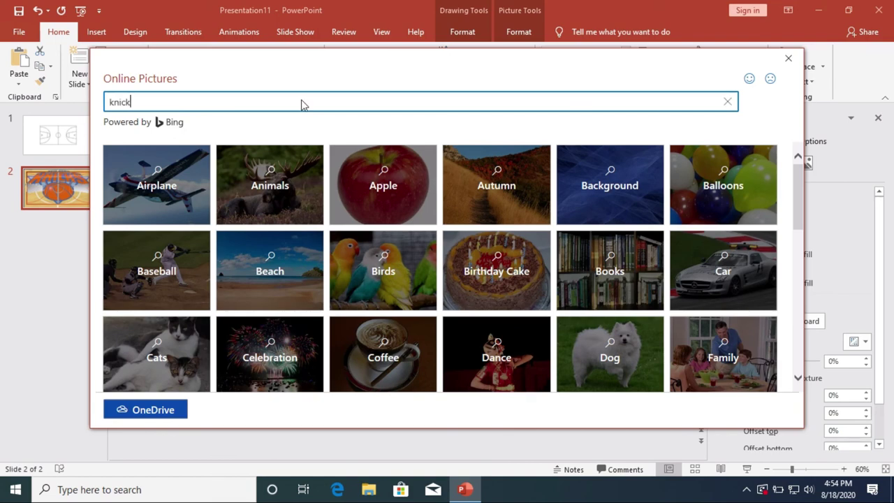
key("Return")
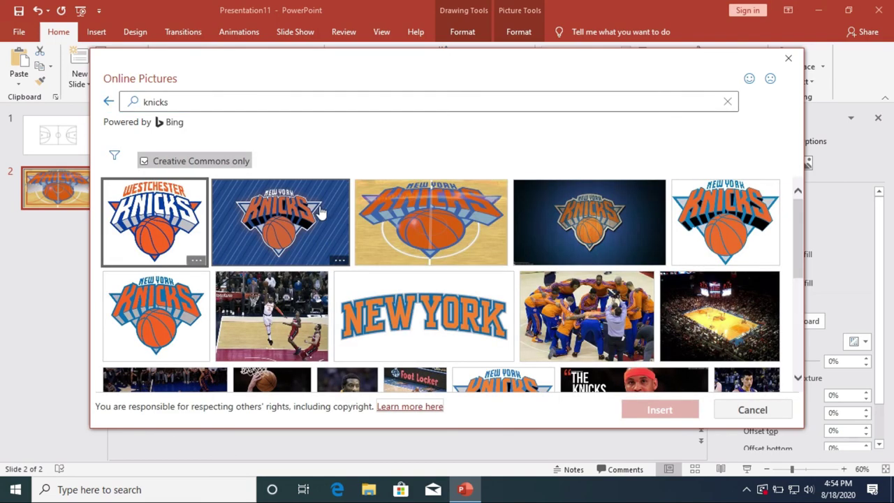
key("Escape")
key("Escape")
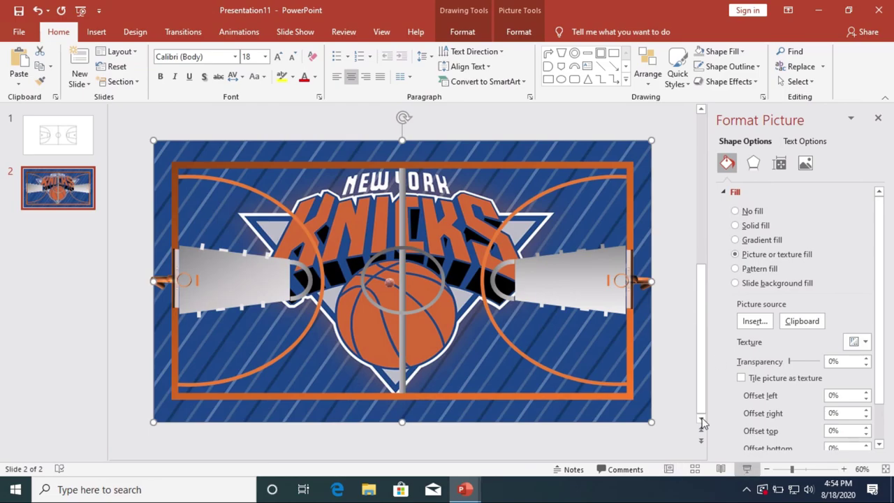
key("shift+F5")
key("Escape")
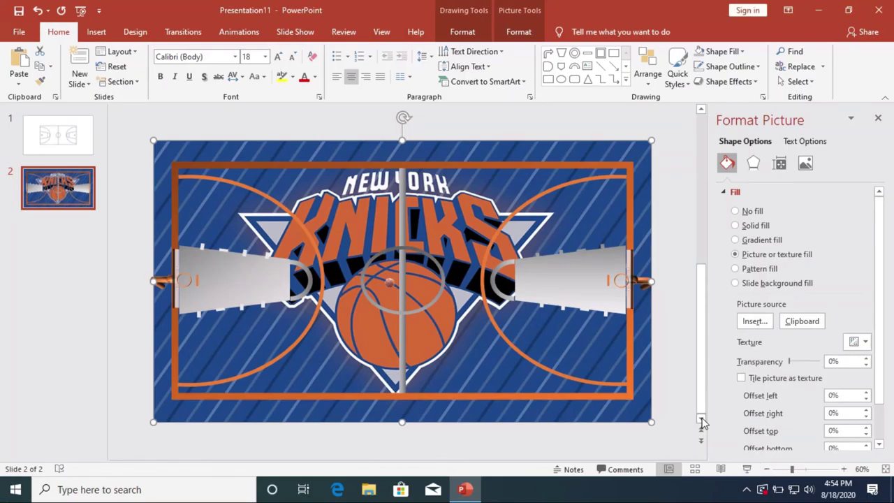
Replace the background fill with the Knicks logo on dark blue wood from a 'knicks' search
left_click(754, 321)
left_click(544, 279)
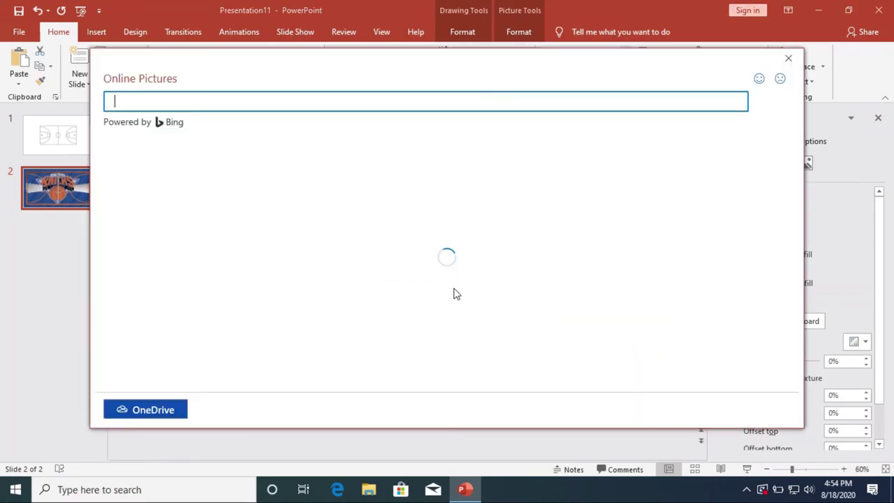
type("knicks")
key("Return")
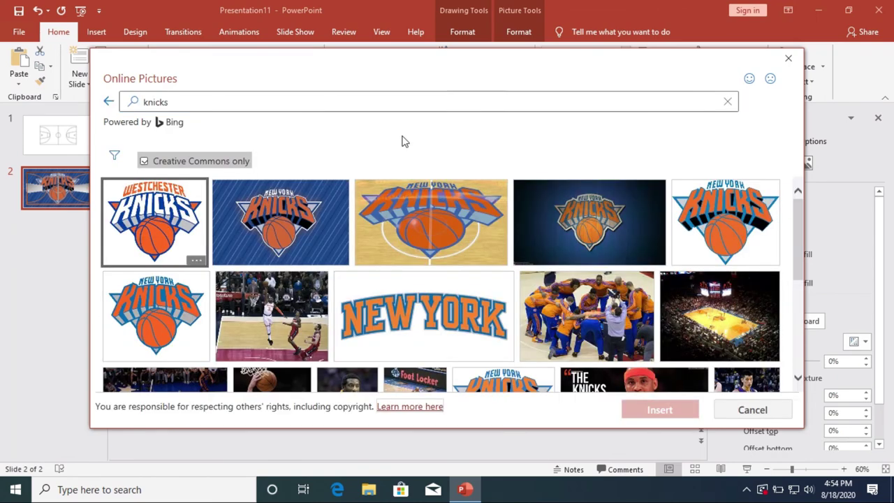
left_click(591, 212)
left_click(666, 412)
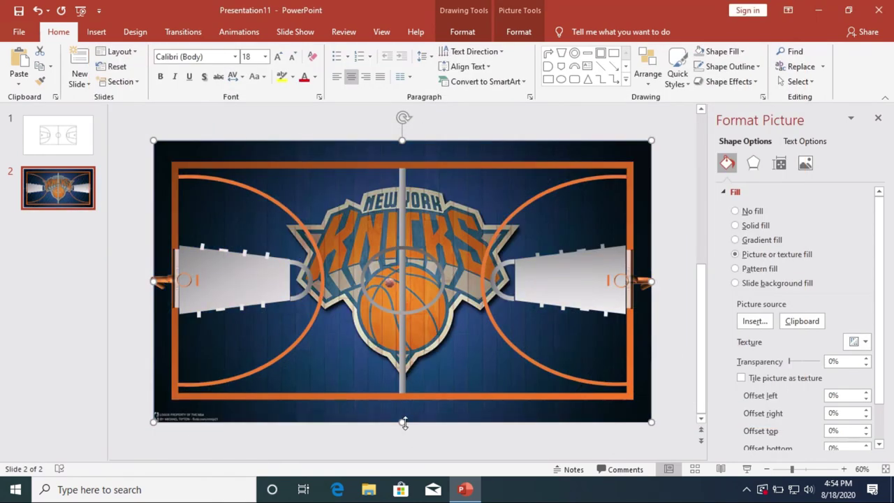
Crop the bottom edge of the background picture and preview the slide full screen
left_click(519, 31)
left_click(794, 67)
left_click_drag(402, 422, 403, 407)
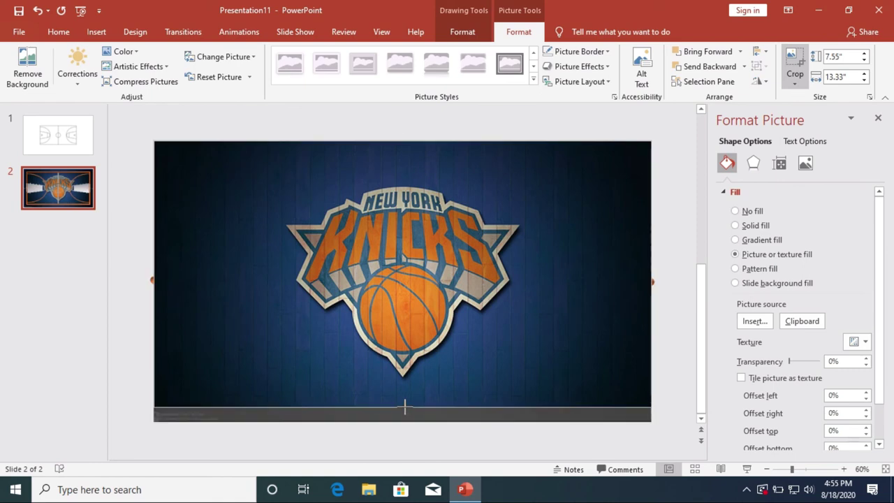
left_click(434, 412)
left_click(403, 414)
left_click(472, 463)
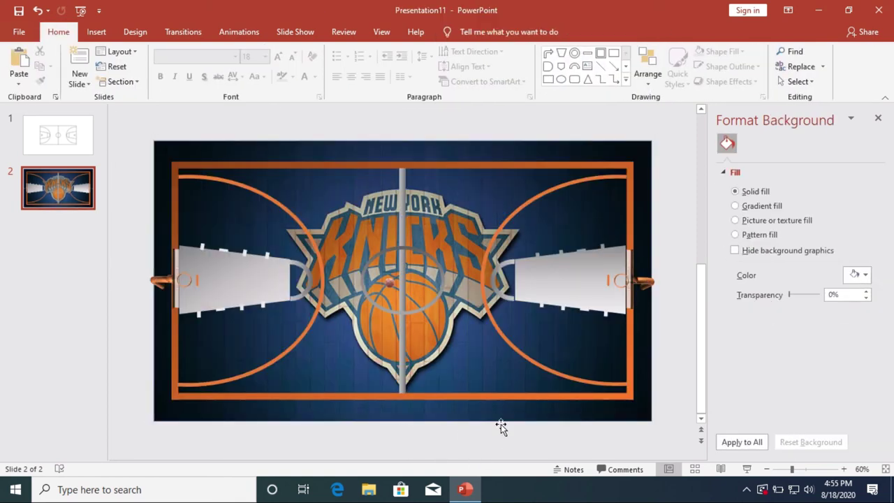
left_click(555, 420)
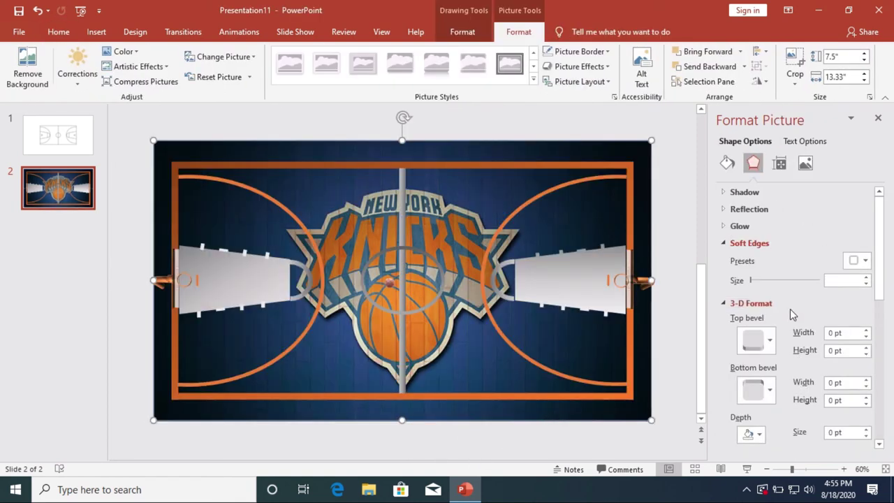
left_click(747, 467)
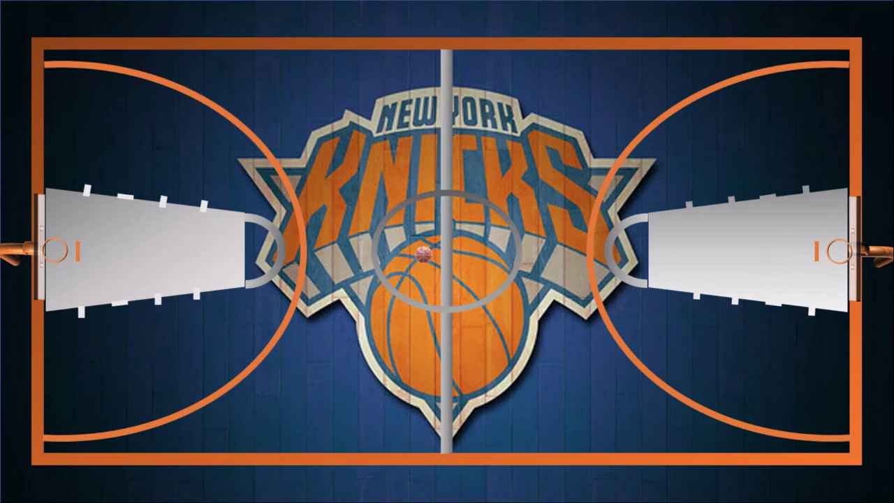
key("Escape")
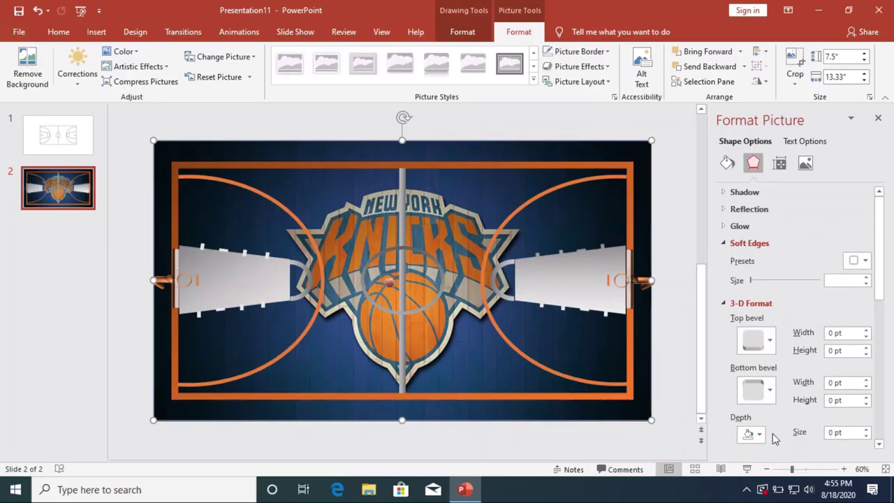
Give the Knicks picture 38 pt soft edges and set its glow to 0 pt
scroll(775, 419, "down", 4)
scroll(781, 380, "up", 4)
scroll(792, 280, "up", 2)
left_click(792, 225)
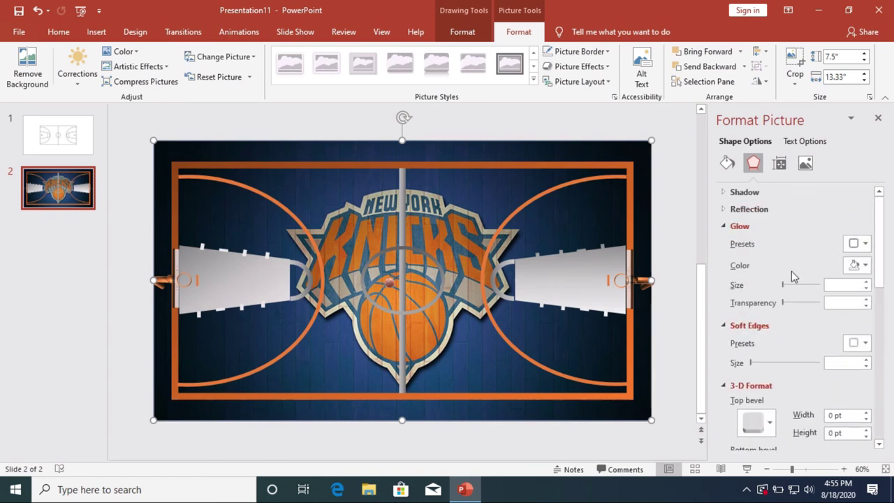
mouse_move(753, 361)
left_mouse_down()
mouse_move(817, 362)
mouse_move(752, 363)
mouse_move(792, 363)
mouse_move(776, 363)
left_mouse_up()
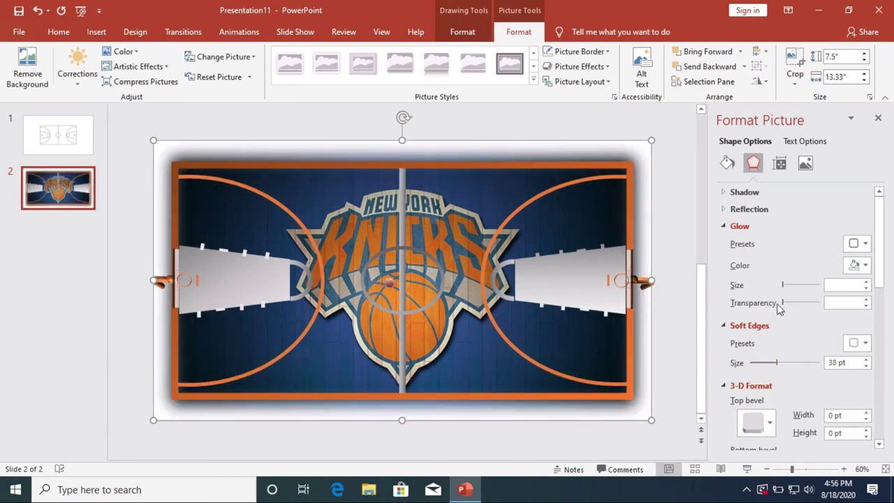
mouse_move(782, 302)
left_mouse_down()
mouse_move(817, 303)
mouse_move(789, 303)
mouse_move(860, 322)
left_mouse_up()
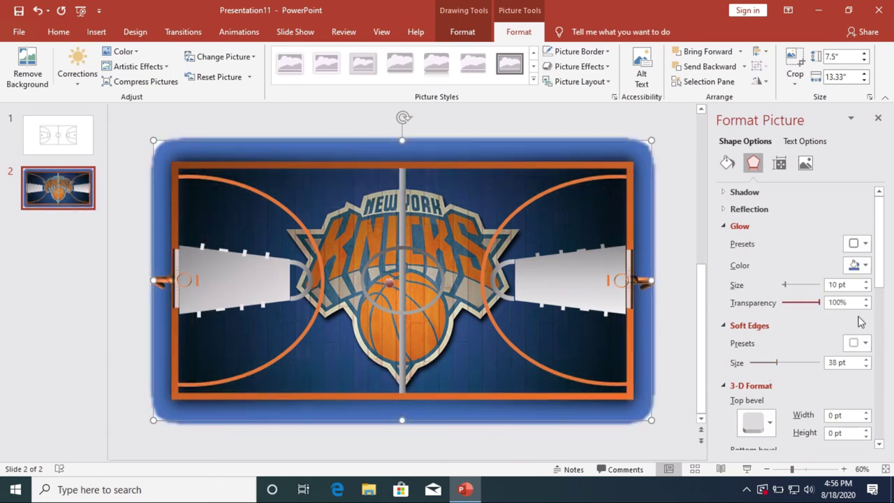
left_click_drag(786, 287, 749, 293)
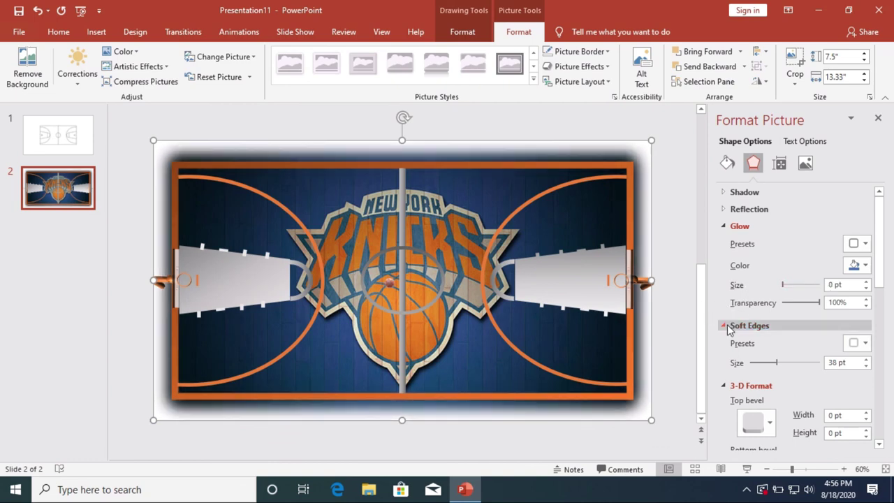
Try a blue glow preset on the picture, then undo it
left_click(865, 244)
left_click(760, 338)
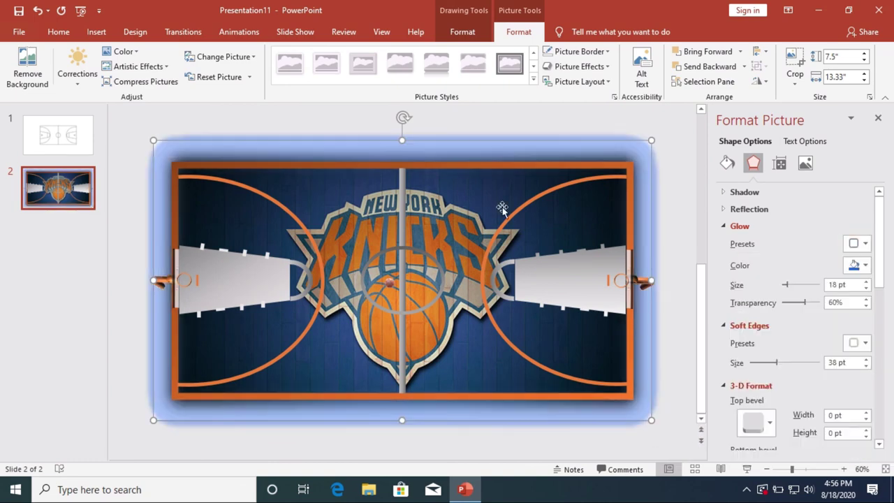
left_click(38, 10)
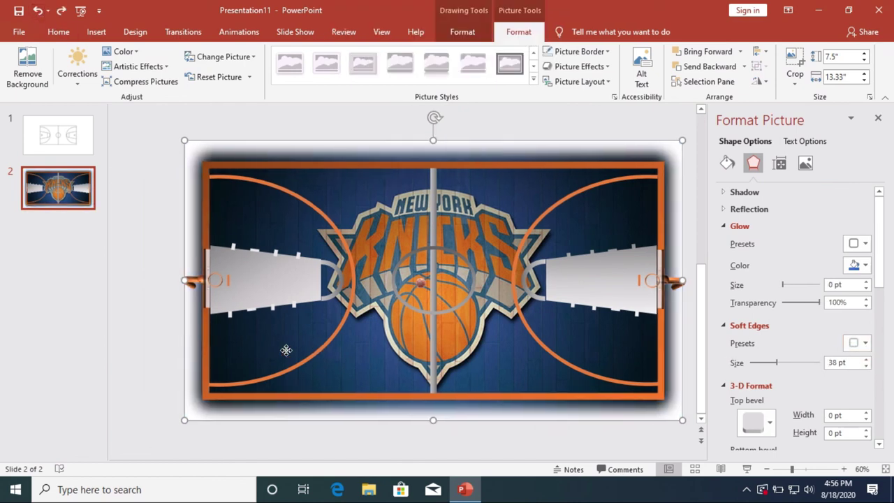
left_click(332, 51)
mouse_move(341, 256)
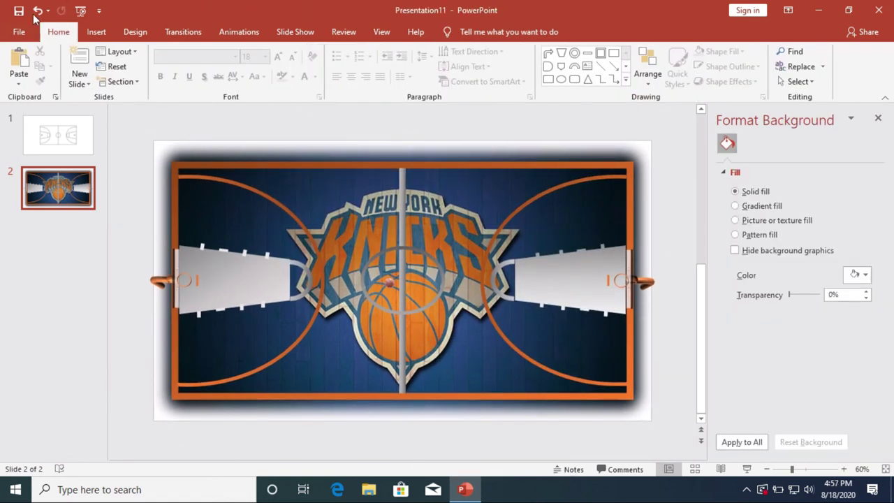
Undo and redo the last two changes, then give the right lane a silver gradient
left_click(36, 11)
left_click(36, 10)
left_click(61, 11)
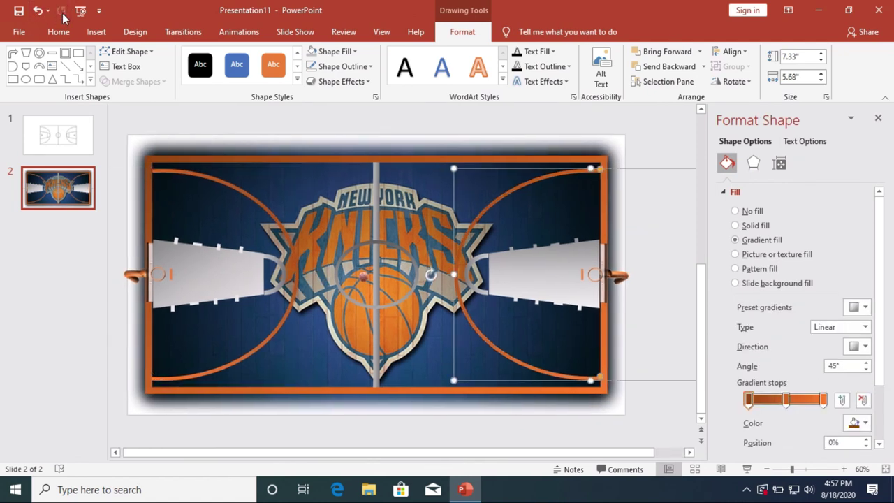
left_click(62, 10)
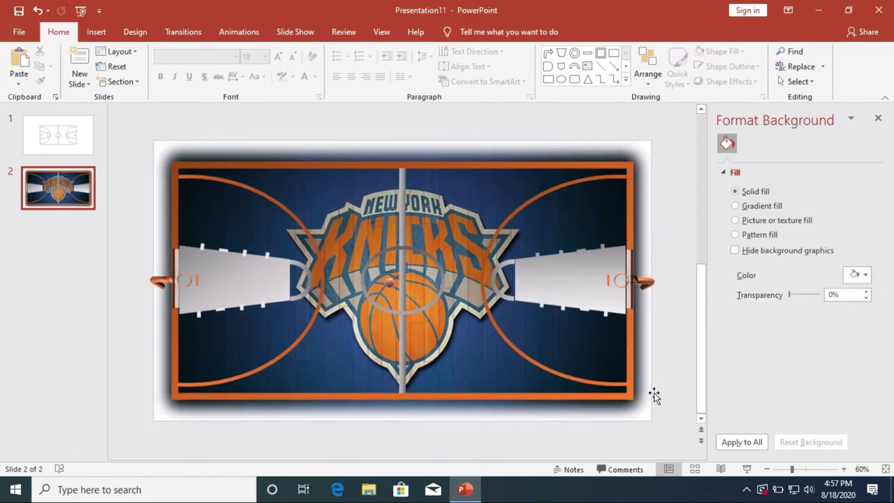
left_click(568, 291)
left_click(462, 32)
left_click(334, 51)
mouse_move(344, 259)
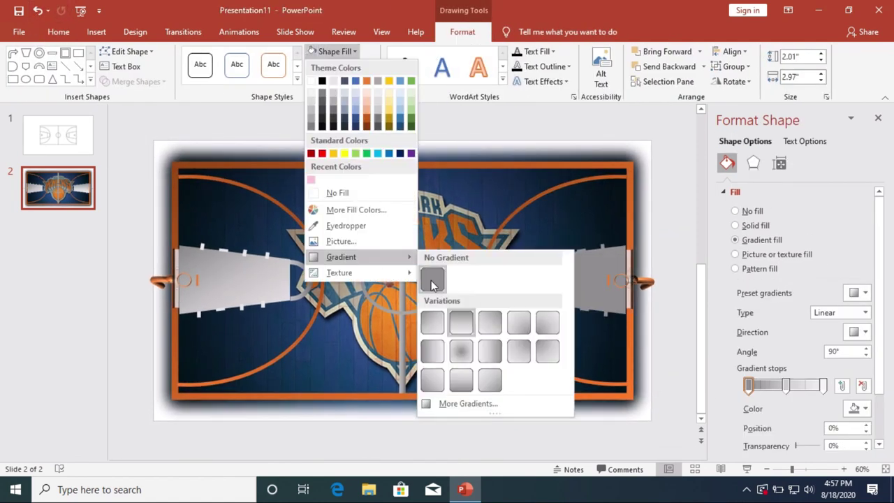
left_click(430, 319)
Give the left lane a diagonal gradient variation and reapply a gradient to the right lane
left_click(234, 279)
left_click(334, 51)
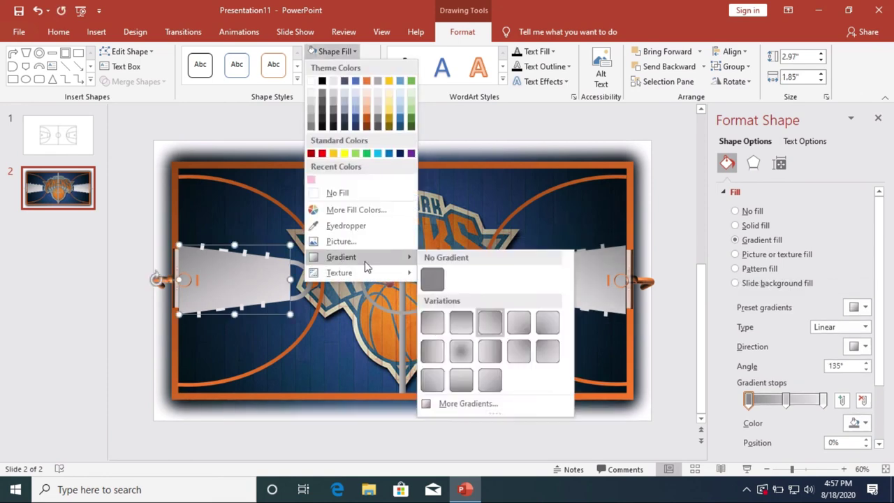
left_click(430, 319)
left_click(341, 50)
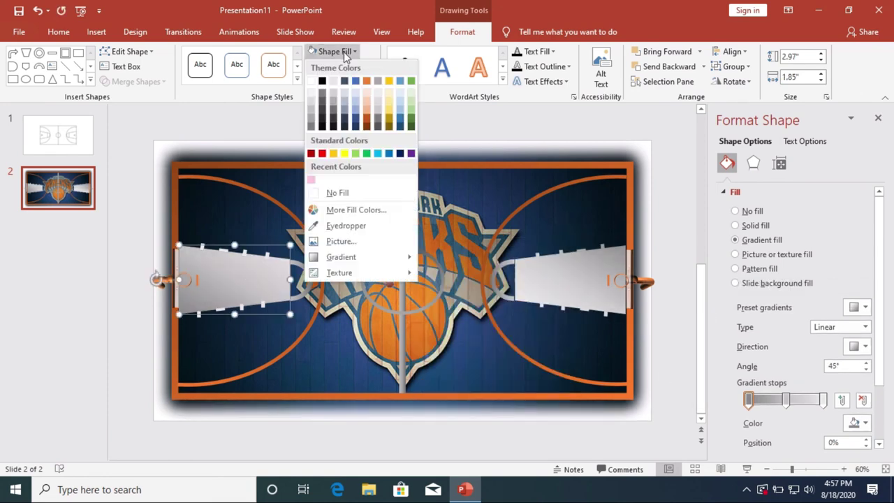
left_click(587, 268)
left_click(586, 268)
left_click(334, 51)
mouse_move(403, 259)
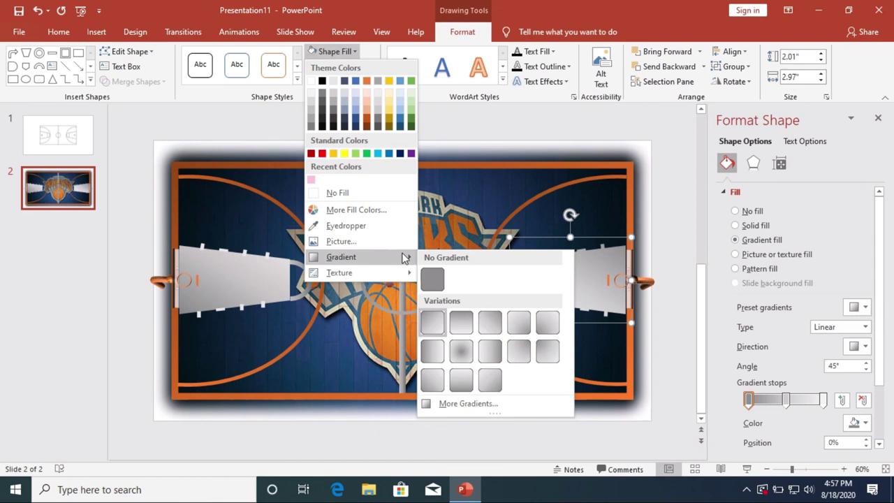
left_click(434, 328)
left_click(439, 297)
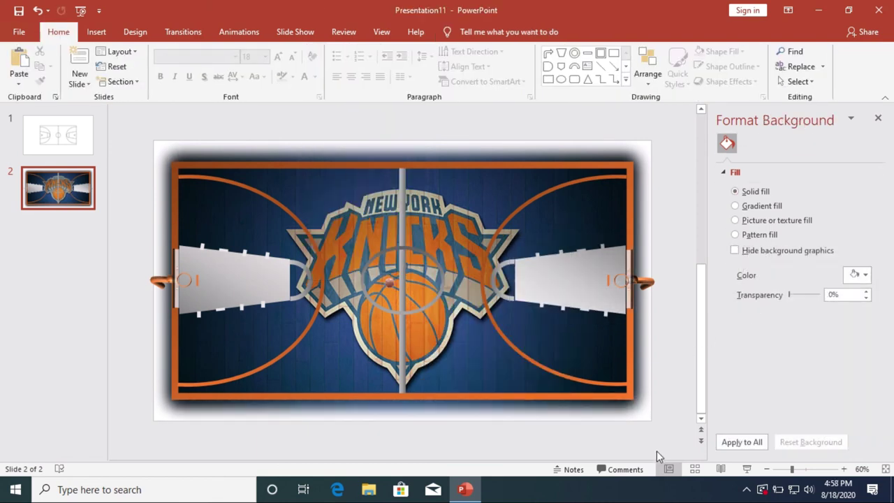
Leave the centre circle's gradient unchanged and make the vertical centre line narrower
left_click(435, 295)
left_click(335, 51)
mouse_move(340, 257)
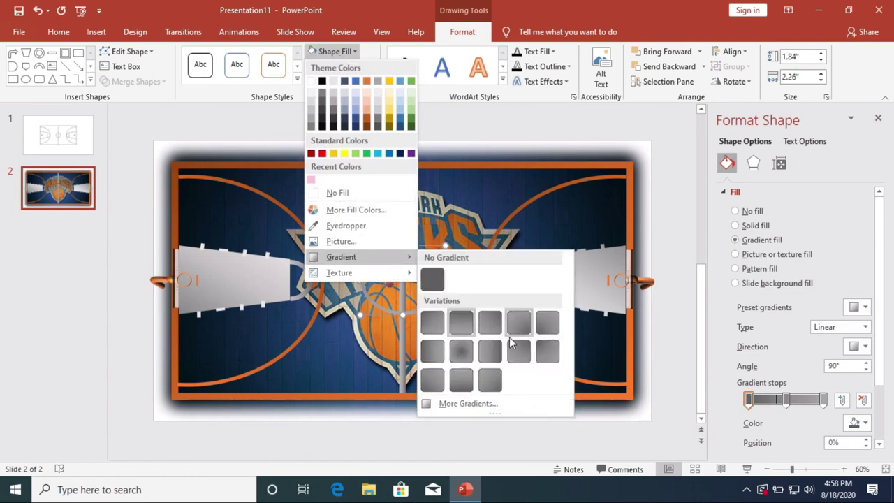
left_click(461, 403)
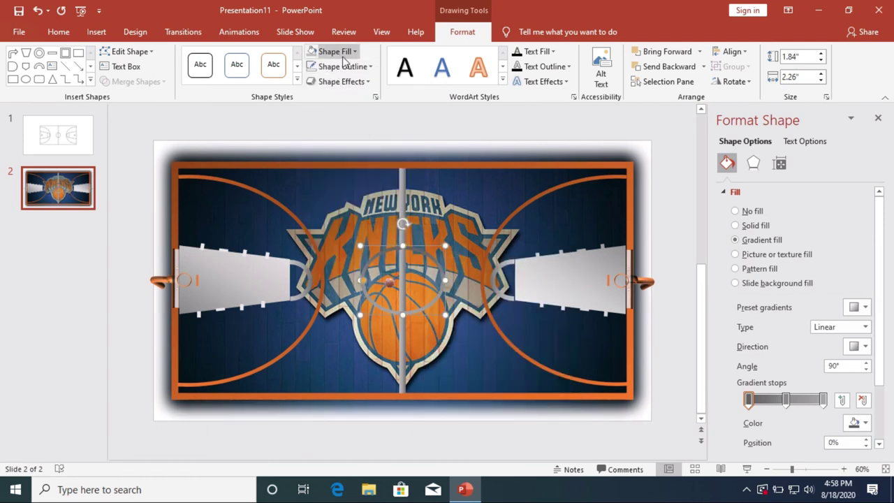
left_click(334, 51)
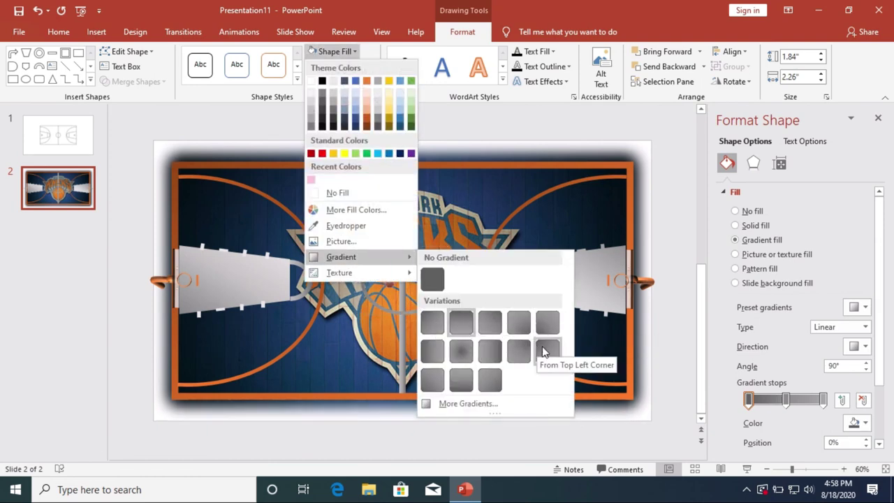
left_click(488, 433)
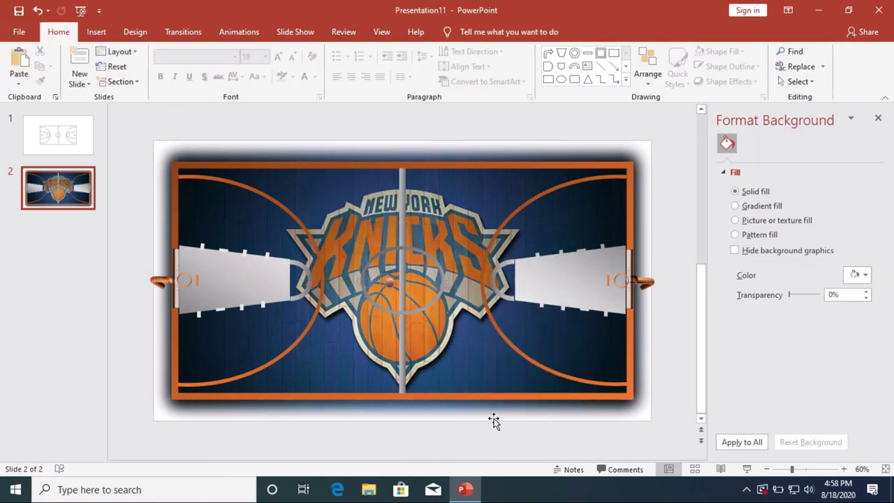
left_click(402, 373)
left_click_drag(389, 281, 403, 281)
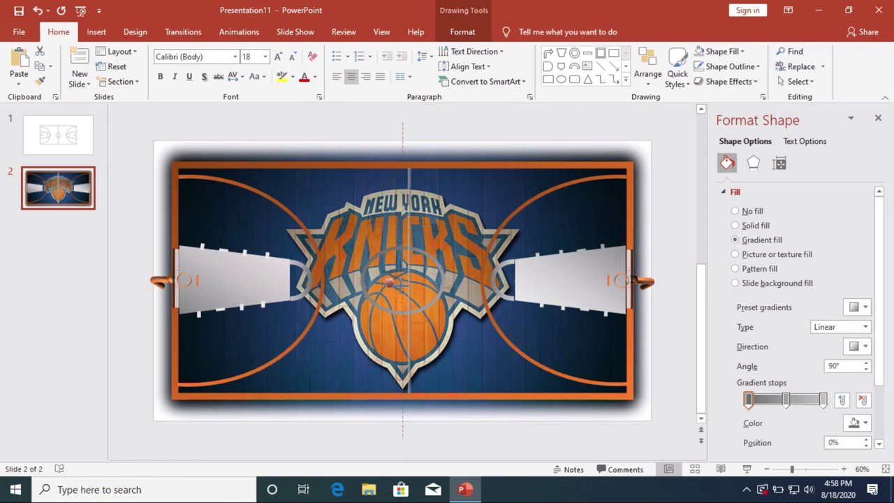
Align the vertical centre line to the slide's horizontal centre and preview the slide show
left_click(462, 31)
left_click(731, 51)
left_click(726, 81)
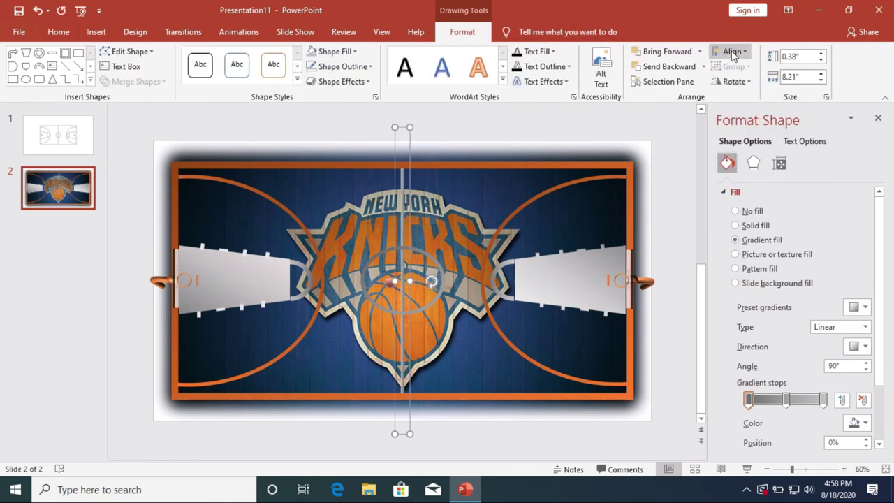
left_click(572, 439)
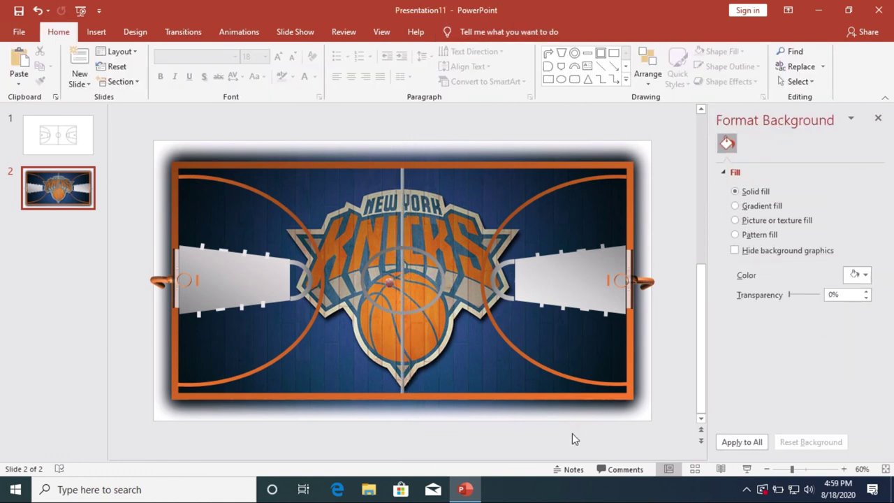
left_click(747, 468)
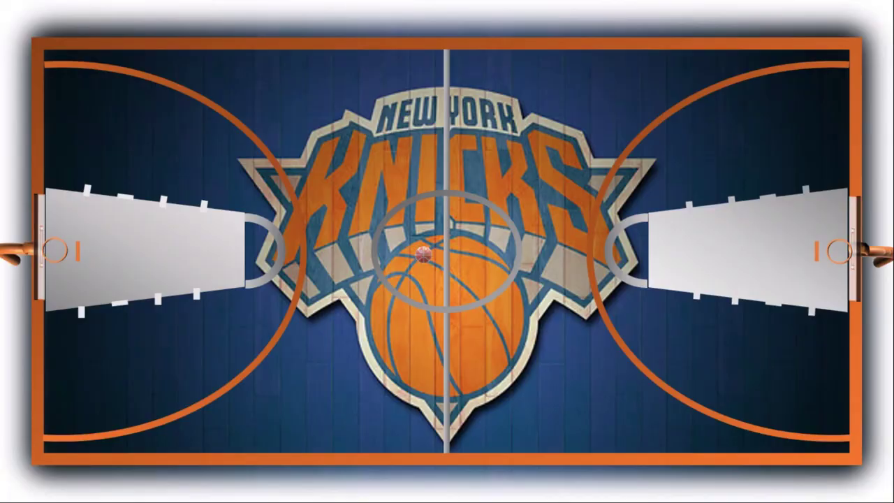
Leave the preview and set the court picture's fill transparency to 23%
key("Escape")
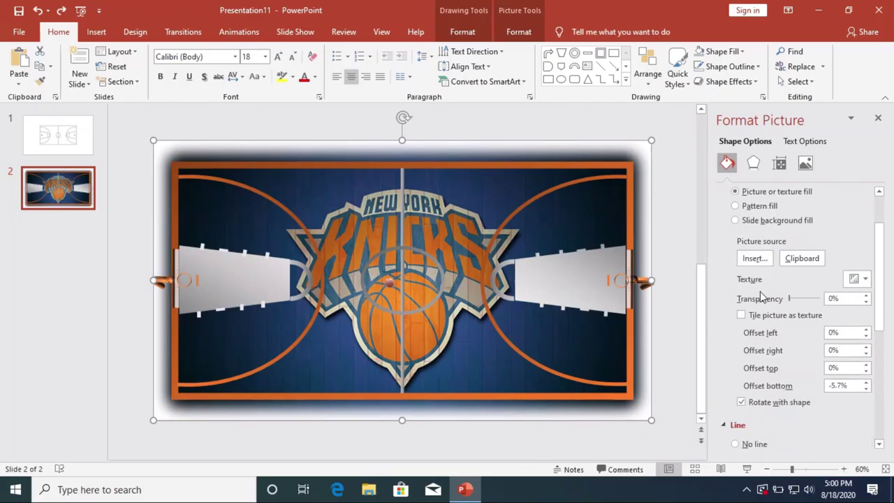
left_click_drag(792, 301, 756, 307)
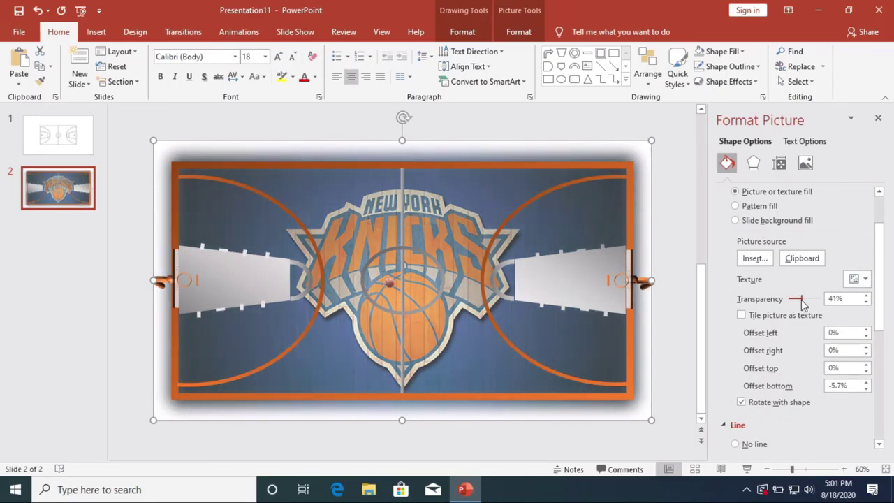
scroll(781, 305, "down", 2)
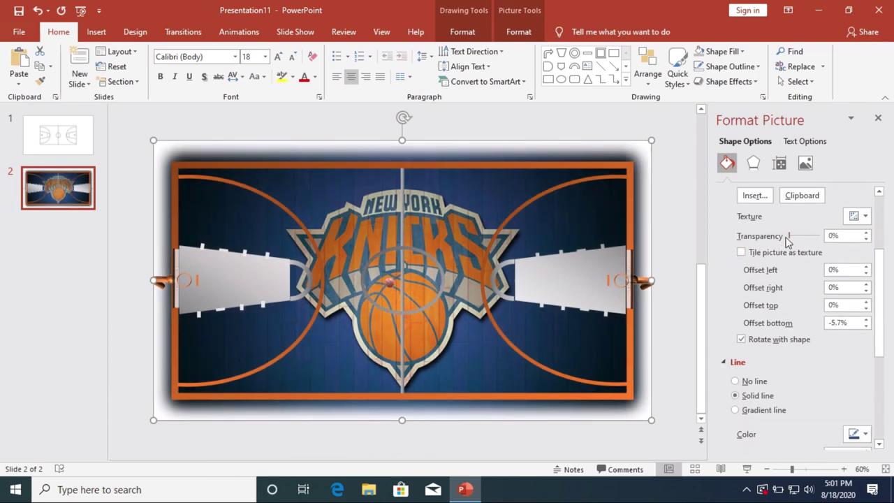
mouse_move(790, 236)
left_mouse_down()
mouse_move(805, 239)
mouse_move(796, 241)
left_mouse_up()
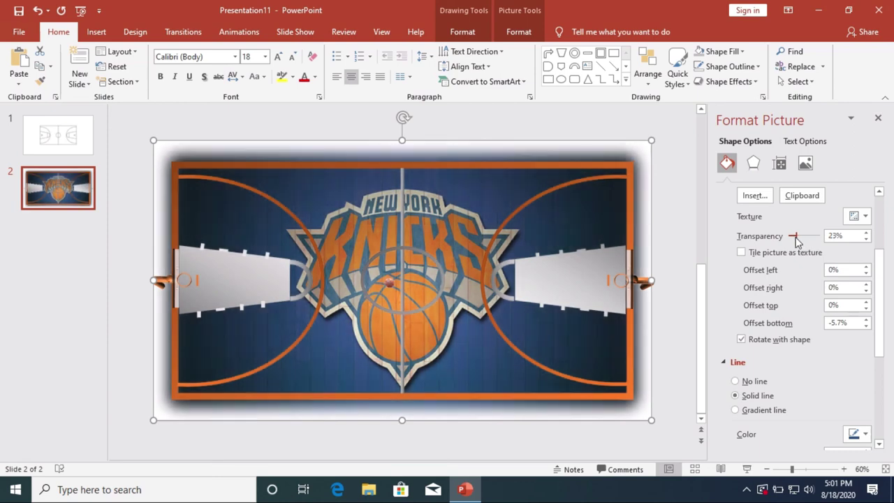
scroll(754, 339, "down", 3)
scroll(768, 349, "down", 3)
scroll(770, 307, "up", 2)
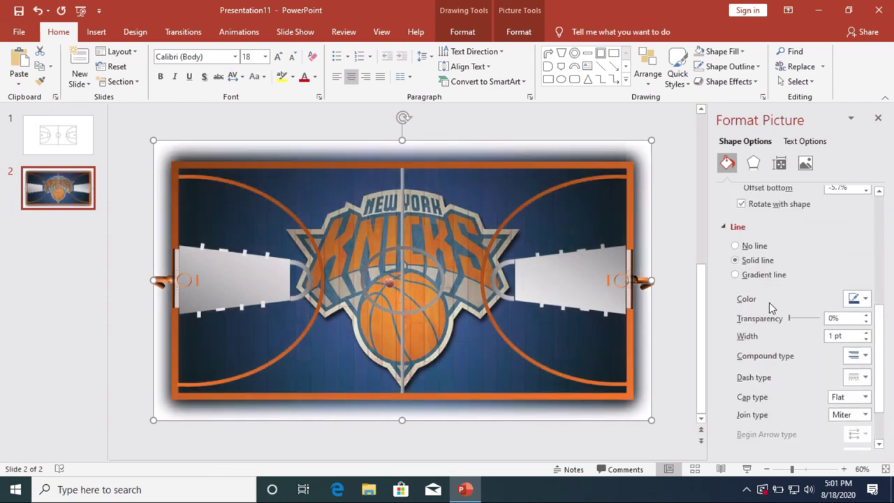
Toggle tiling the picture as a texture on and off, keeping one large Knicks logo
left_click(739, 252)
left_click(741, 281)
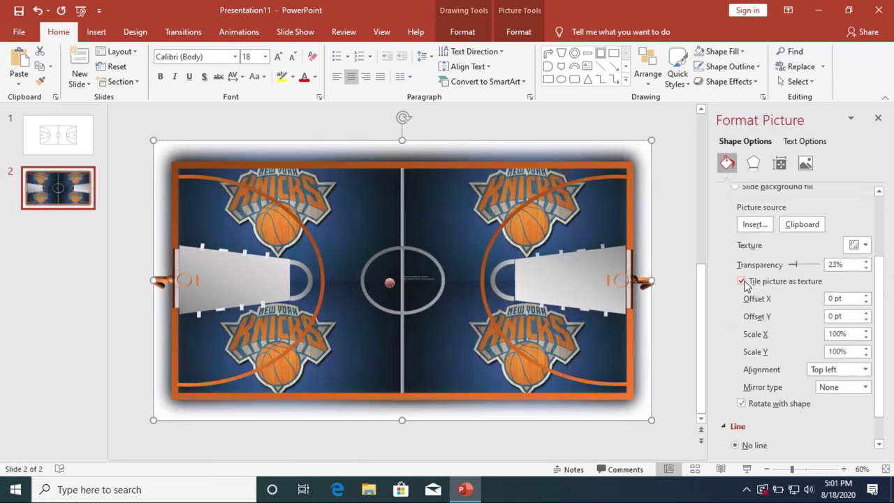
left_click(741, 281)
Give the court picture a gradient line outline, then deselect it and close the formatting panel
left_click(735, 424)
scroll(774, 371, "down", 3)
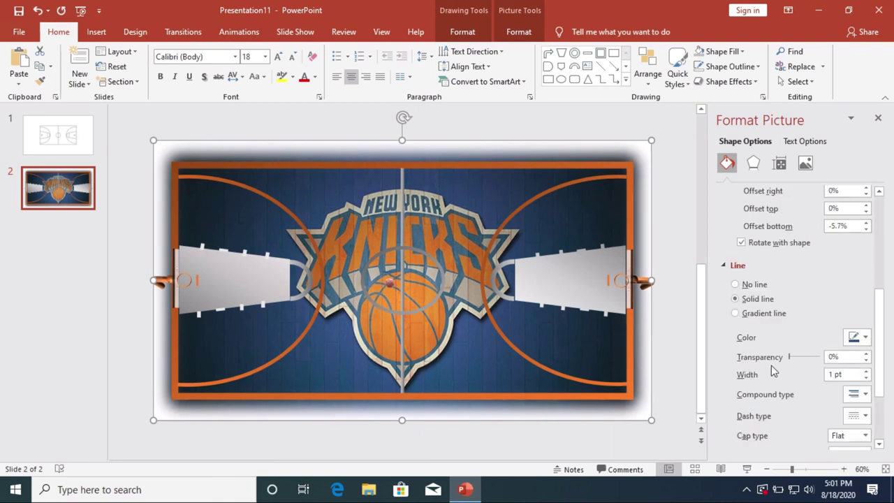
left_click(737, 312)
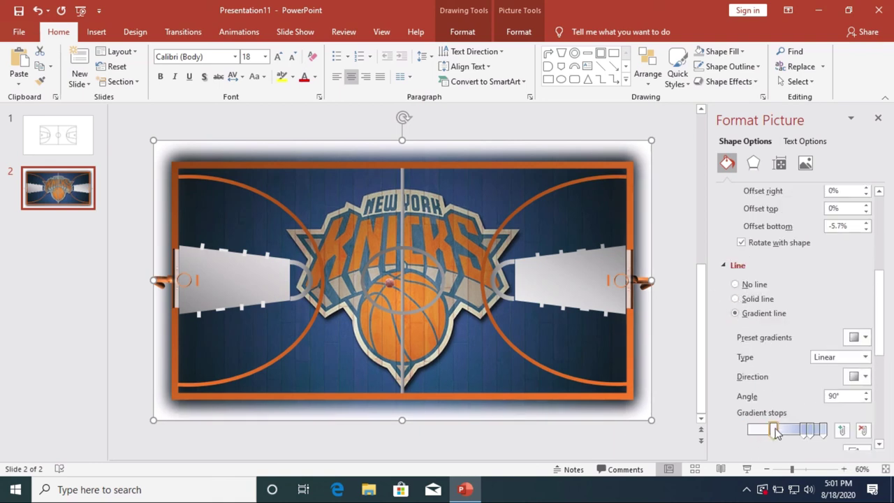
left_click(551, 459)
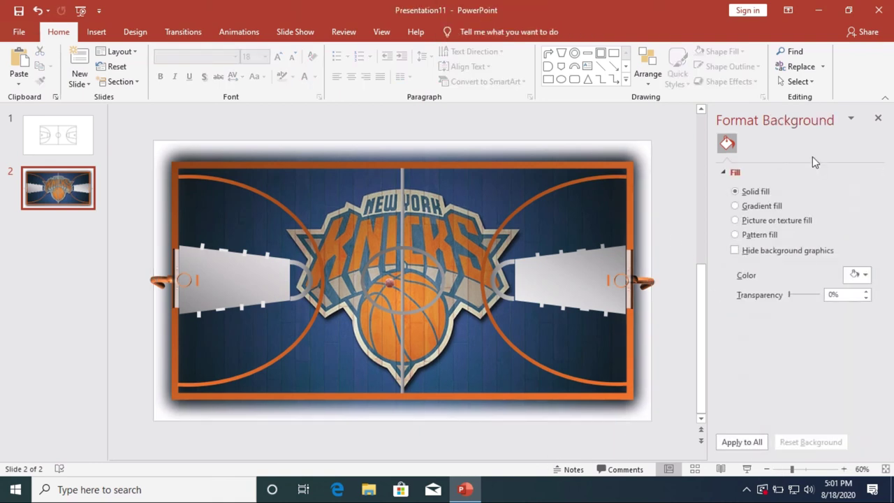
left_click(878, 118)
Run the slide show from the court slide and advance to the waveform sphere slide
left_click(746, 469)
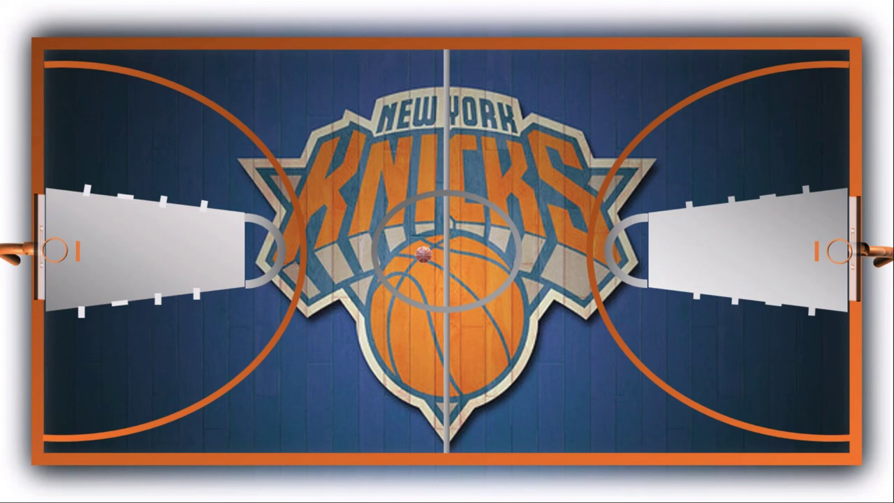
key("Right")
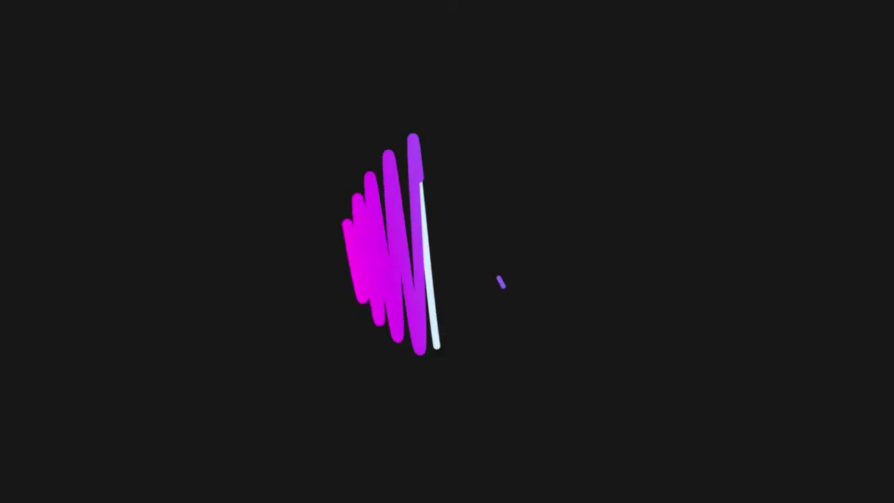